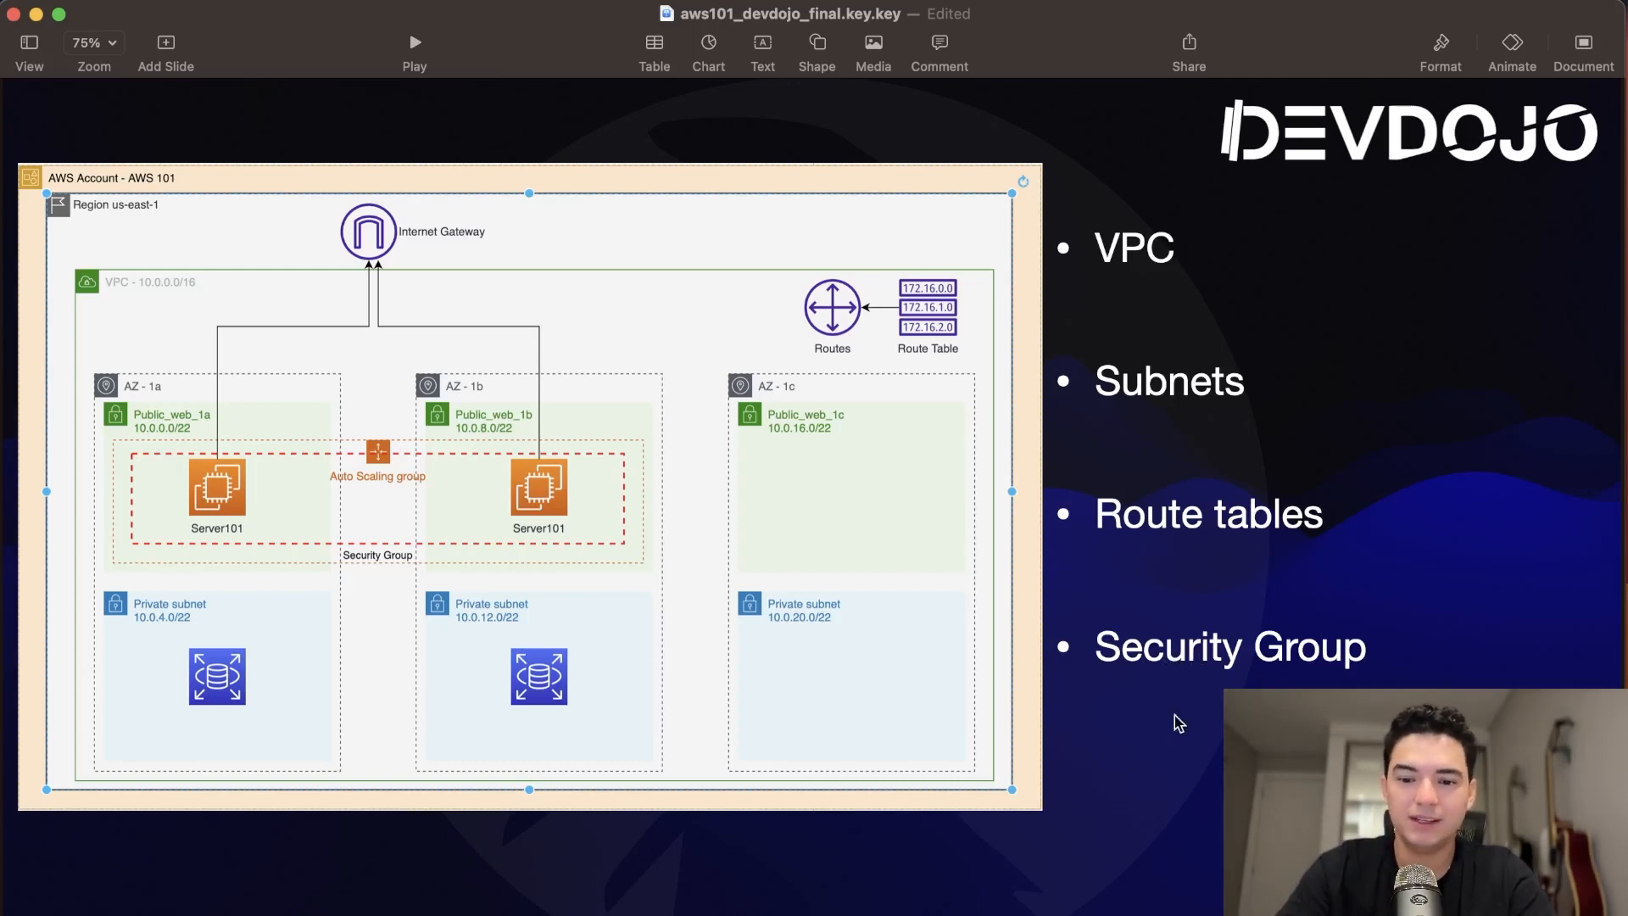
pyautogui.click(1151, 744)
pyautogui.click(202, 849)
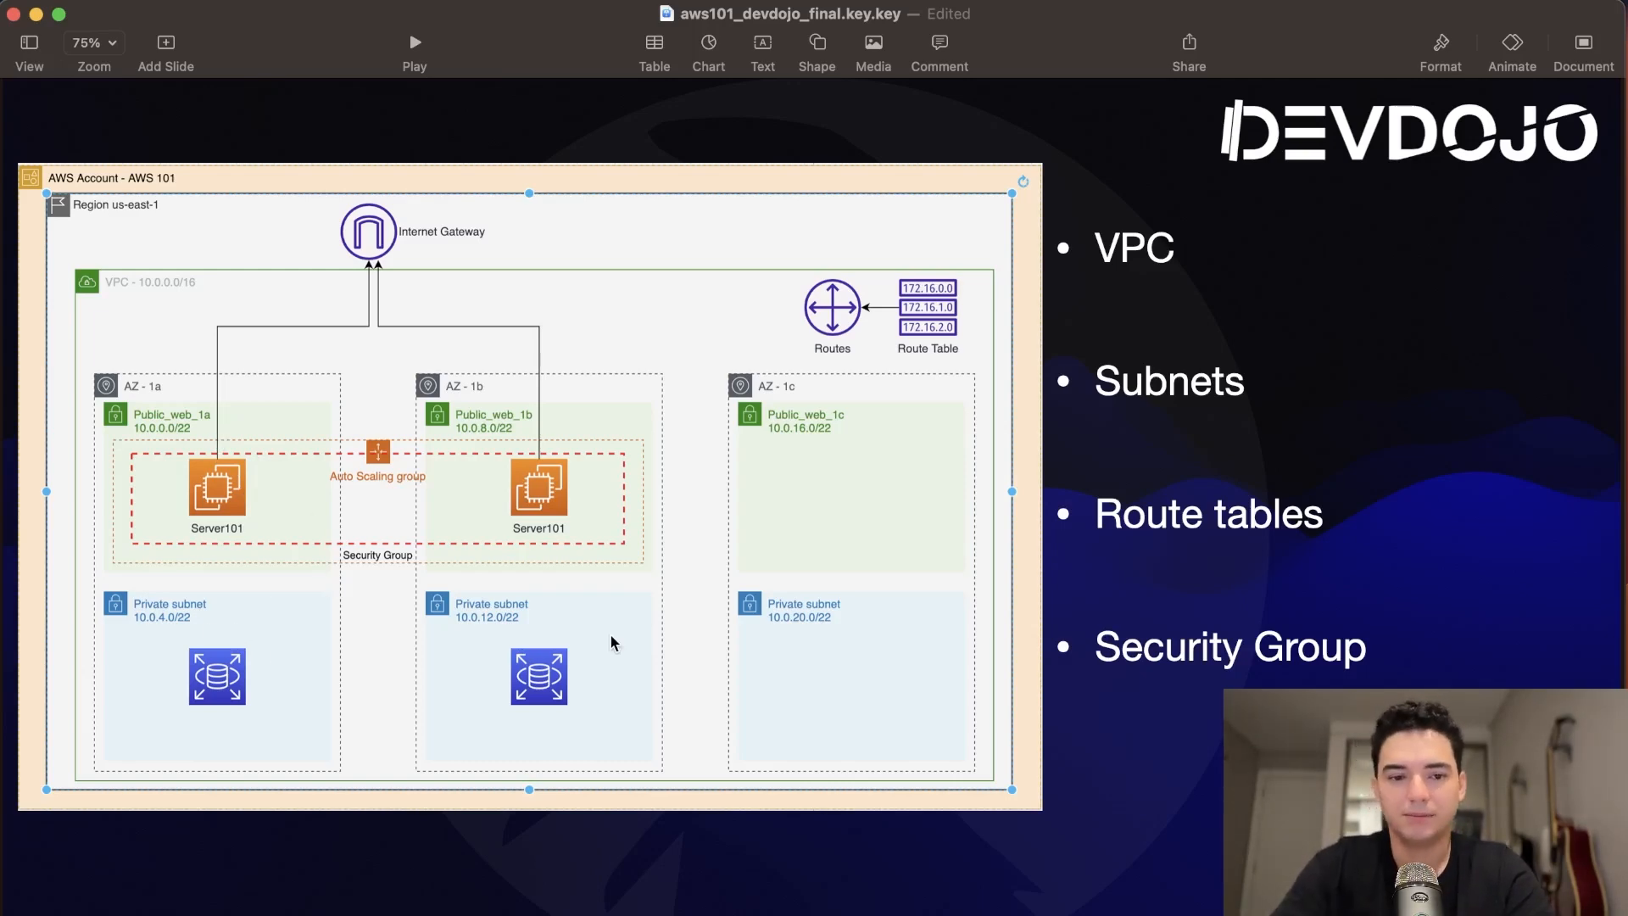
# Switch to the AWS Management Console in the browser and open the VPC dashboard.
pyautogui.hotkey('ctrl', 'Right')
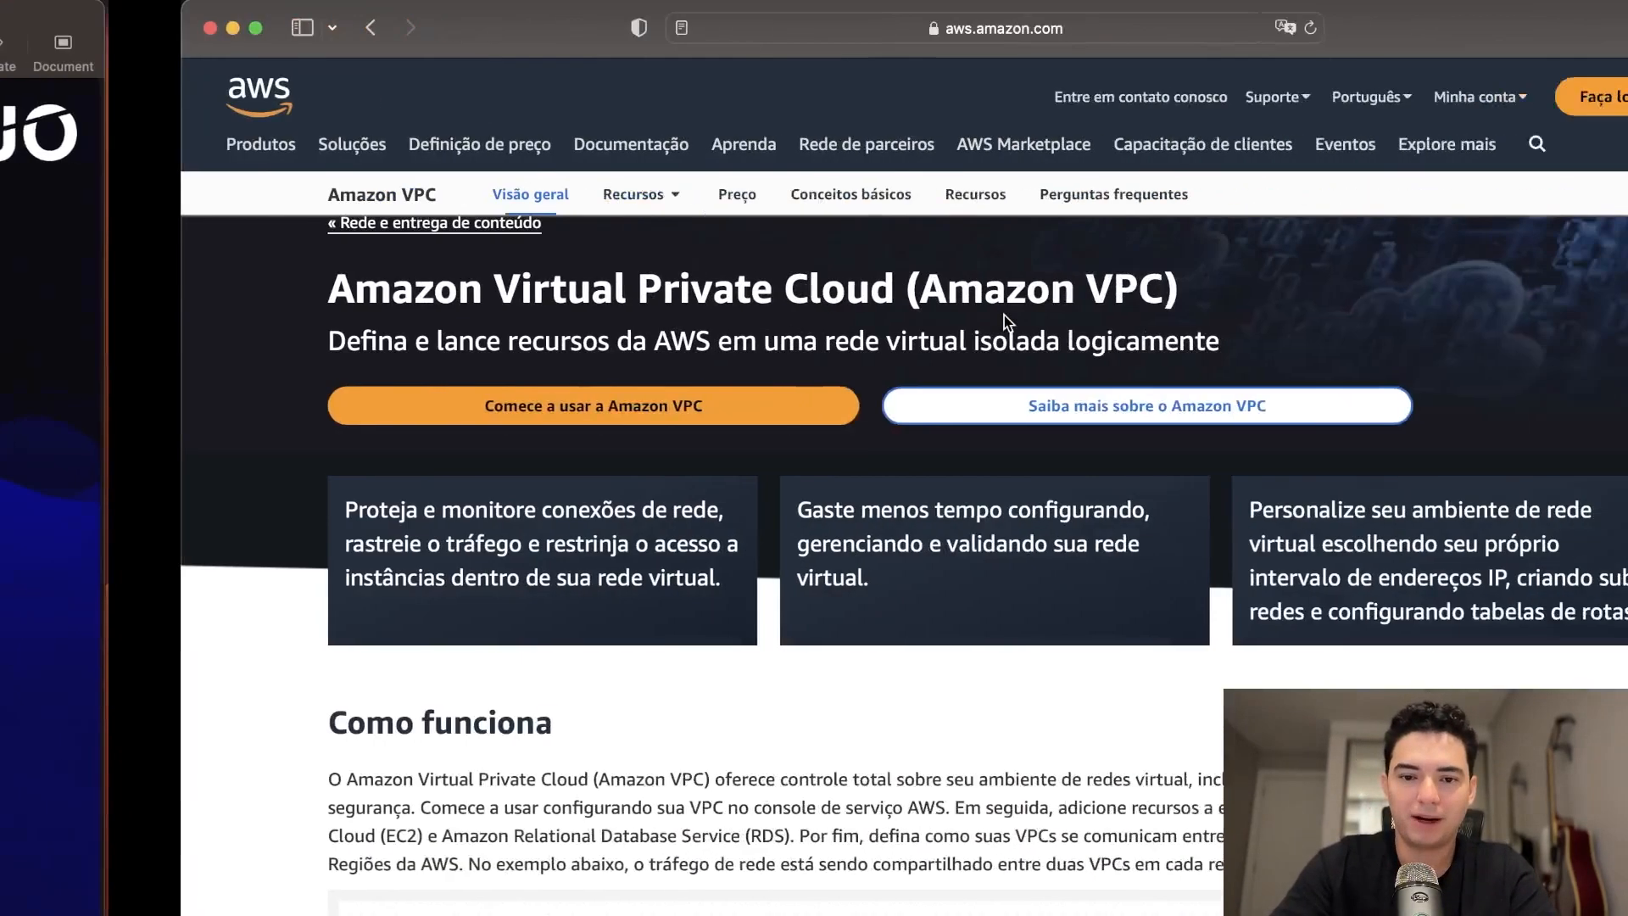
pyautogui.hotkey('ctrl', 'Right')
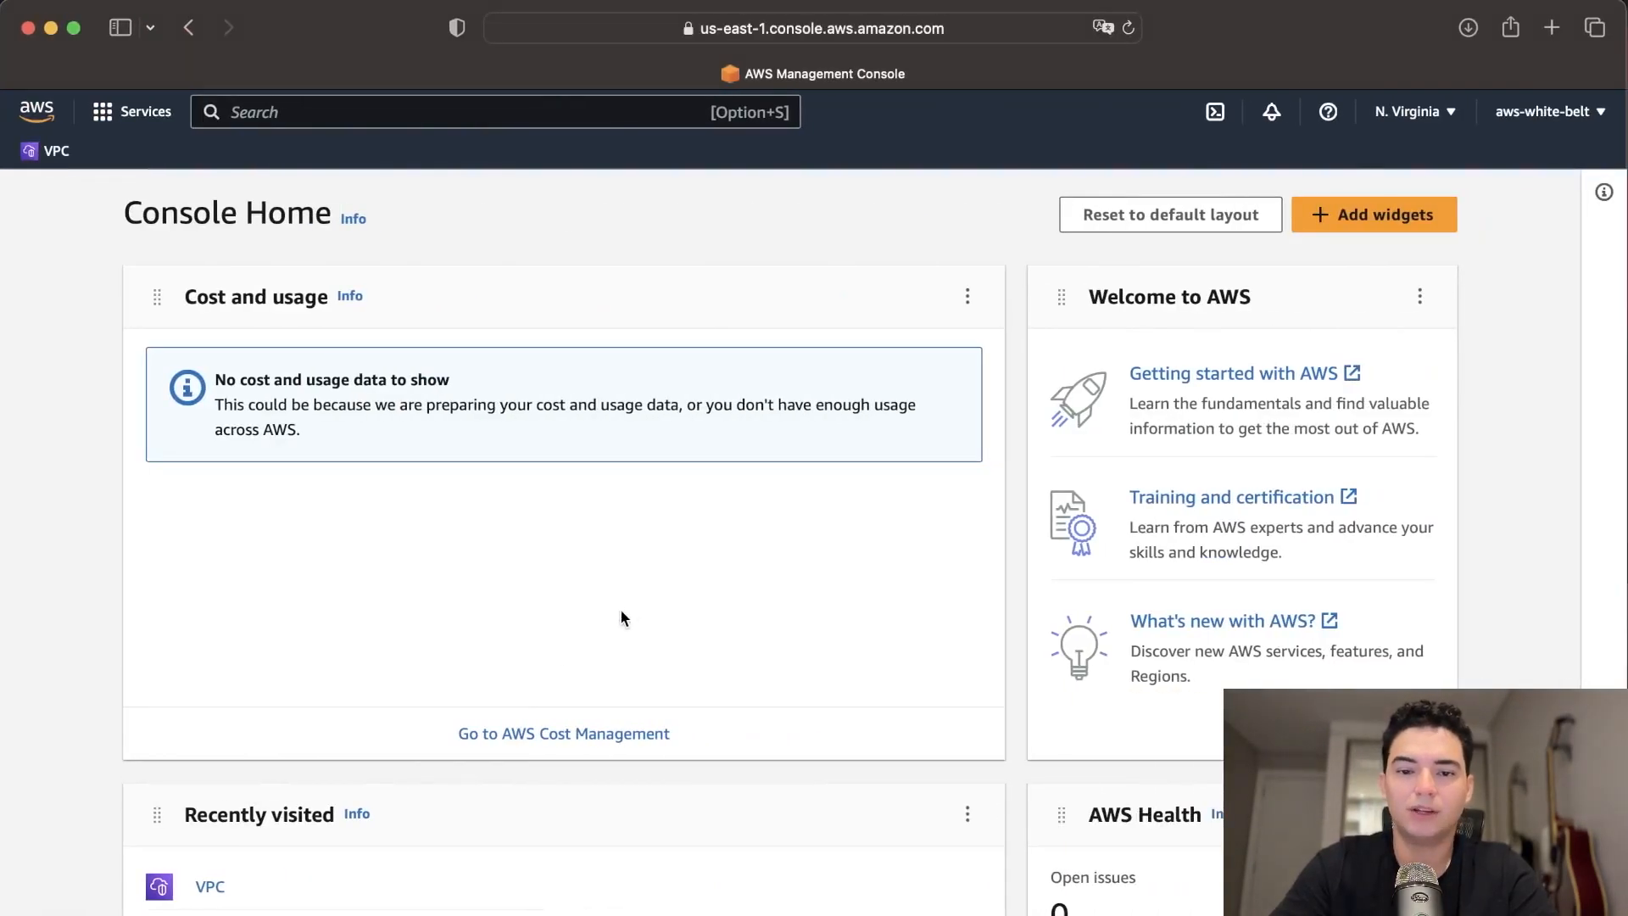
pyautogui.scroll(-3, 626, 607)
pyautogui.scroll(4, 625, 608)
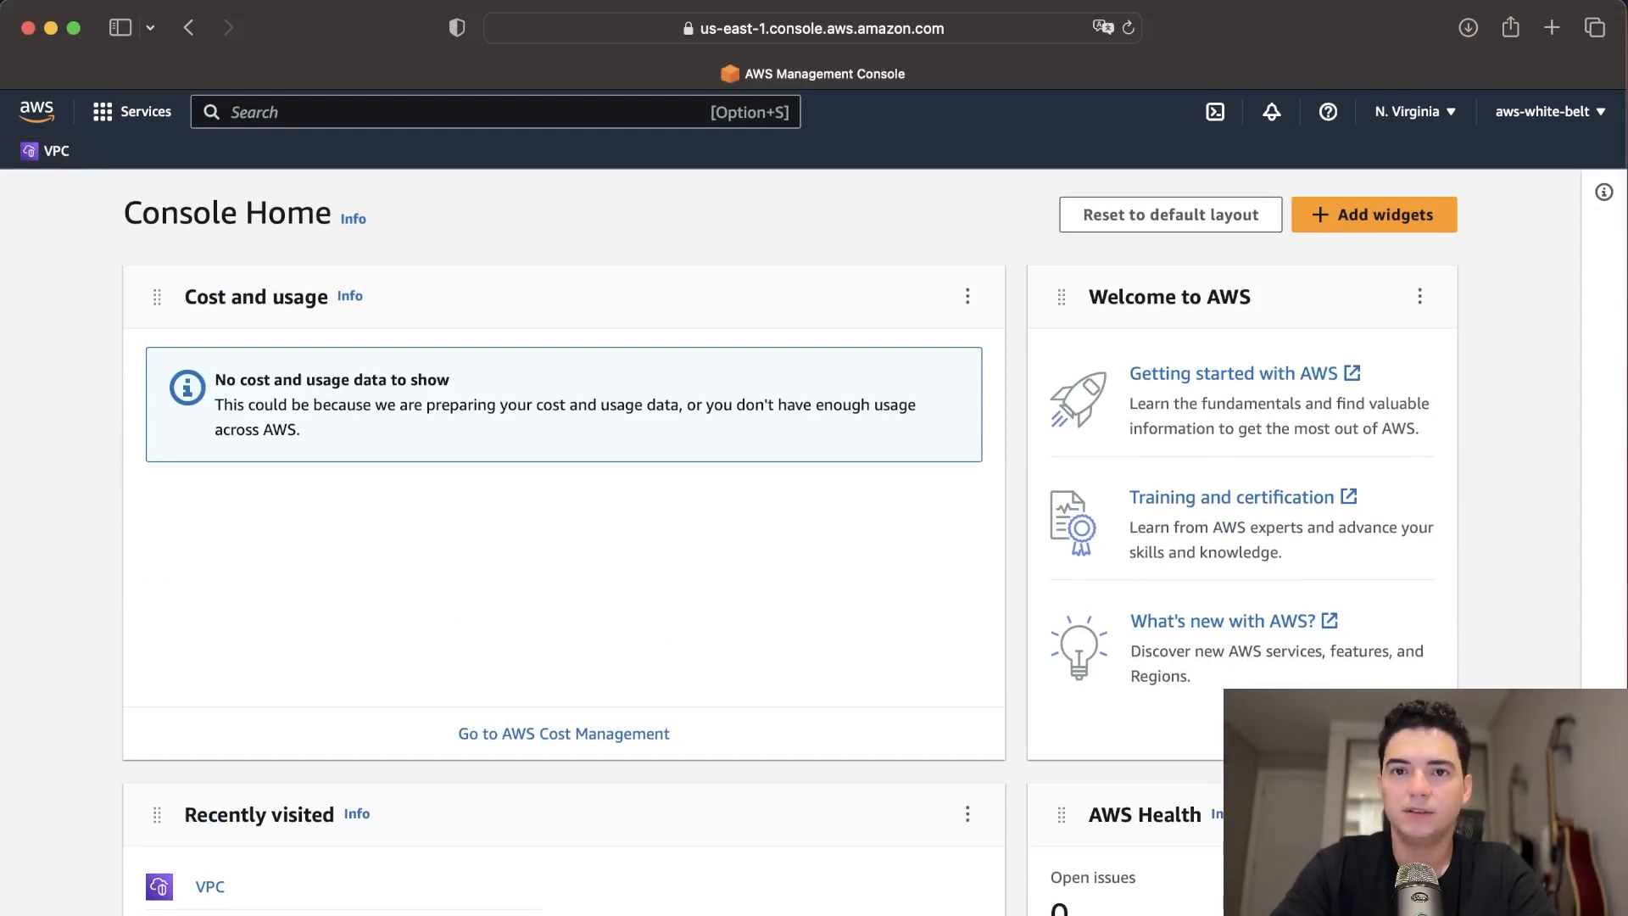
pyautogui.click(54, 152)
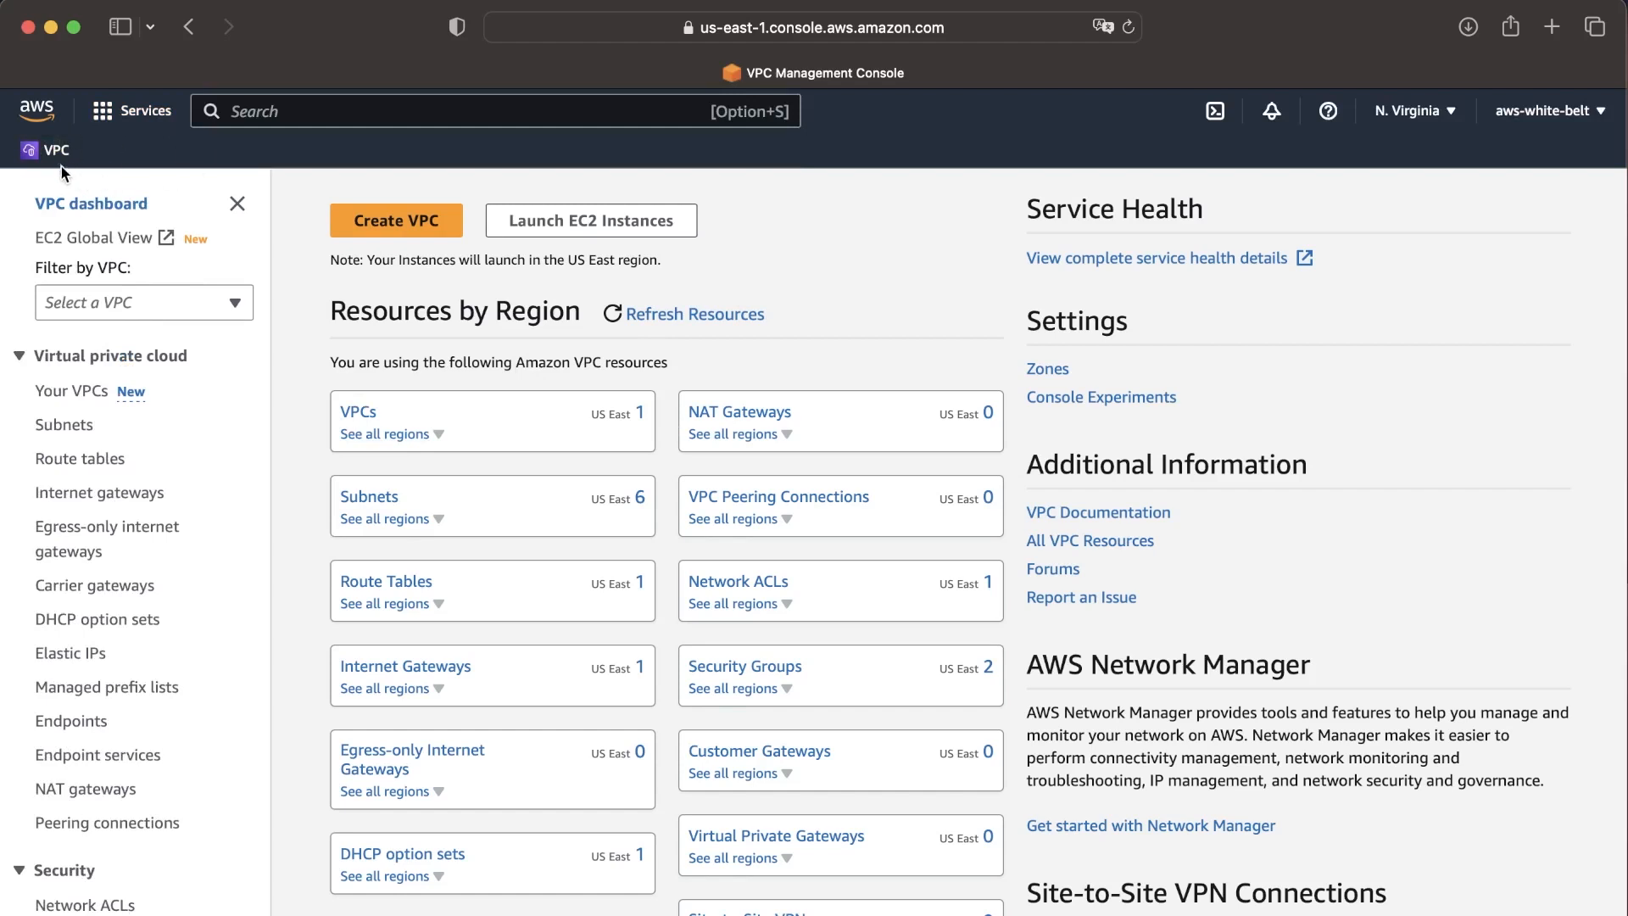
# Search the console's services for "vpc" and return to the VPC dashboard.
pyautogui.click(291, 118)
pyautogui.write('vpc')
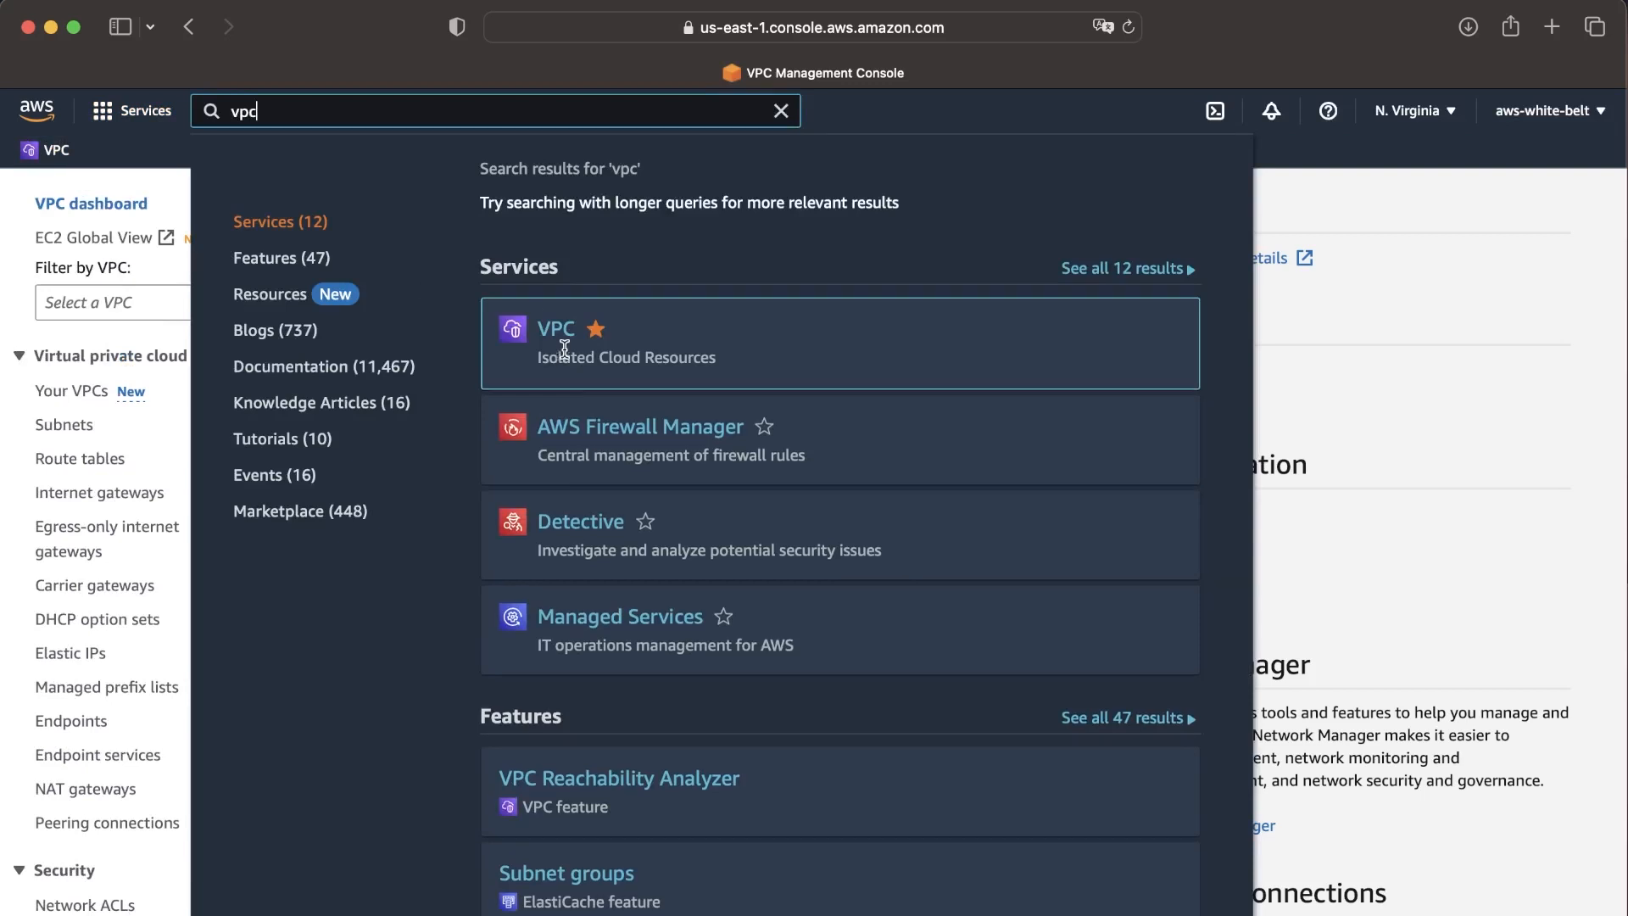
pyautogui.moveTo(554, 342)
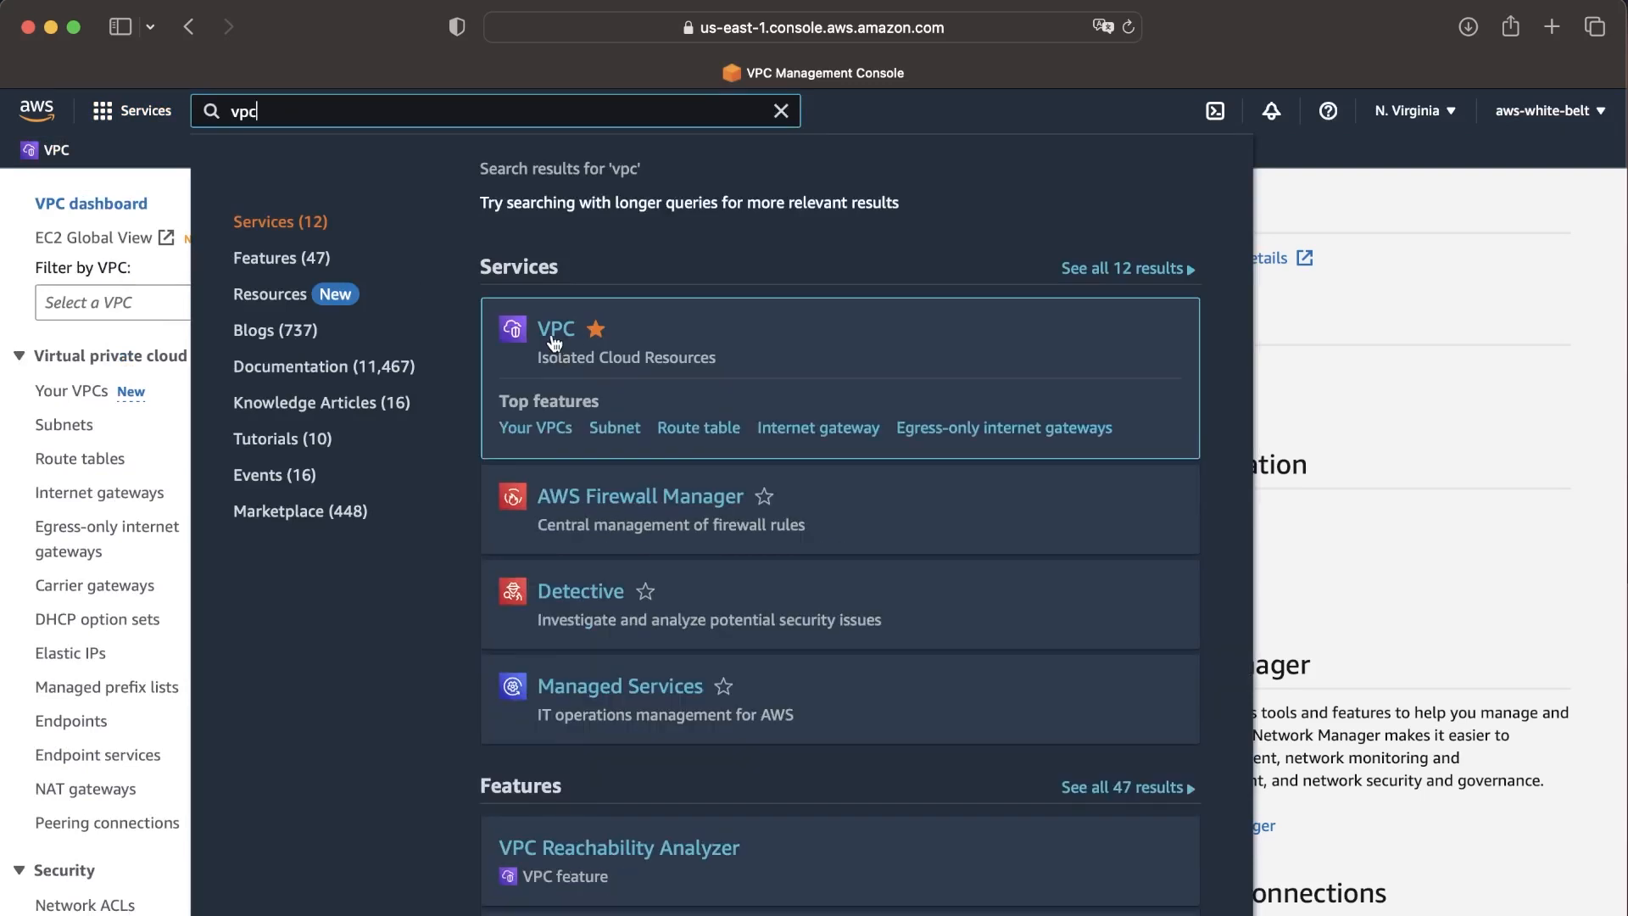
pyautogui.click(1412, 377)
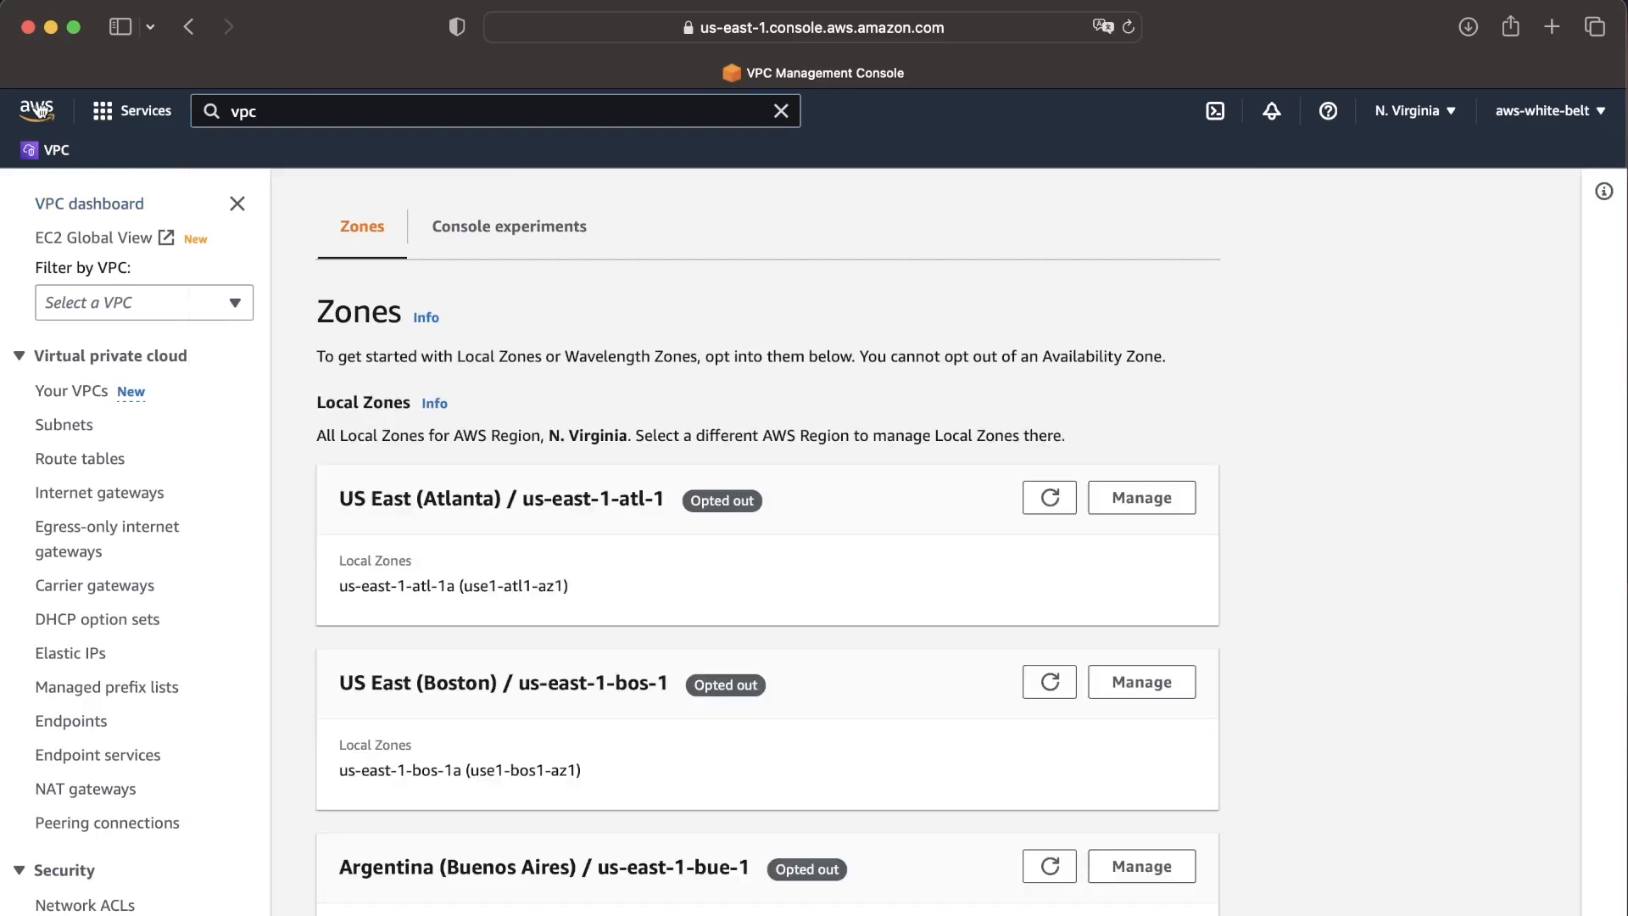
pyautogui.click(188, 27)
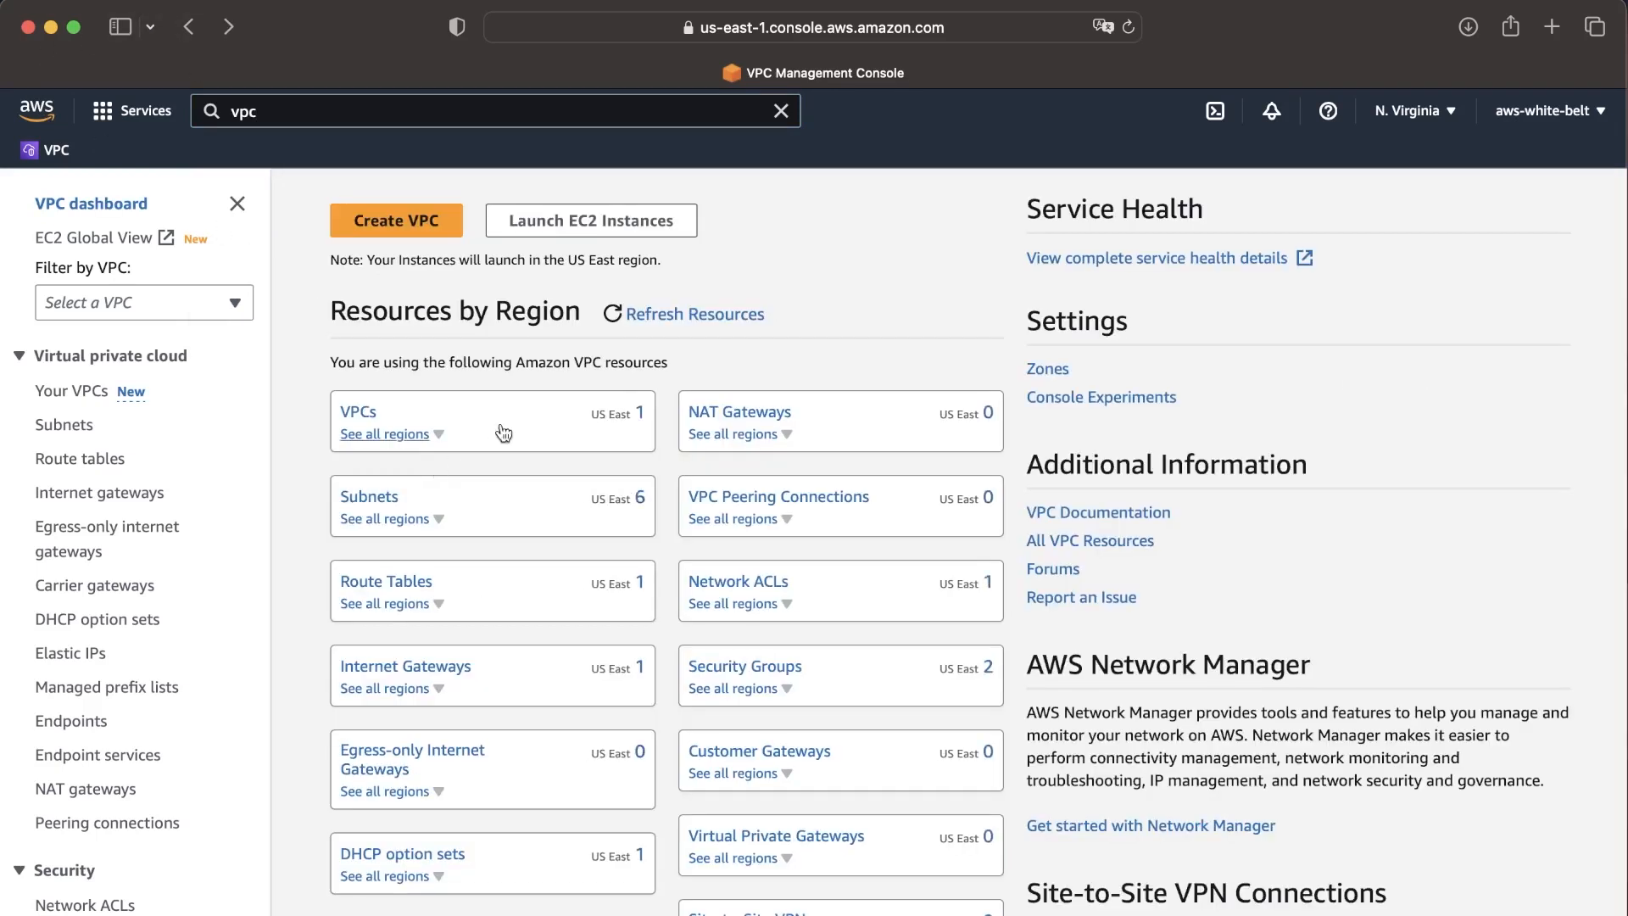
# Open the list of VPCs, deselect the existing one and start creating a new VPC.
pyautogui.click(411, 419)
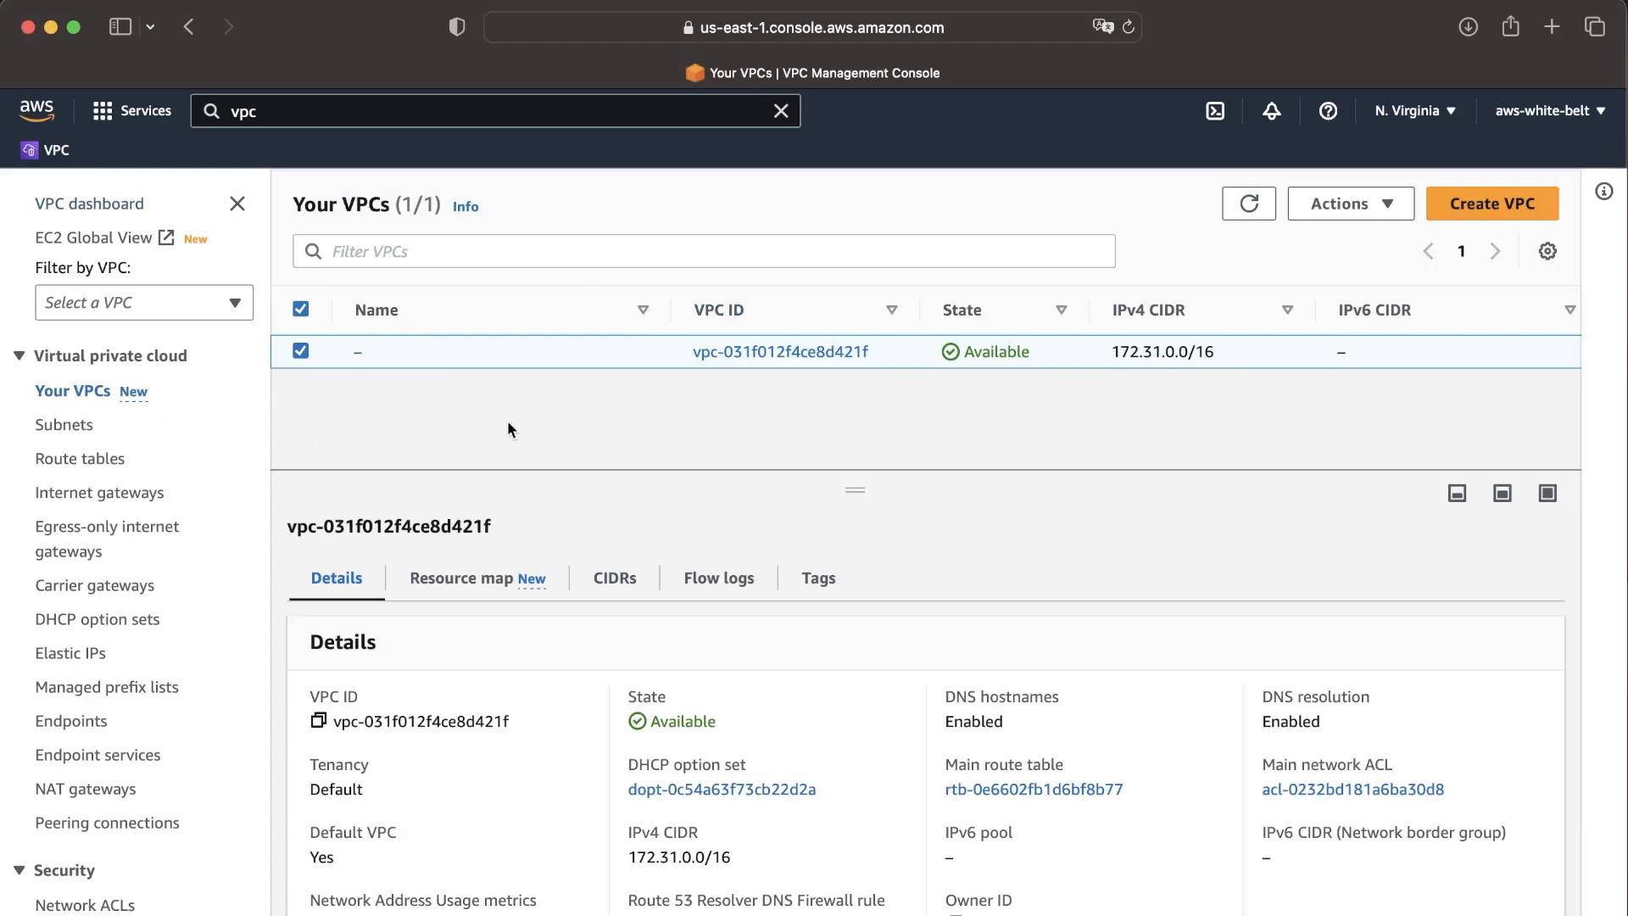
pyautogui.click(299, 351)
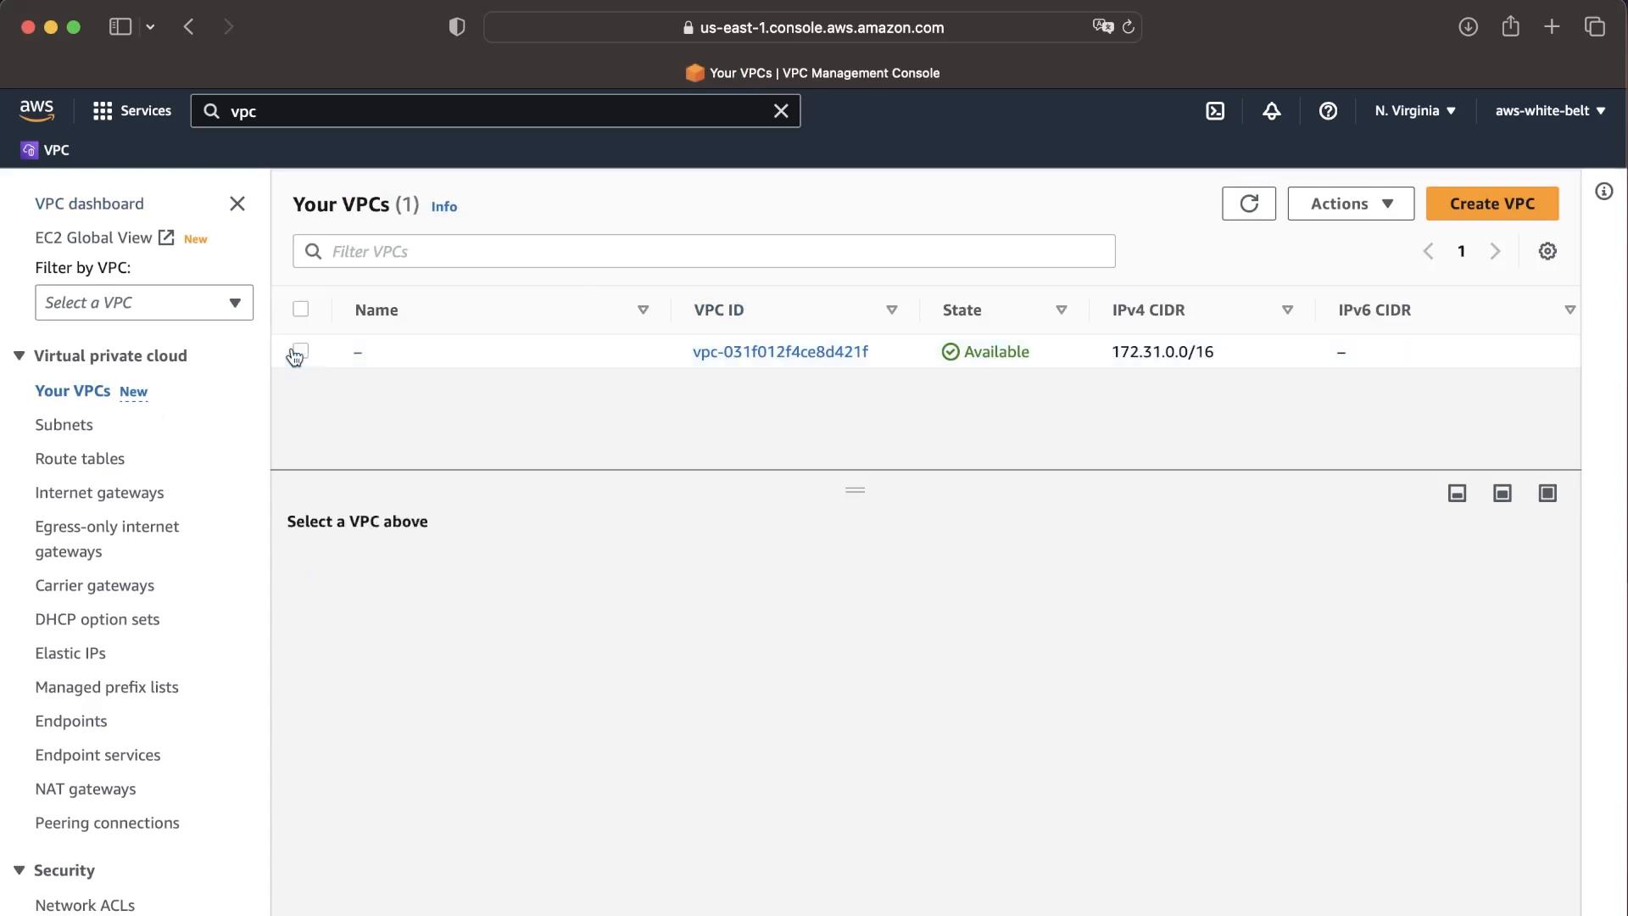
pyautogui.click(1528, 213)
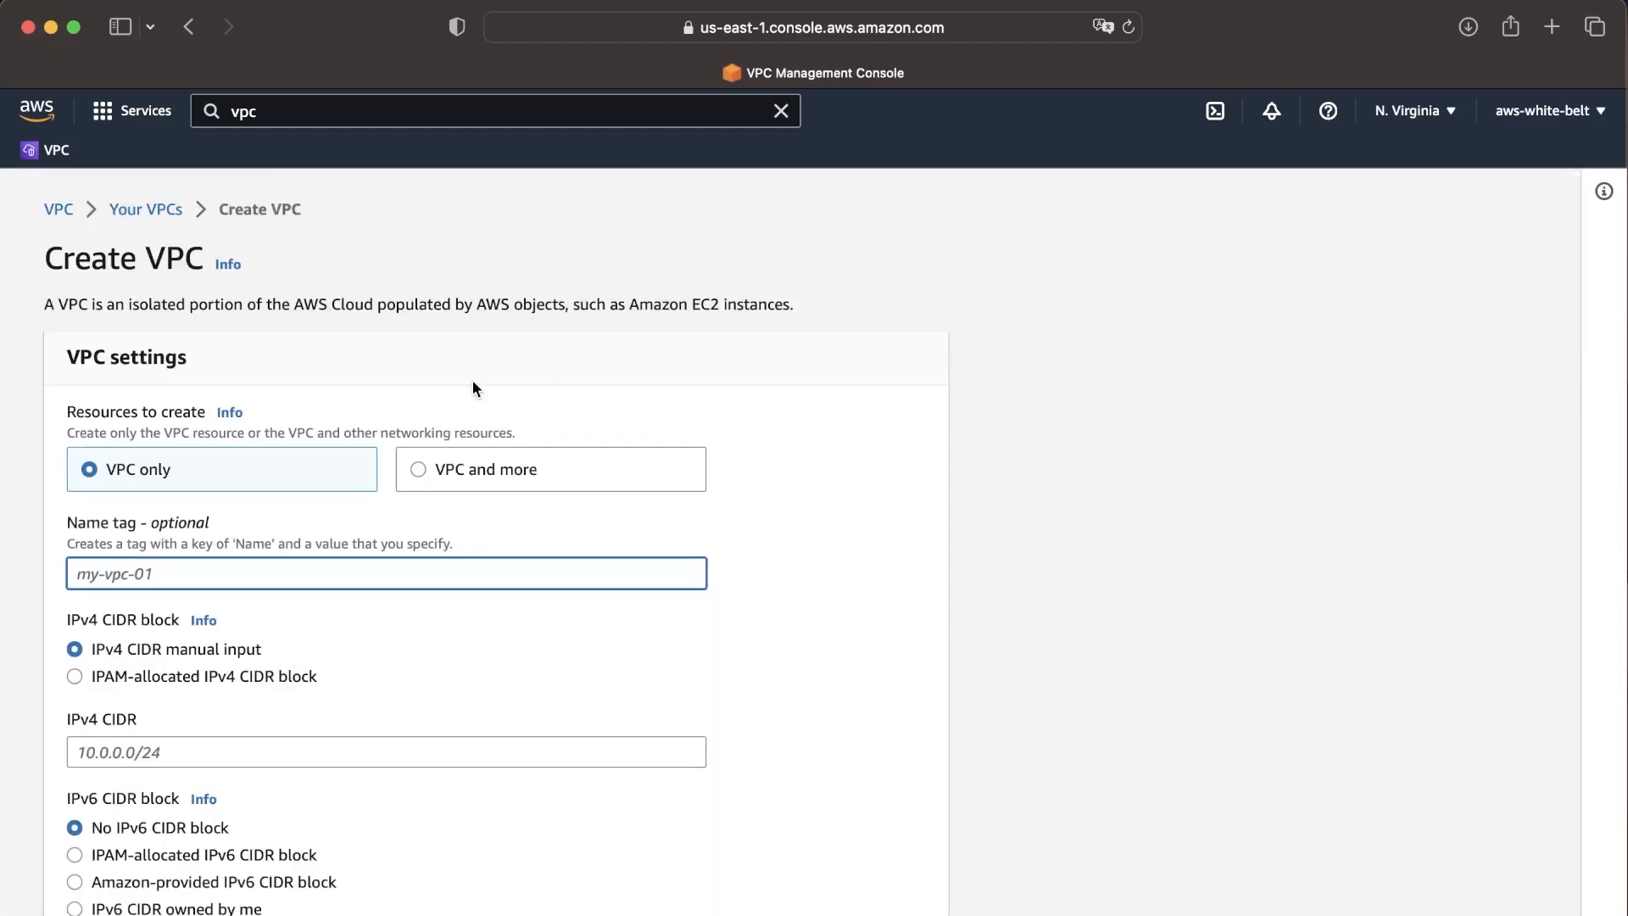
# Look over the VPC settings form and read the help on Resources to create.
pyautogui.scroll(-3, 472, 383)
pyautogui.scroll(2, 473, 383)
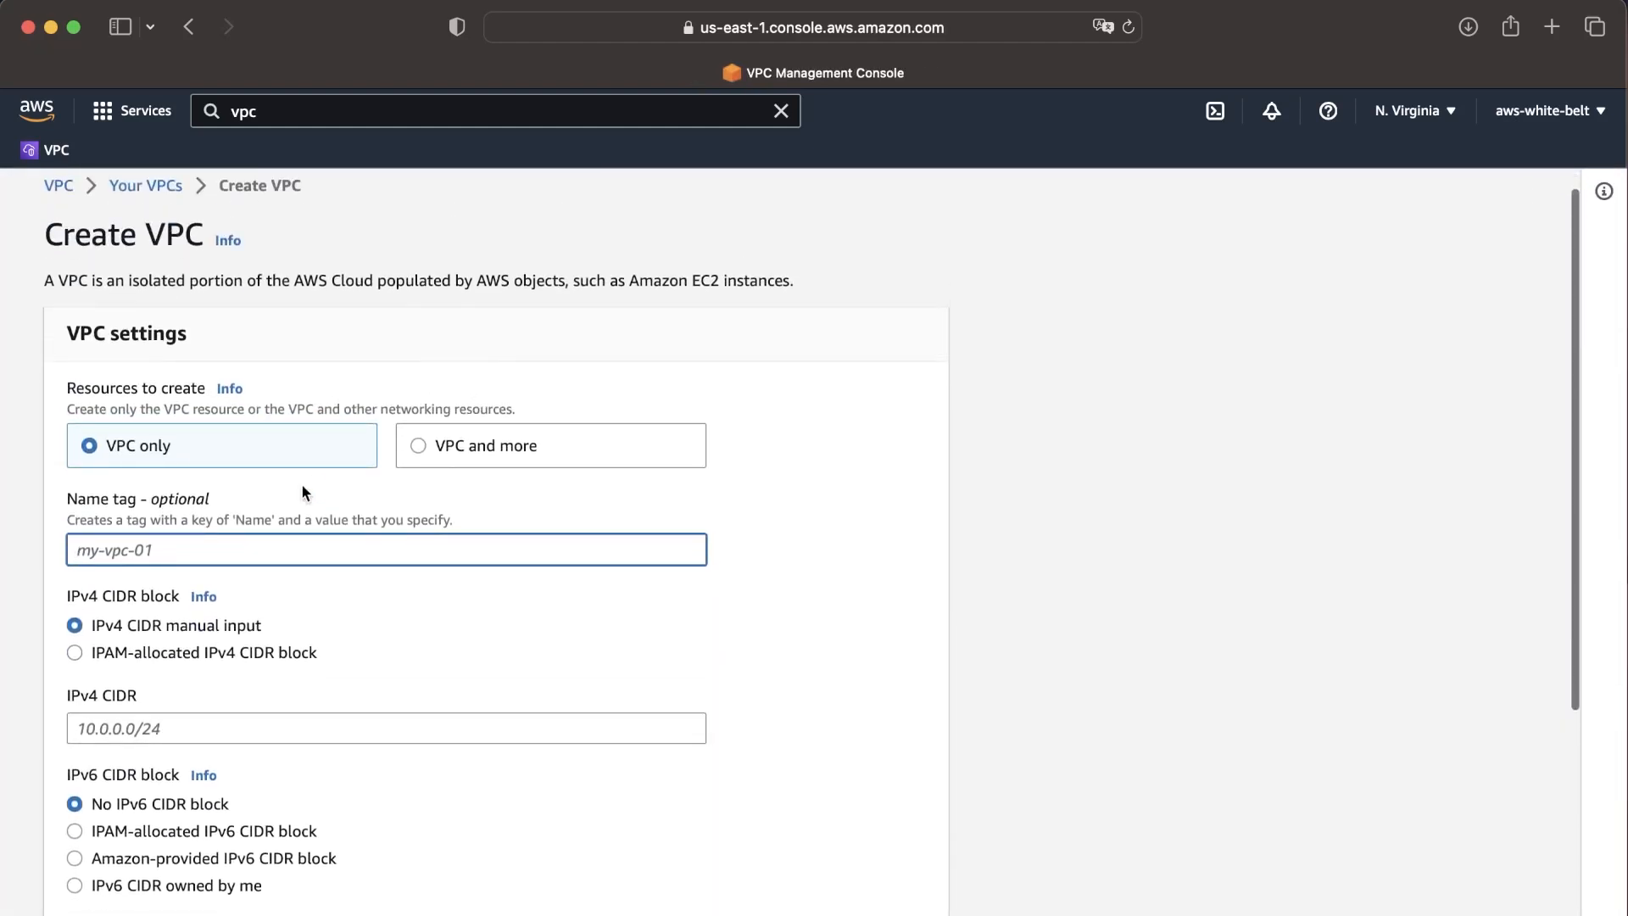
pyautogui.scroll(-1, 288, 488)
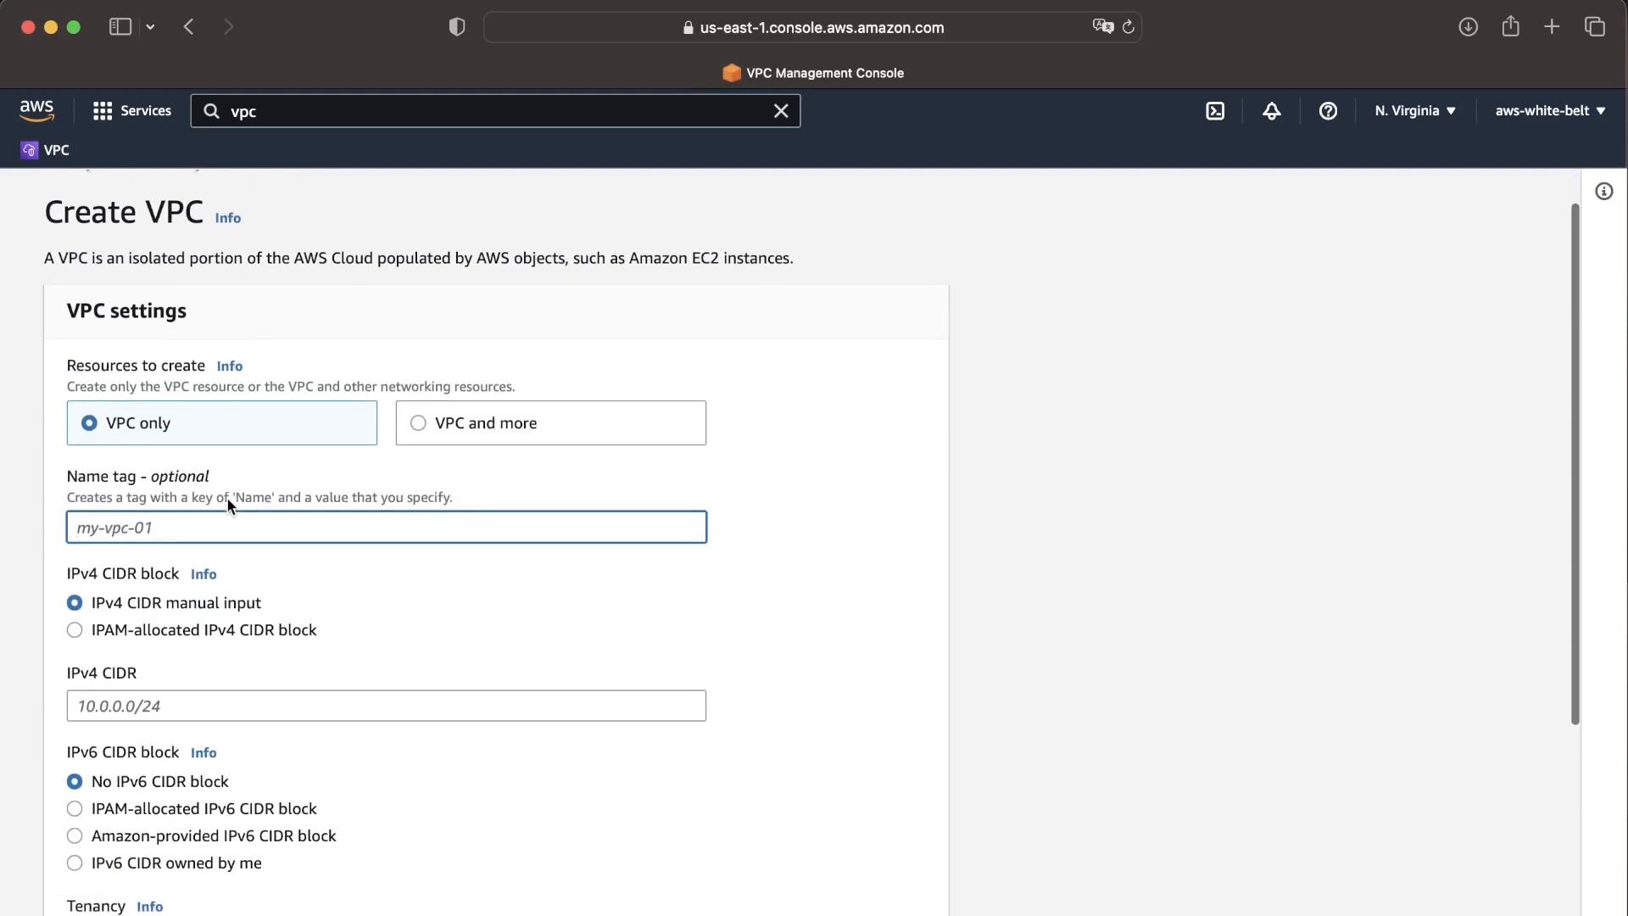
pyautogui.scroll(1, 226, 498)
pyautogui.click(230, 372)
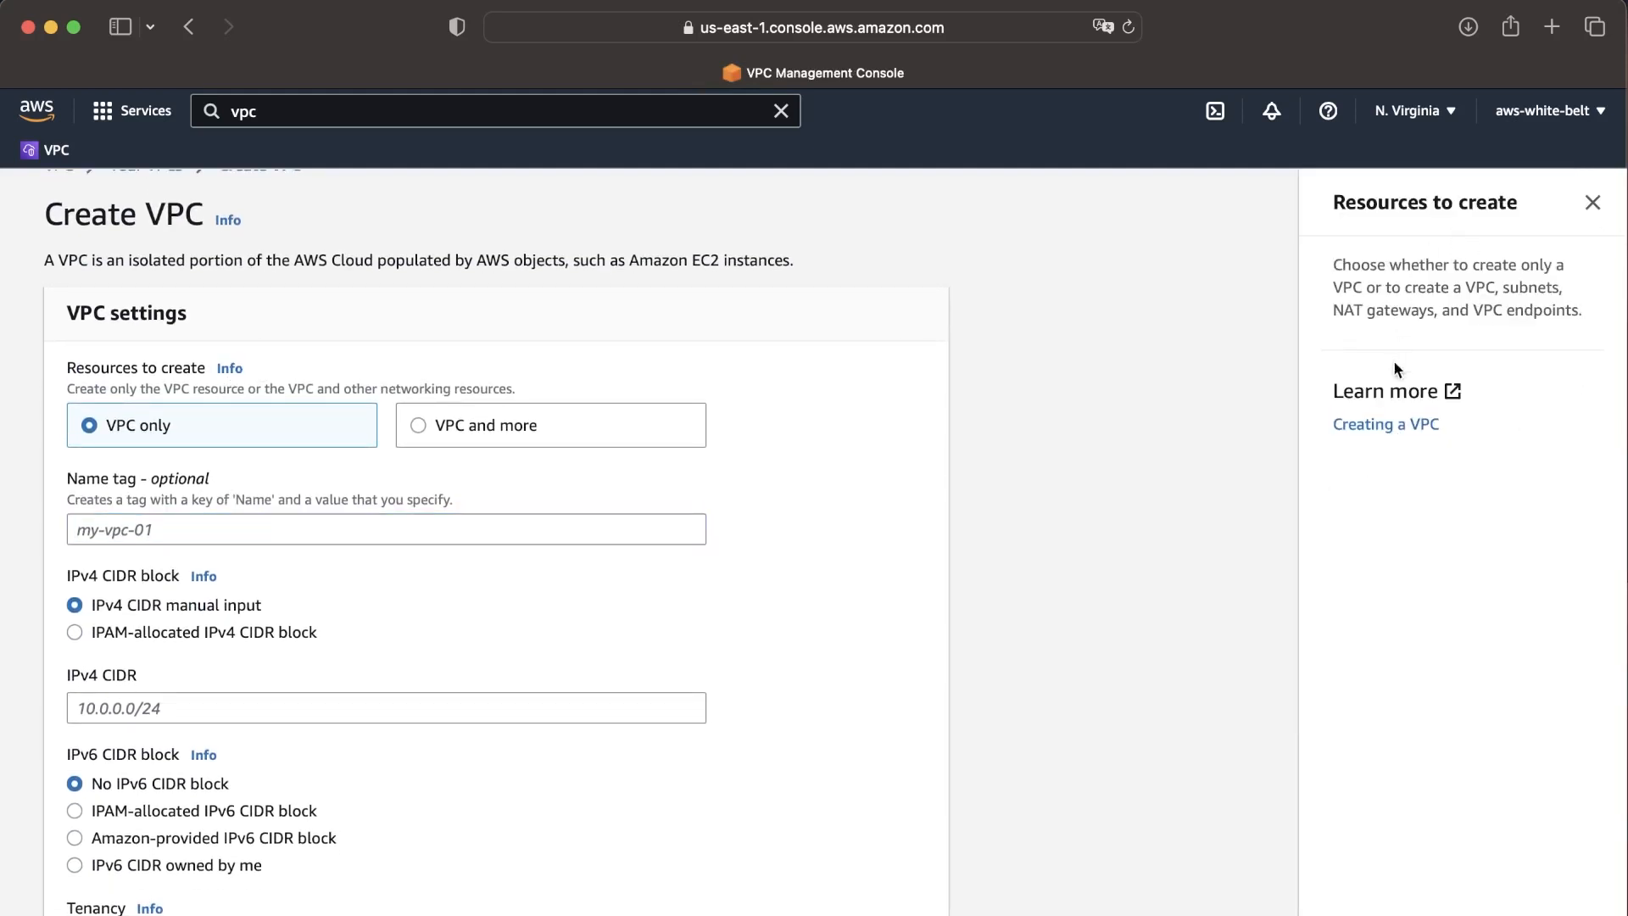
pyautogui.click(1593, 203)
pyautogui.scroll(-2, 436, 811)
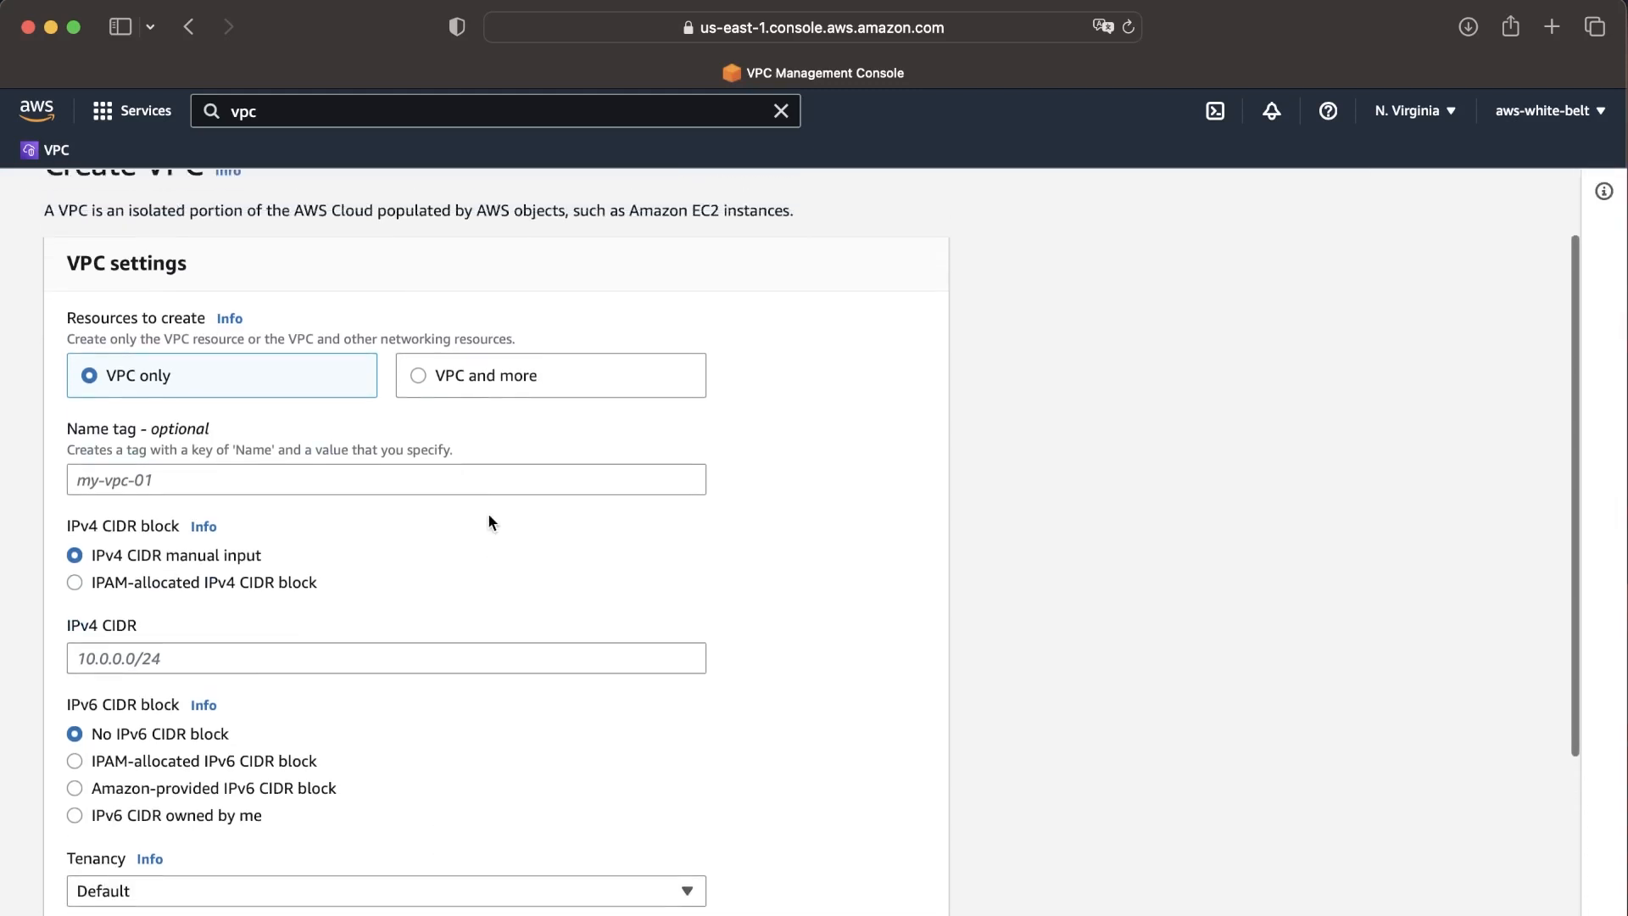
# Switch the resources to create to VPC and more, and back to VPC only, to compare their settings.
pyautogui.click(525, 390)
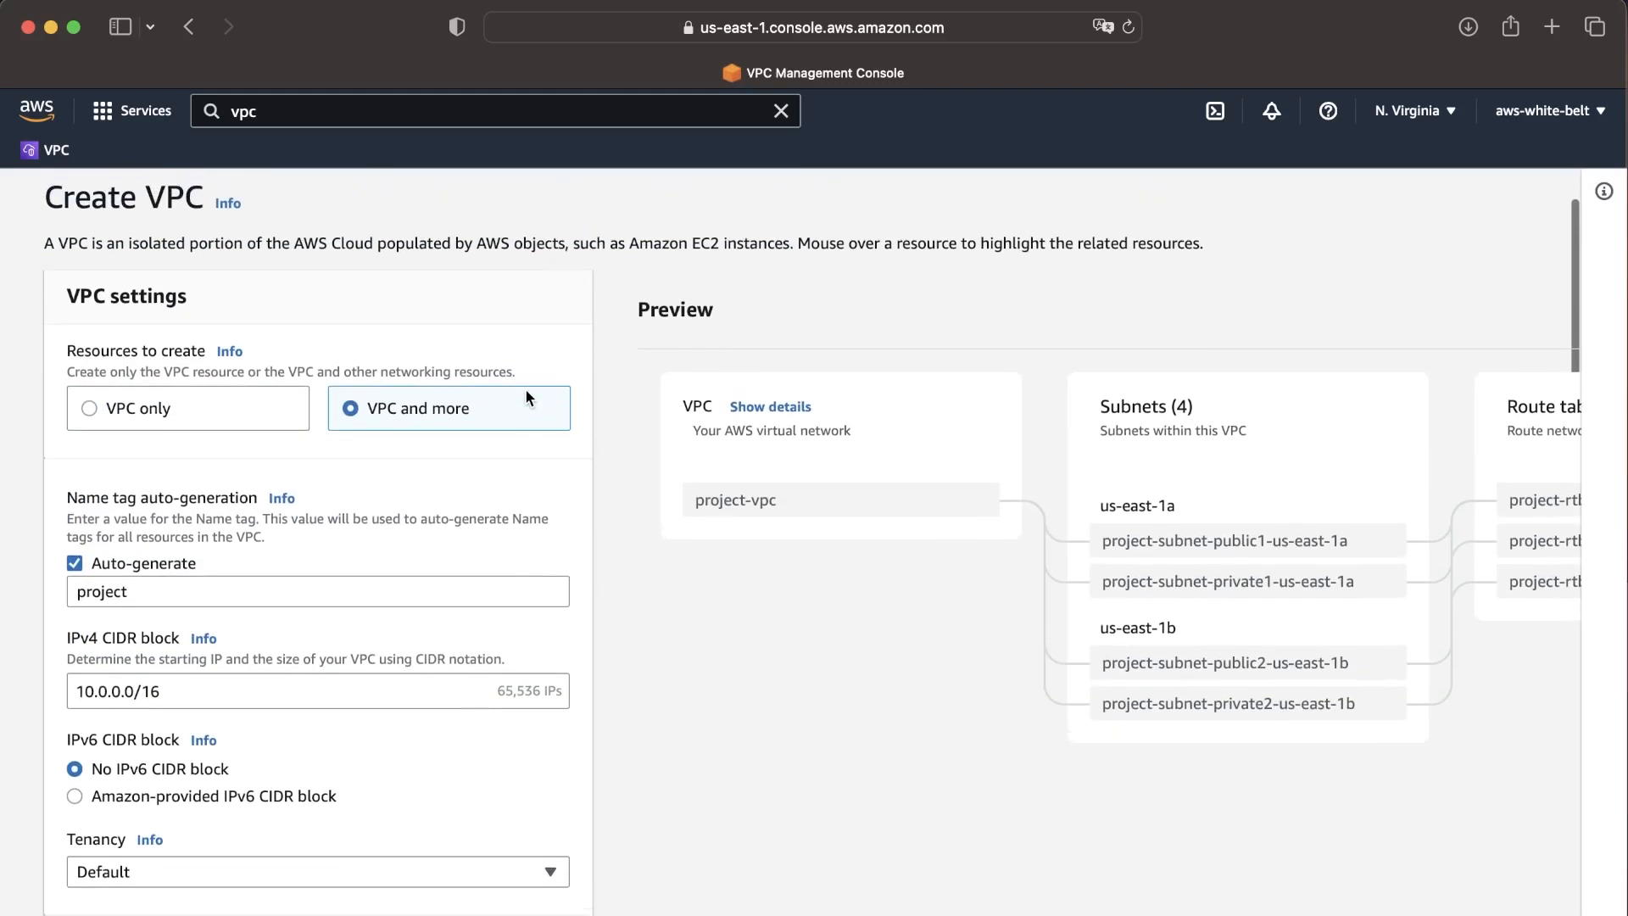
pyautogui.scroll(1, 496, 418)
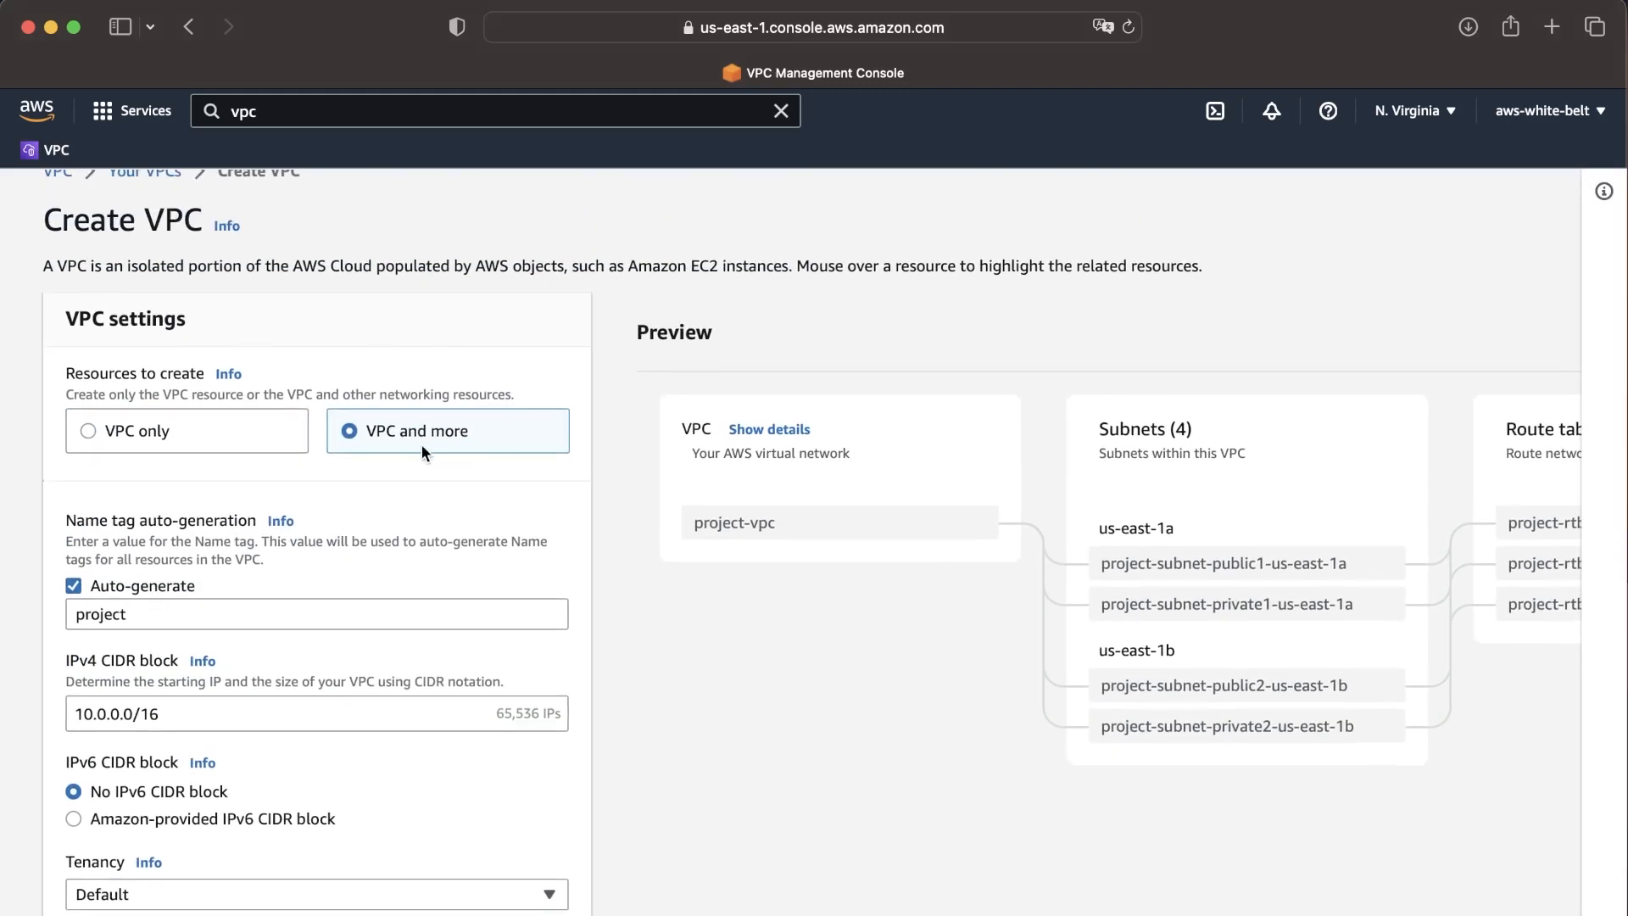
pyautogui.click(178, 426)
pyautogui.scroll(-3, 303, 609)
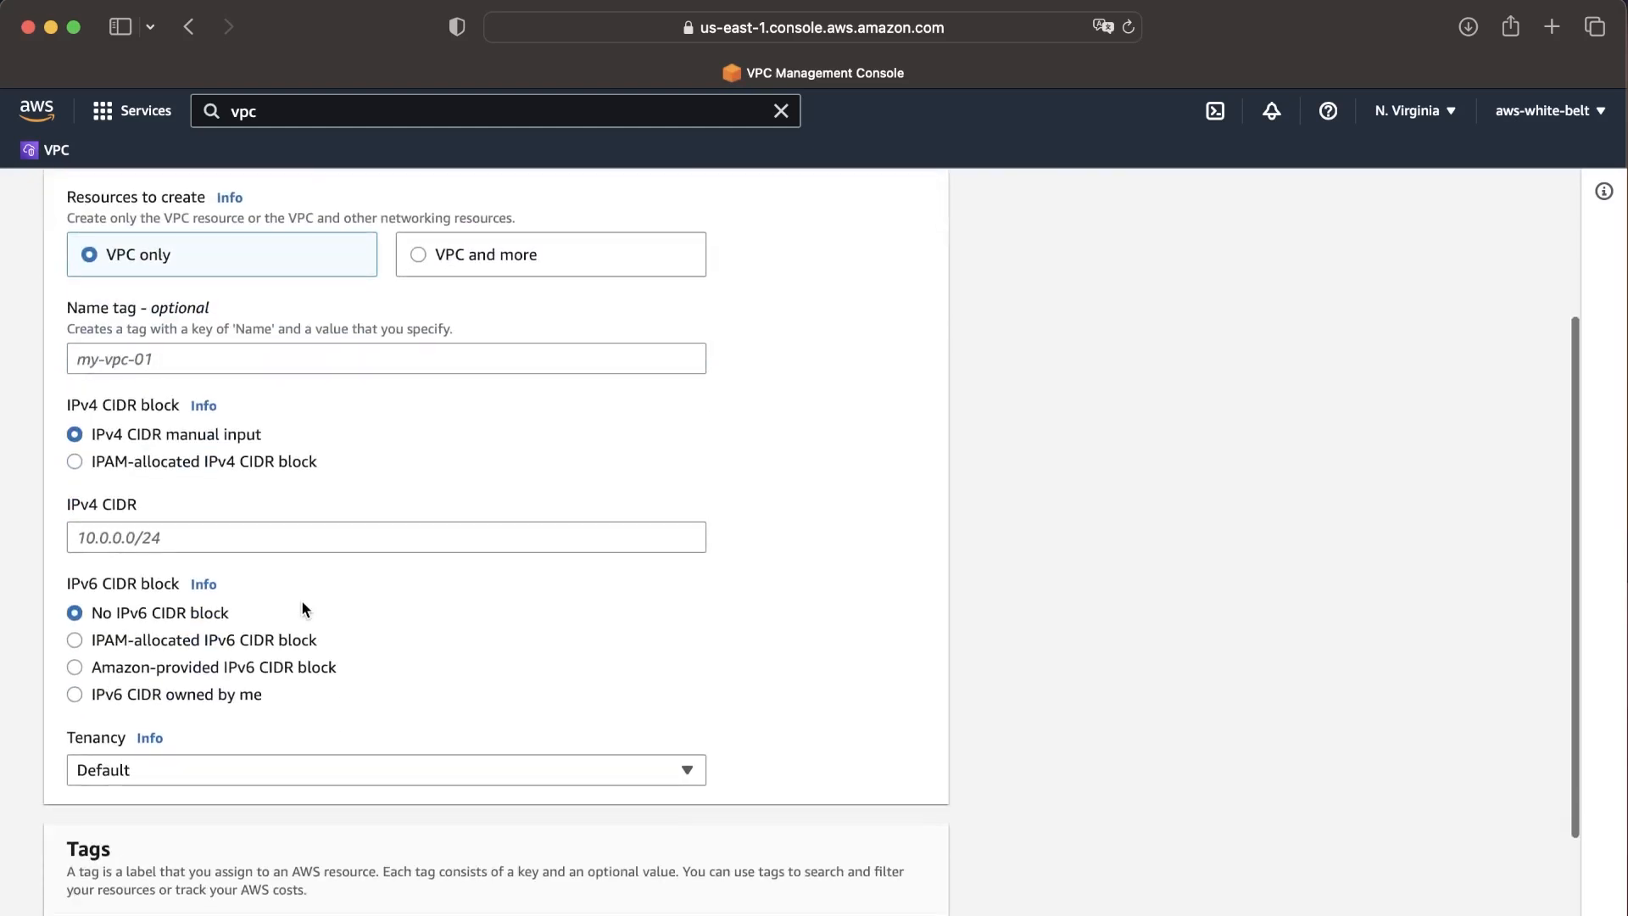
pyautogui.scroll(-4, 303, 607)
pyautogui.scroll(2, 304, 607)
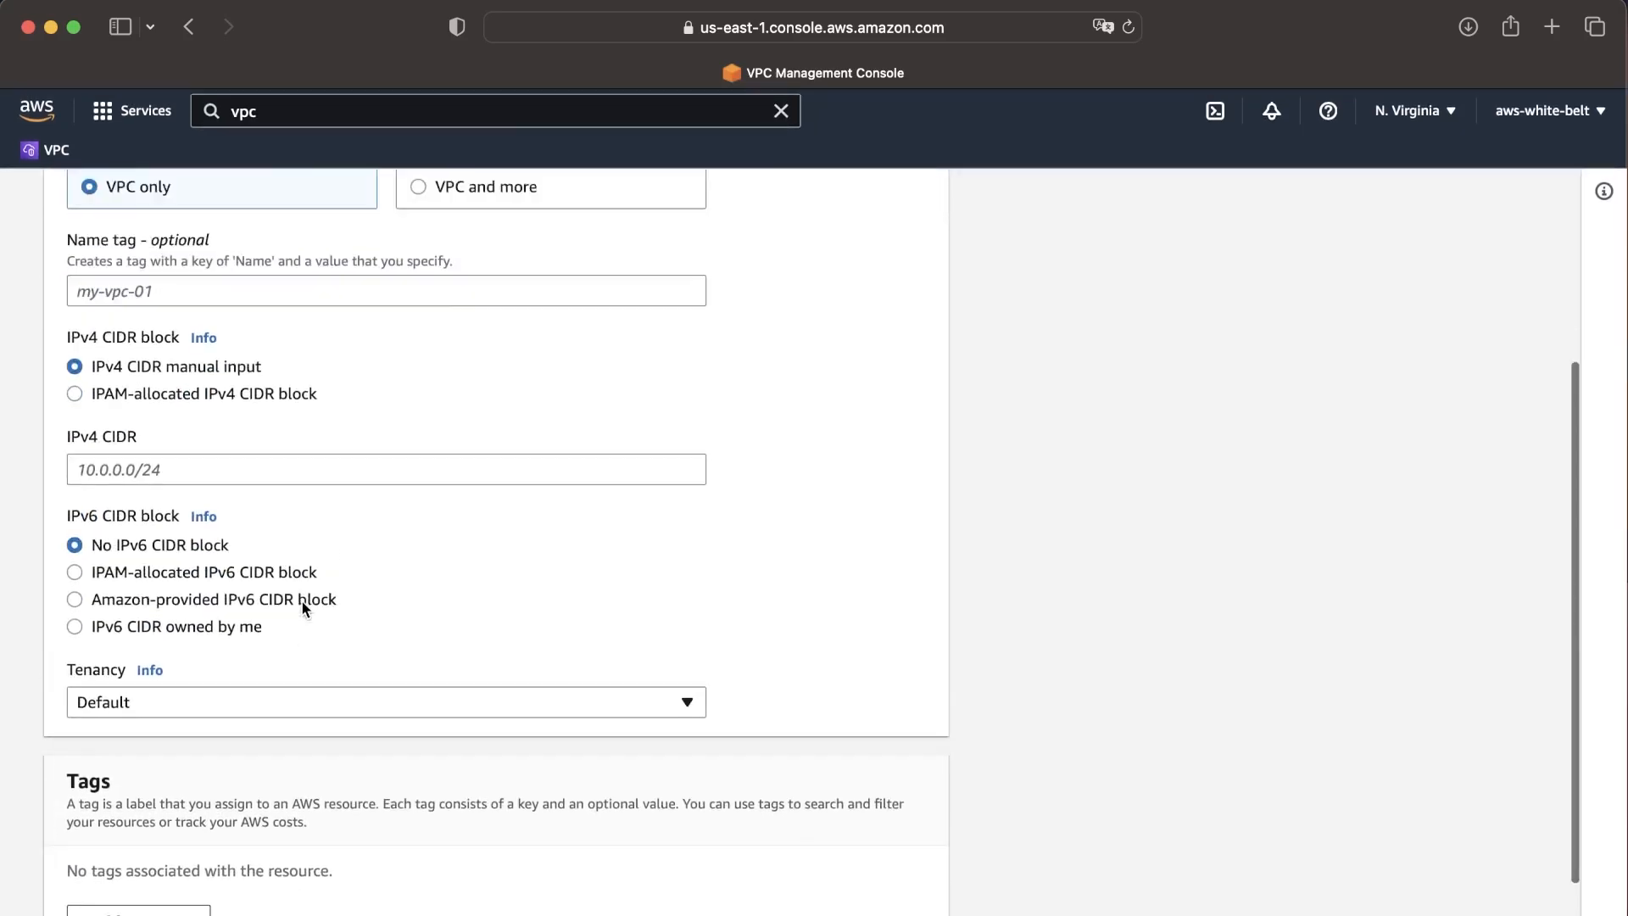
pyautogui.scroll(5, 302, 598)
# Set the resources to create to VPC and more and examine the preview of subnets, route tables and network connections.
pyautogui.click(514, 466)
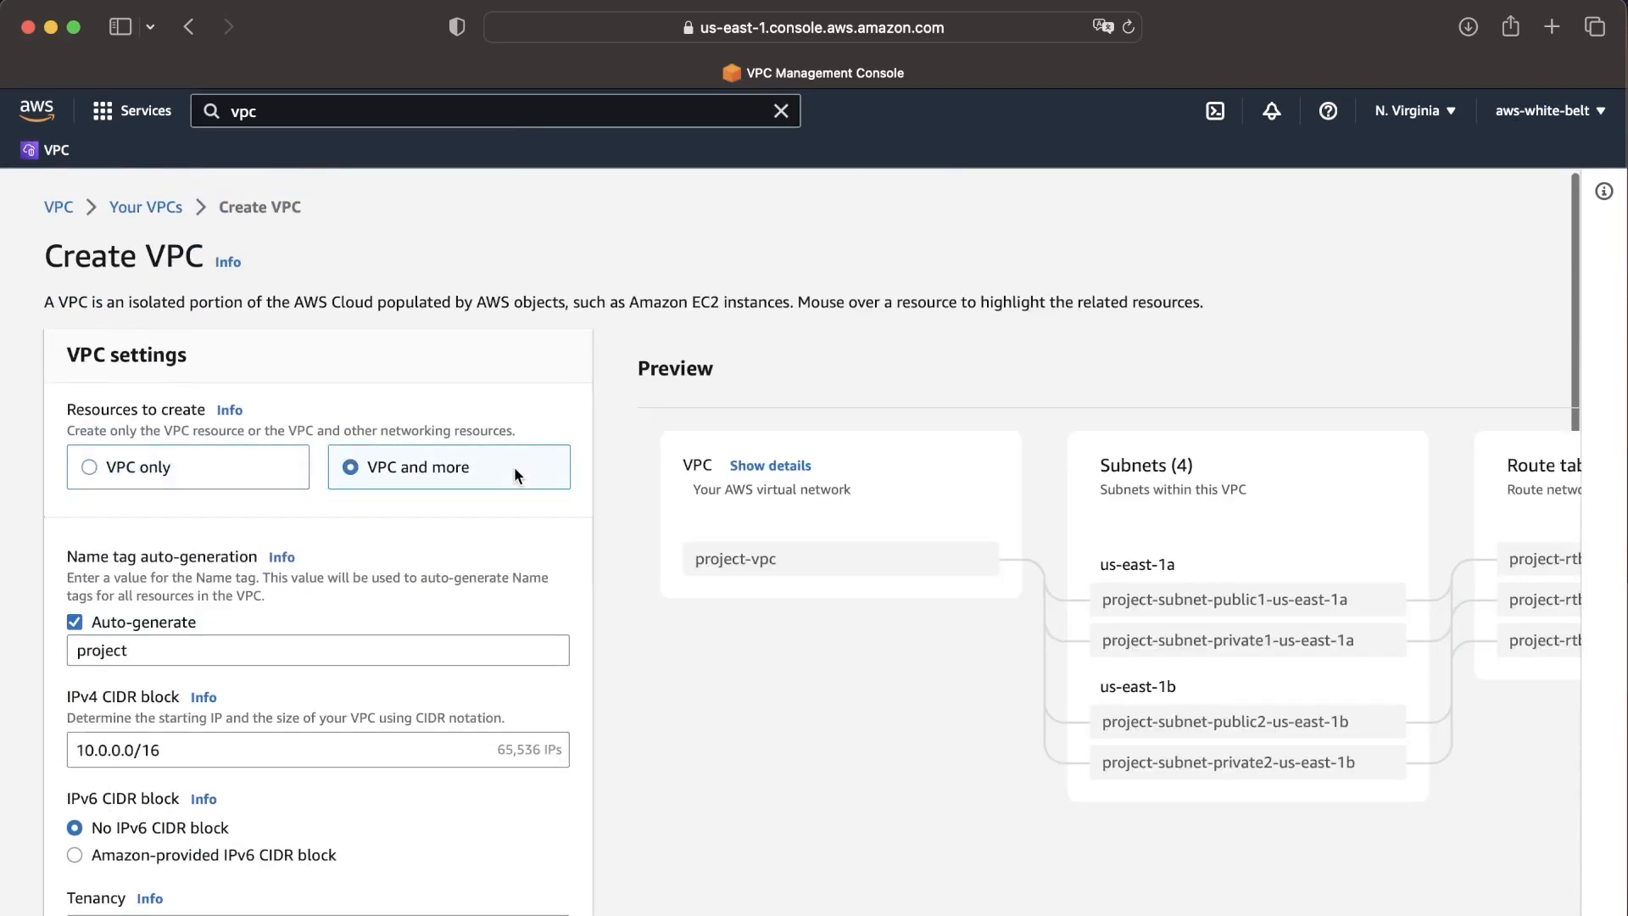
pyautogui.hscroll(3, 948, 730)
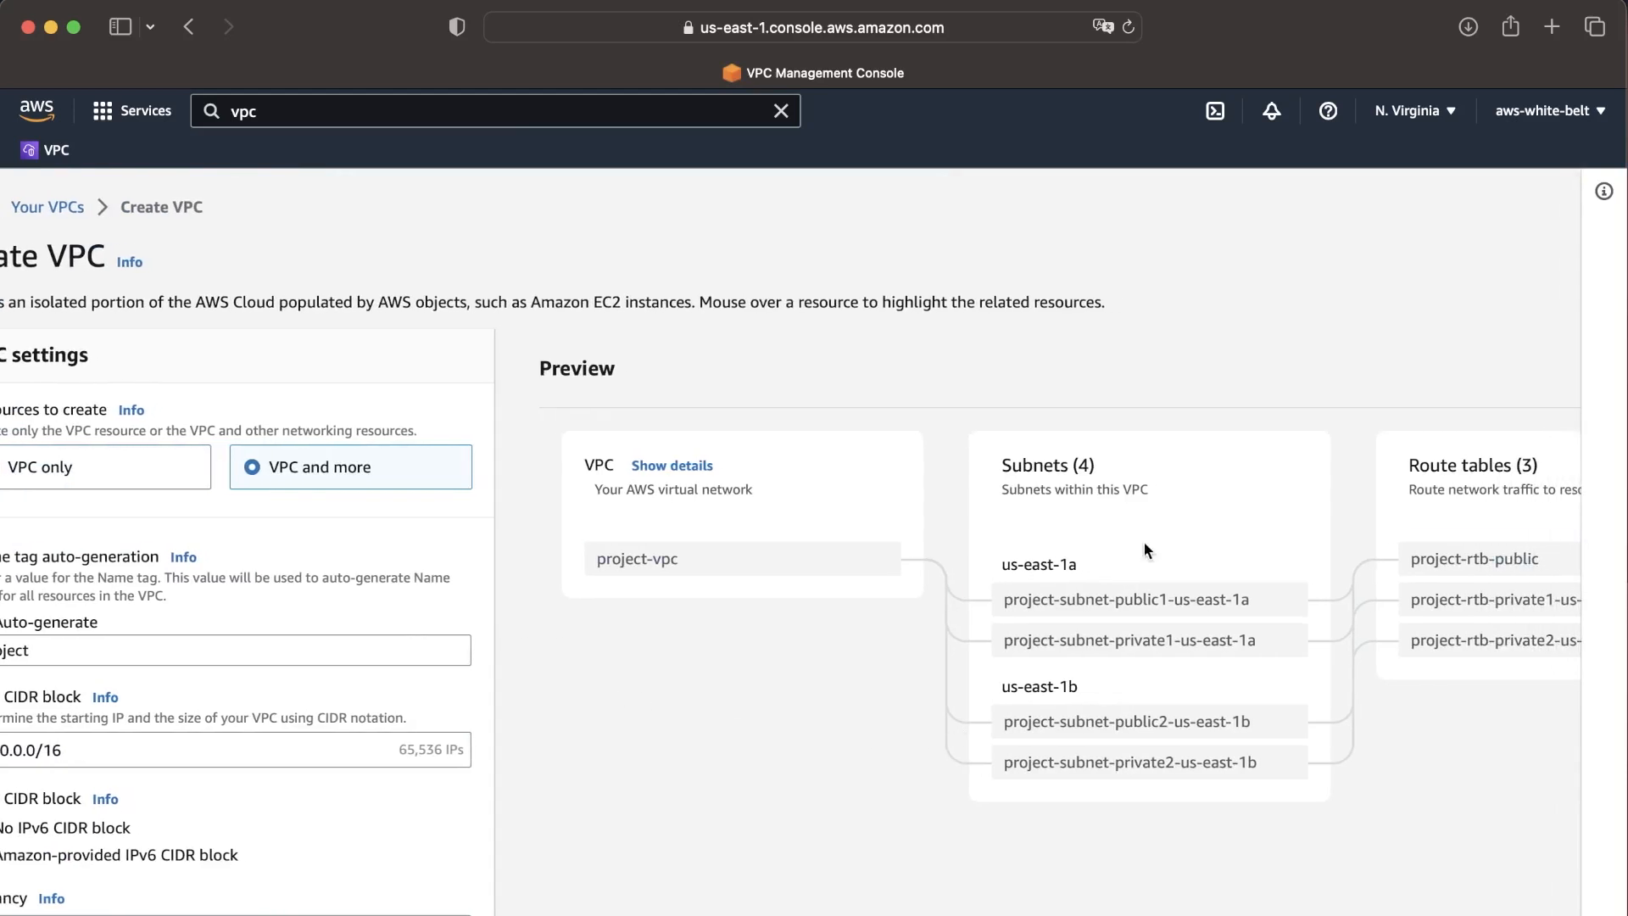
pyautogui.hscroll(15, 1295, 712)
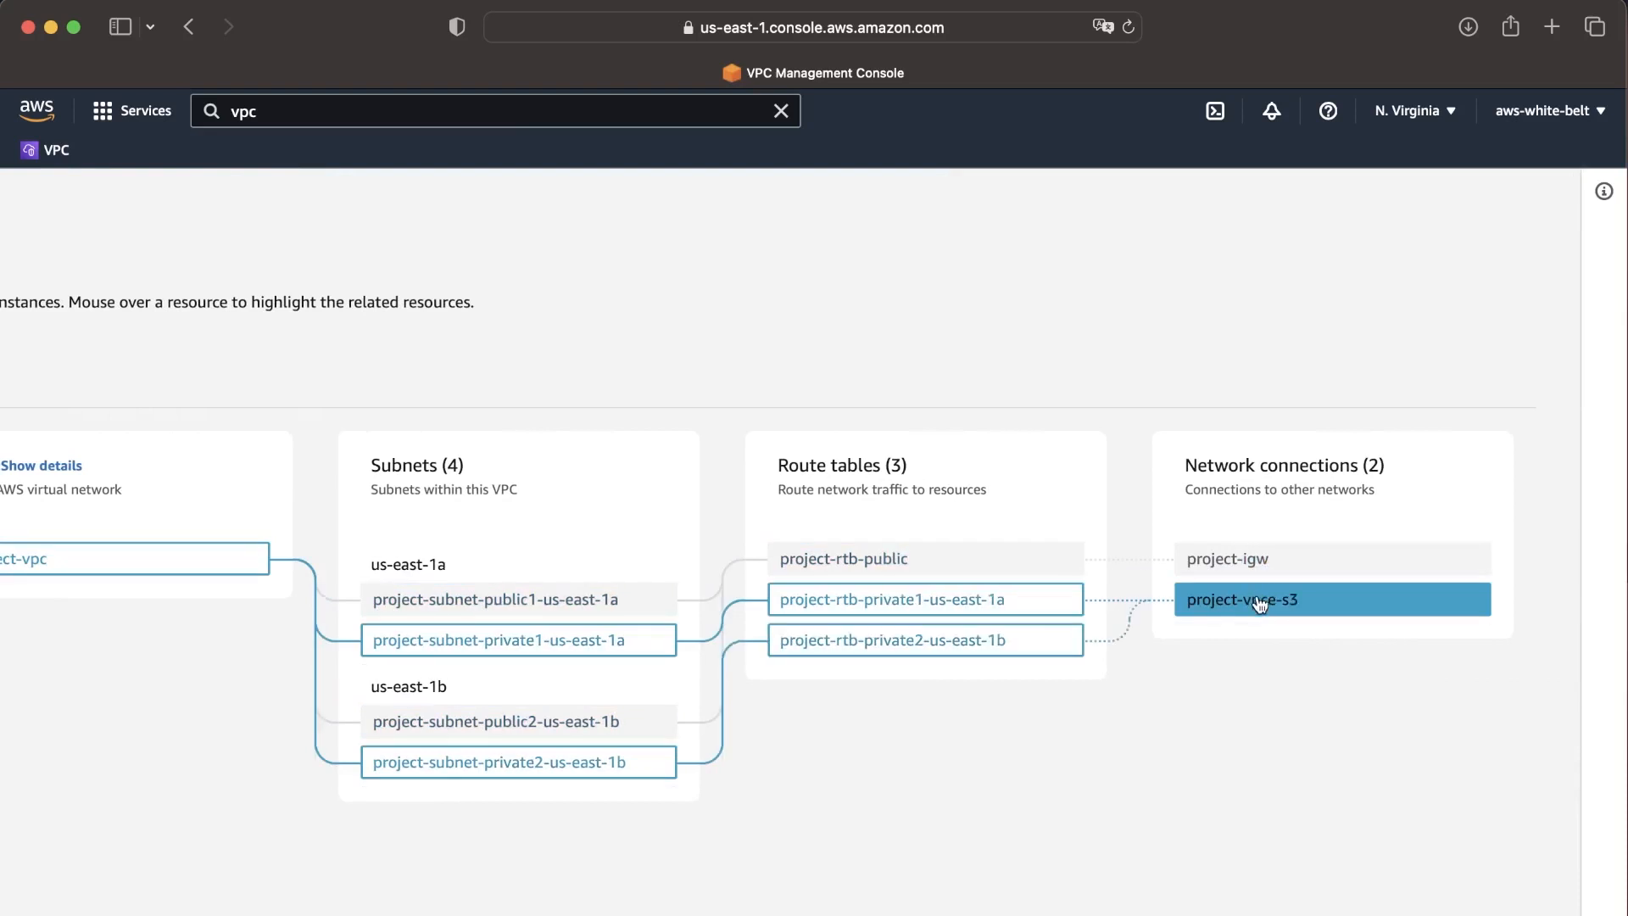
pyautogui.hscroll(-1, 934, 784)
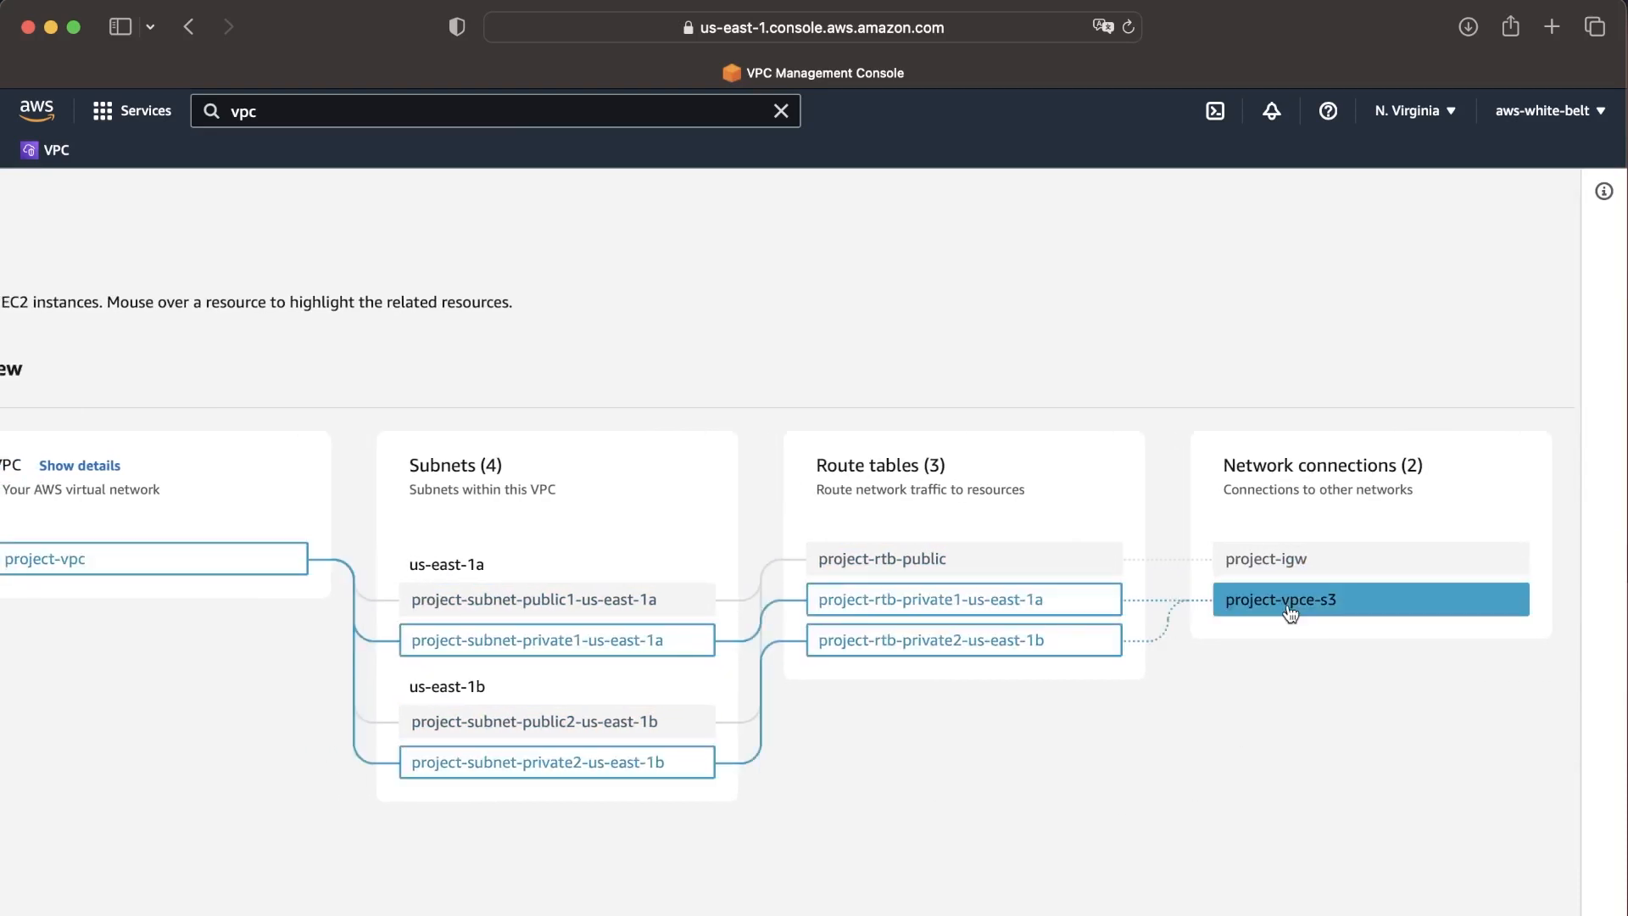
pyautogui.hscroll(-6, 1290, 612)
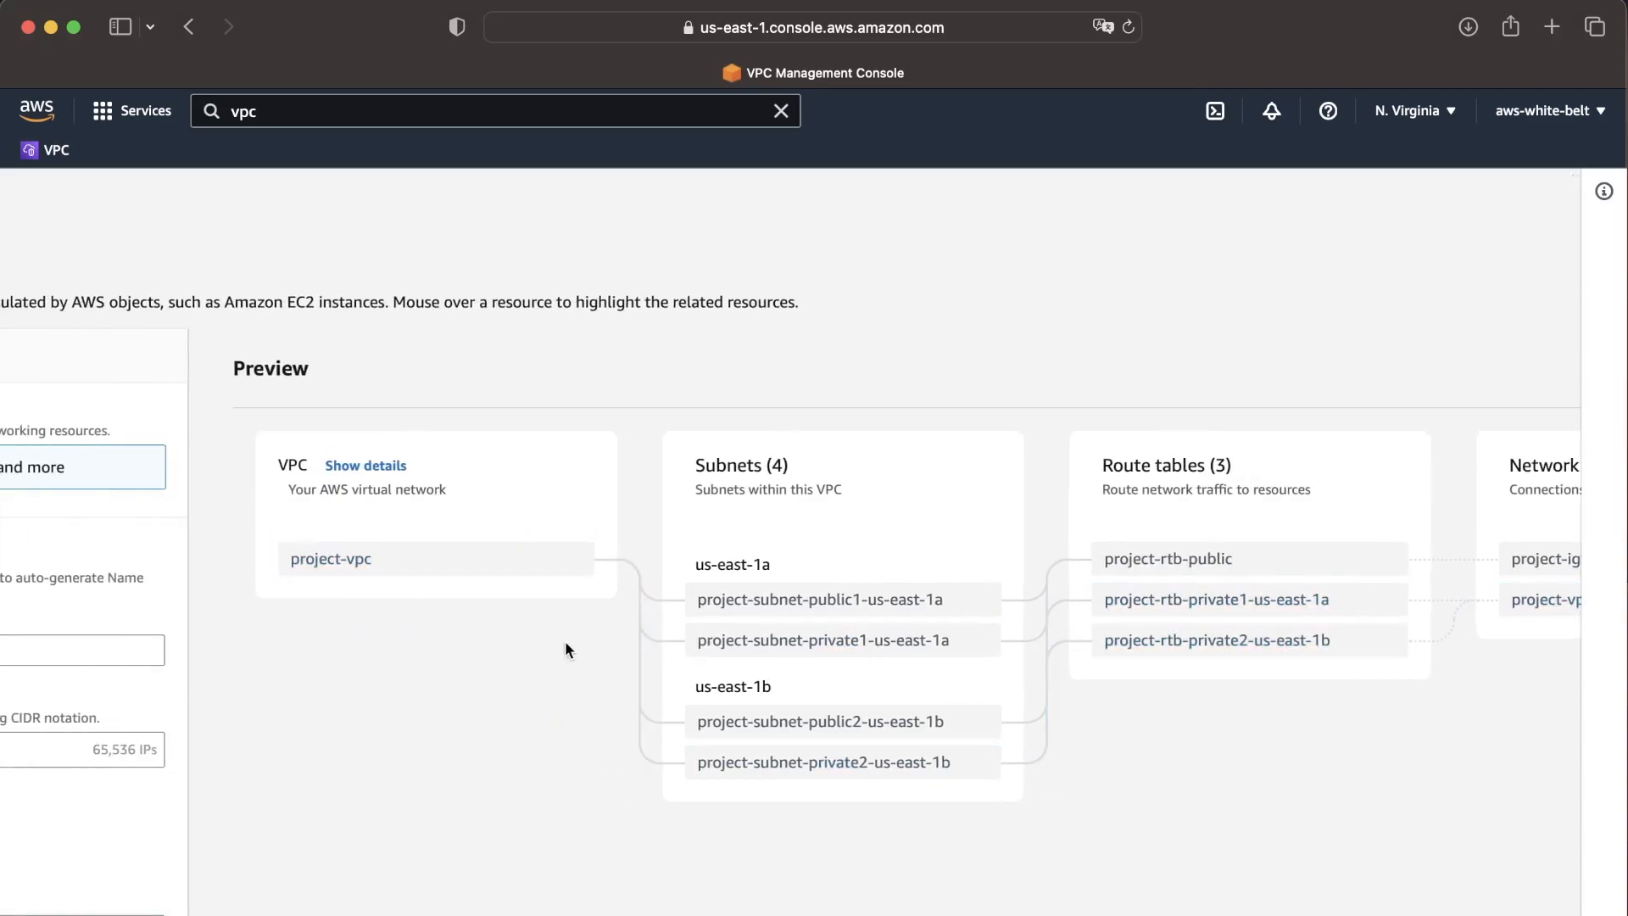
# Check the availability zones and subnets in the Keynote architecture diagram and return to the VPC creation form.
pyautogui.hotkey('ctrl', 'Left')
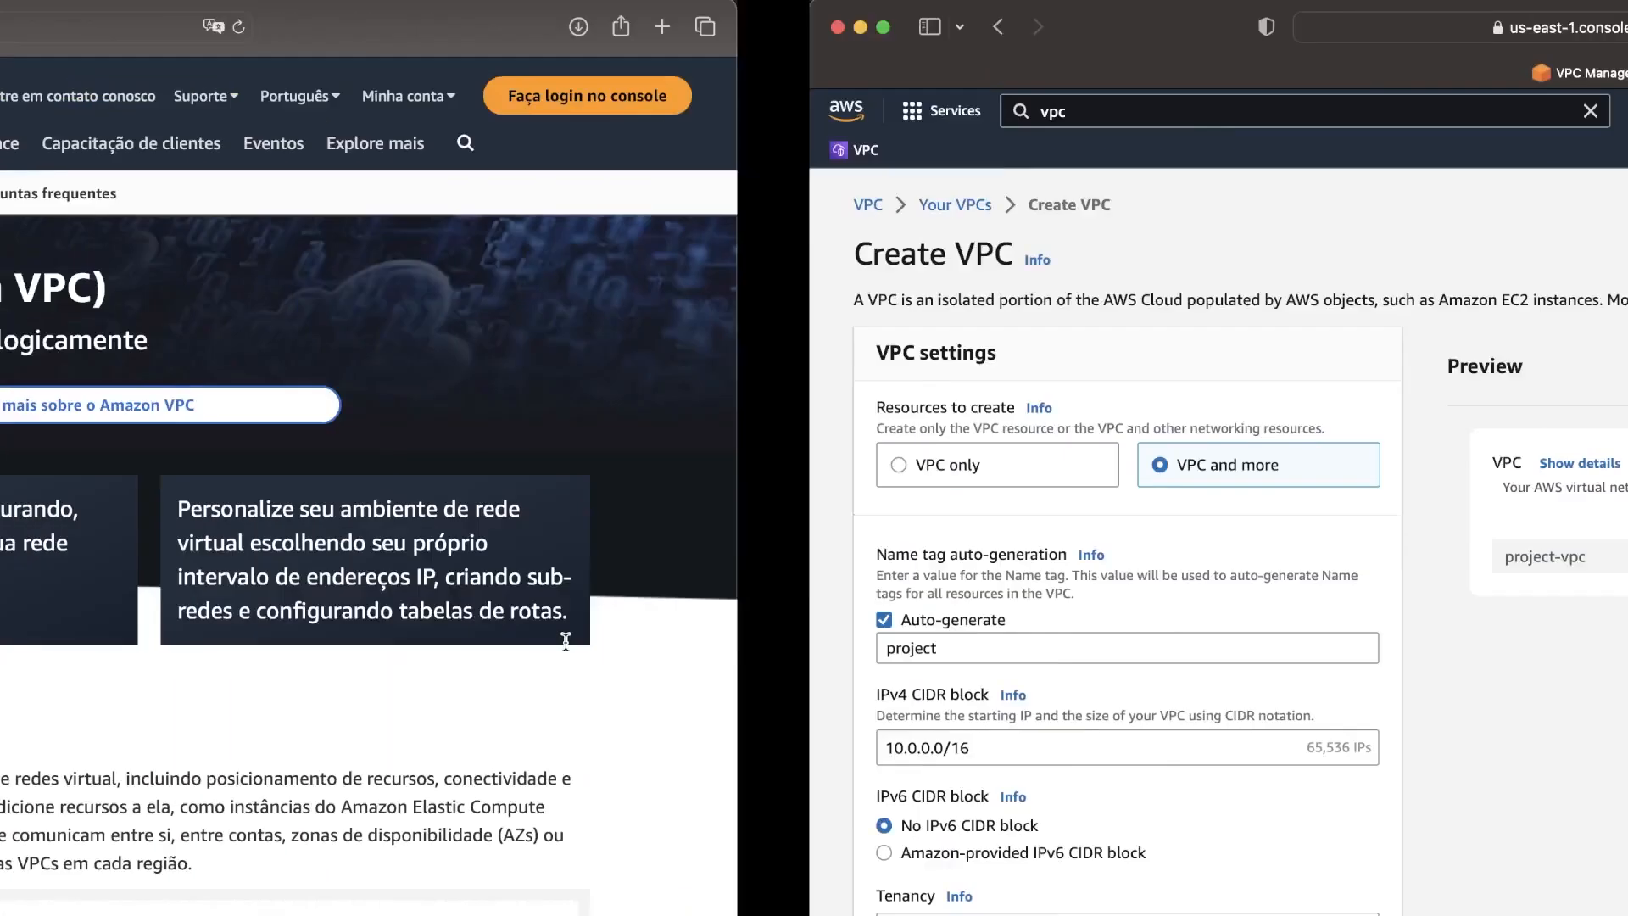
pyautogui.hotkey('ctrl', 'Left')
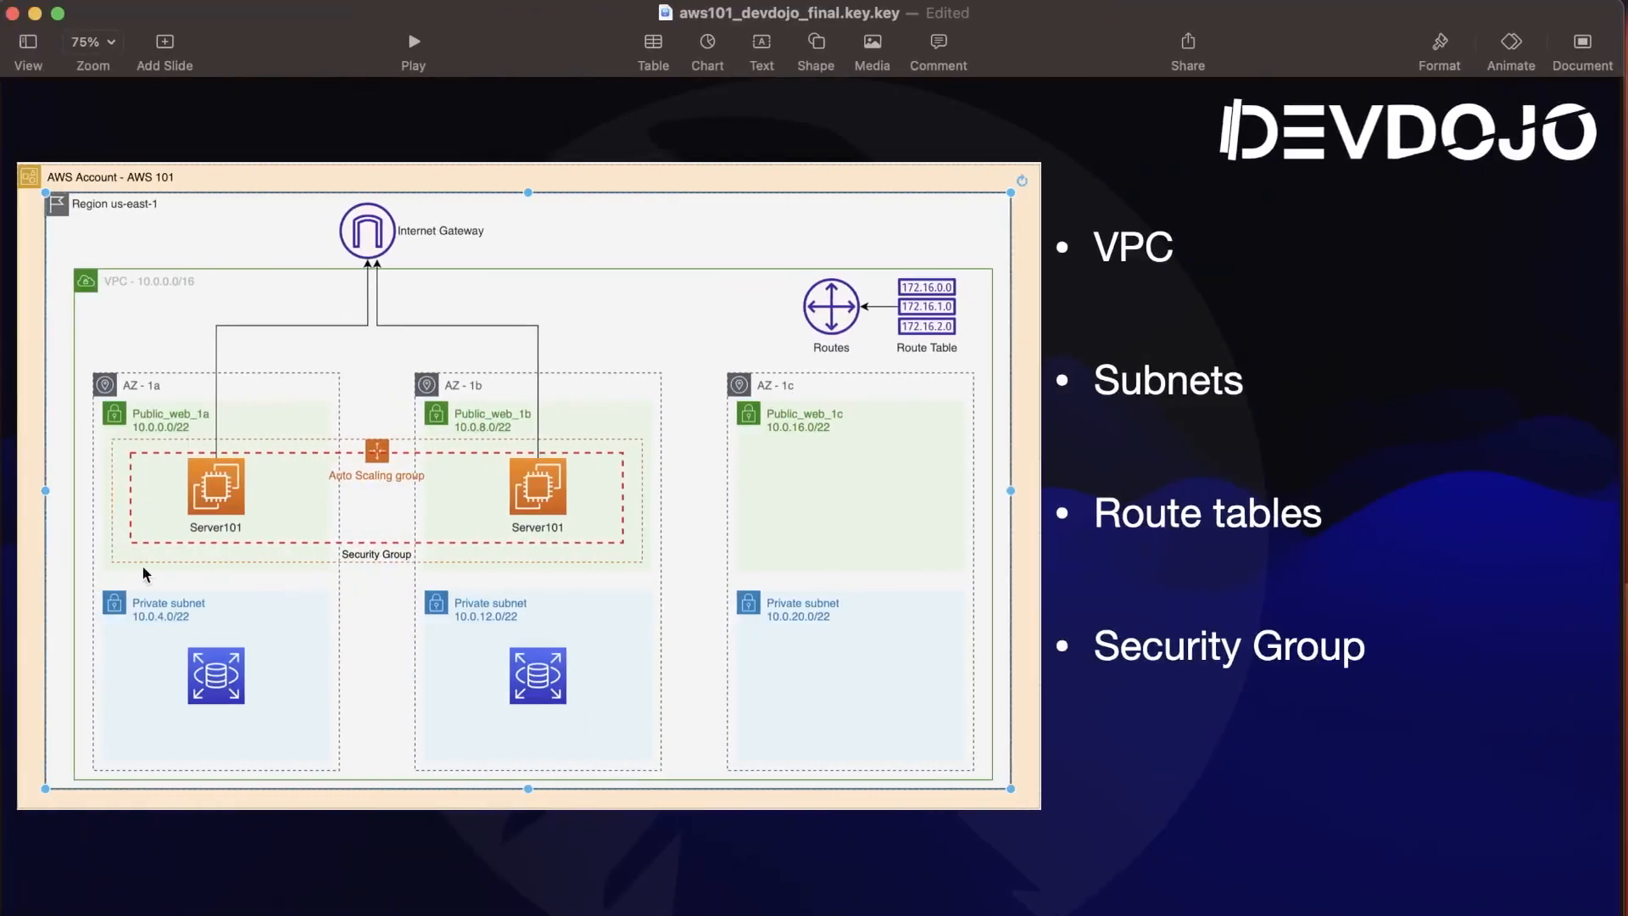
pyautogui.hotkey('ctrl', 'Right')
pyautogui.hotkey('ctrl', 'Right')
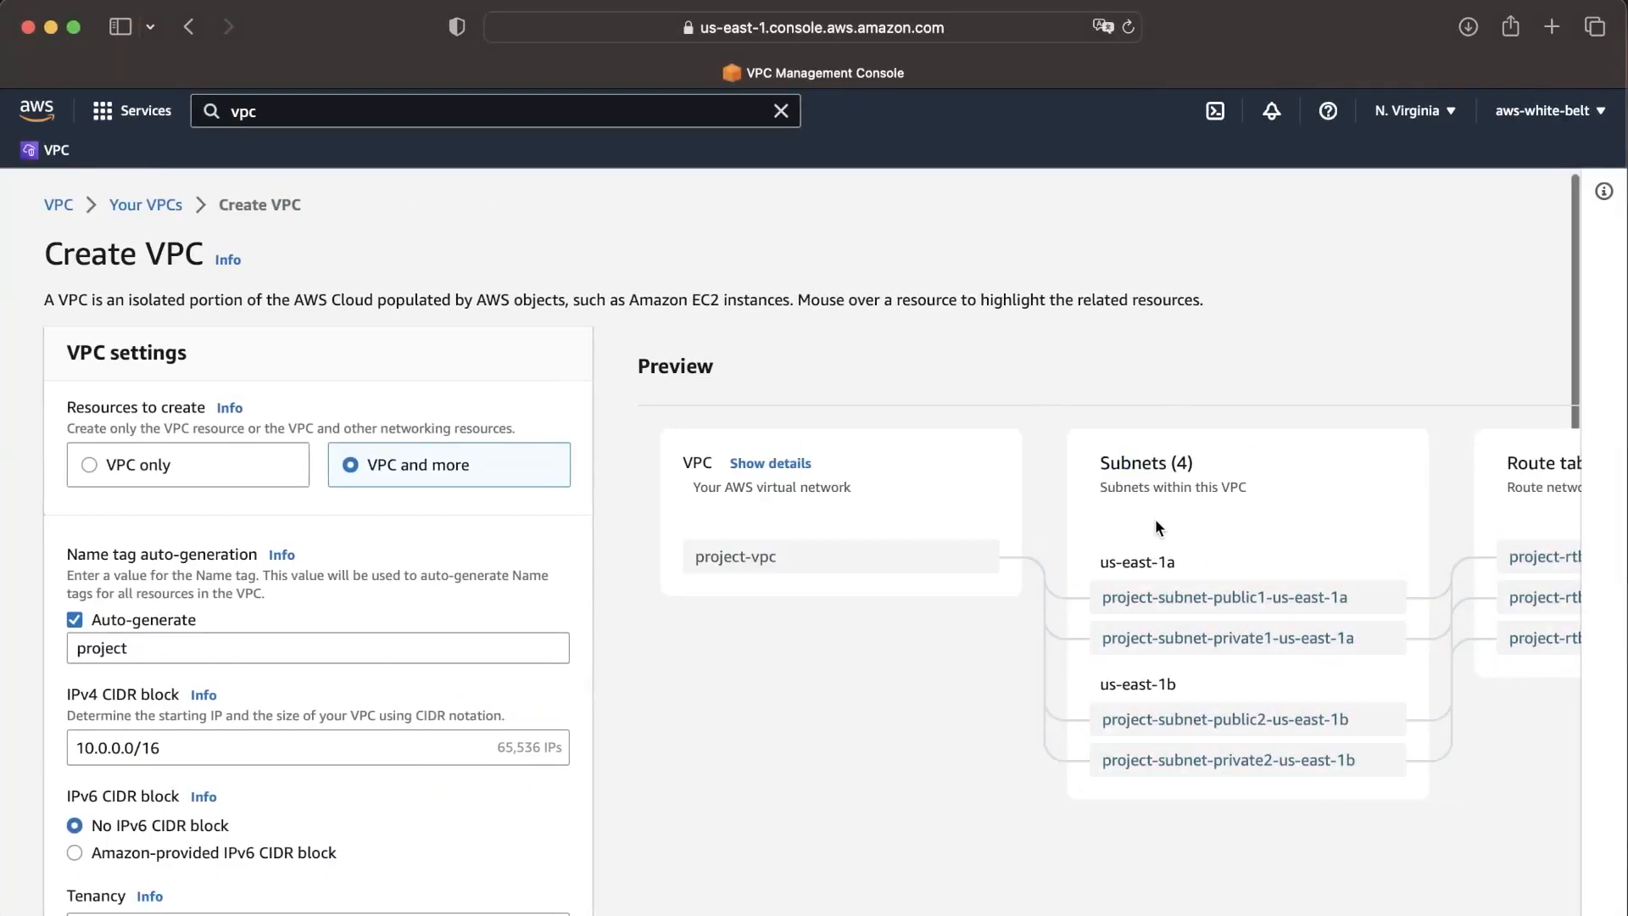
# Set the number of Availability Zones for the new VPC to 3.
pyautogui.scroll(-1, 1154, 518)
pyautogui.hscroll(1, 1155, 517)
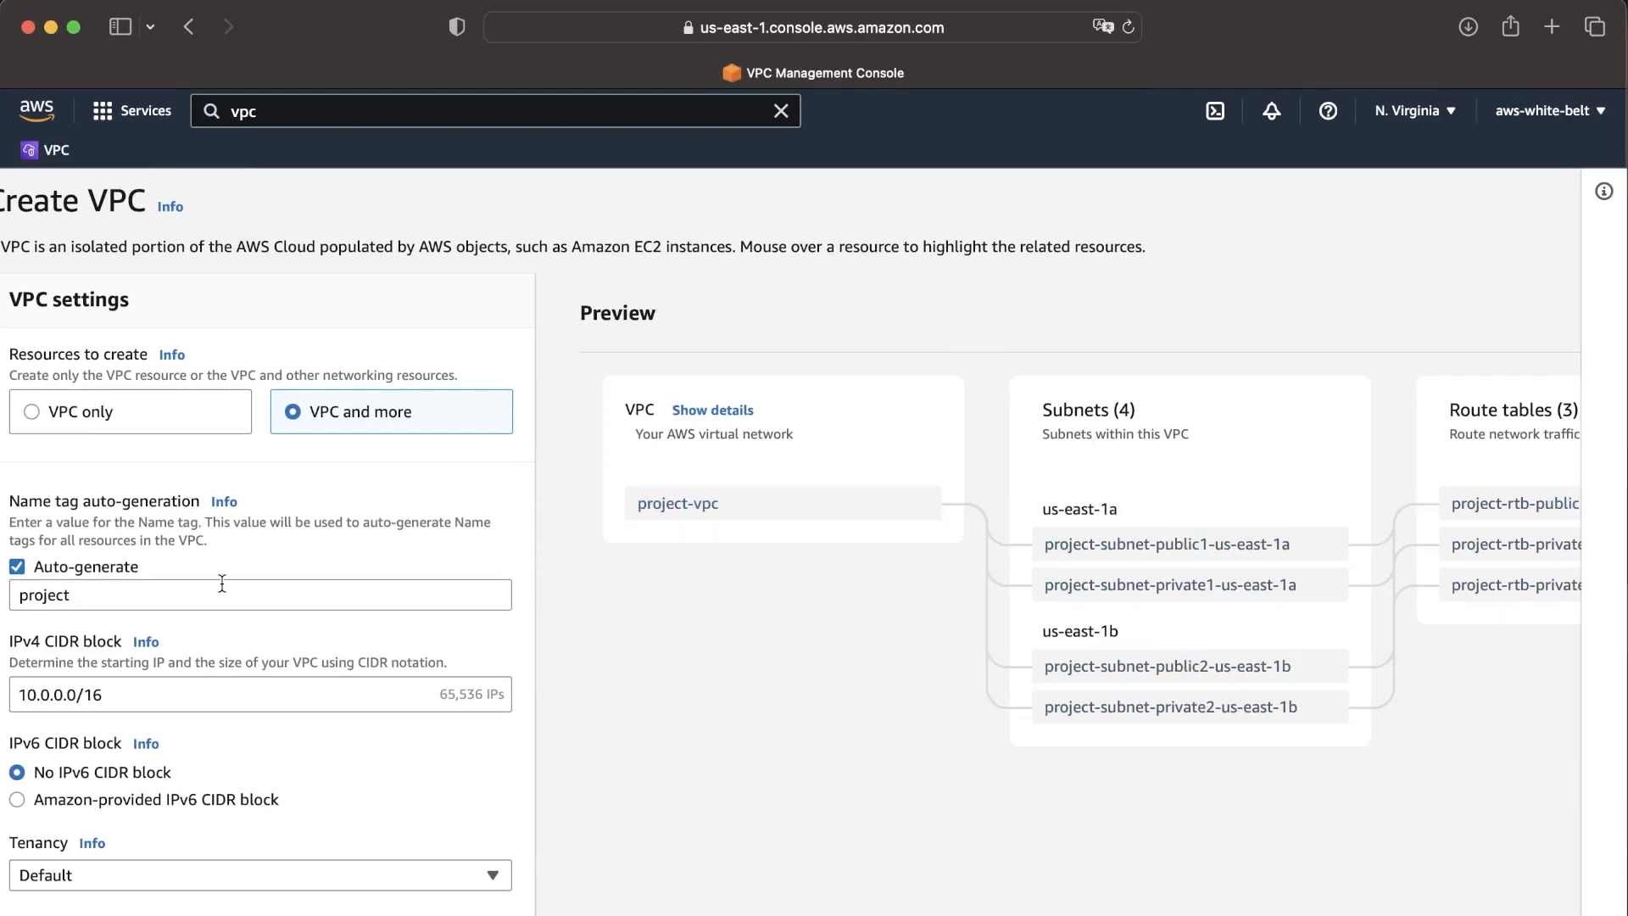
pyautogui.scroll(-3, 170, 605)
pyautogui.scroll(-3, 170, 603)
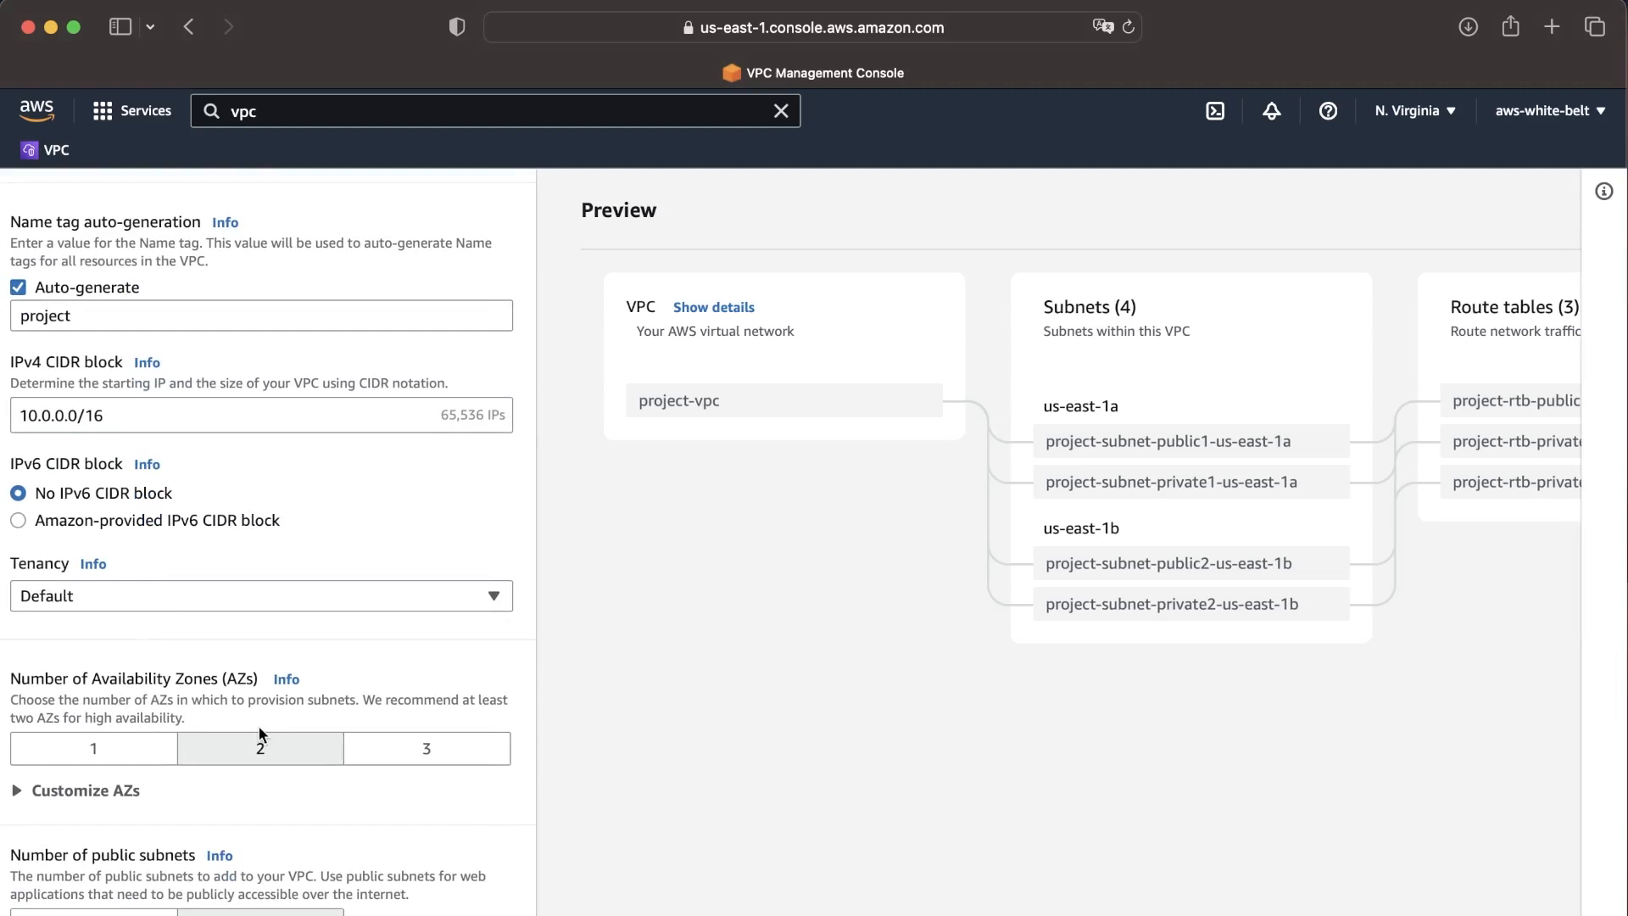
pyautogui.click(412, 759)
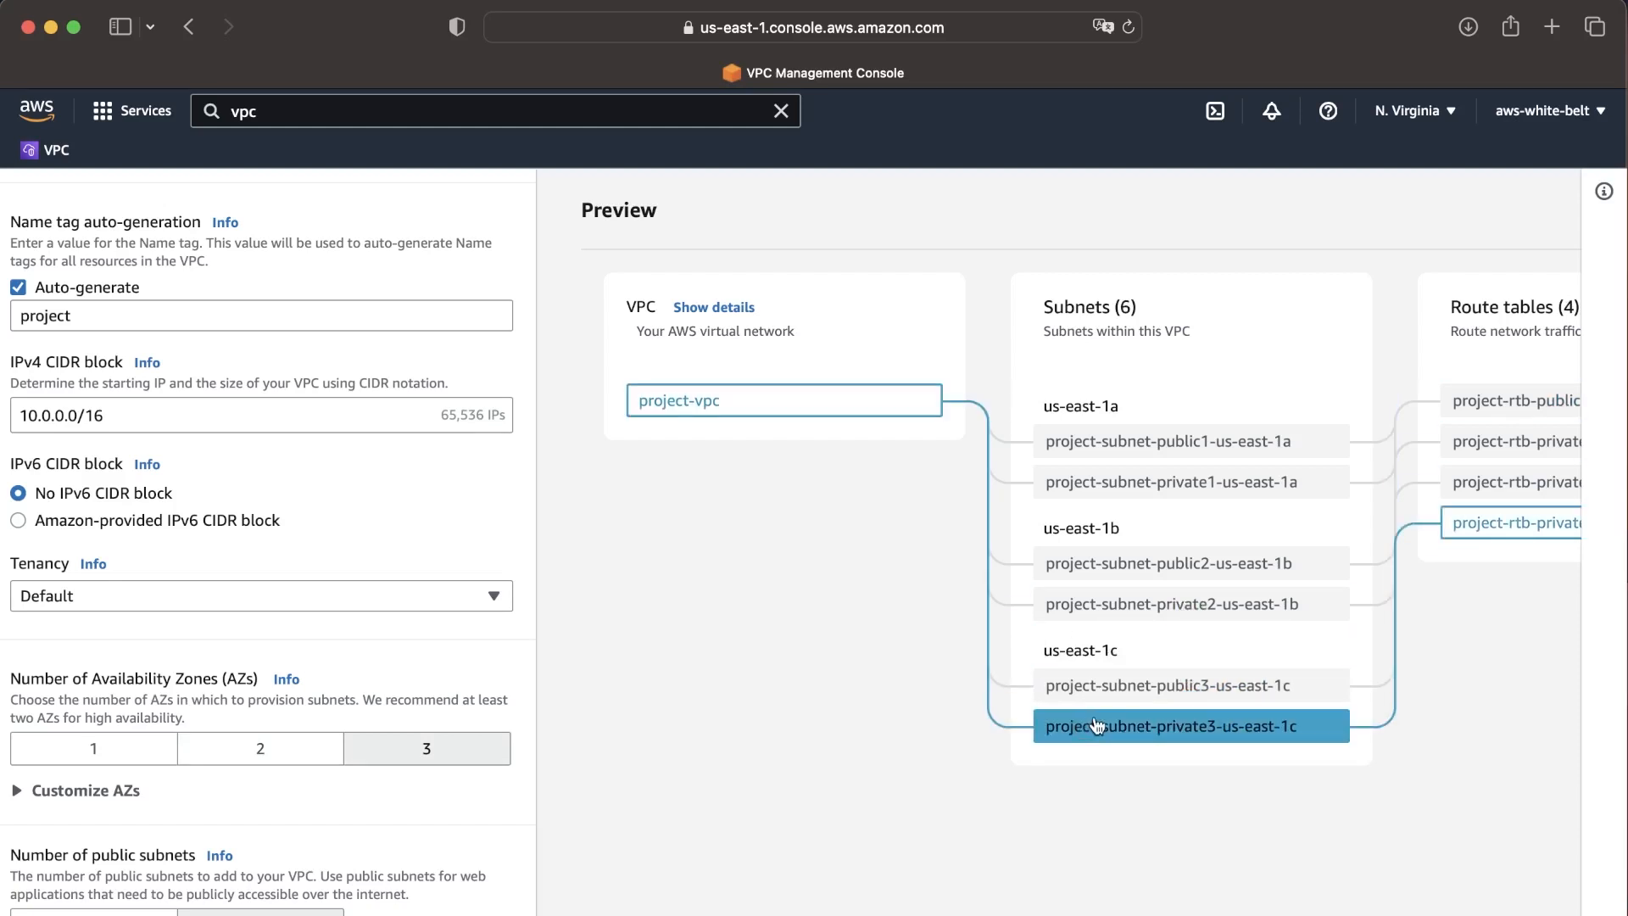
# Review the public and private subnet counts and expand the settings for customizing the subnets' CIDR blocks.
pyautogui.scroll(-5, 297, 721)
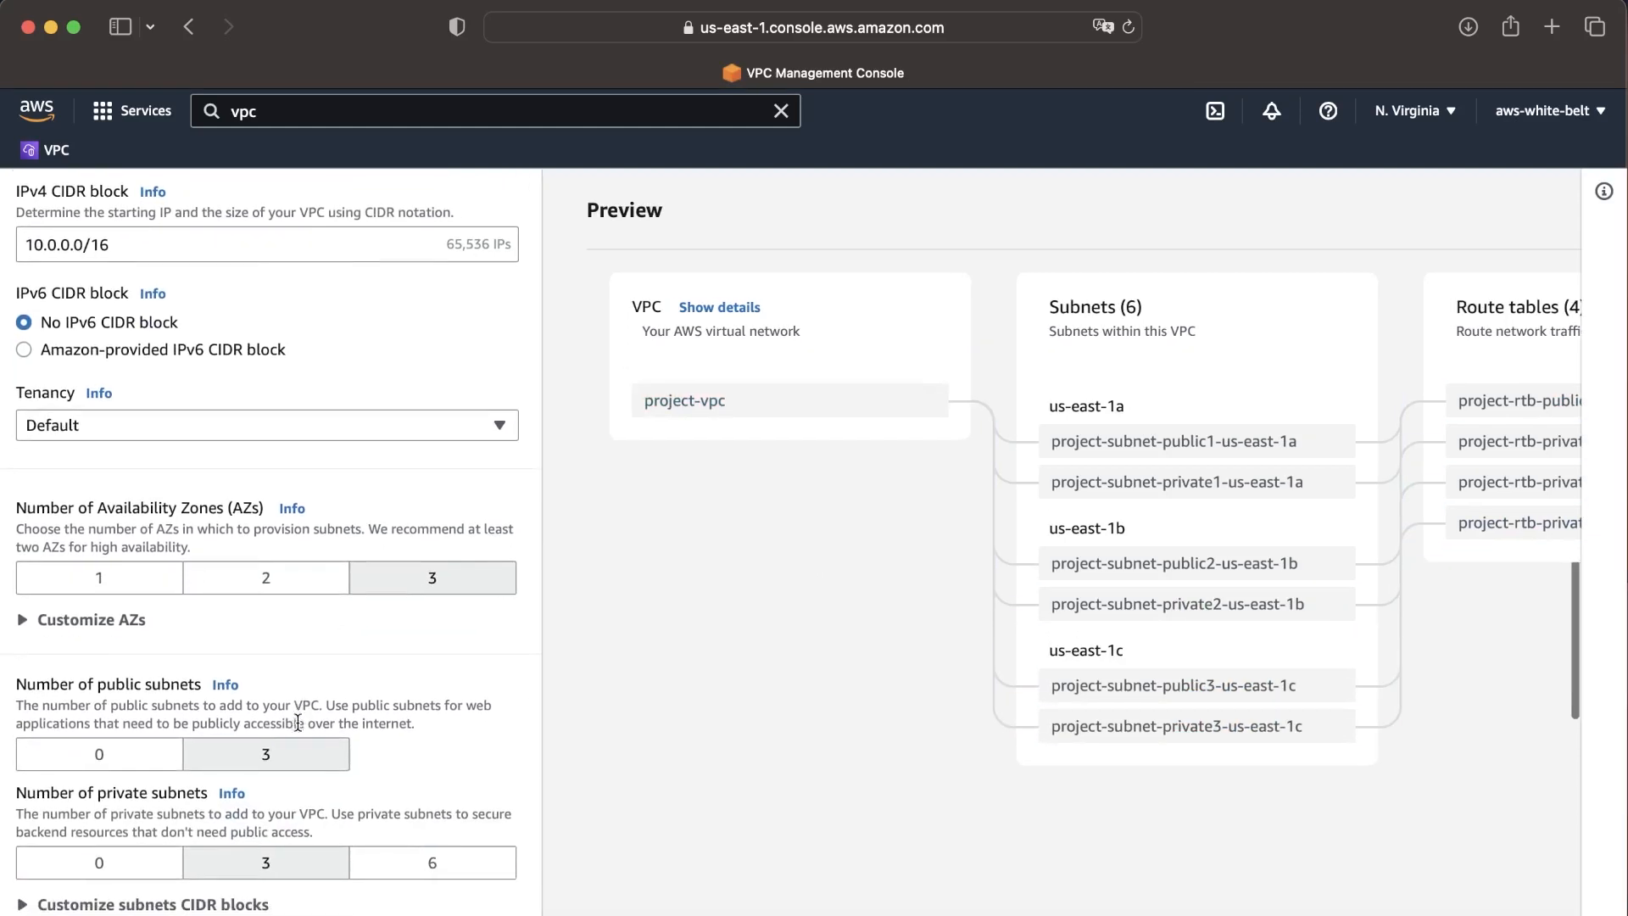
pyautogui.scroll(-1, 300, 730)
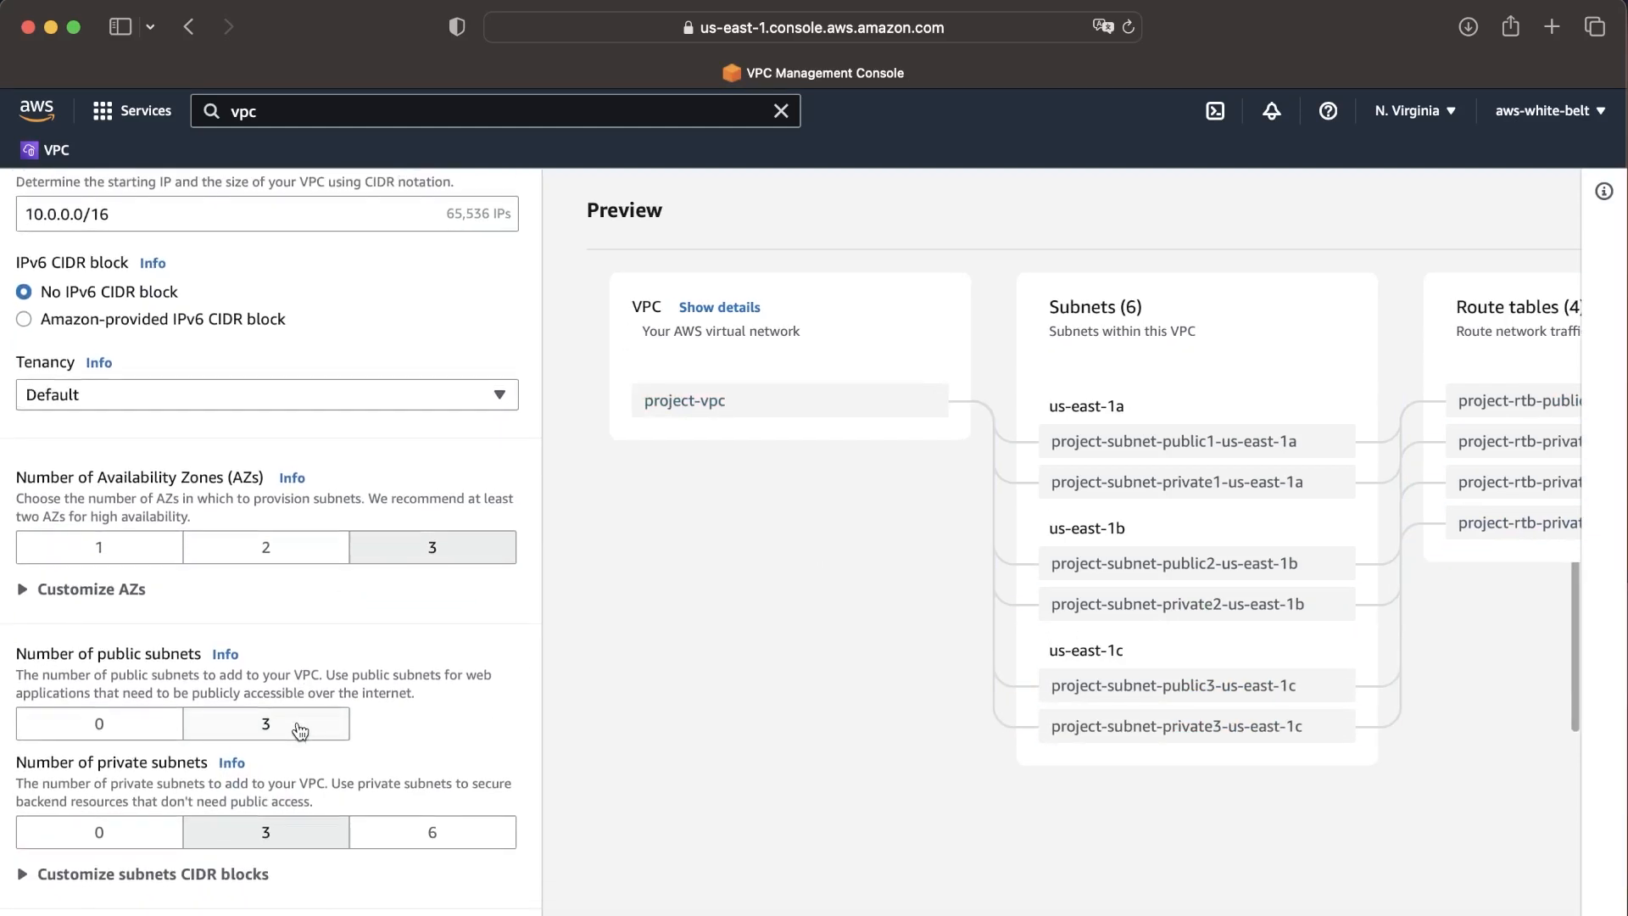
pyautogui.scroll(-2, 300, 731)
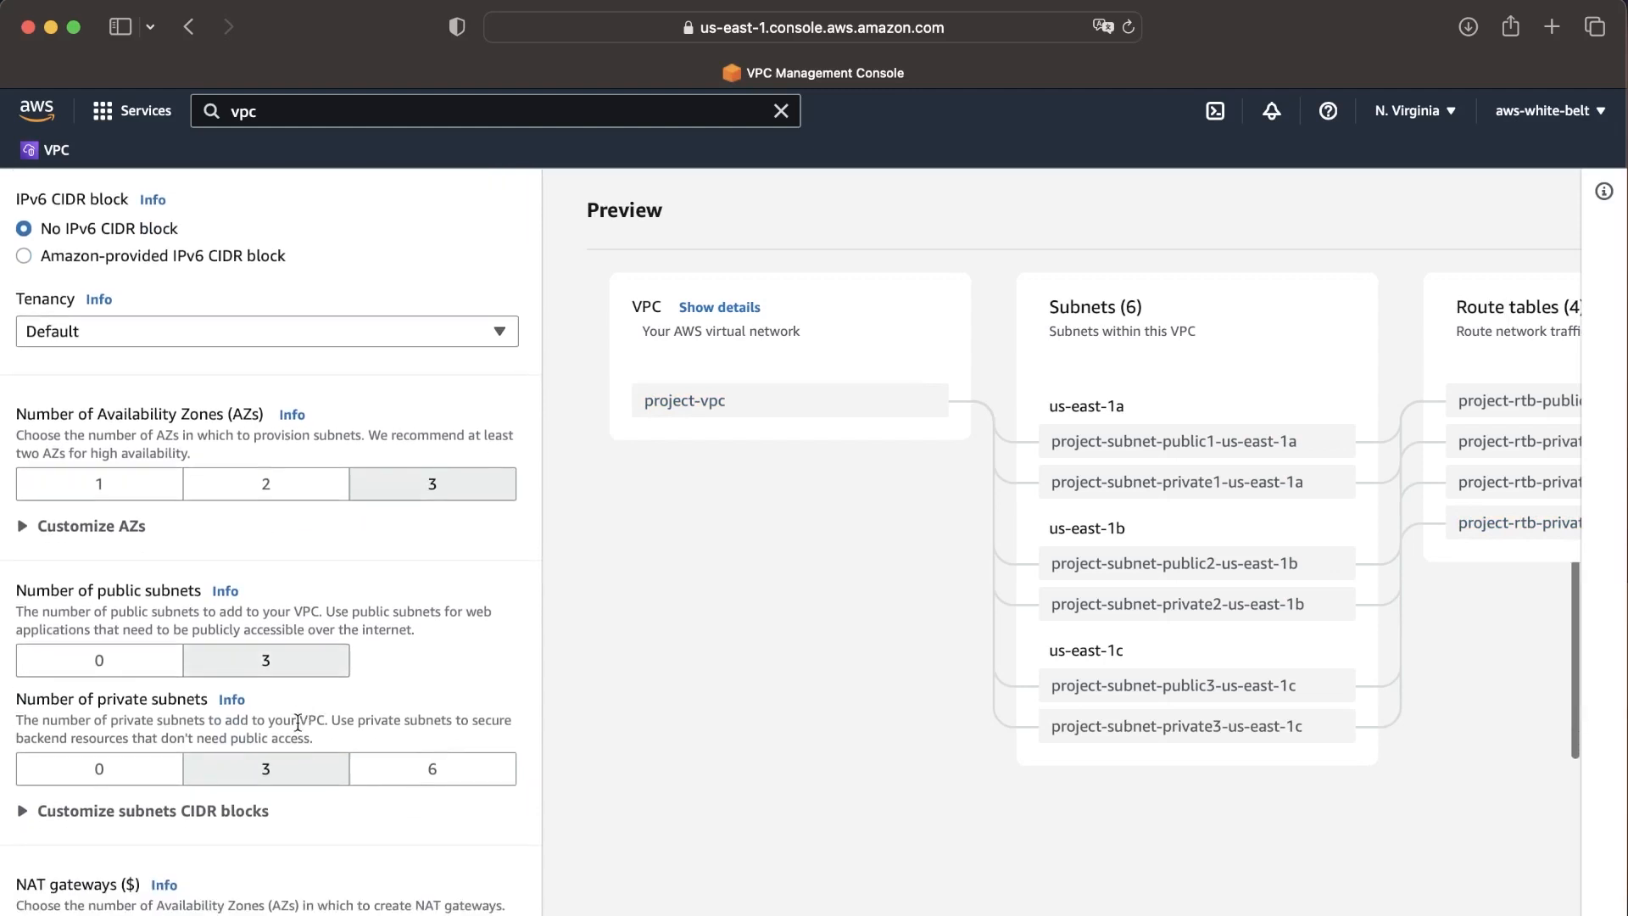
pyautogui.scroll(-1, 297, 723)
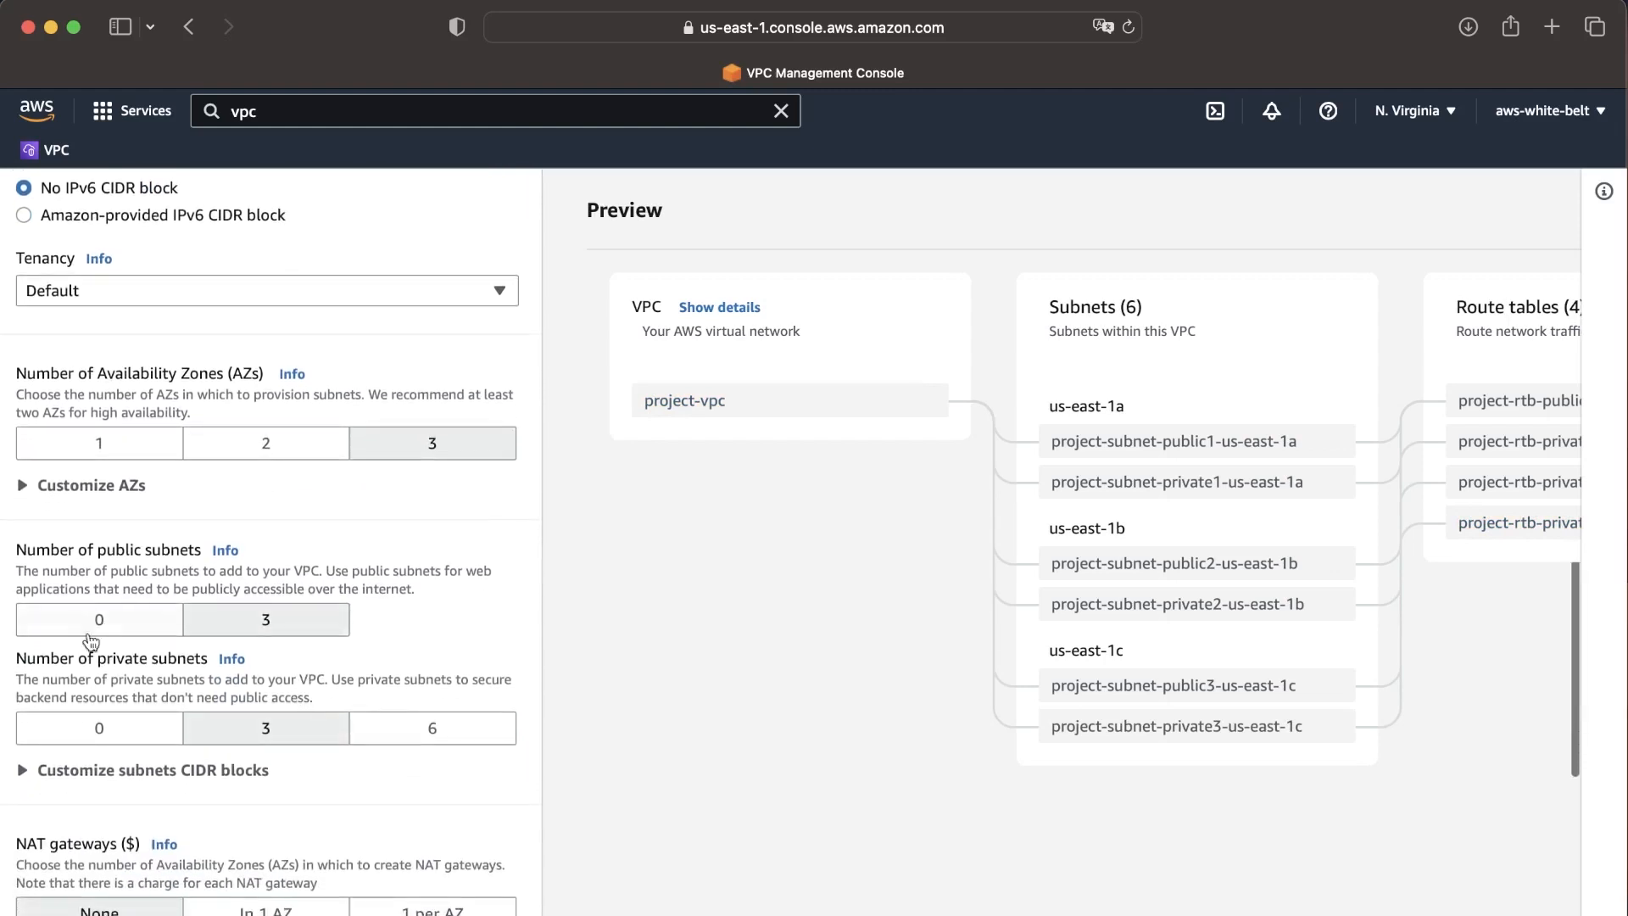
pyautogui.scroll(-1, 197, 659)
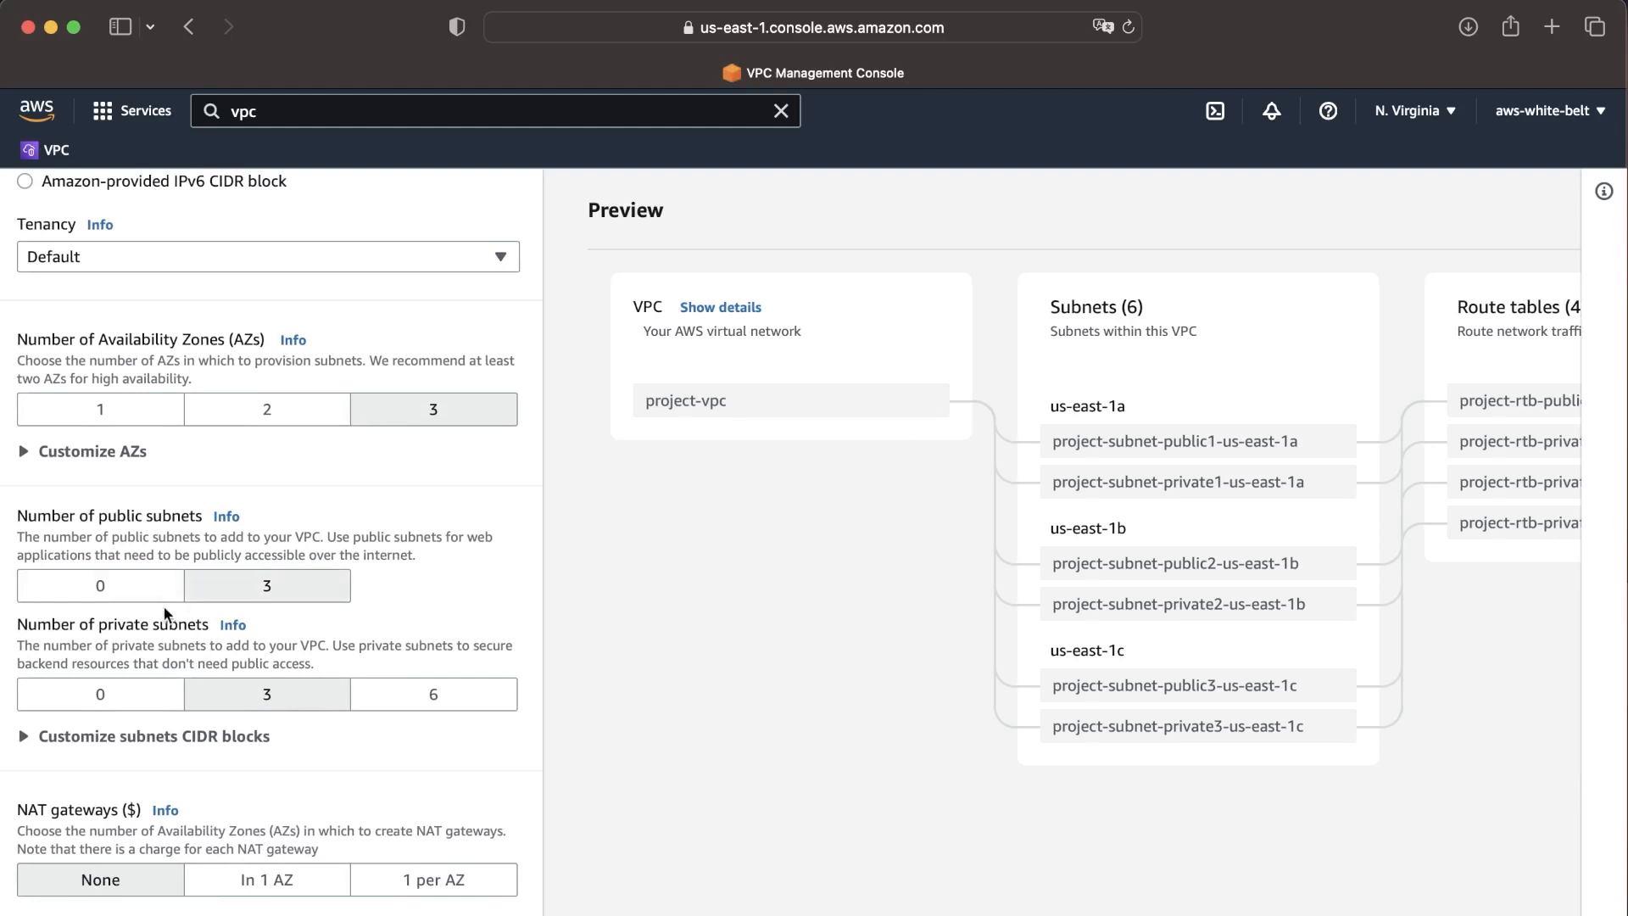
pyautogui.scroll(-2, 310, 601)
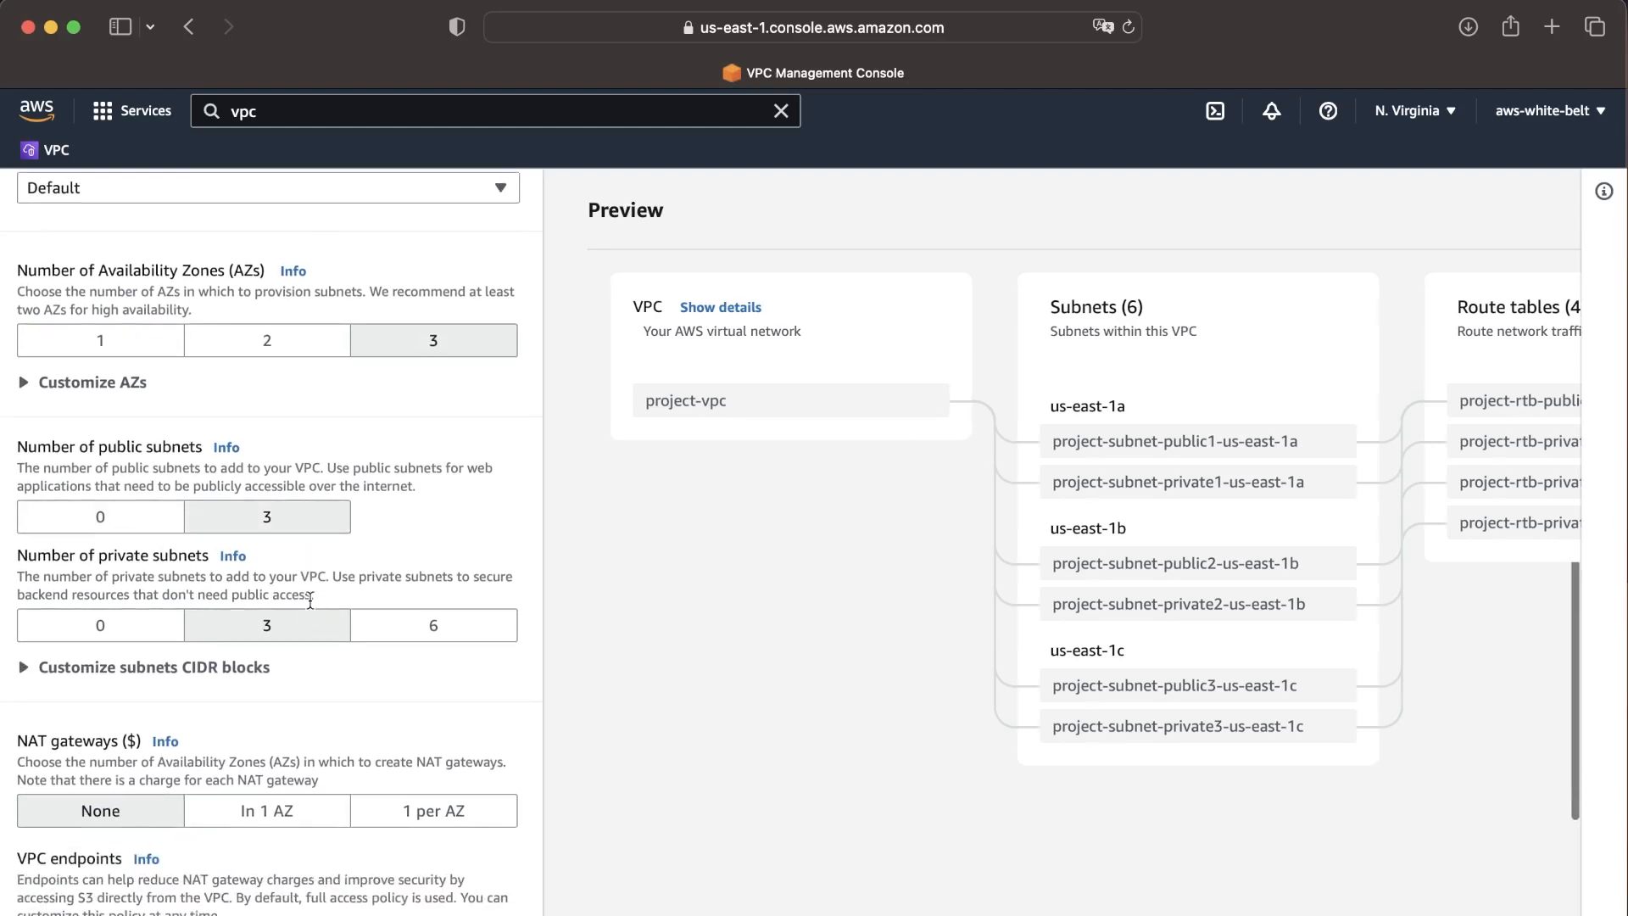
pyautogui.scroll(-1, 311, 600)
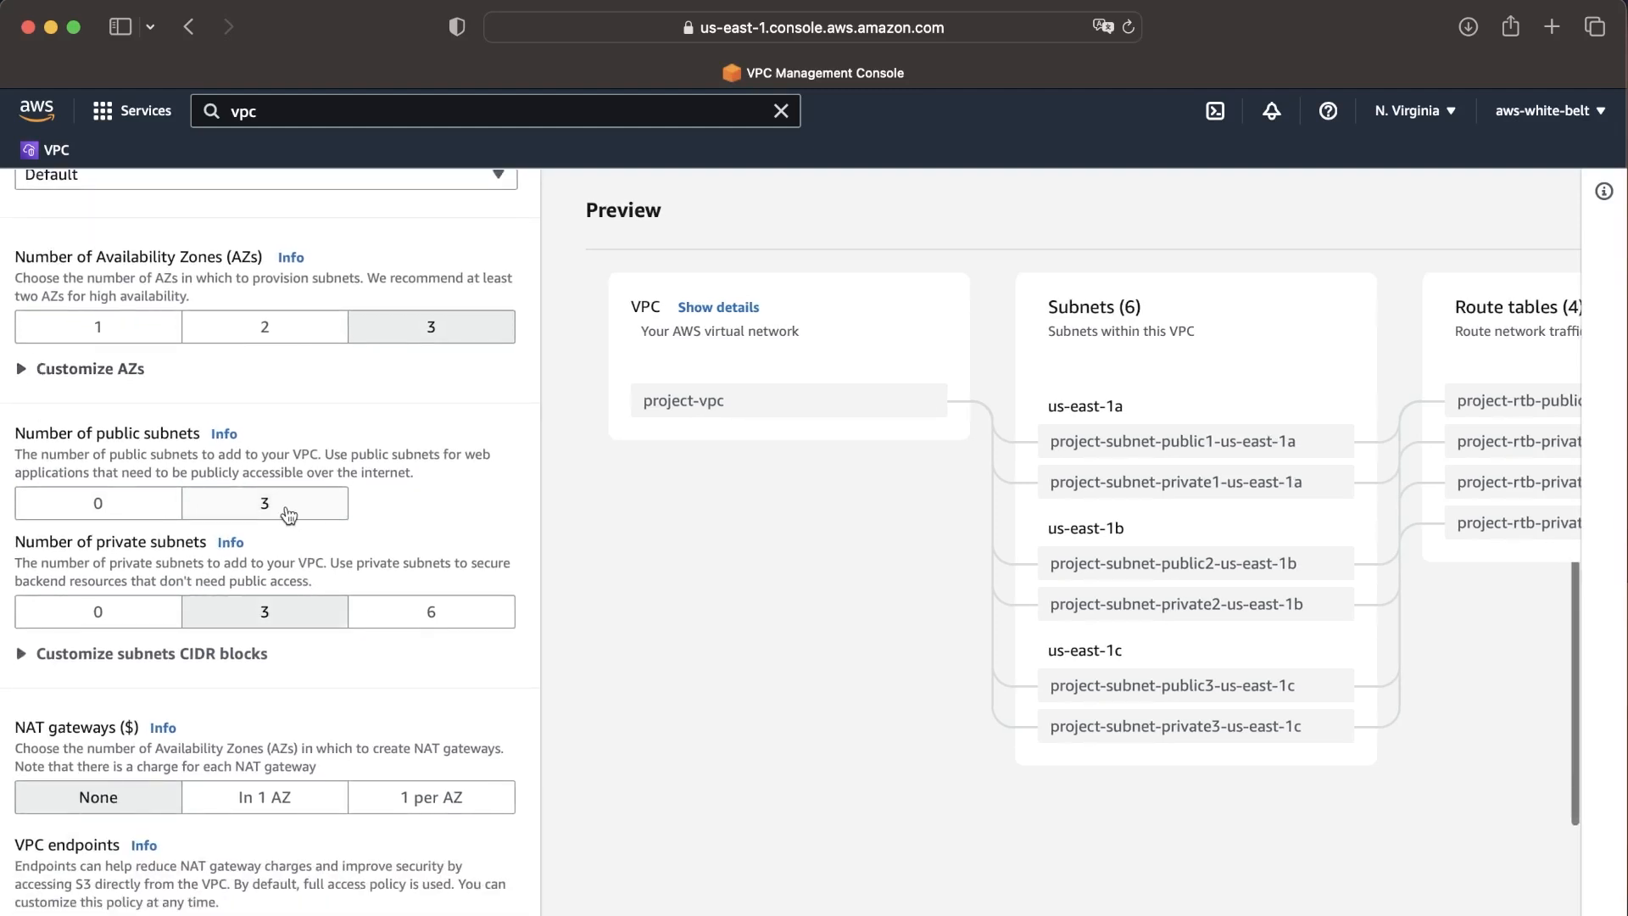
pyautogui.click(29, 660)
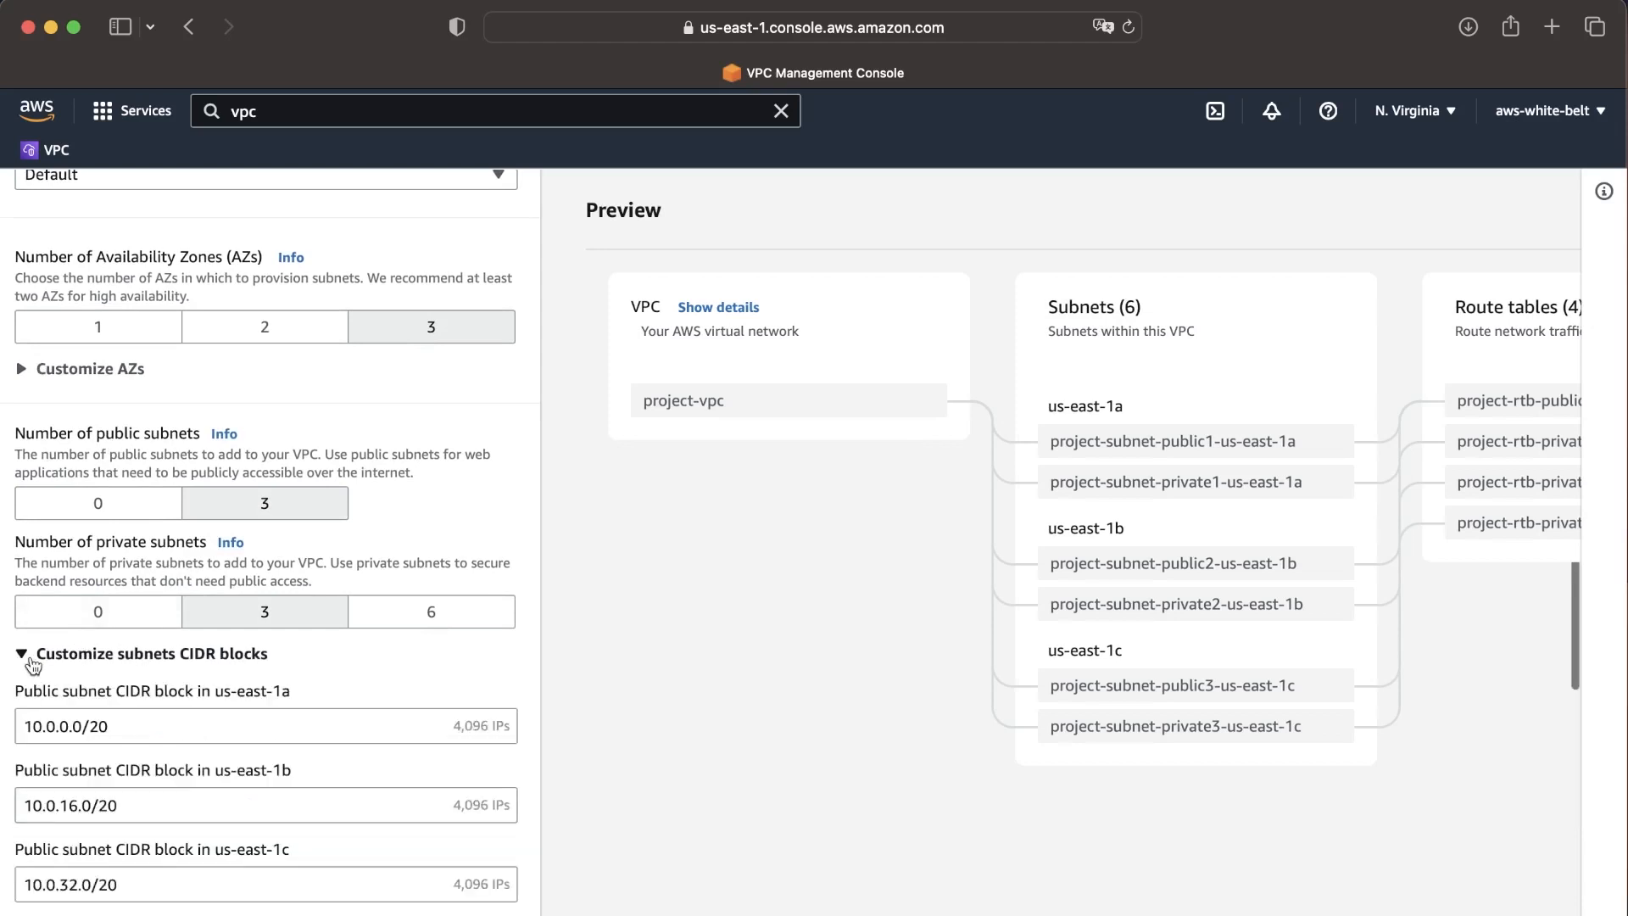
# Return to the VPC's IPv4 CIDR block setting and examine its address range and size.
pyautogui.scroll(5, 419, 711)
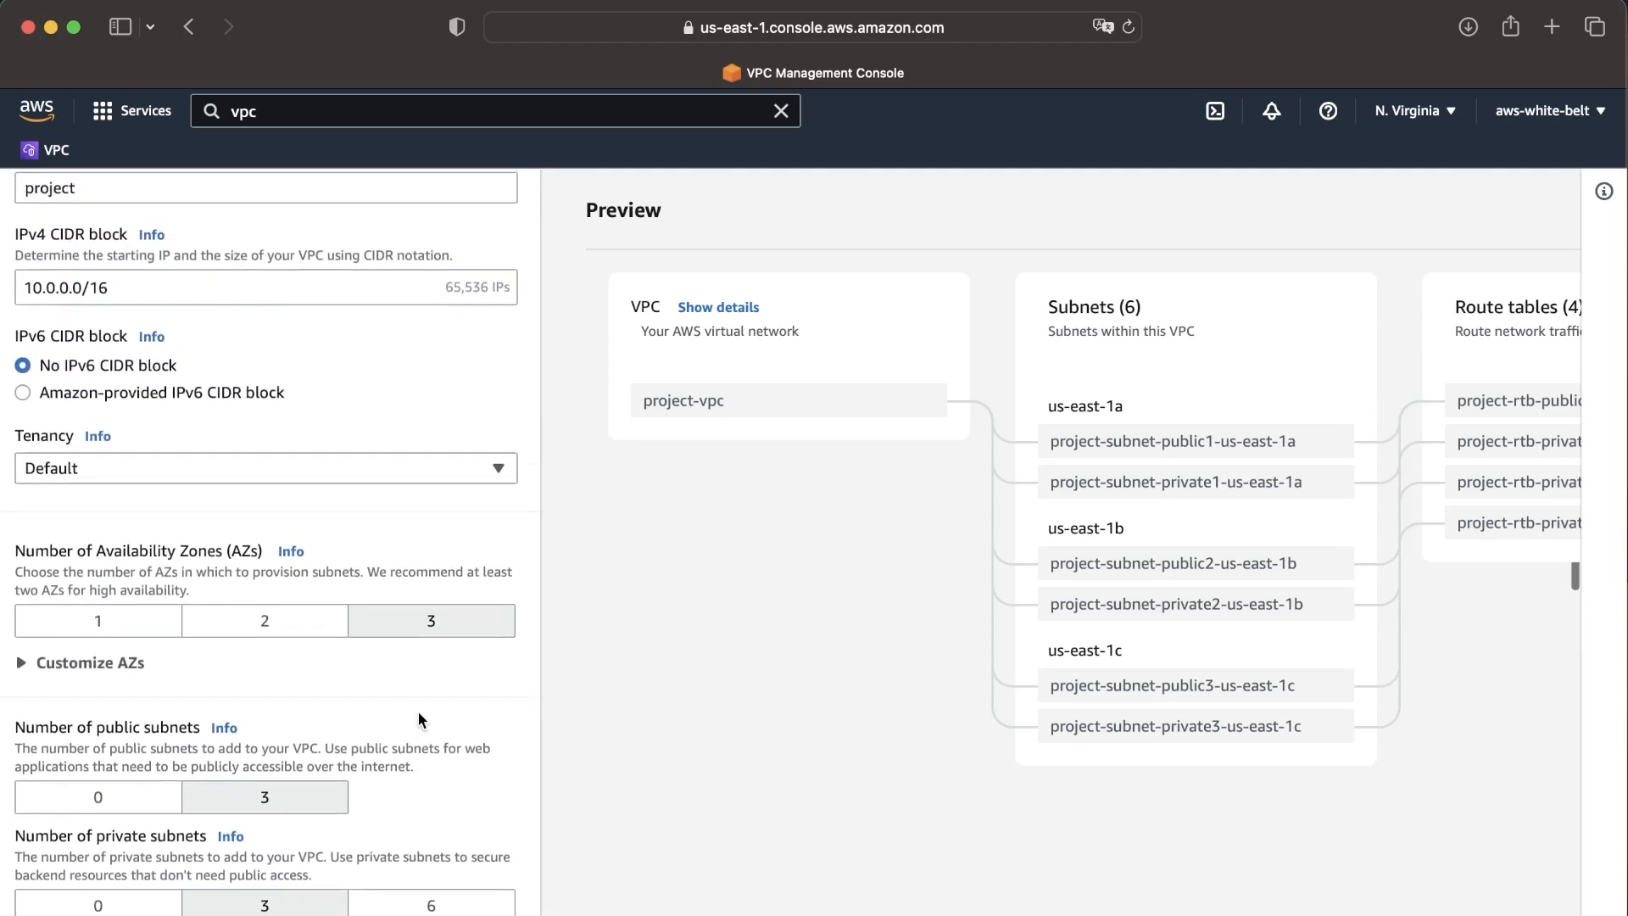
pyautogui.scroll(3, 419, 710)
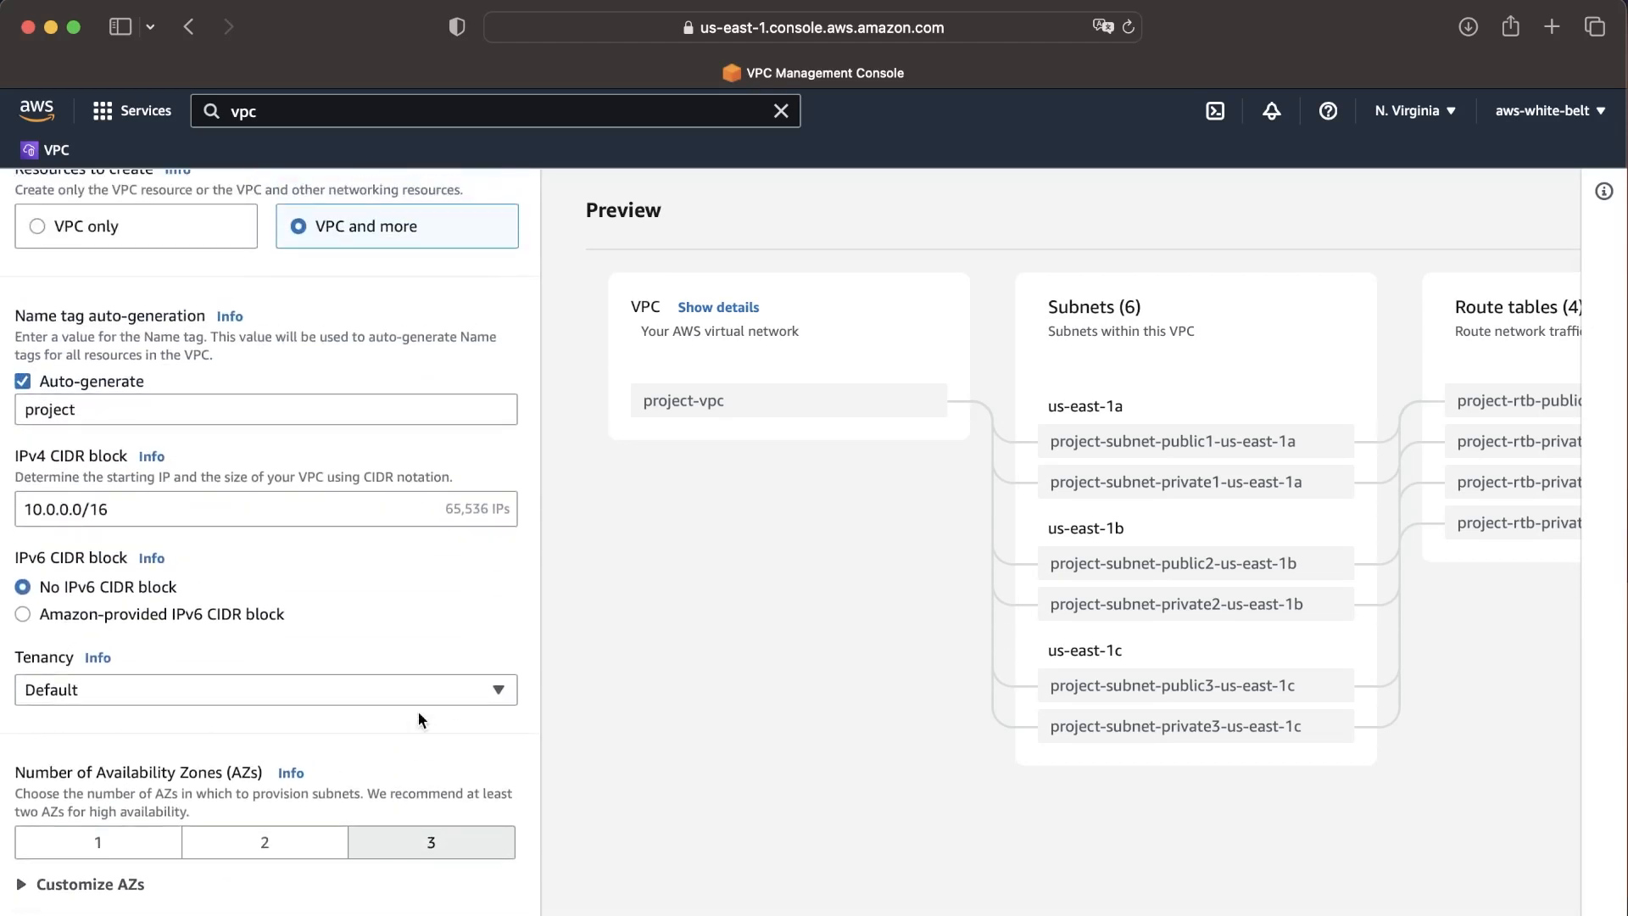
pyautogui.scroll(3, 419, 712)
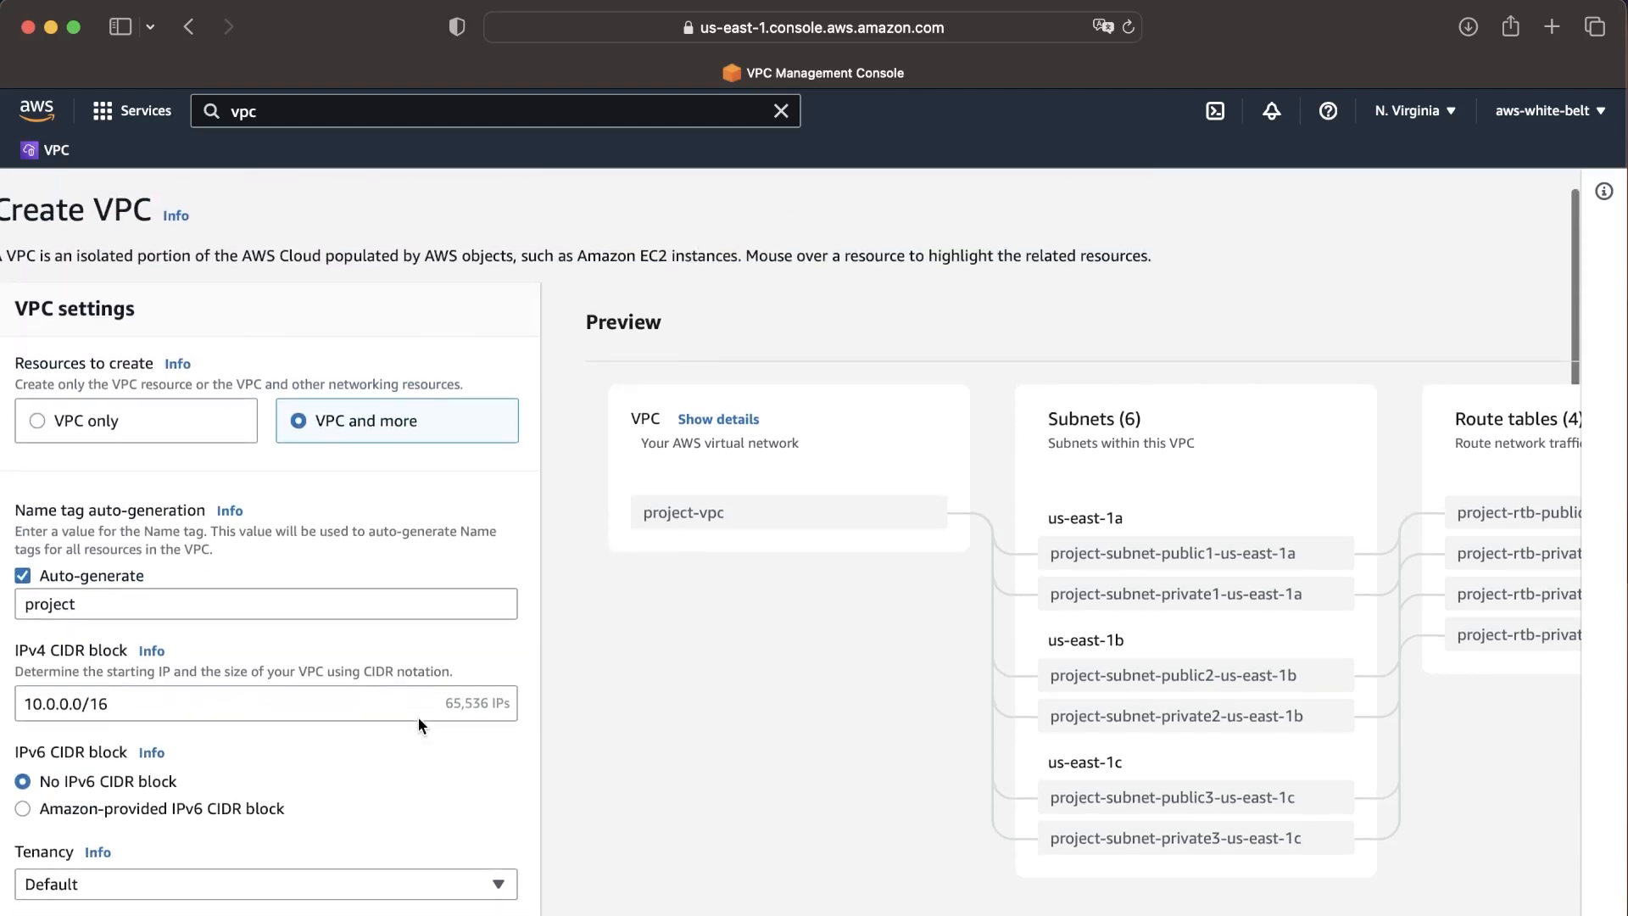
pyautogui.click(418, 714)
pyautogui.scroll(-1, 330, 693)
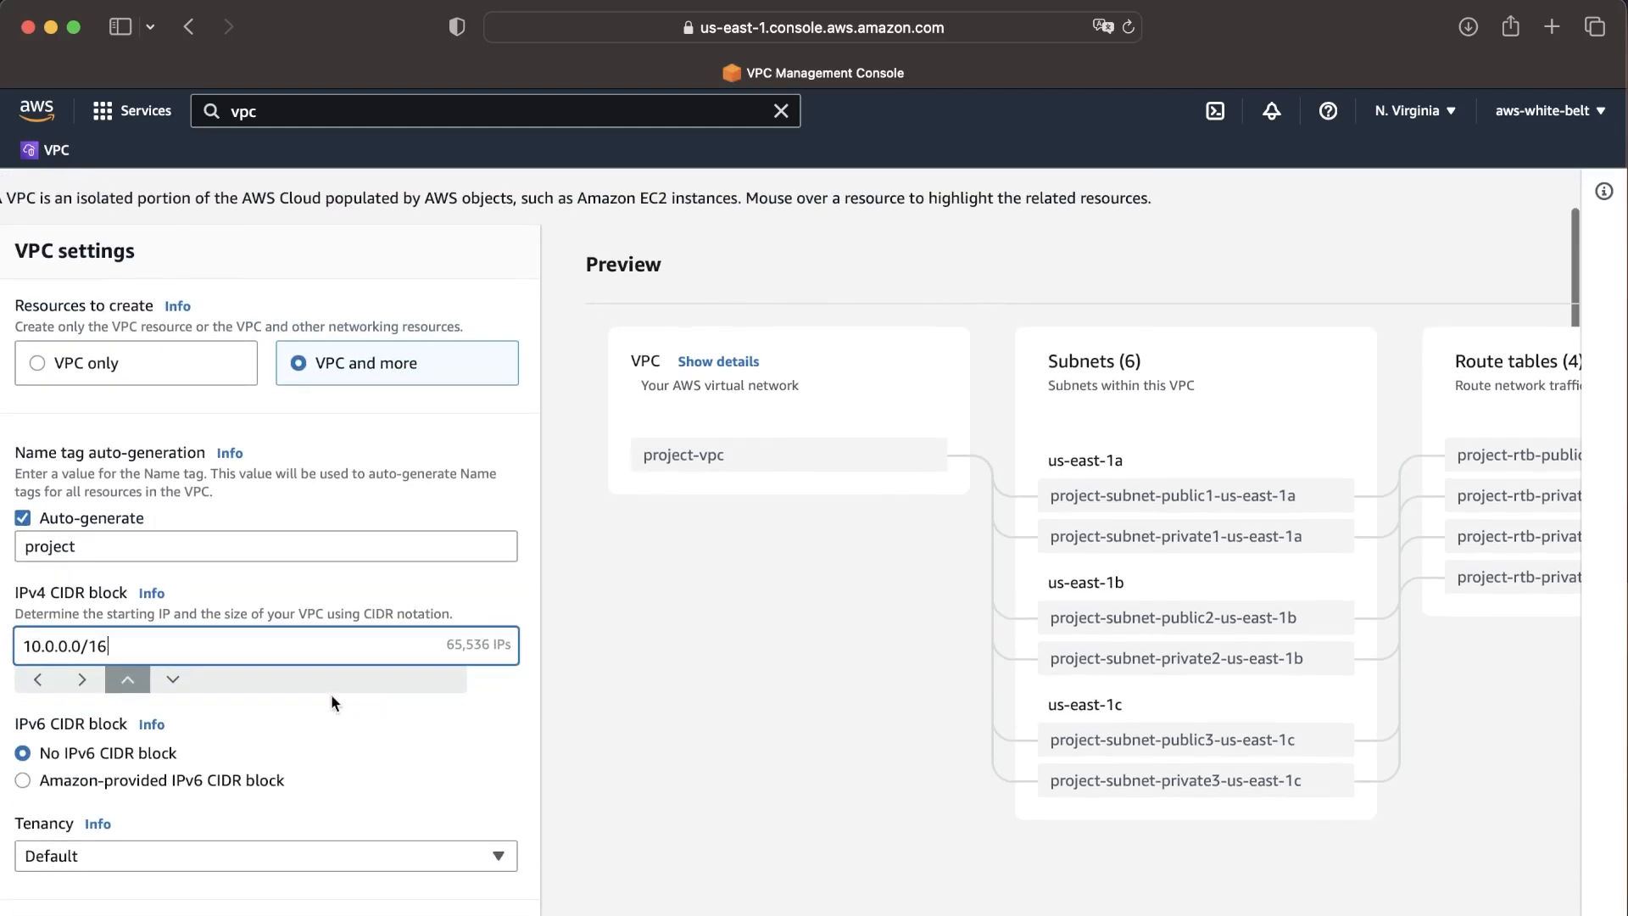
# Switch to the browser window with the Amazon VPC product page and search the web for "calculadora de cidr".
pyautogui.hotkey('ctrl', 'Left')
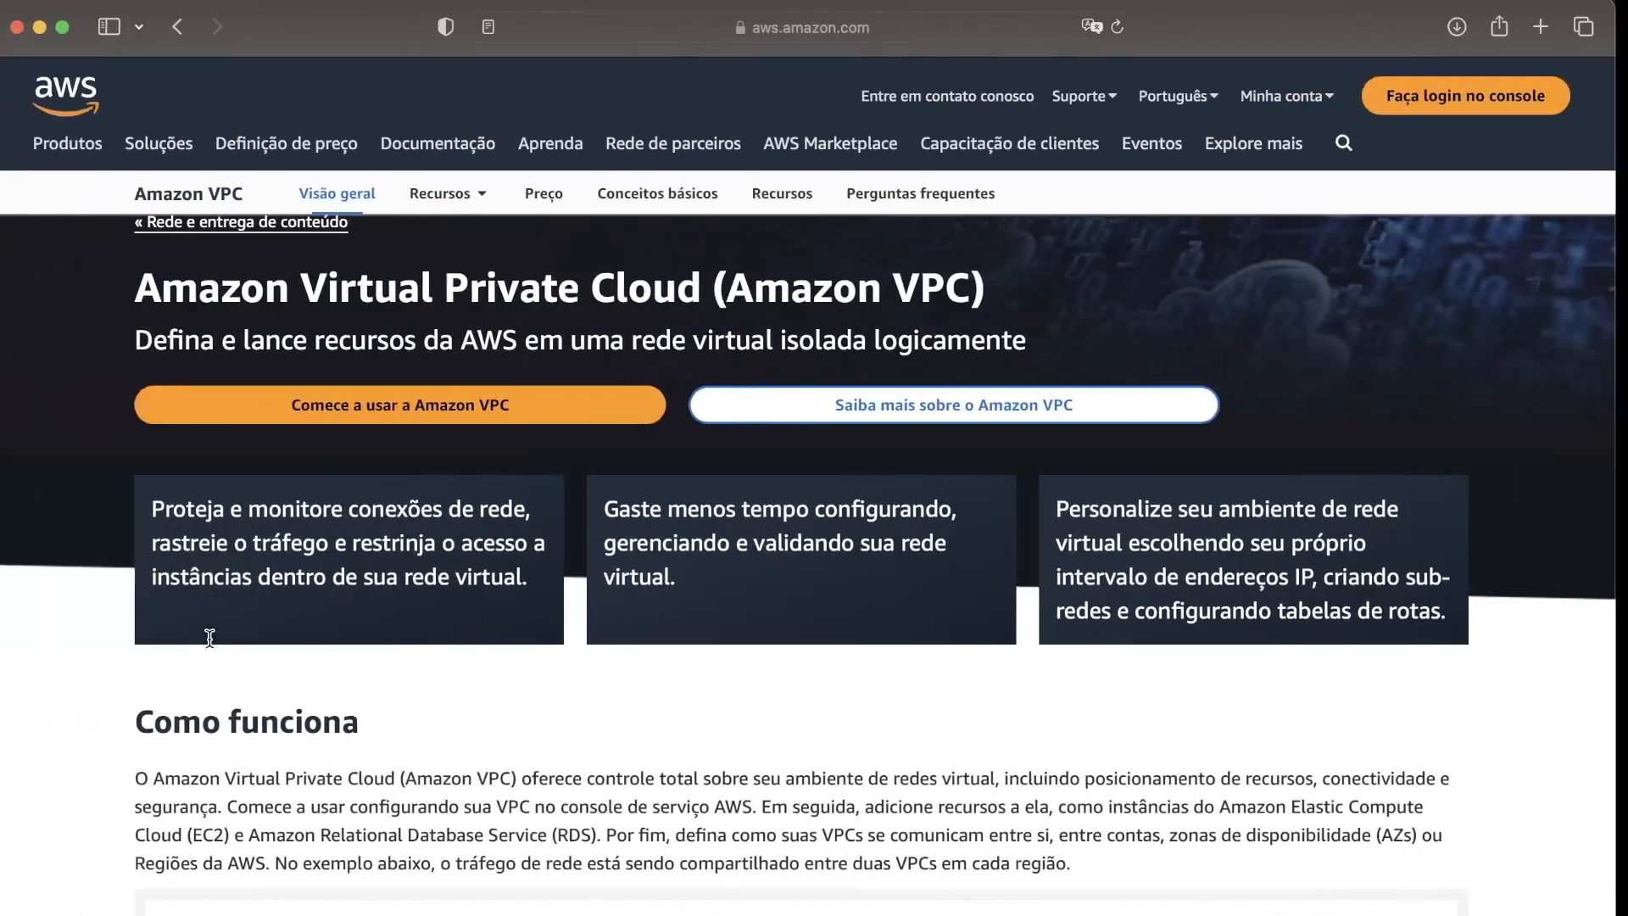
pyautogui.hotkey('ctrl', 'Left')
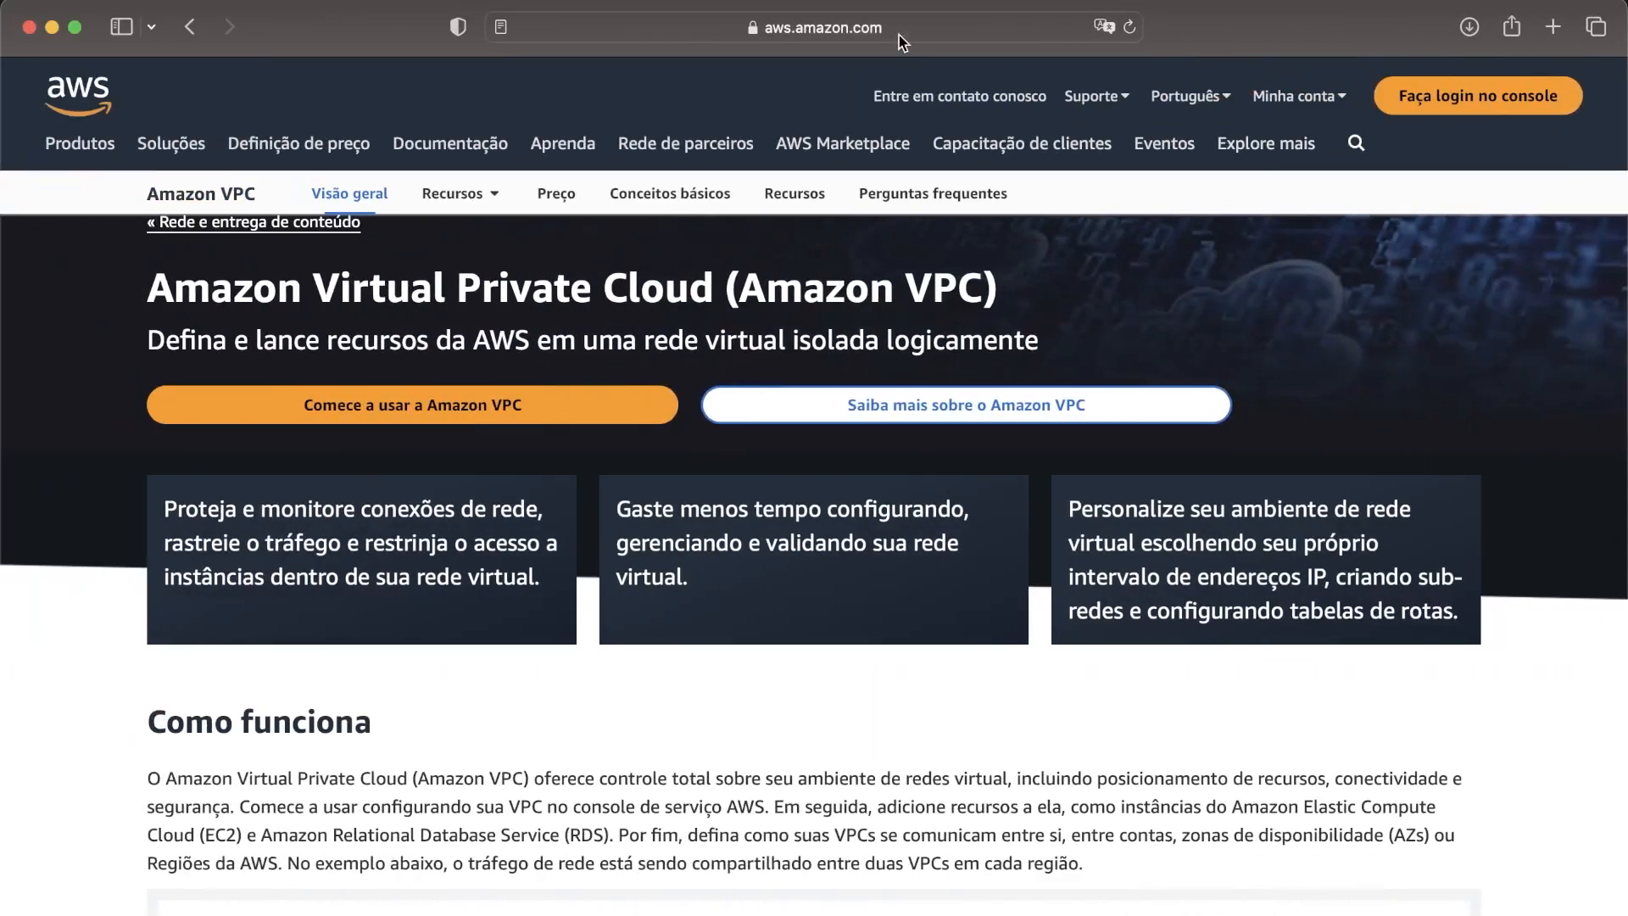
pyautogui.click(898, 30)
pyautogui.write('cacl')
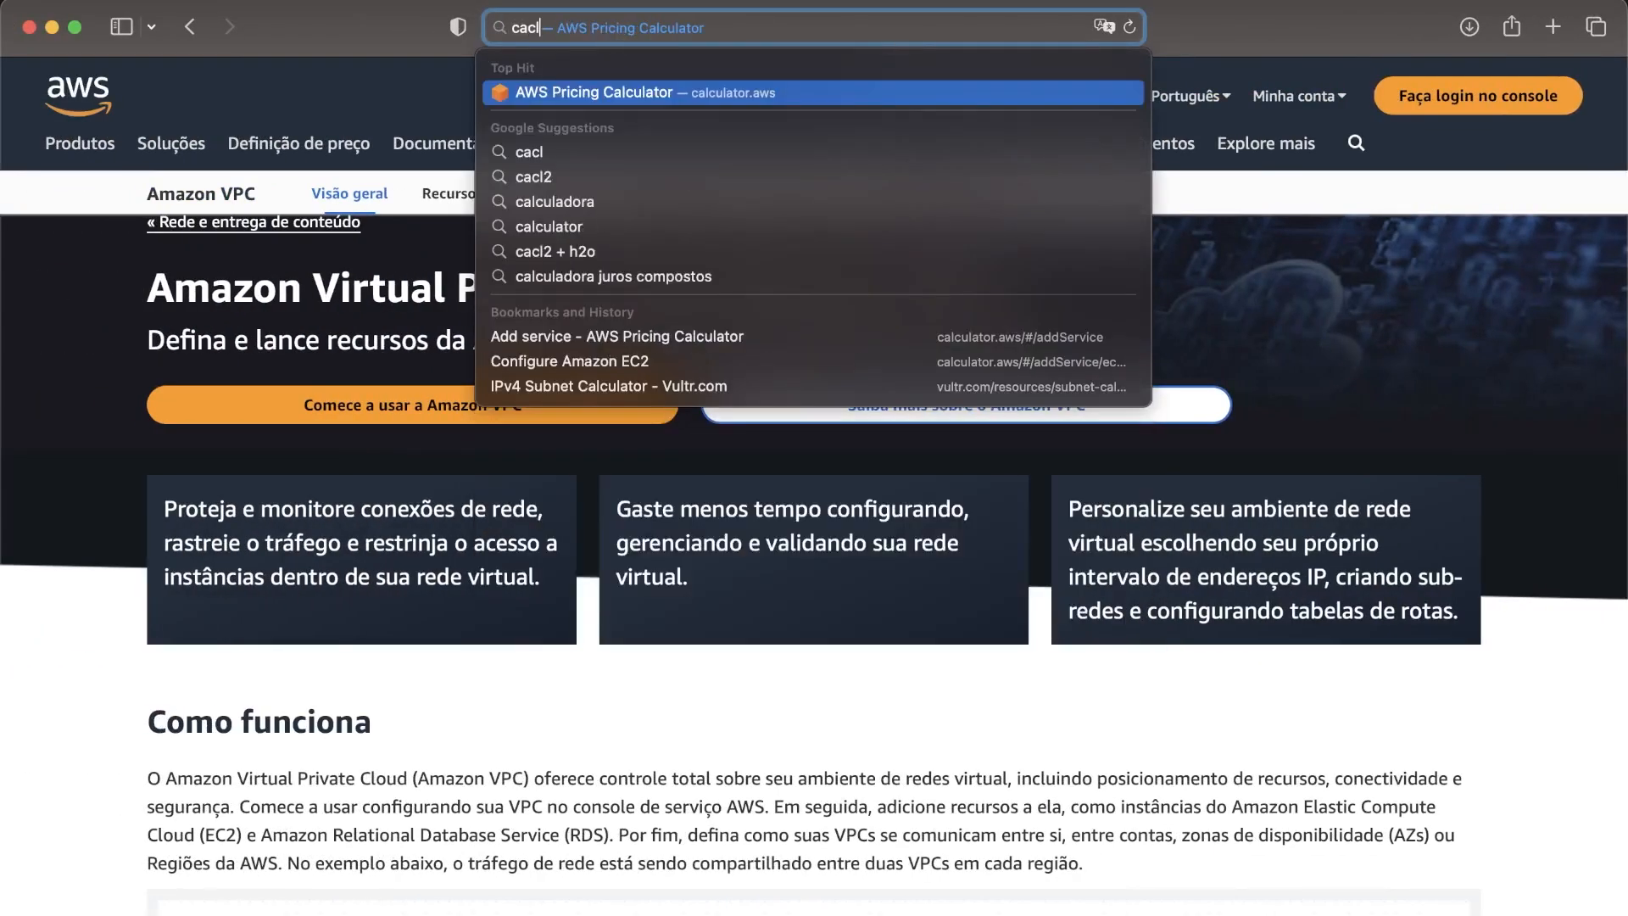
pyautogui.press('BackSpace')
pyautogui.press('BackSpace')
pyautogui.write('lcu')
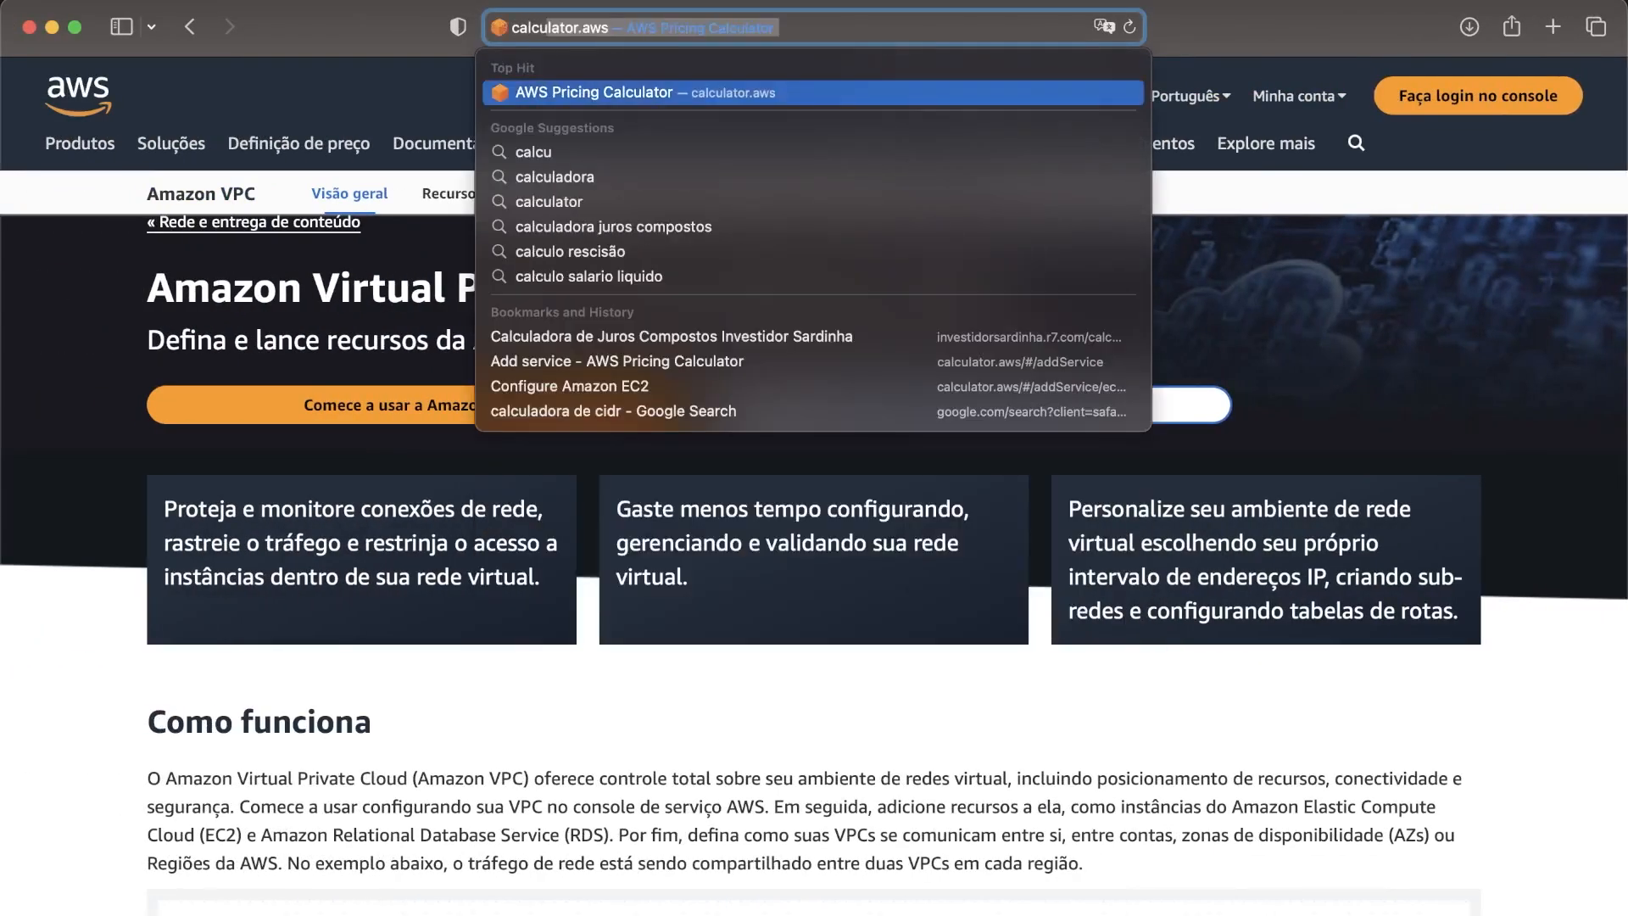
pyautogui.write('ladora de cidr')
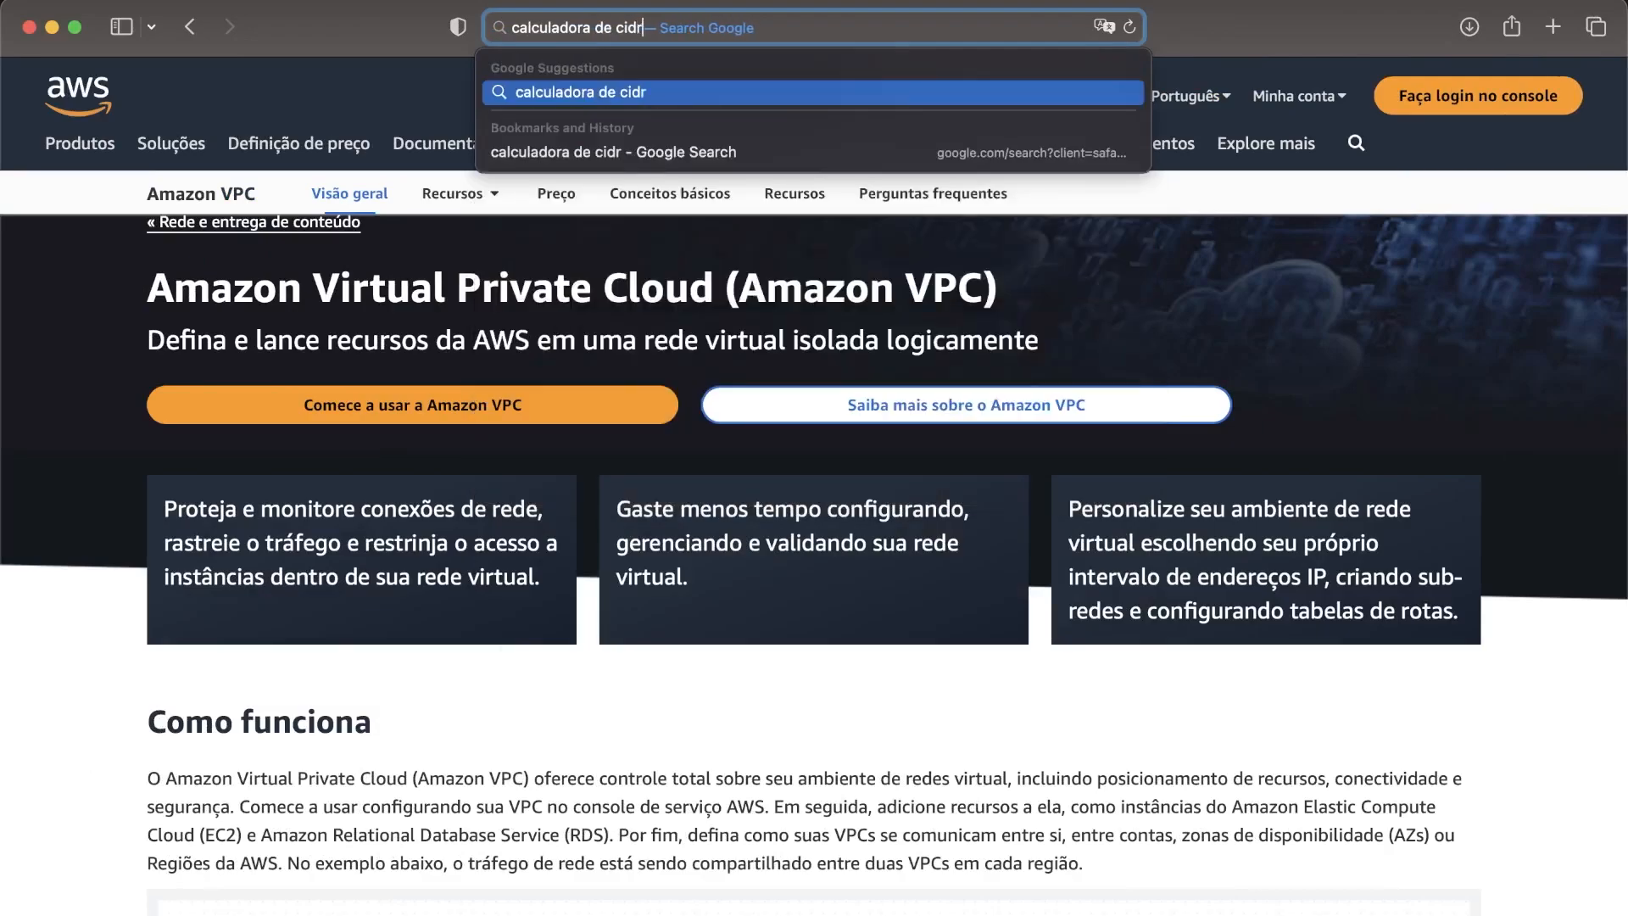
pyautogui.press('Return')
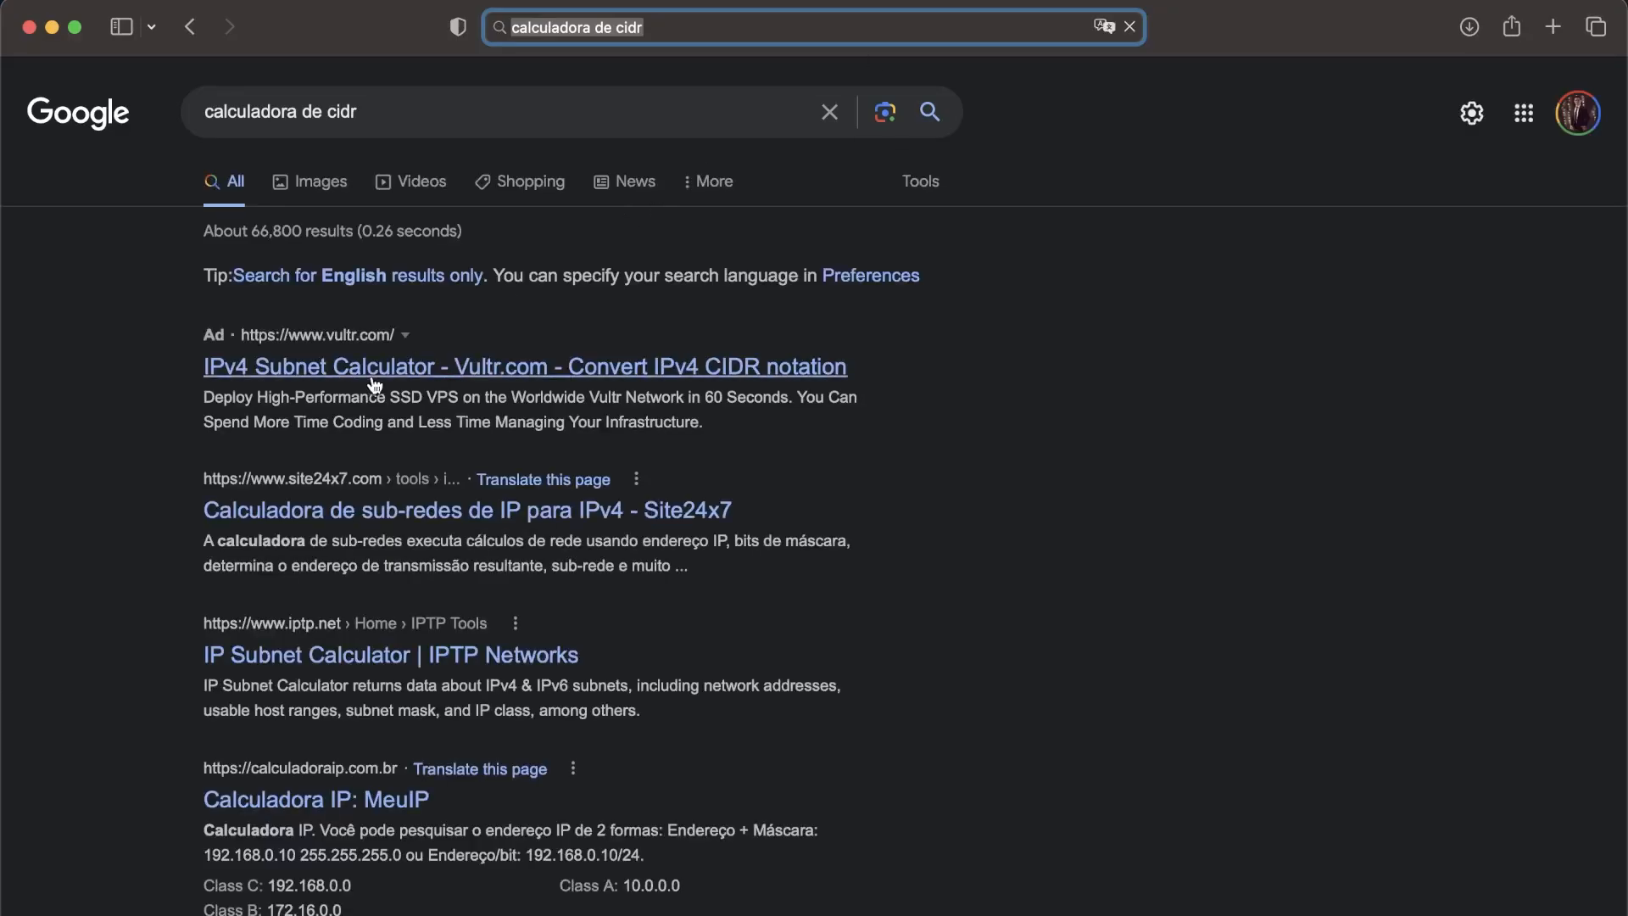
# Open the Site24x7 IPv4 subnet calculator from the search results and look through its page for the input form.
pyautogui.click(382, 515)
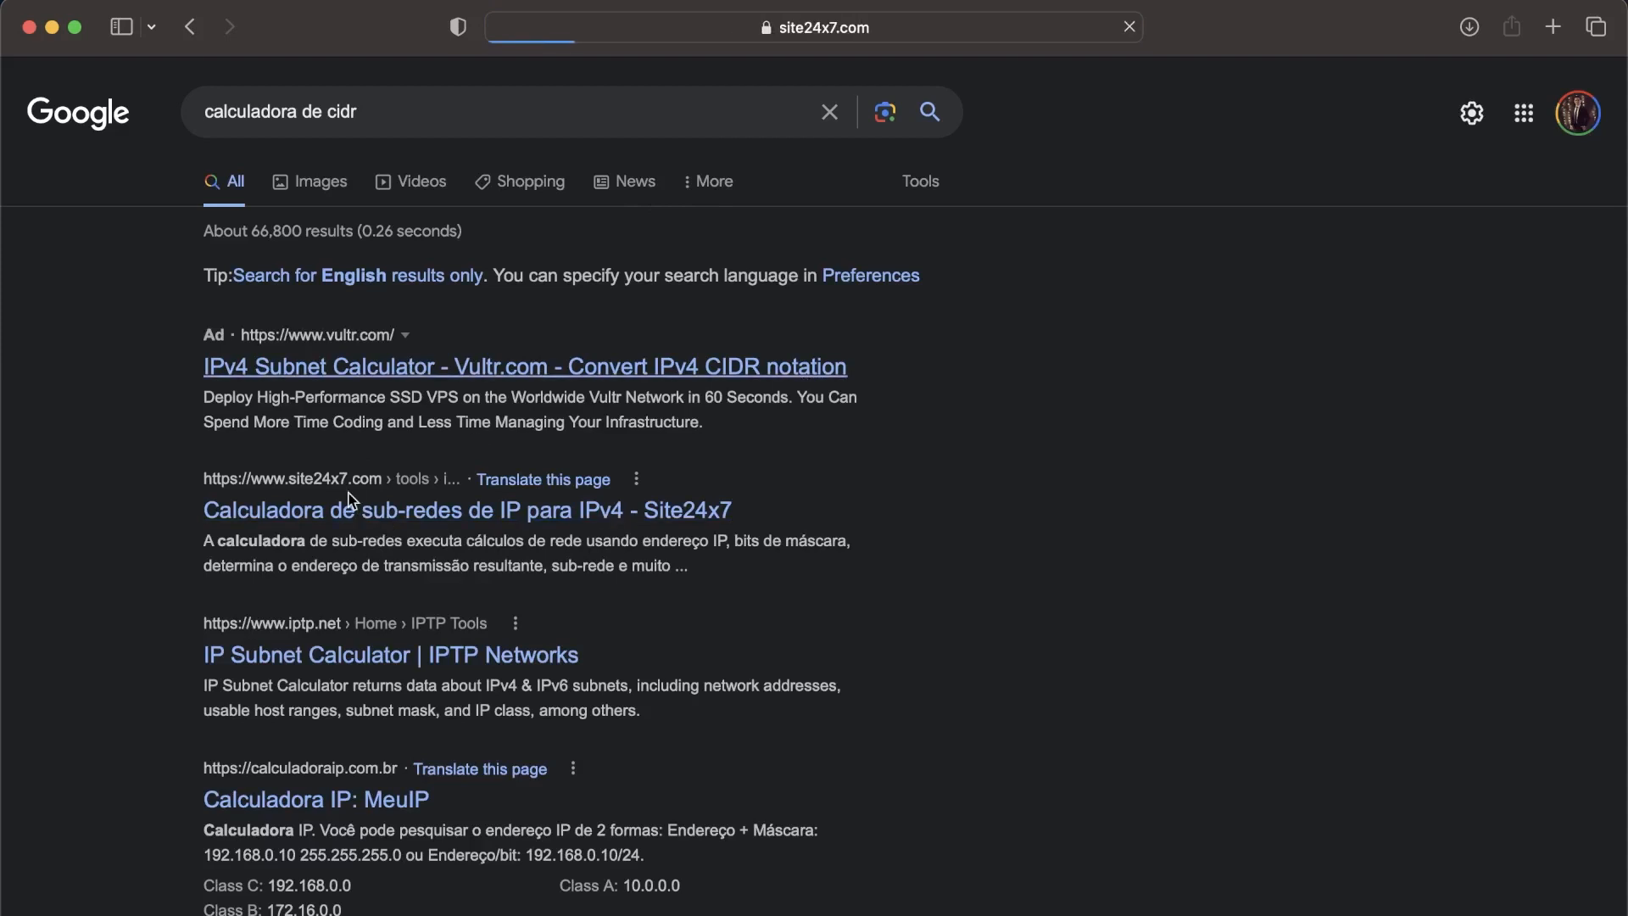
pyautogui.scroll(-10, 456, 610)
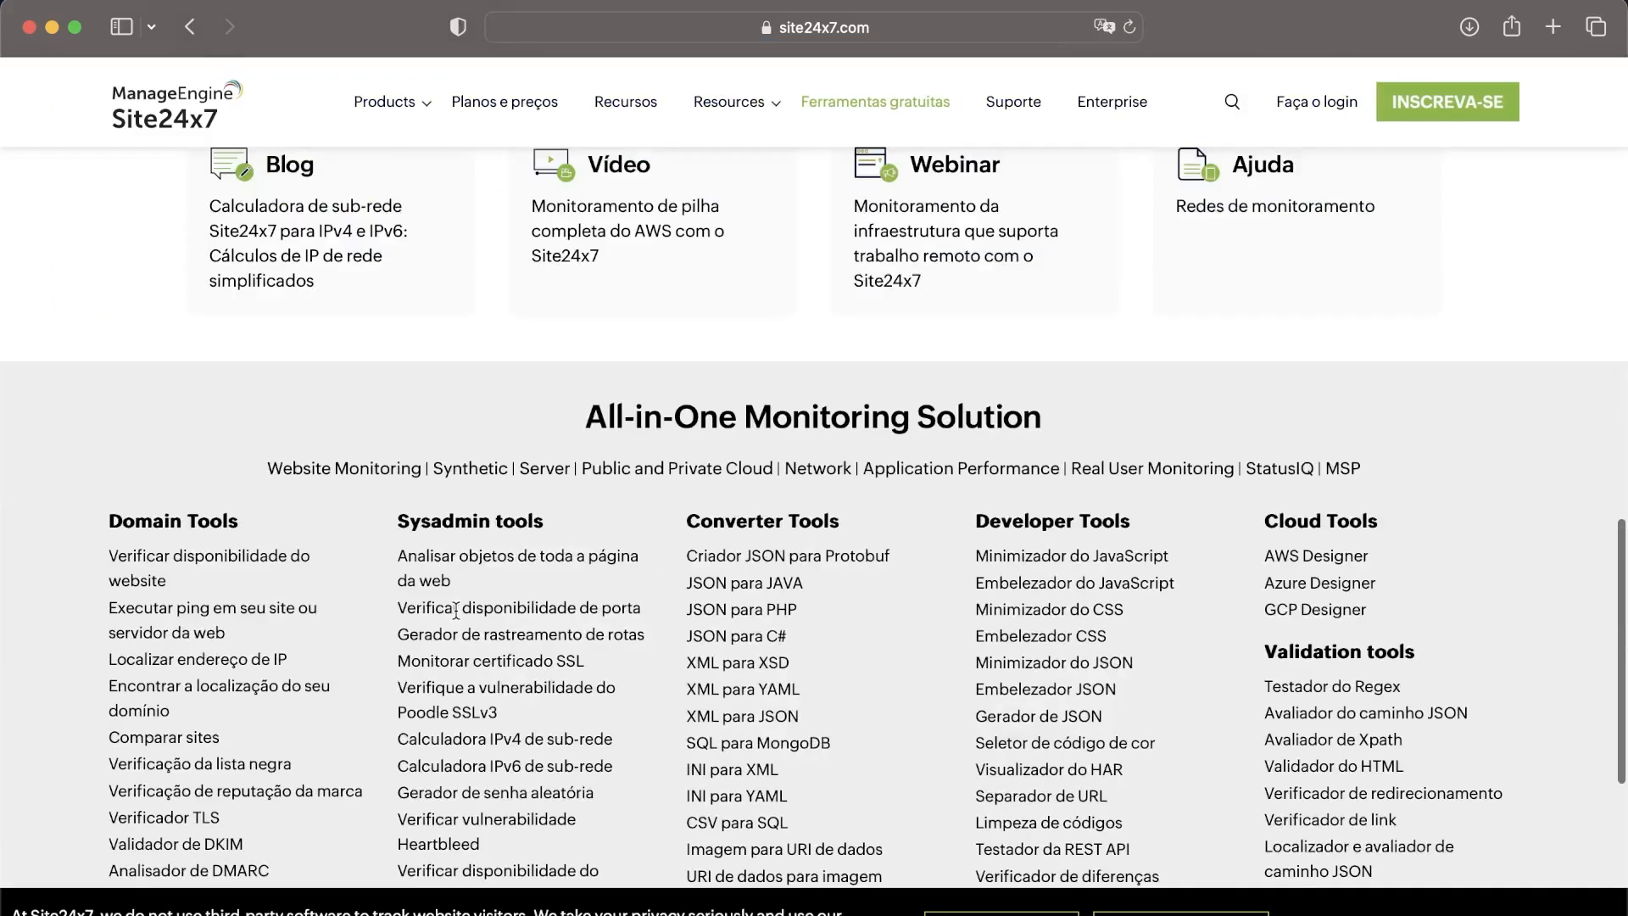
pyautogui.scroll(14, 456, 611)
pyautogui.scroll(3, 456, 611)
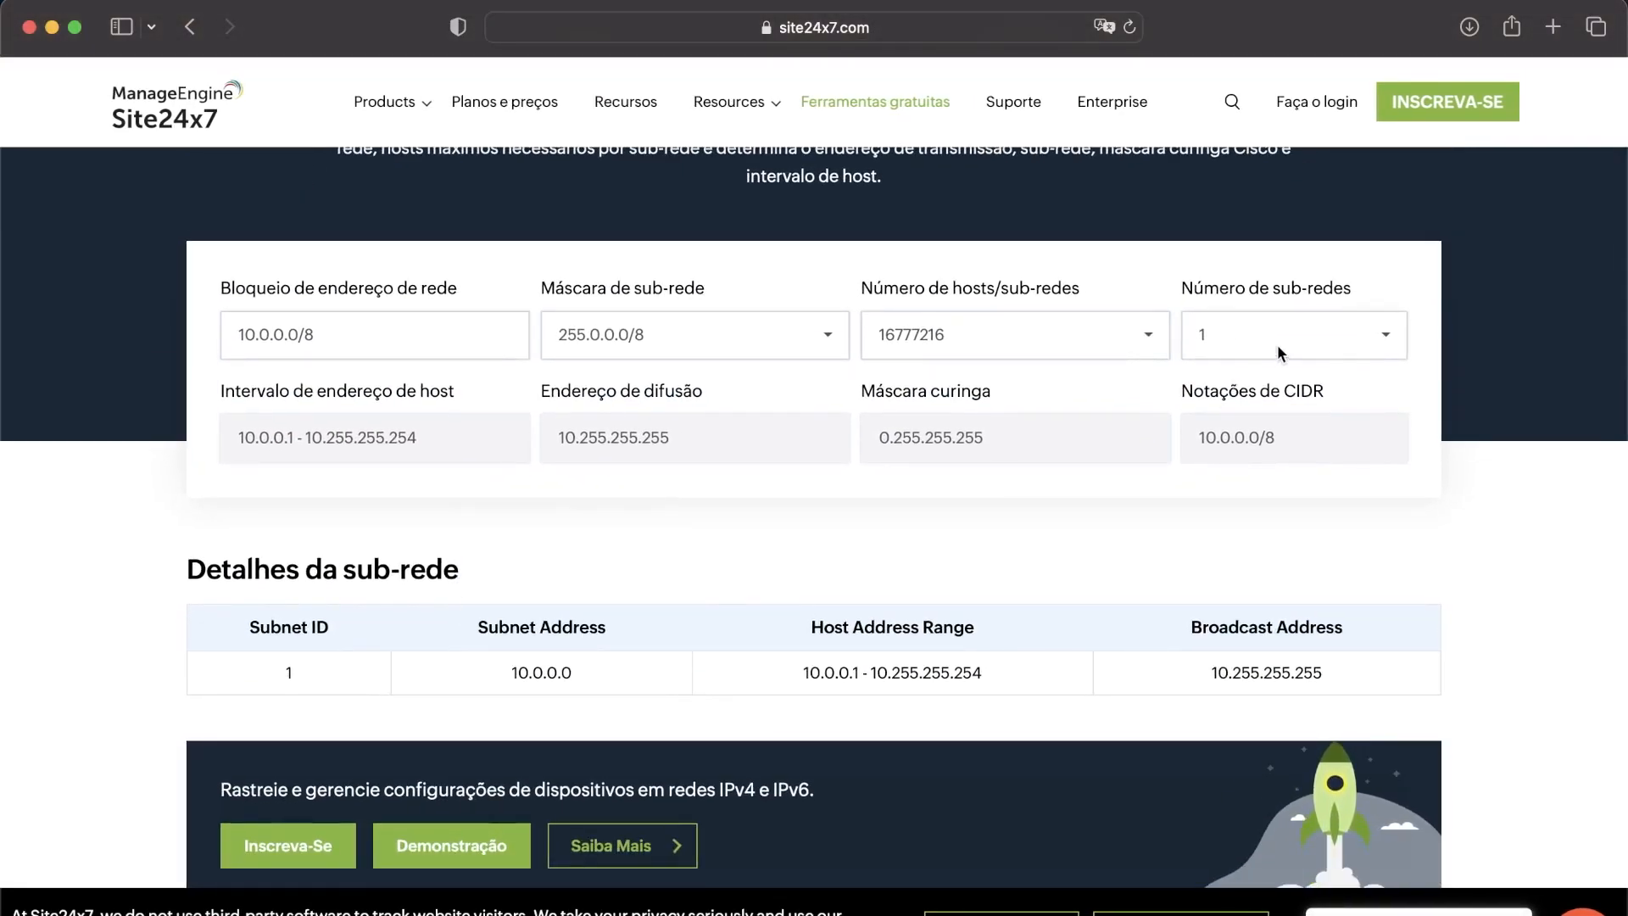
pyautogui.scroll(-1, 758, 597)
# Set the network address block in the subnet calculator to 10.0.0.0/16.
pyautogui.click(437, 285)
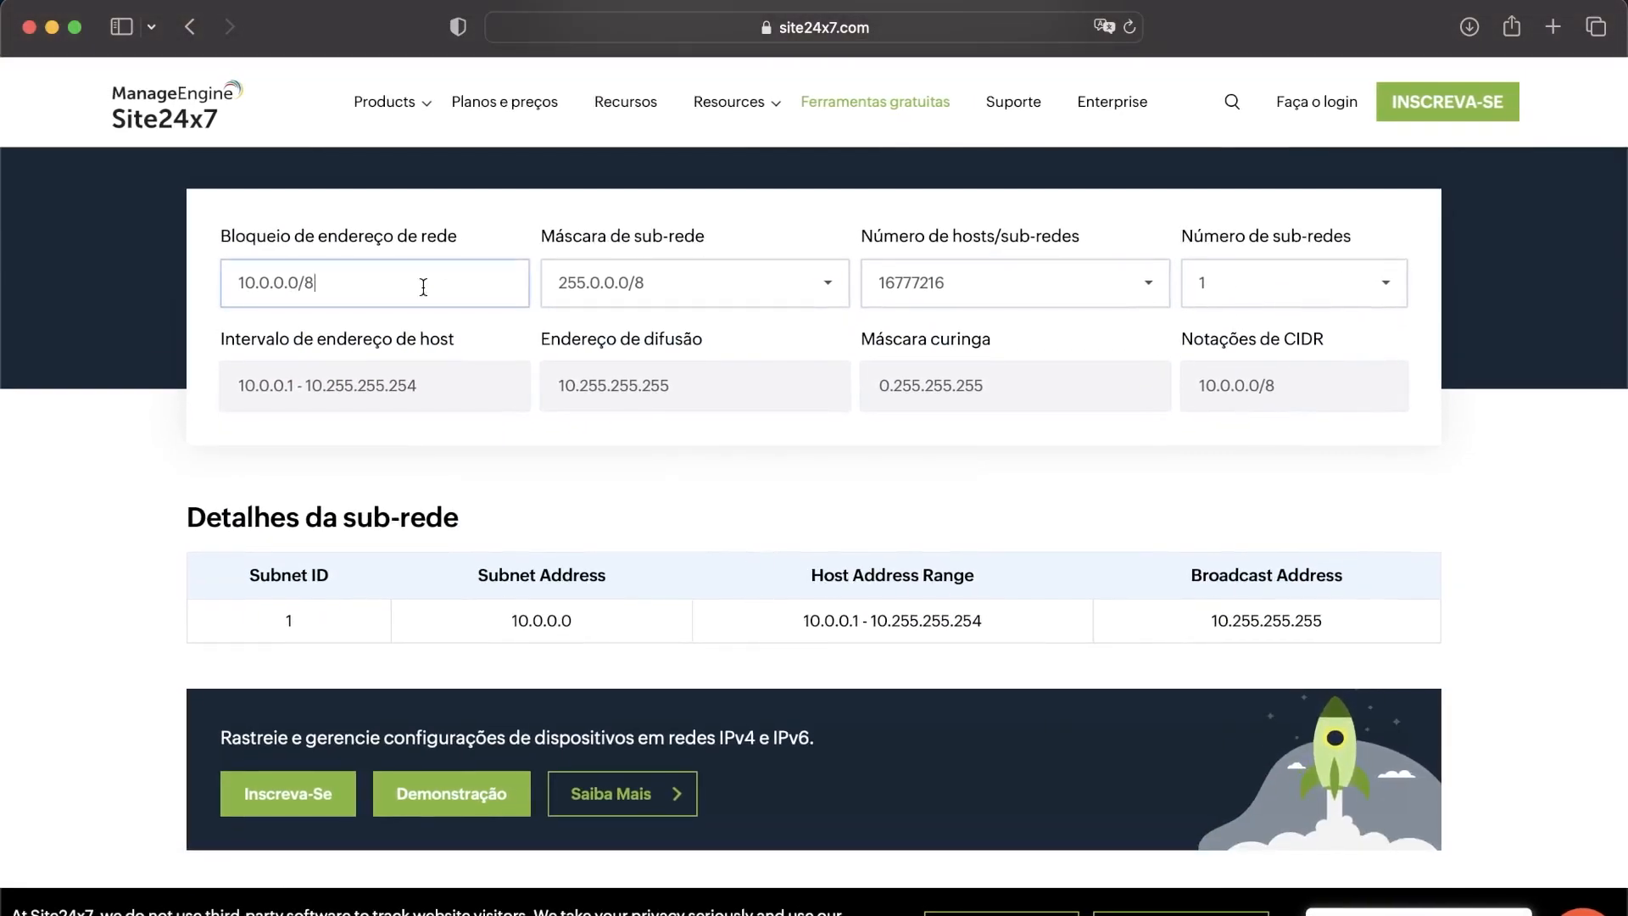
pyautogui.press('BackSpace')
pyautogui.write('16')
pyautogui.scroll(2, 602, 418)
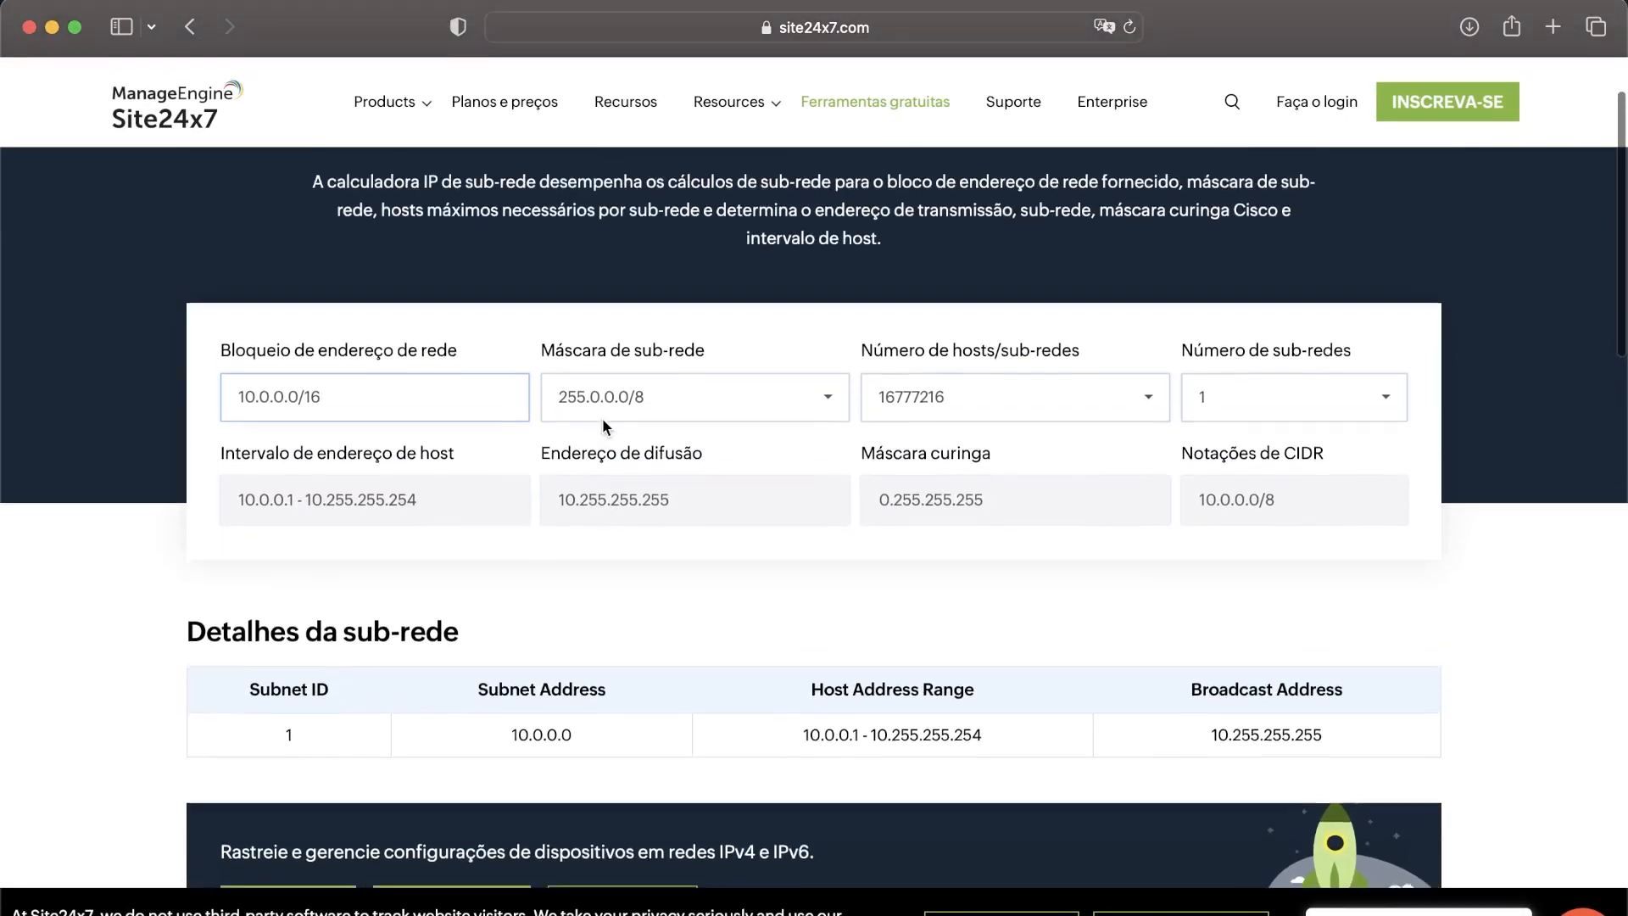
# Return to the VPC creation form and compare its IPv4 CIDR block with the Site24x7 subnet calculator.
pyautogui.hotkey('ctrl', 'Right')
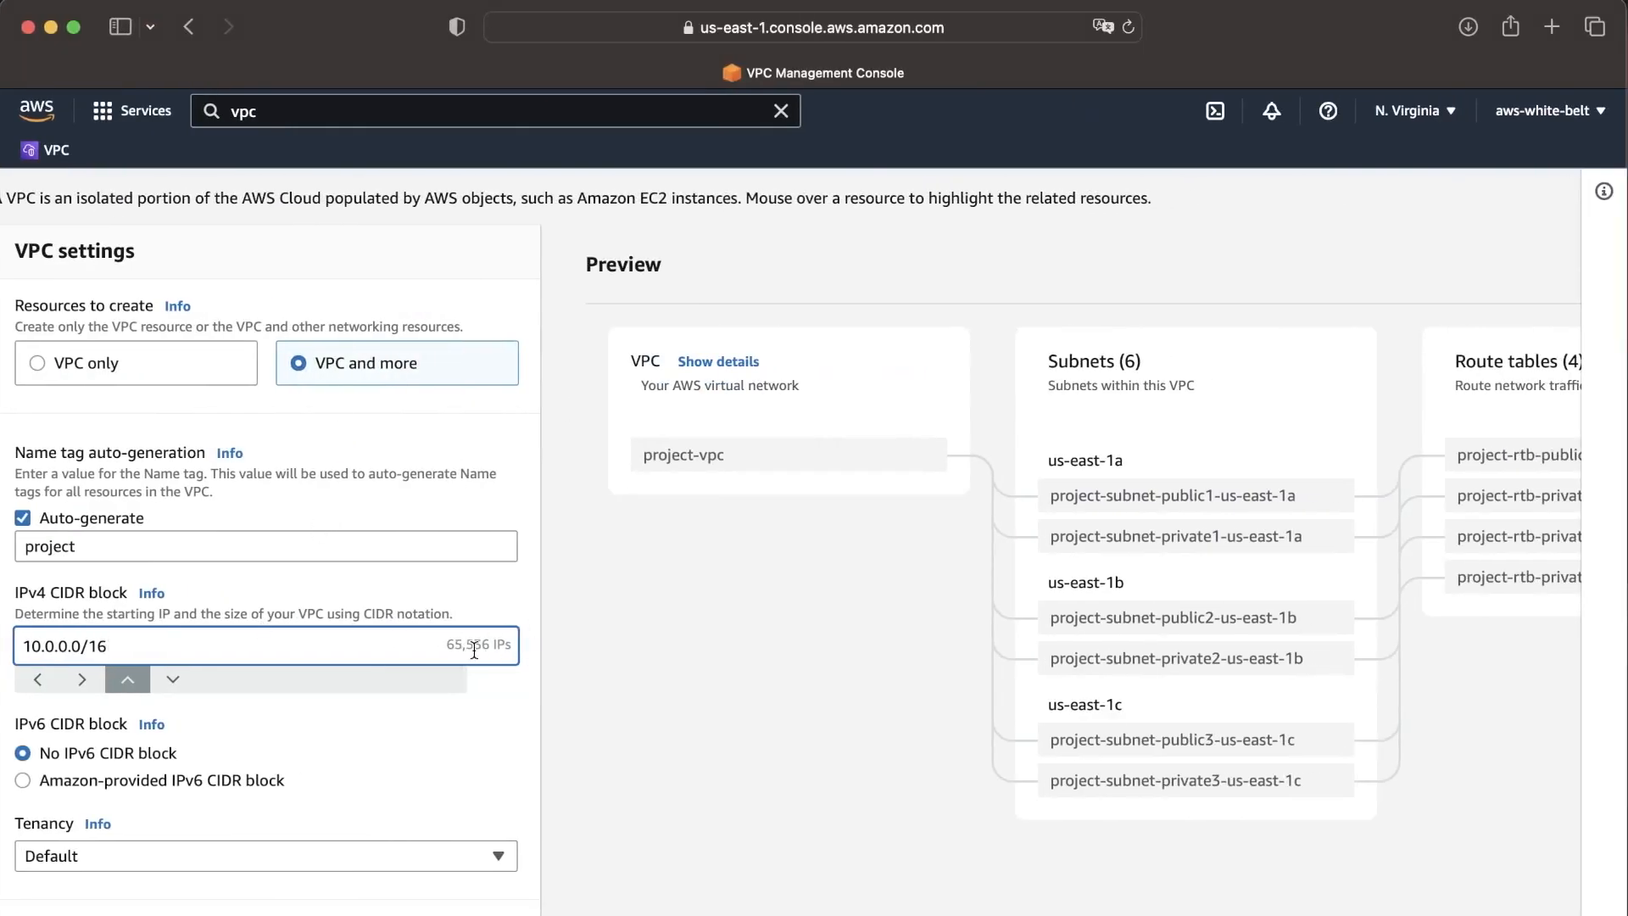
pyautogui.moveTo(152, 649); pyautogui.dragTo(6, 654)
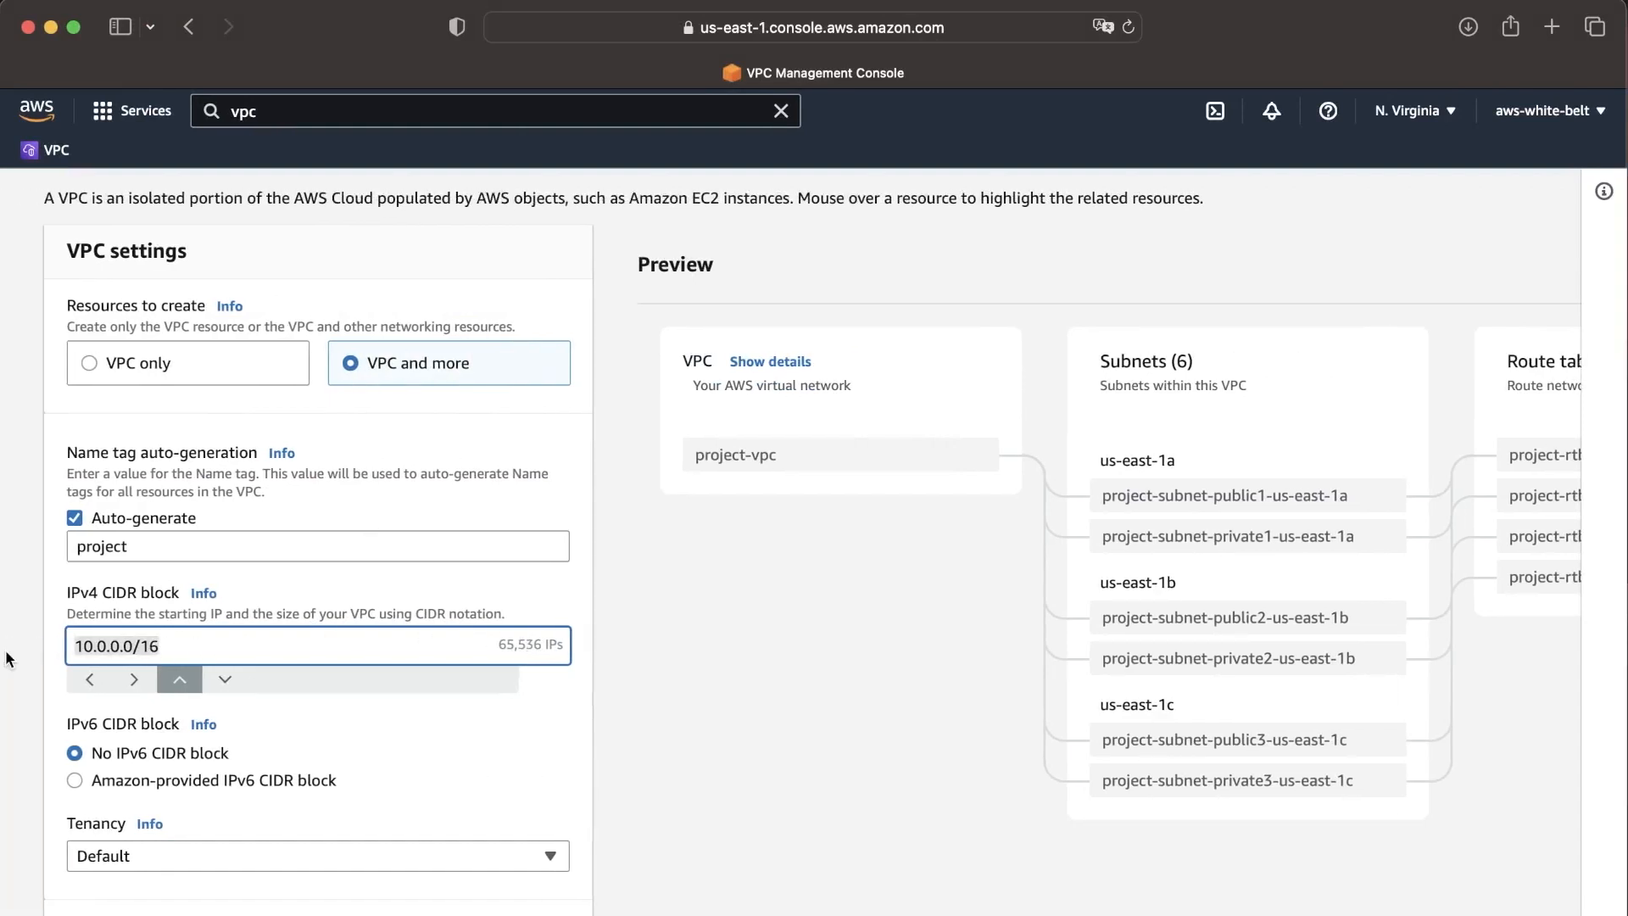
pyautogui.click(398, 633)
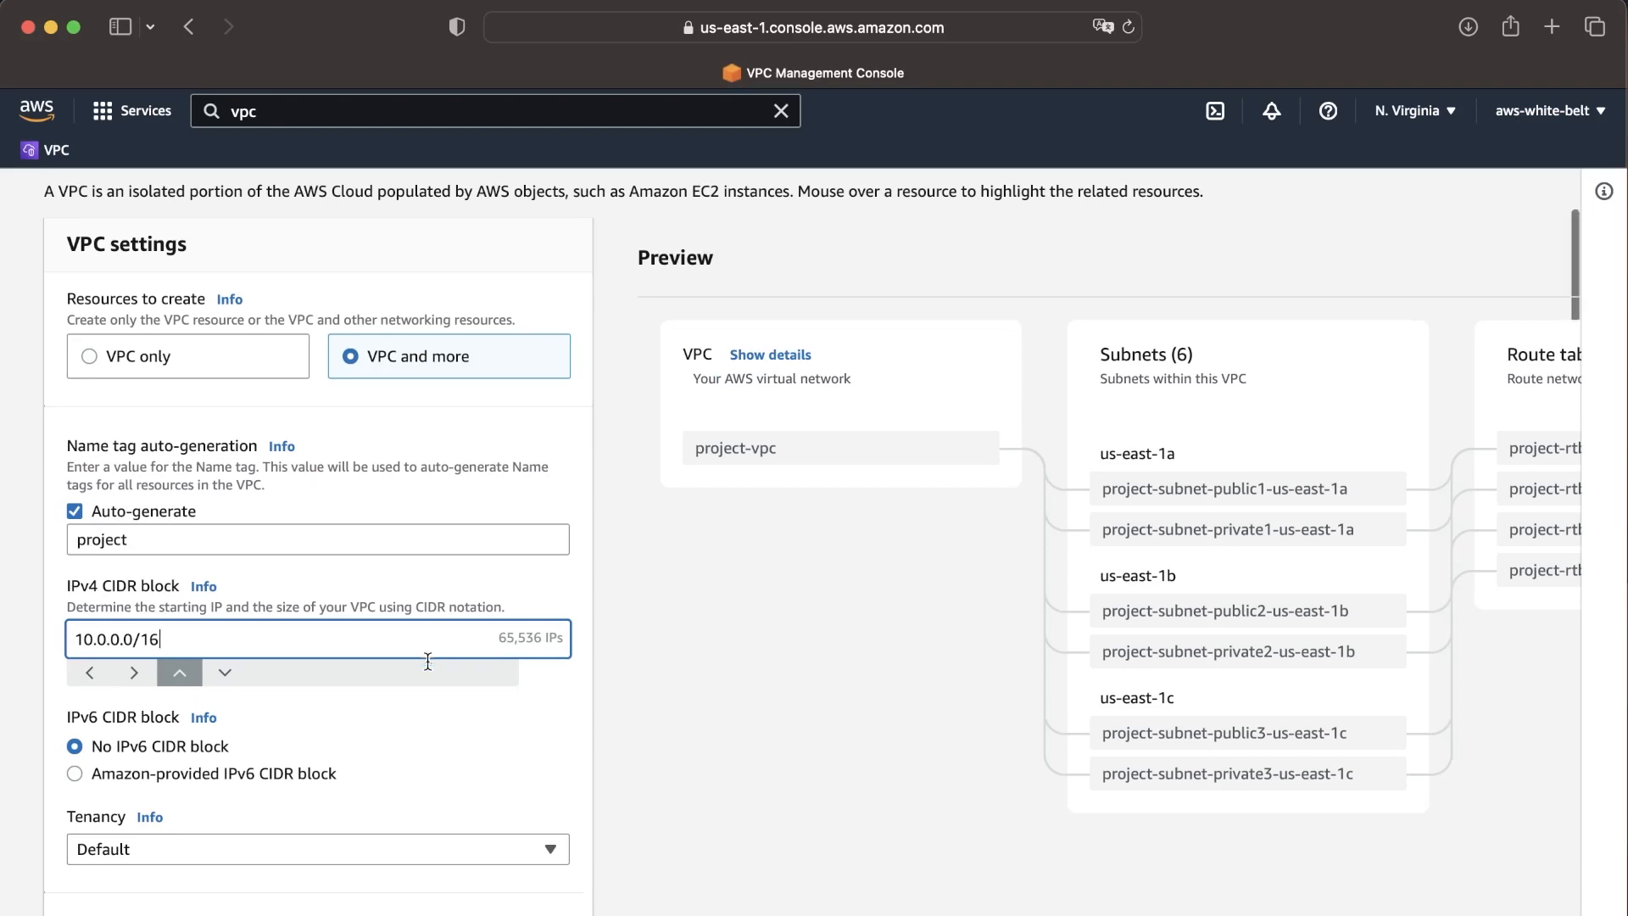
pyautogui.scroll(-3, 428, 659)
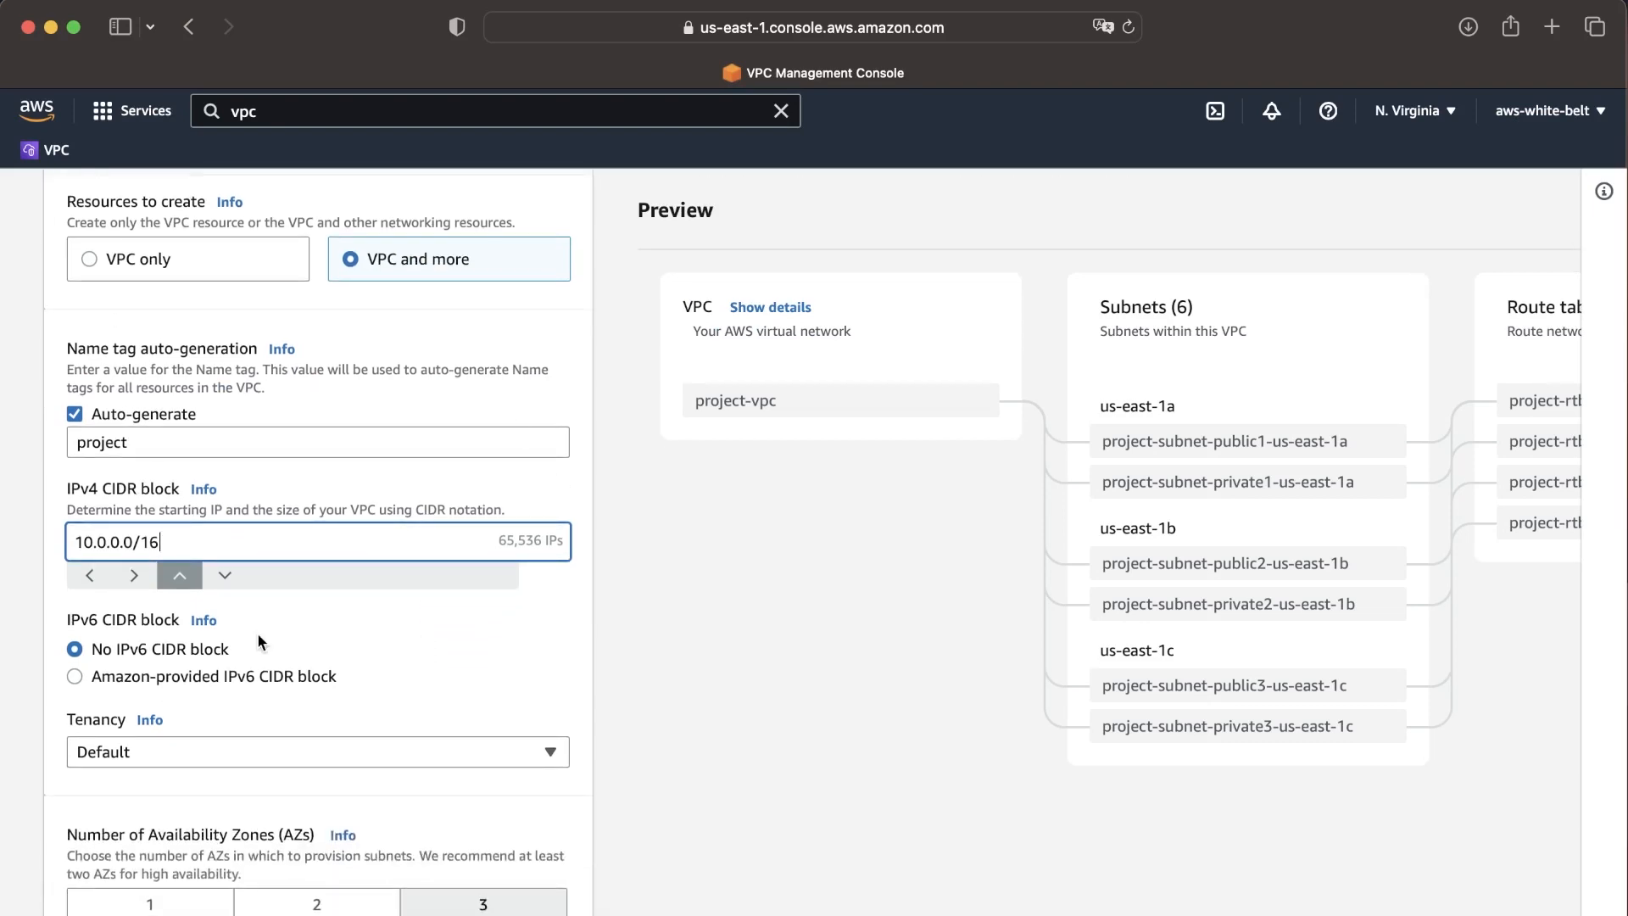
pyautogui.hotkey('ctrl', 'Left')
pyautogui.hotkey('ctrl', 'Left')
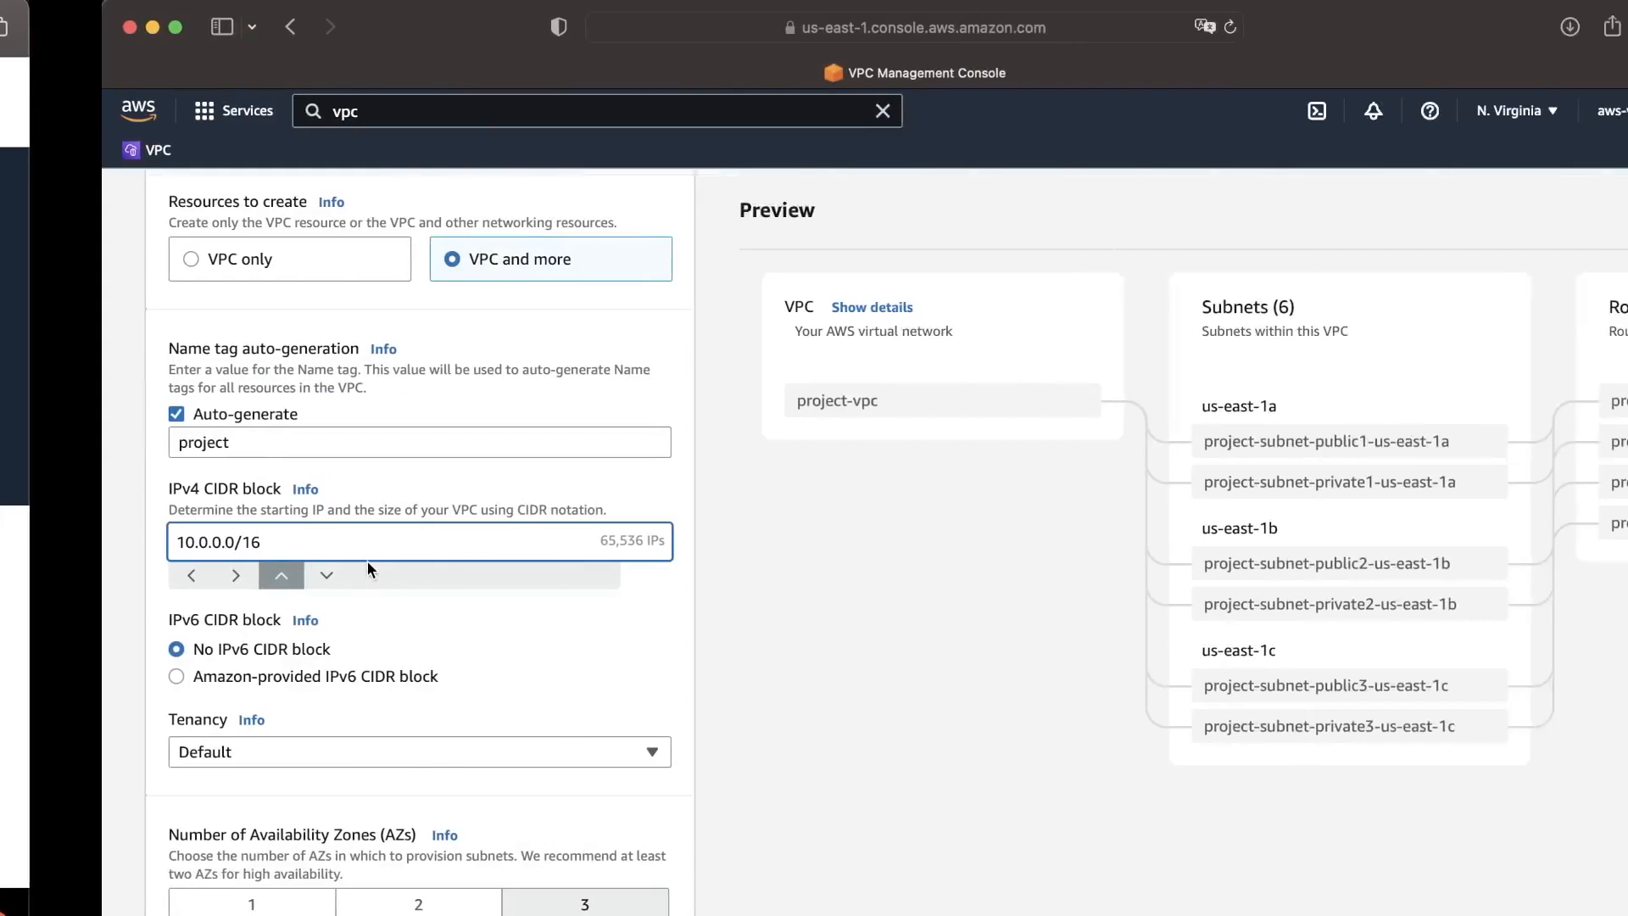
# Read the help information for the VPC's IPv4 CIDR block, close it and return to the CIDR value.
pyautogui.scroll(-2, 339, 557)
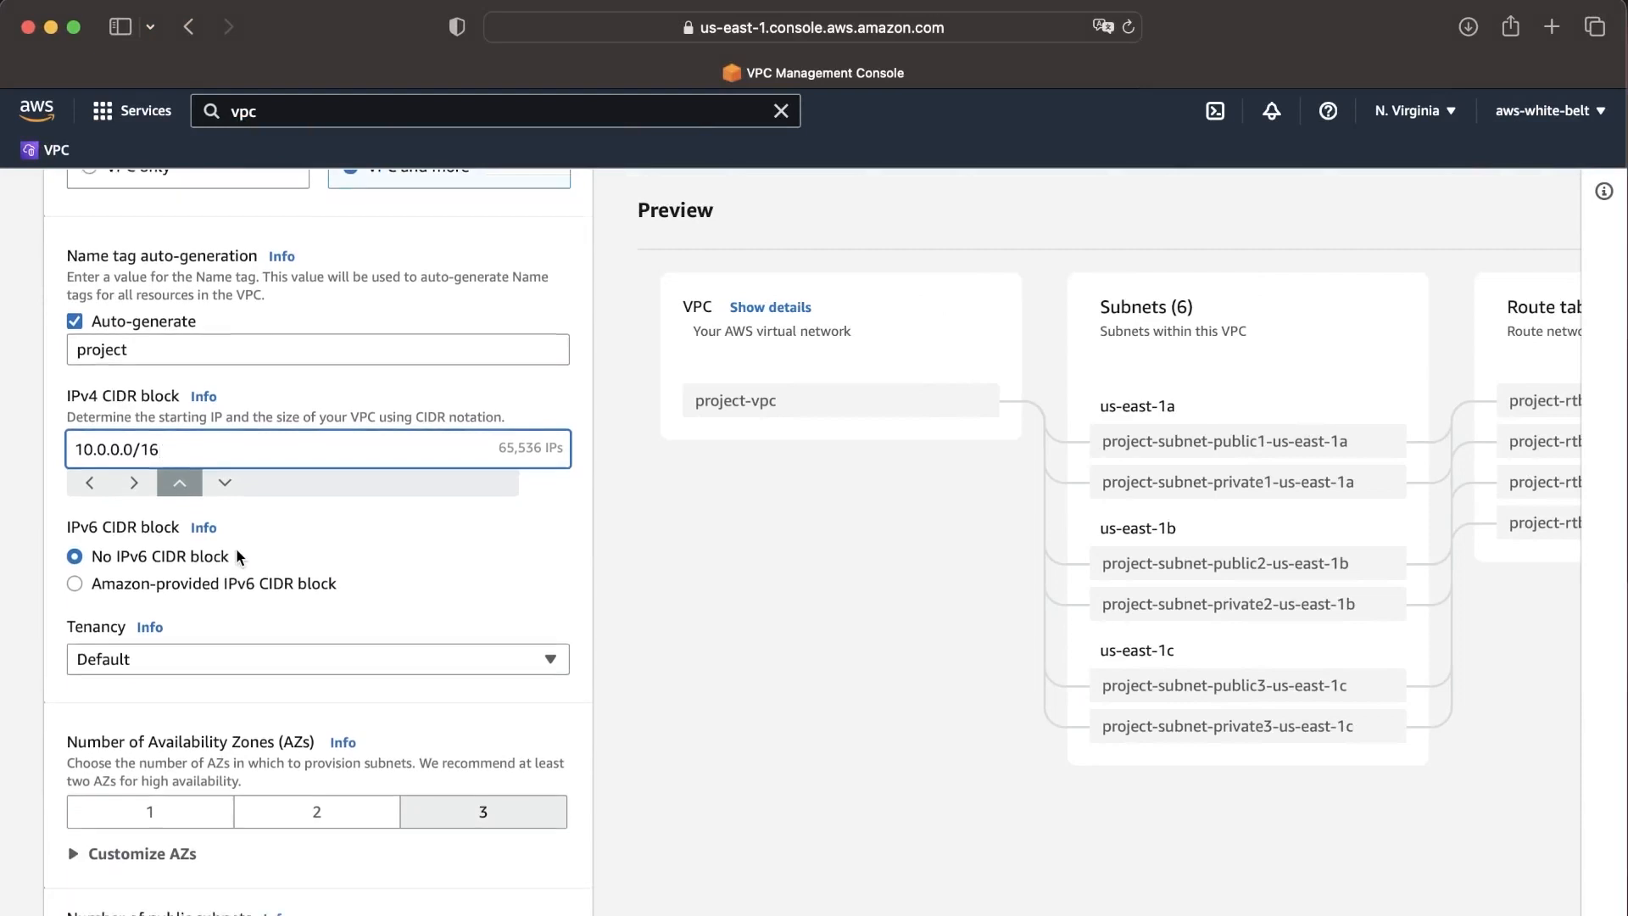
pyautogui.scroll(-1, 238, 556)
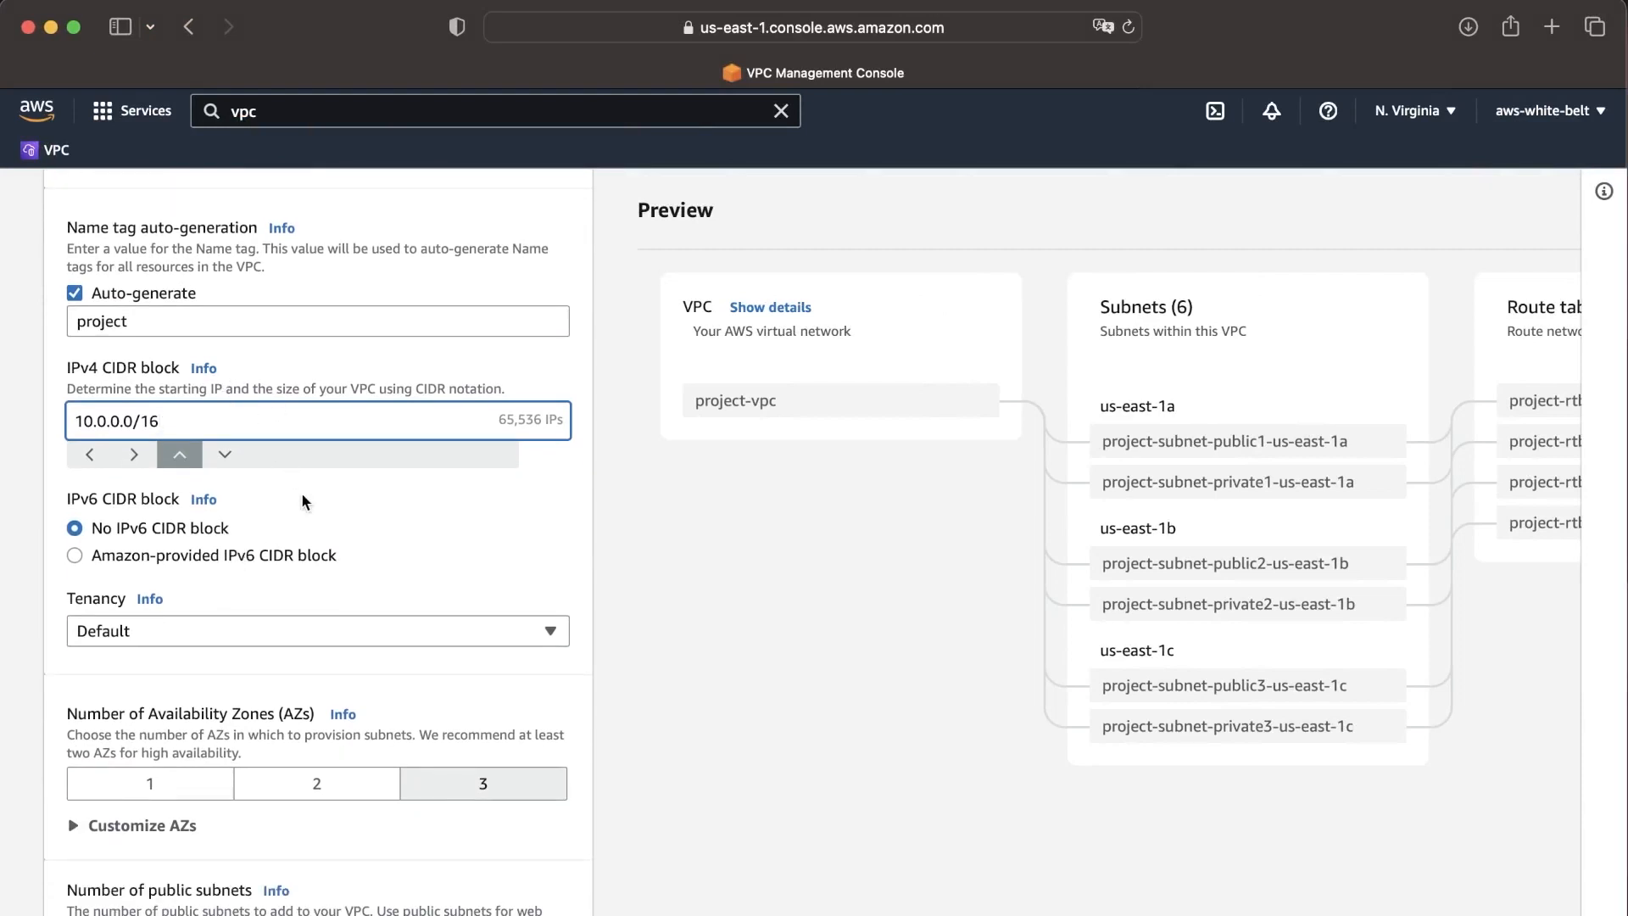
pyautogui.scroll(1, 302, 501)
pyautogui.scroll(-1, 302, 502)
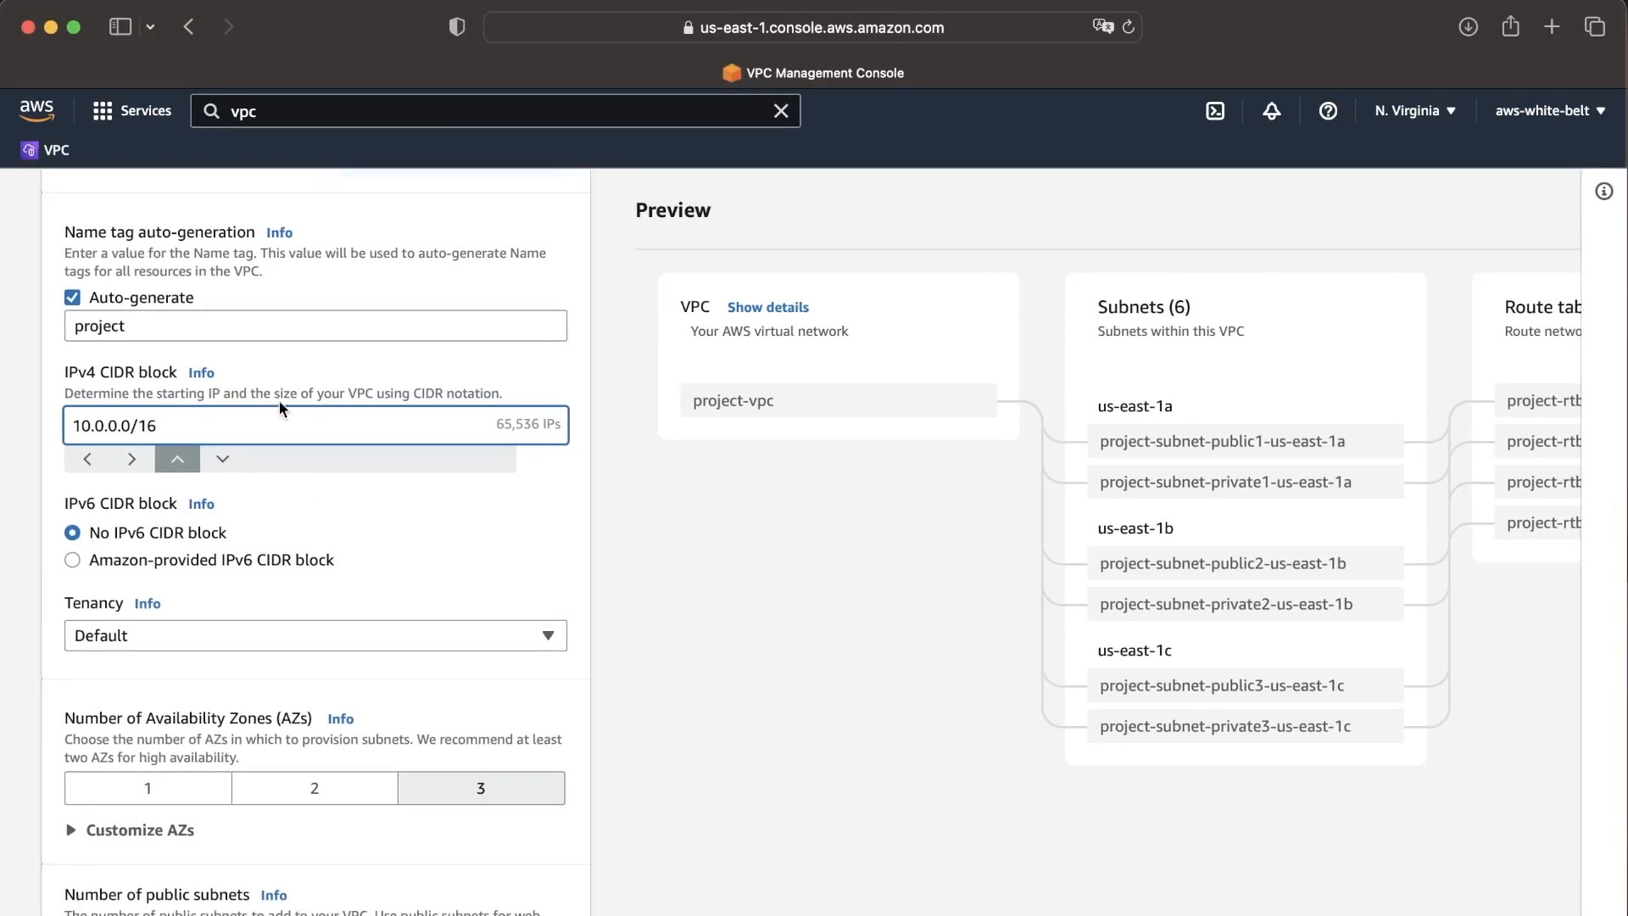
pyautogui.click(221, 376)
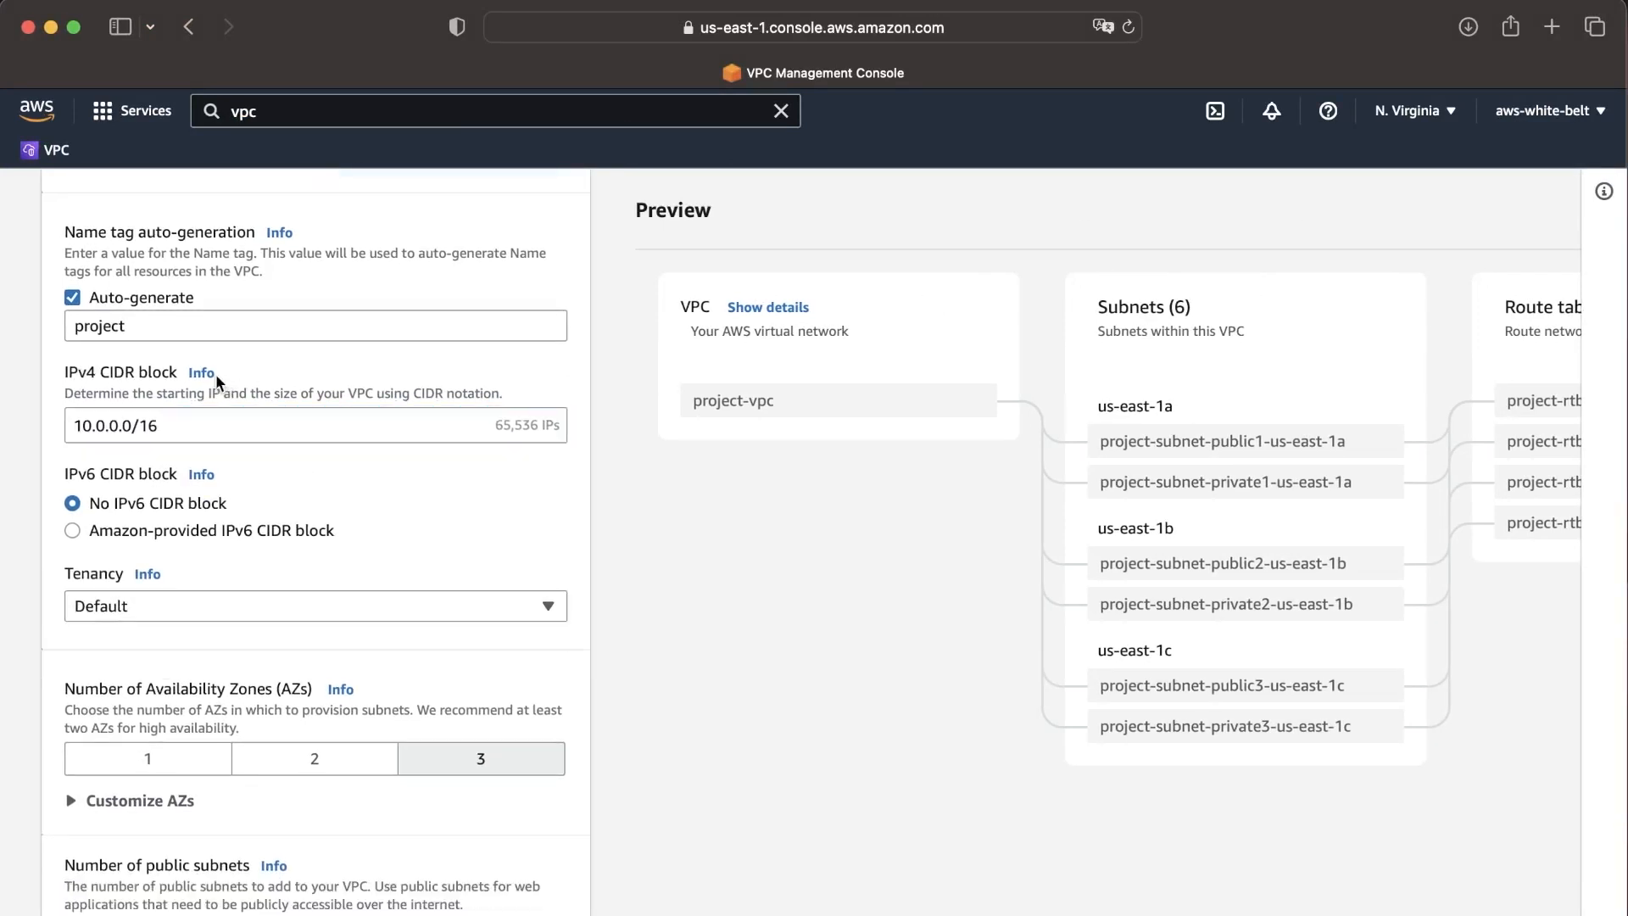
pyautogui.click(202, 374)
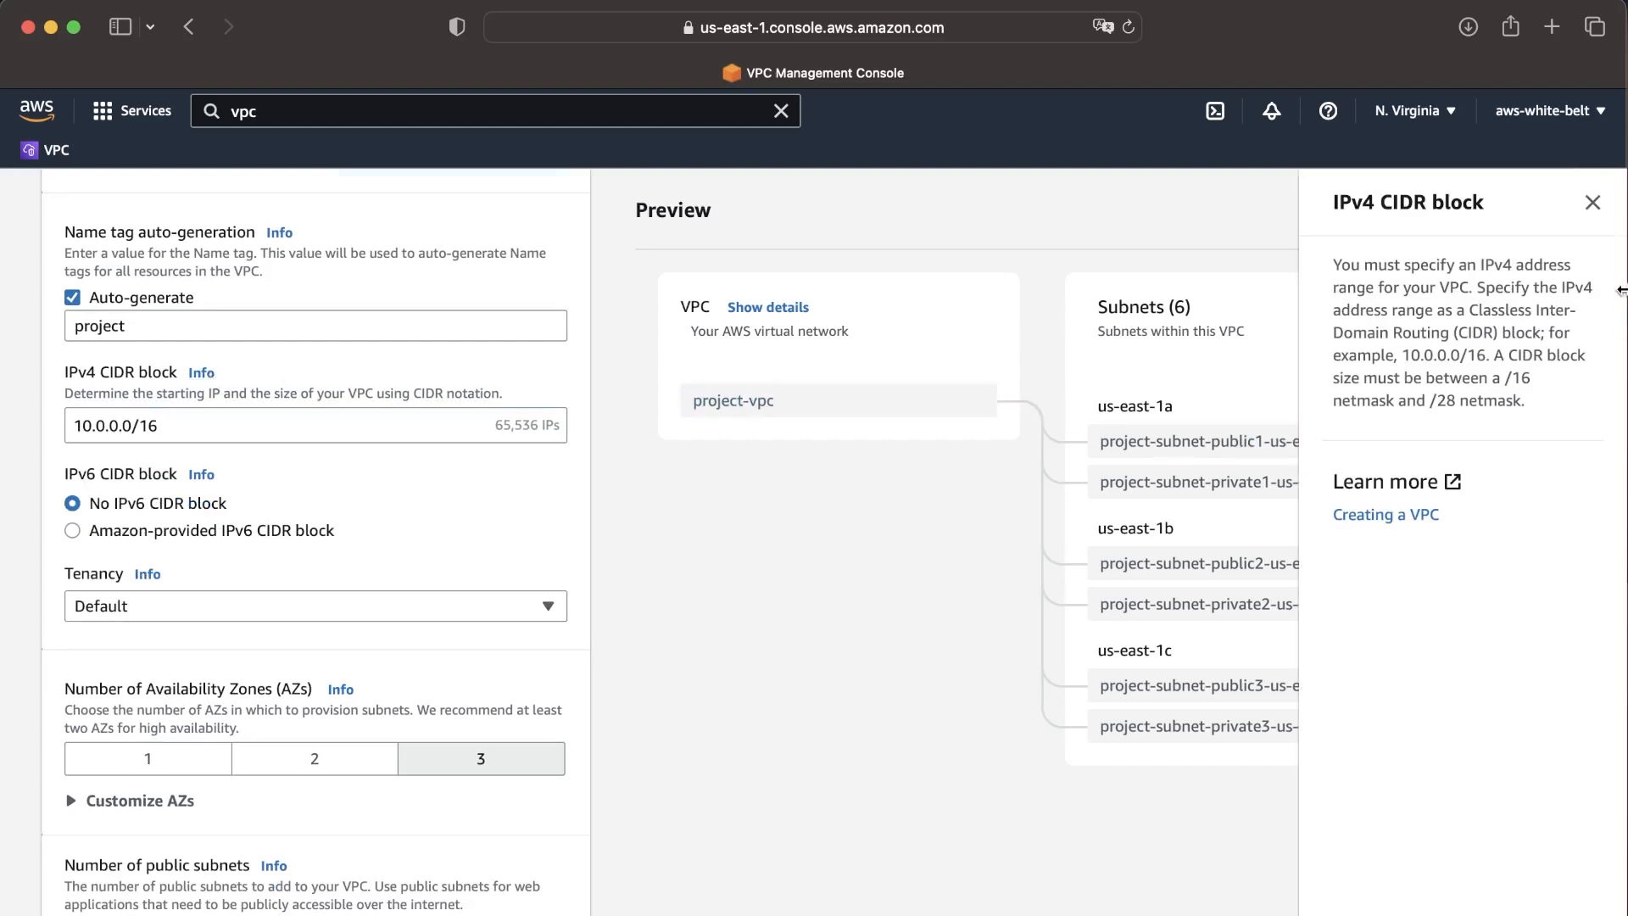
pyautogui.click(1593, 205)
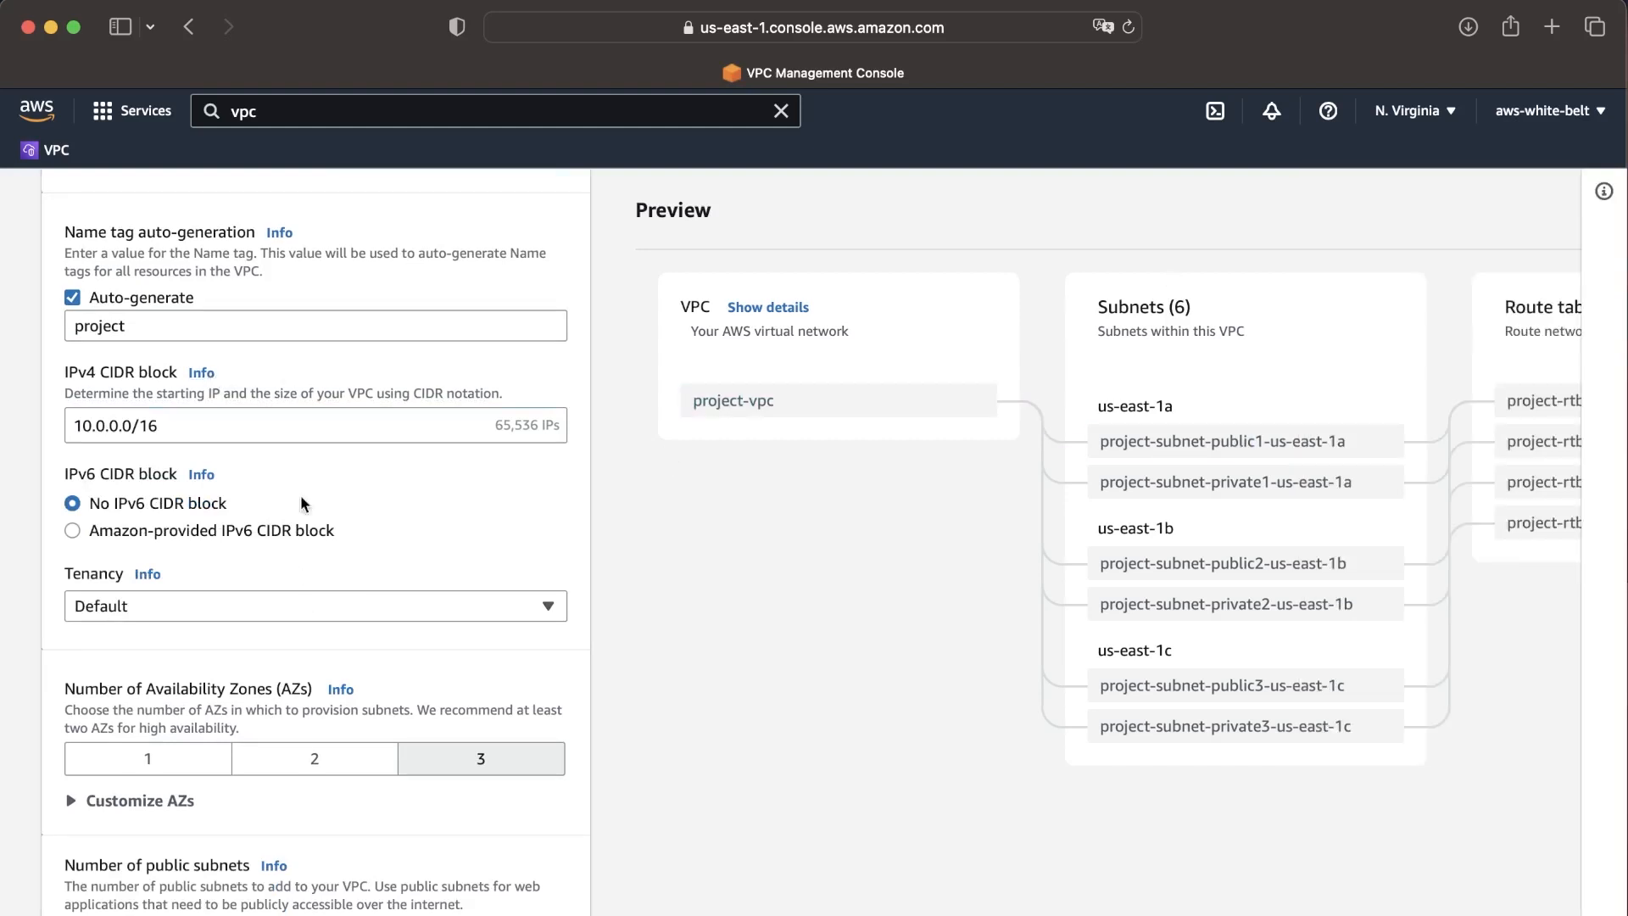
pyautogui.click(295, 436)
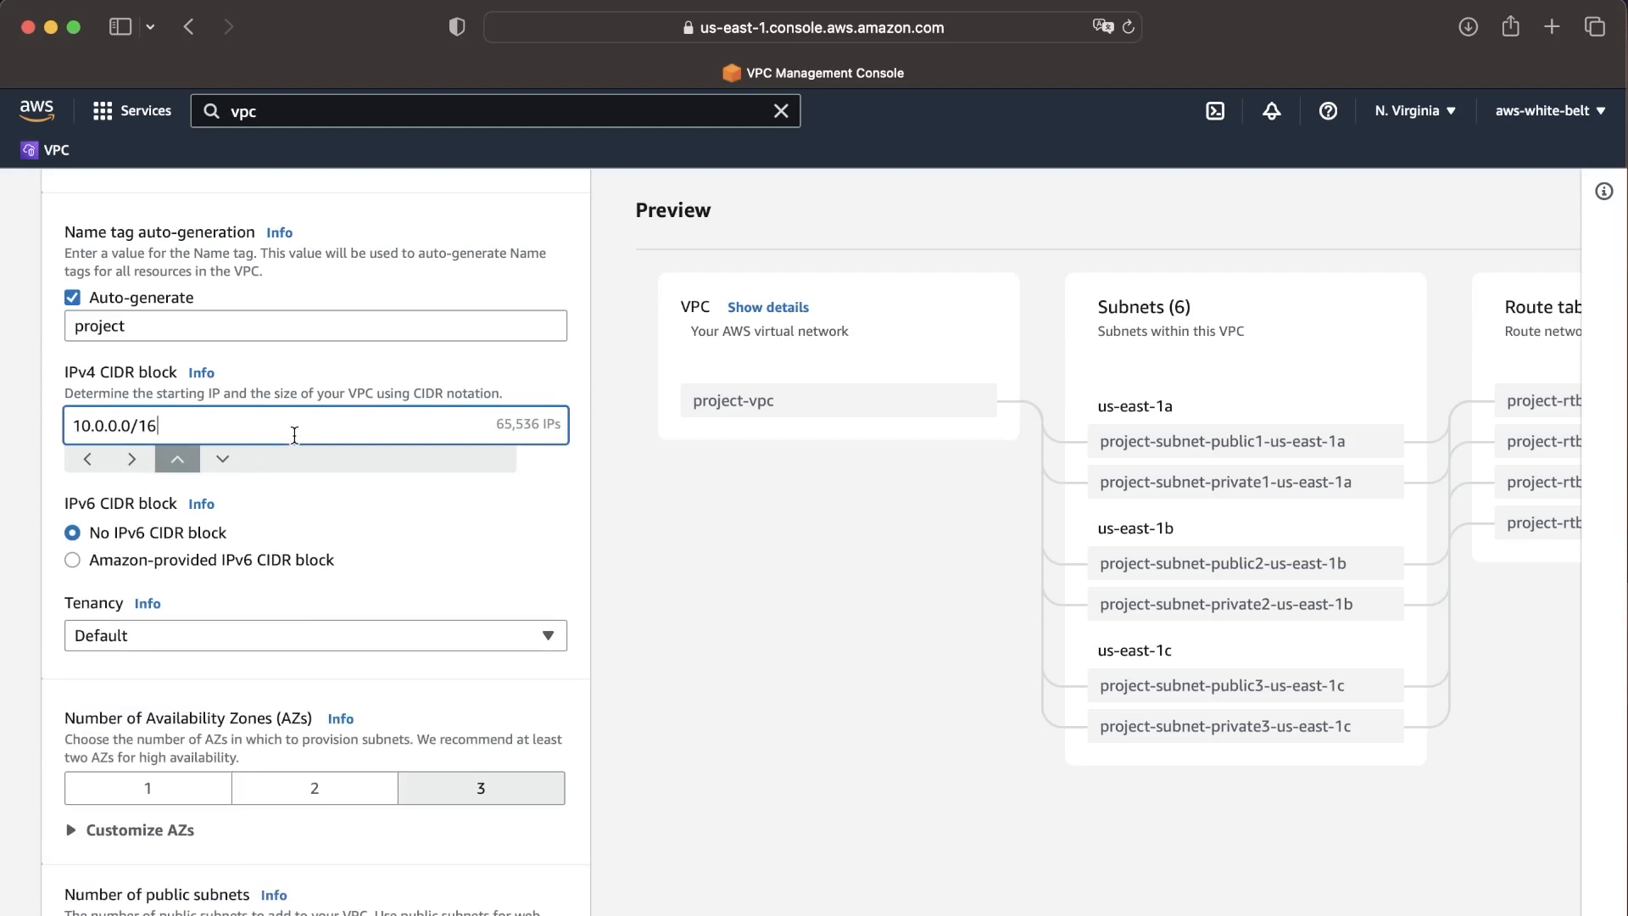
# Set the VPC's IPv4 CIDR block to 10.0.0.0/22.
pyautogui.press('BackSpace')
pyautogui.press('BackSpace')
pyautogui.write('22')
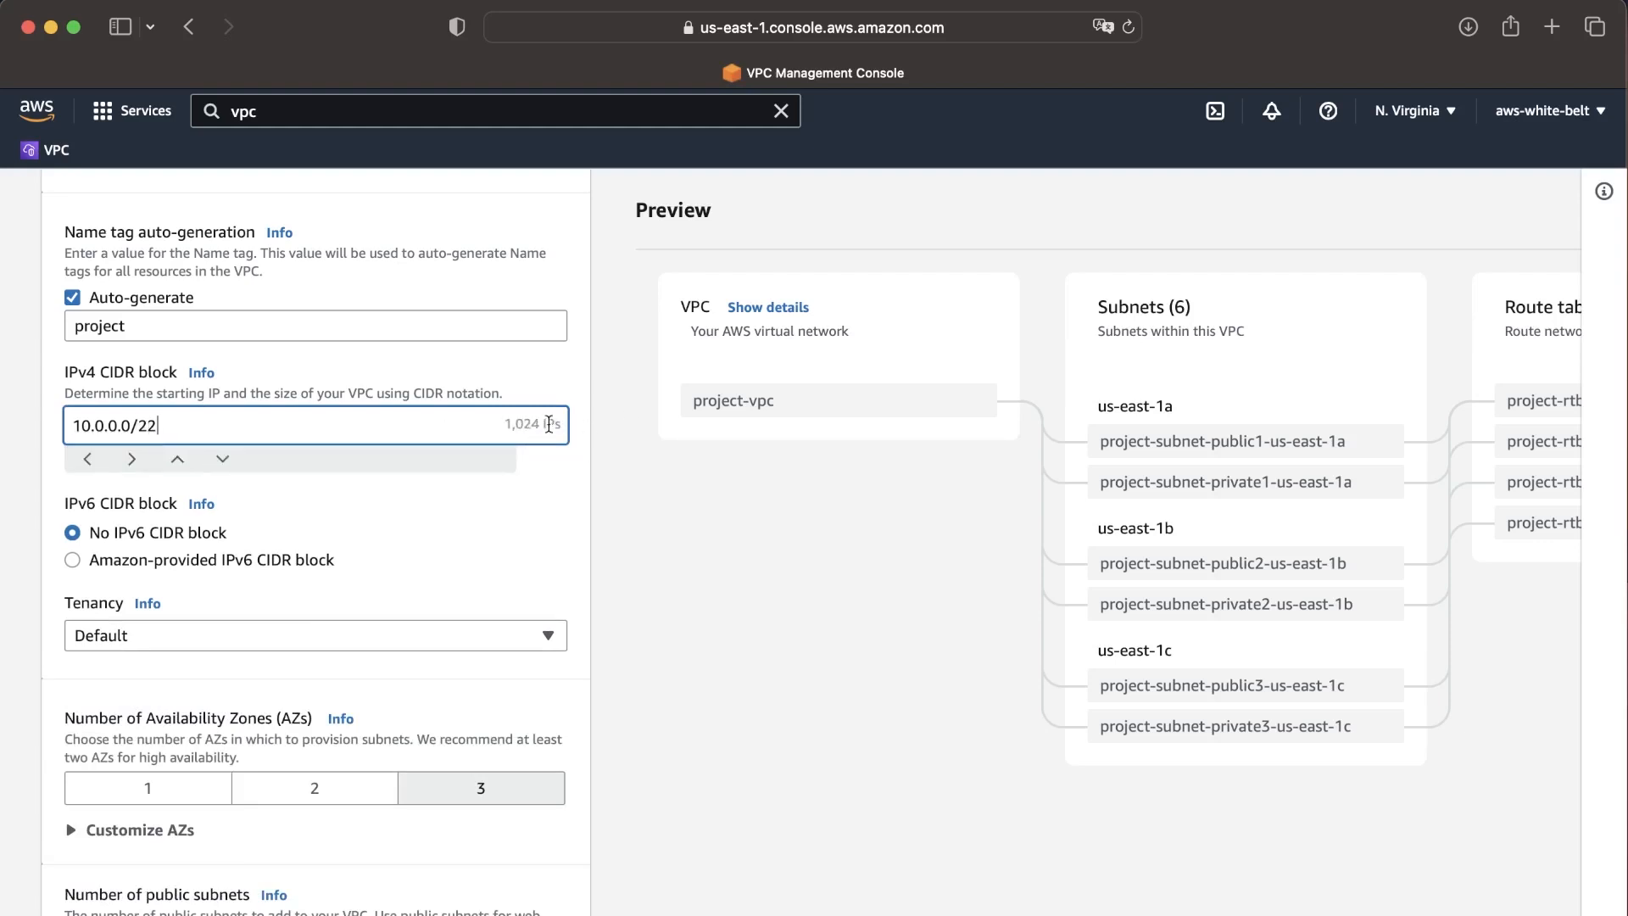
pyautogui.click(292, 404)
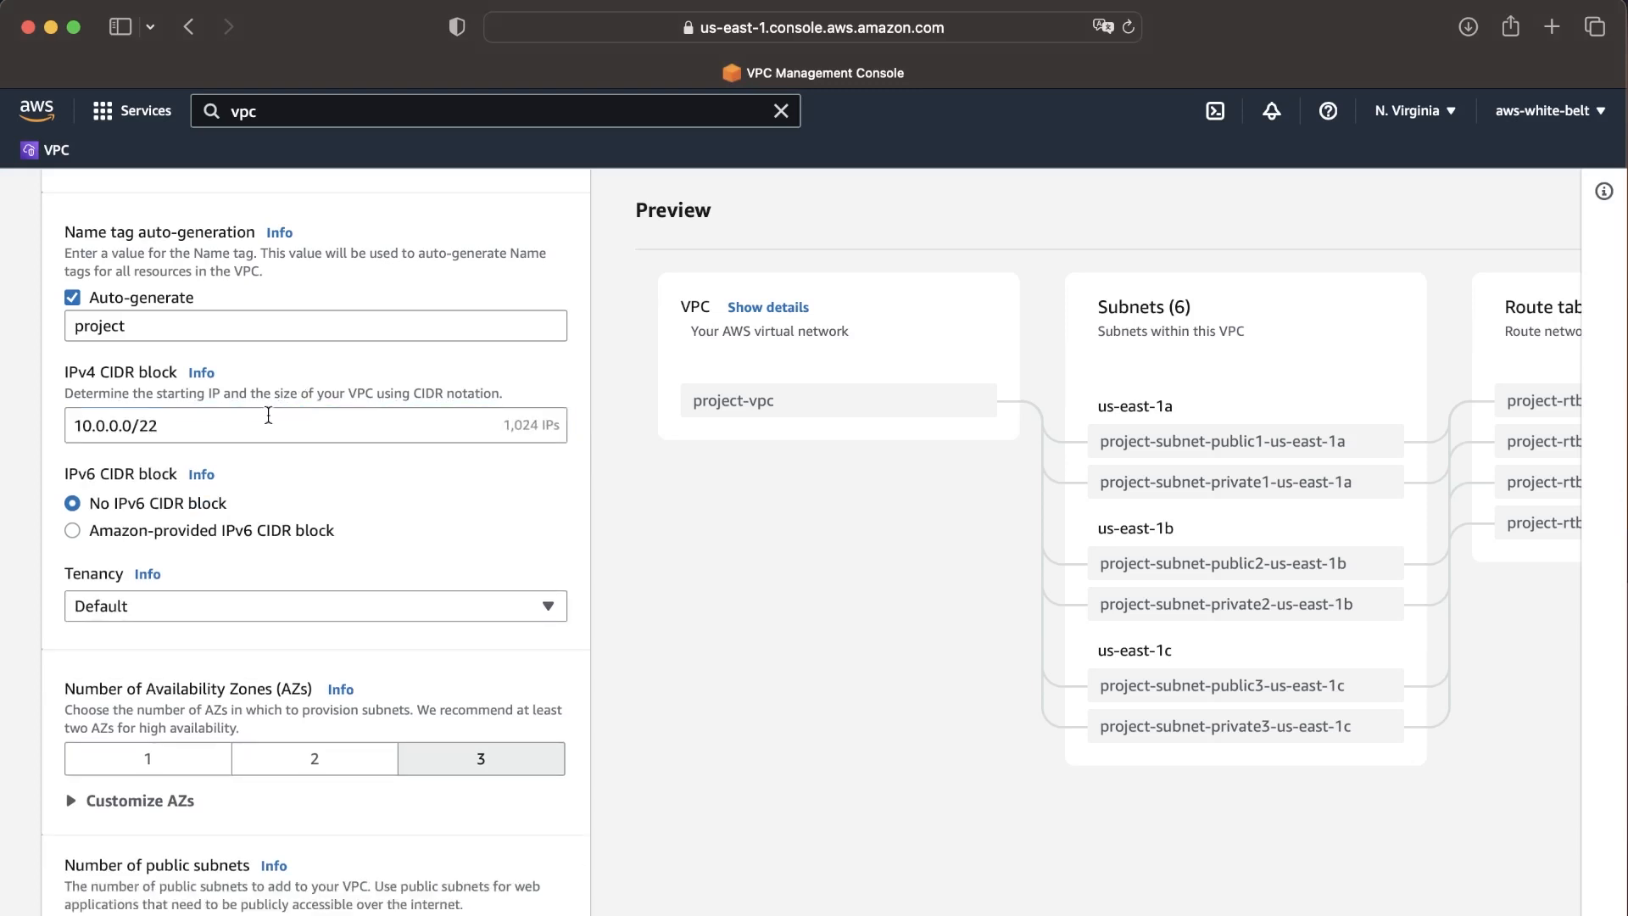
# Change the prefix length of the VPC's IPv4 CIDR block to get 10.0.0.0/20.
pyautogui.click(291, 415)
pyautogui.press('BackSpace')
pyautogui.write('0')
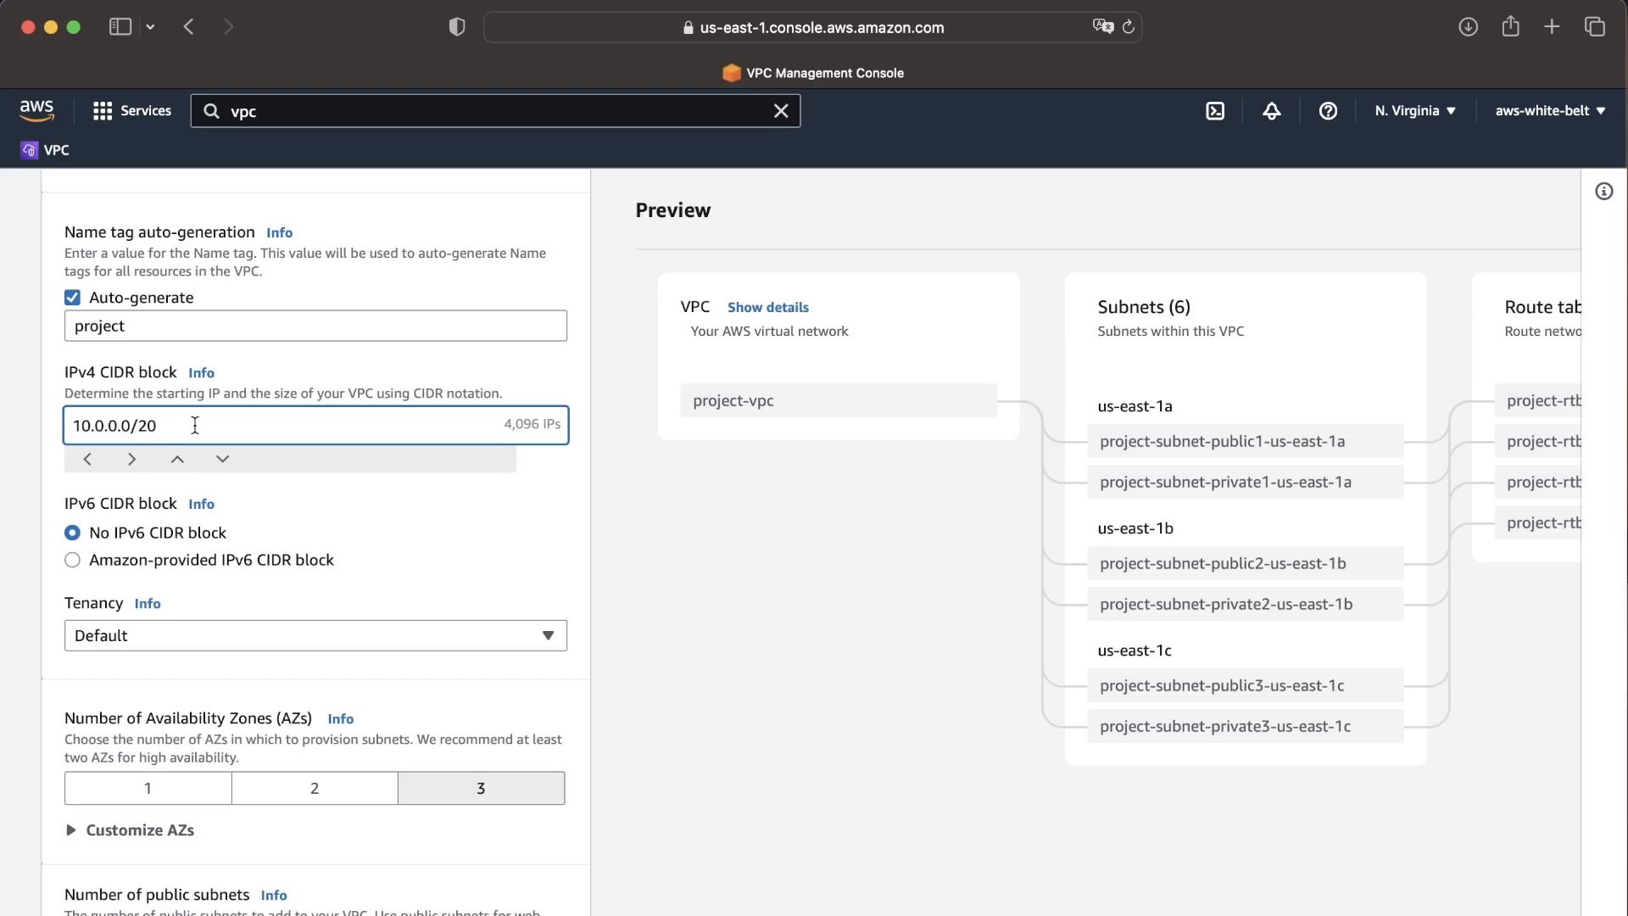
pyautogui.press('BackSpace')
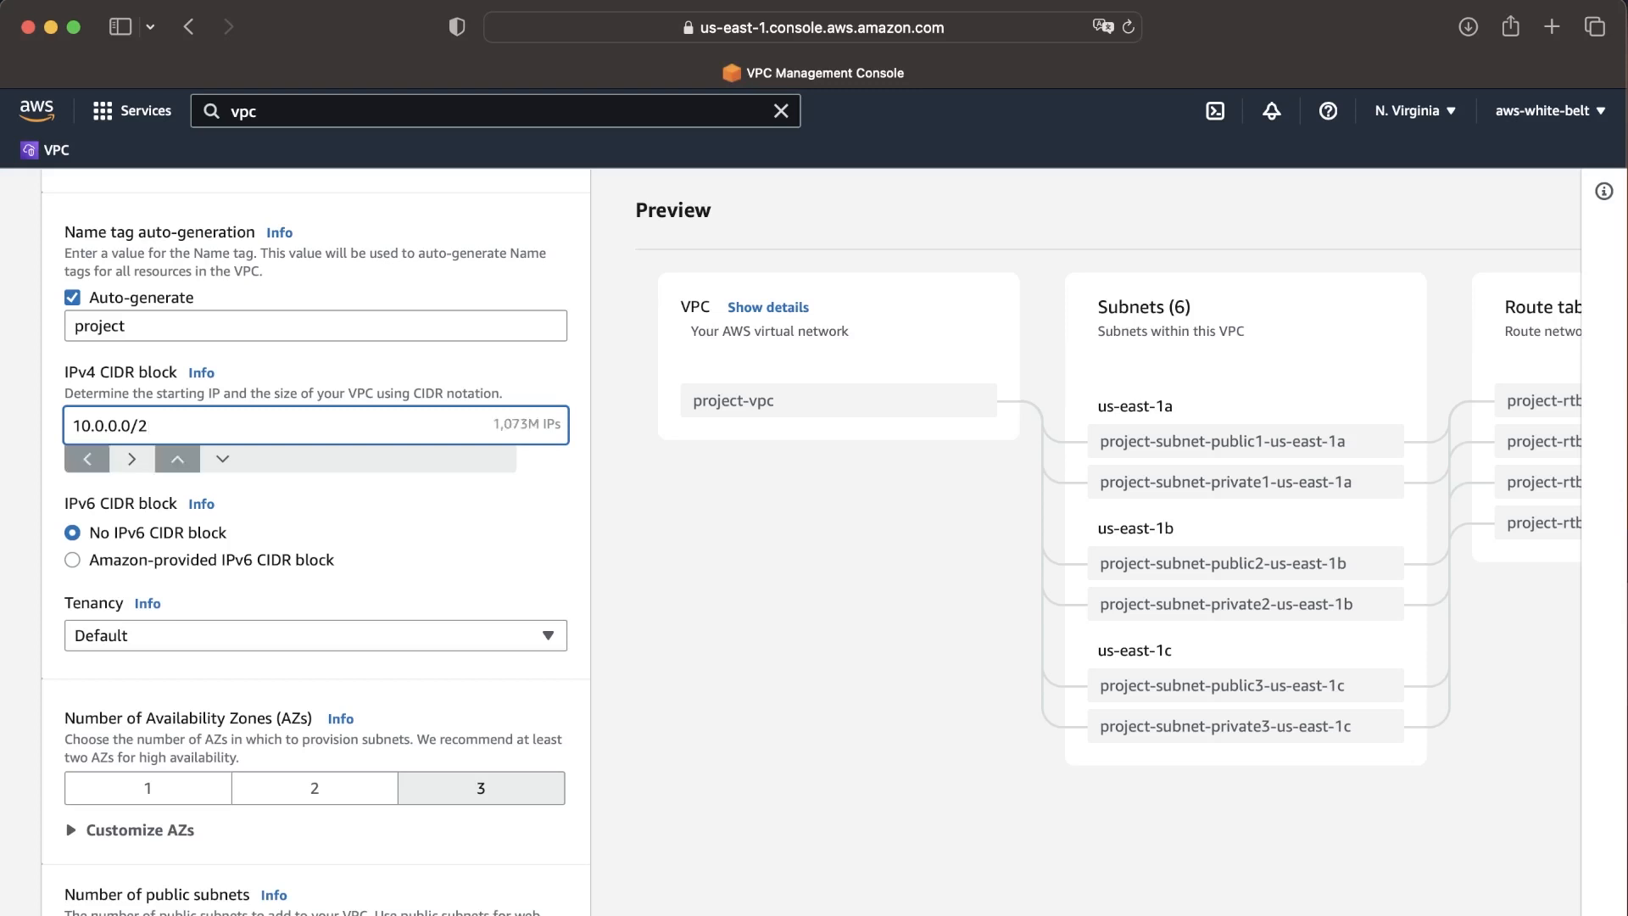
pyautogui.press('BackSpace')
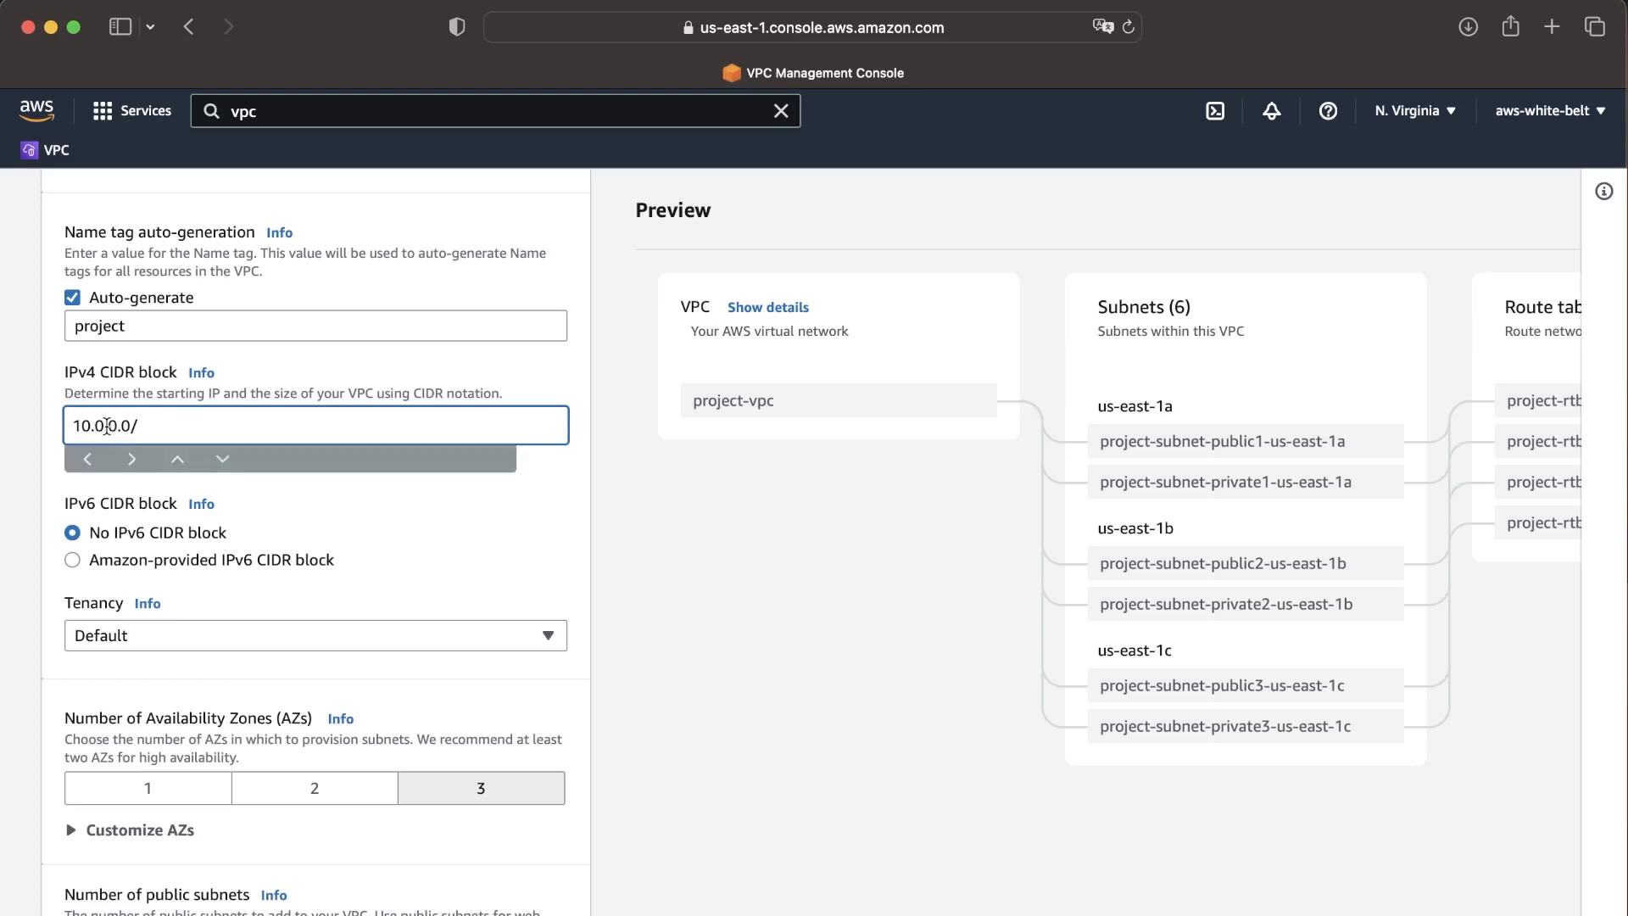
pyautogui.moveTo(110, 425); pyautogui.dragTo(132, 424)
pyautogui.click(133, 425)
pyautogui.write('20')
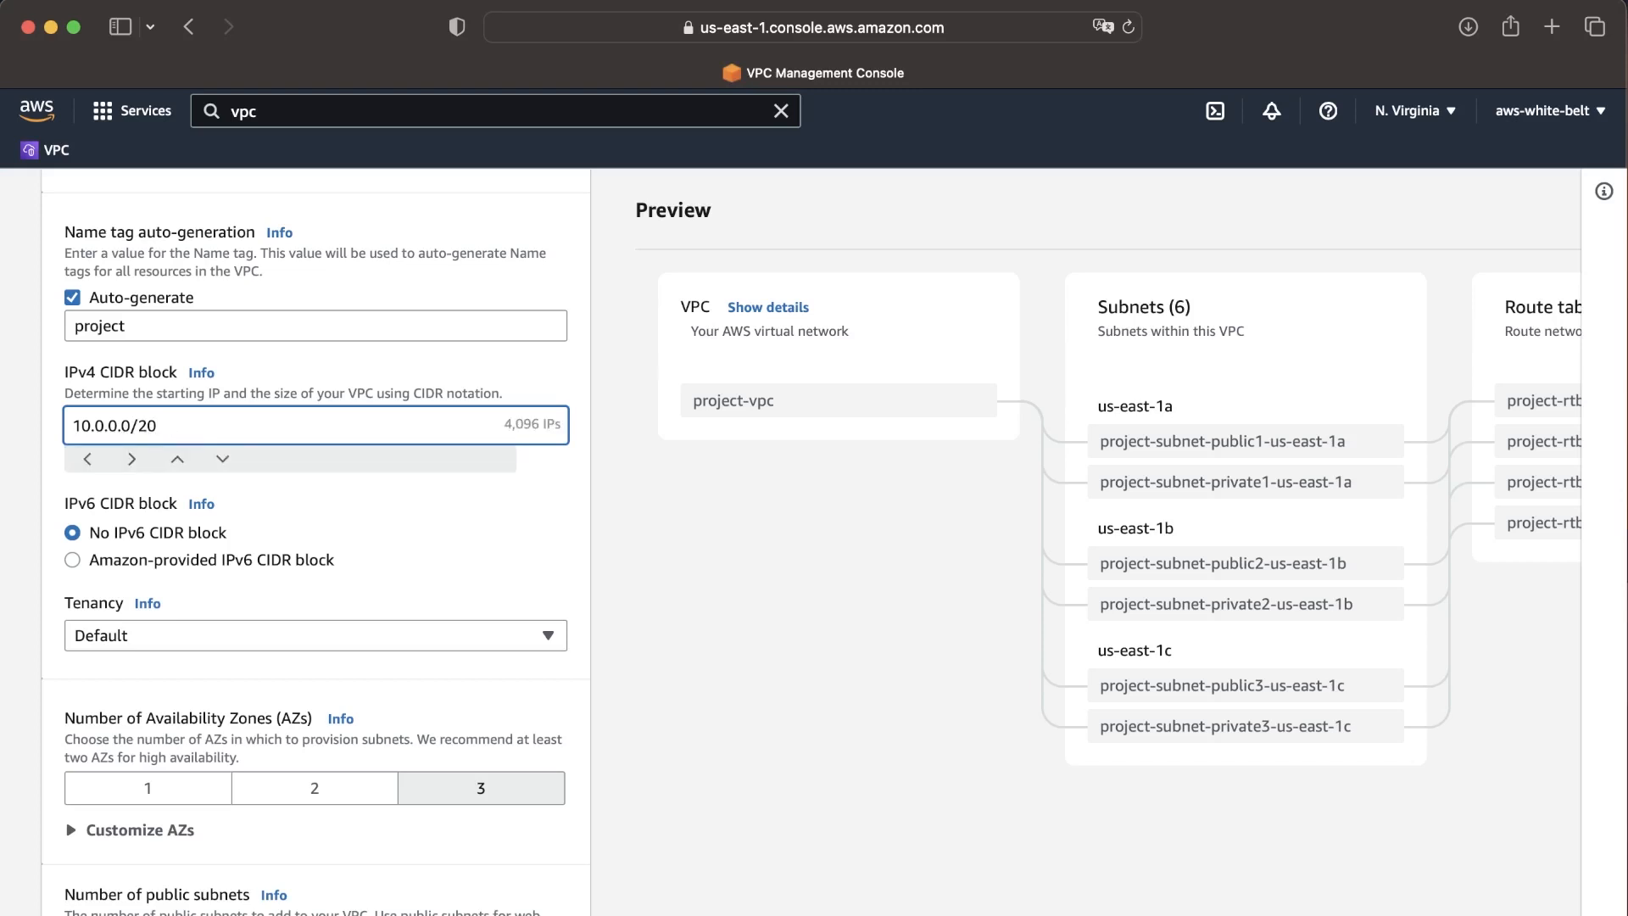
# Enlarge the VPC's IPv4 CIDR block to 10.0.0.0/16.
pyautogui.press('Up')
pyautogui.press('Up')
pyautogui.press('Up')
pyautogui.press('Up')
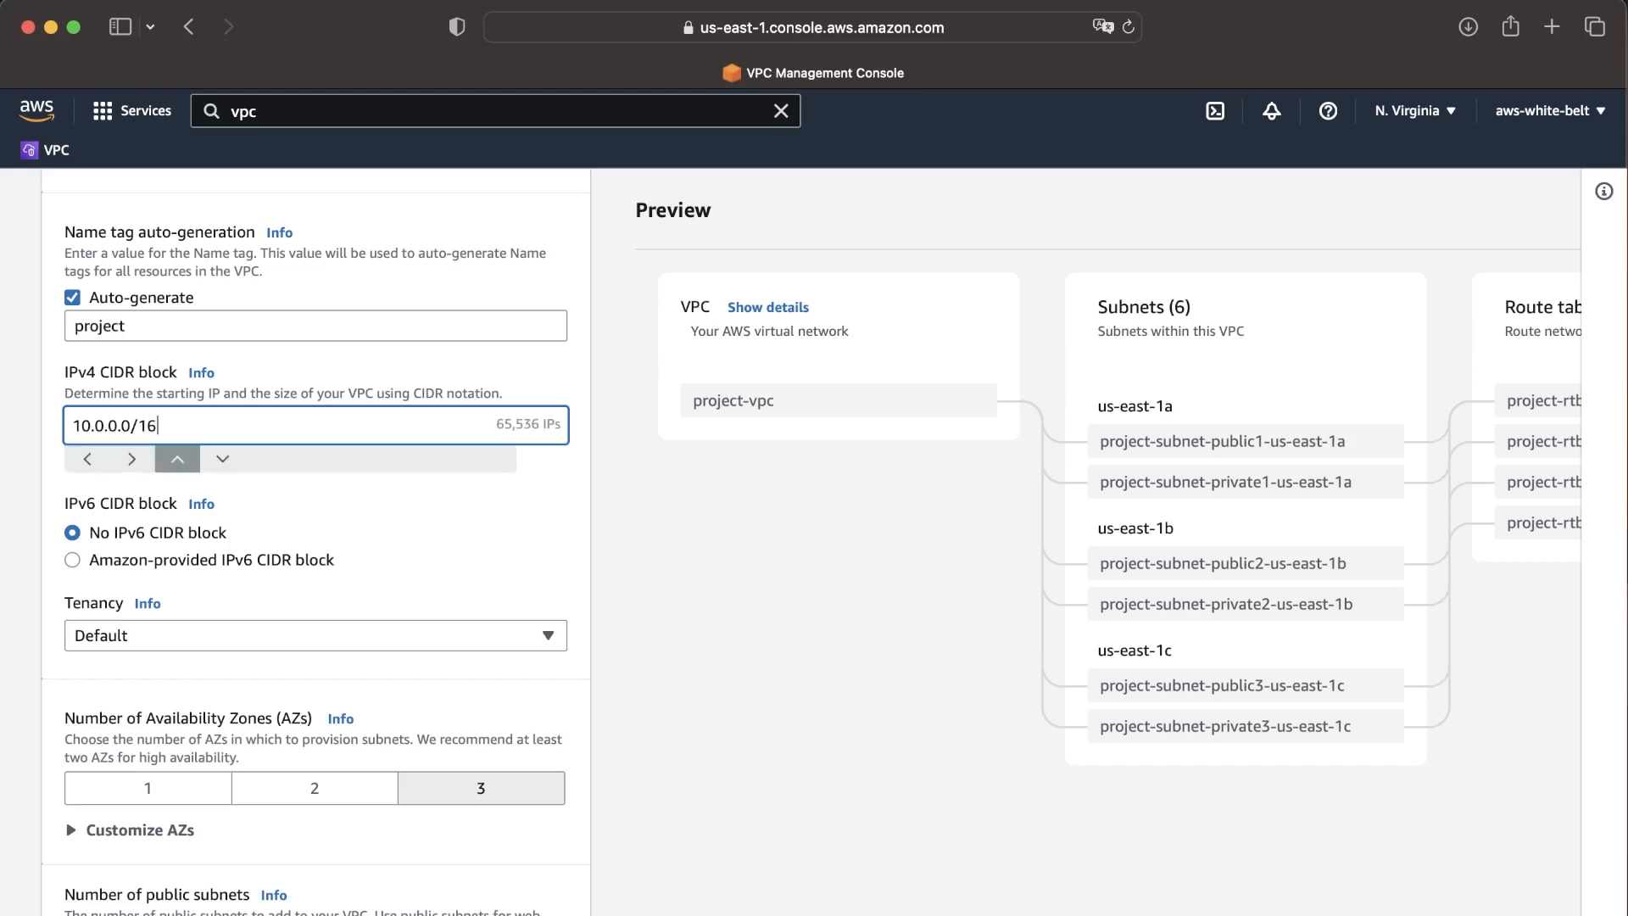
pyautogui.click(640, 555)
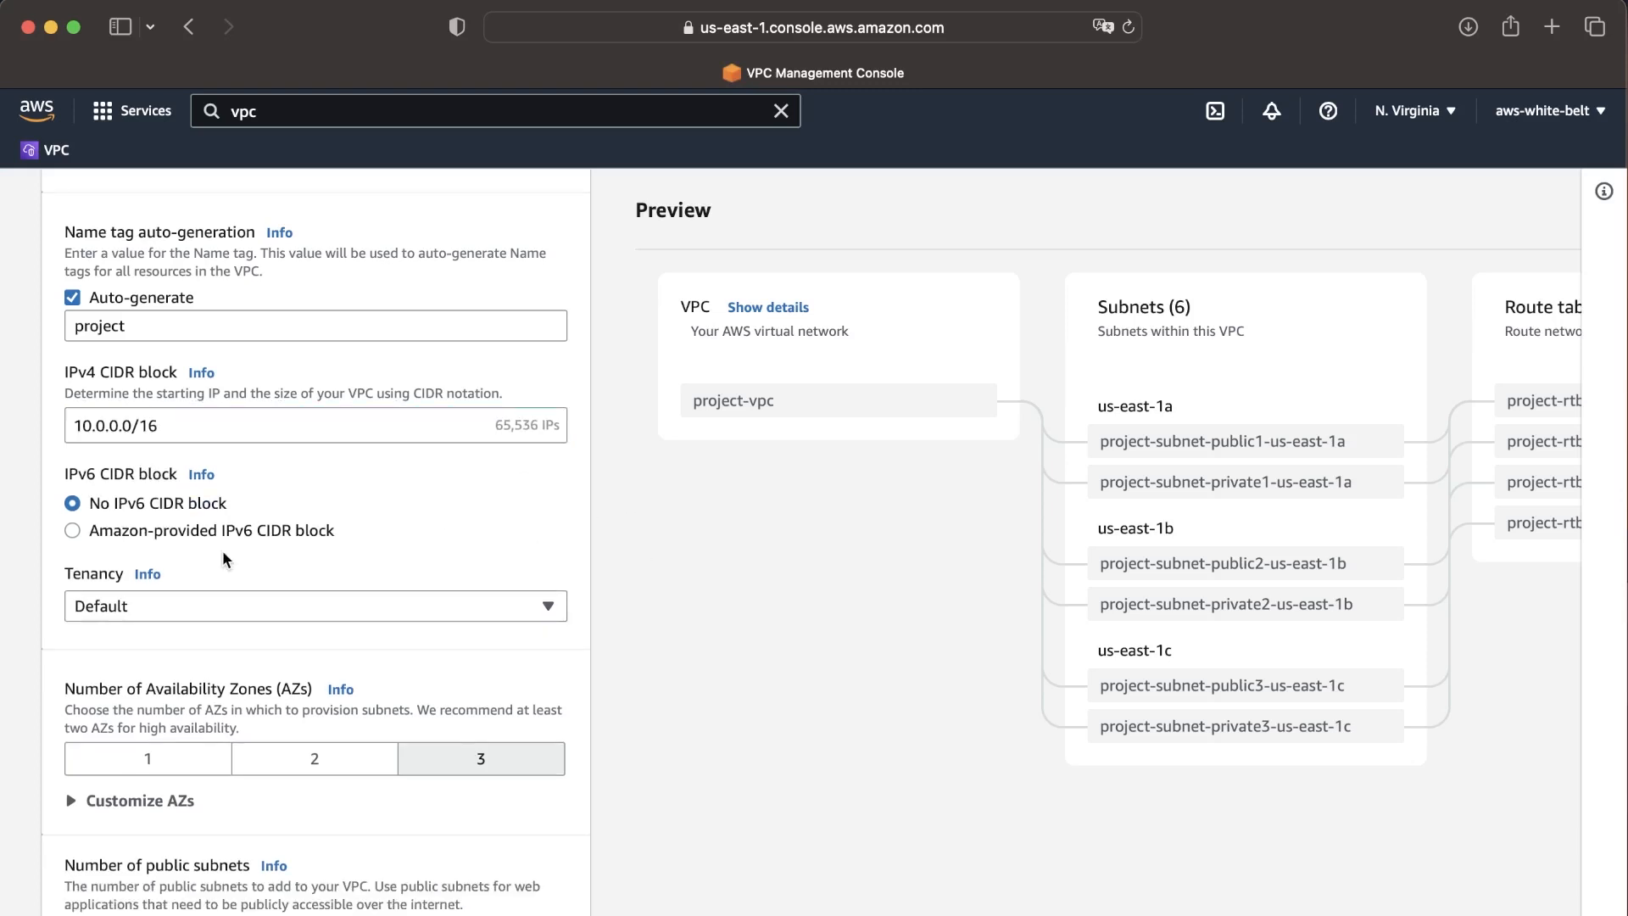
# Check the available tenancy options for the VPC and keep Default.
pyautogui.scroll(-2, 222, 555)
pyautogui.scroll(-1, 222, 557)
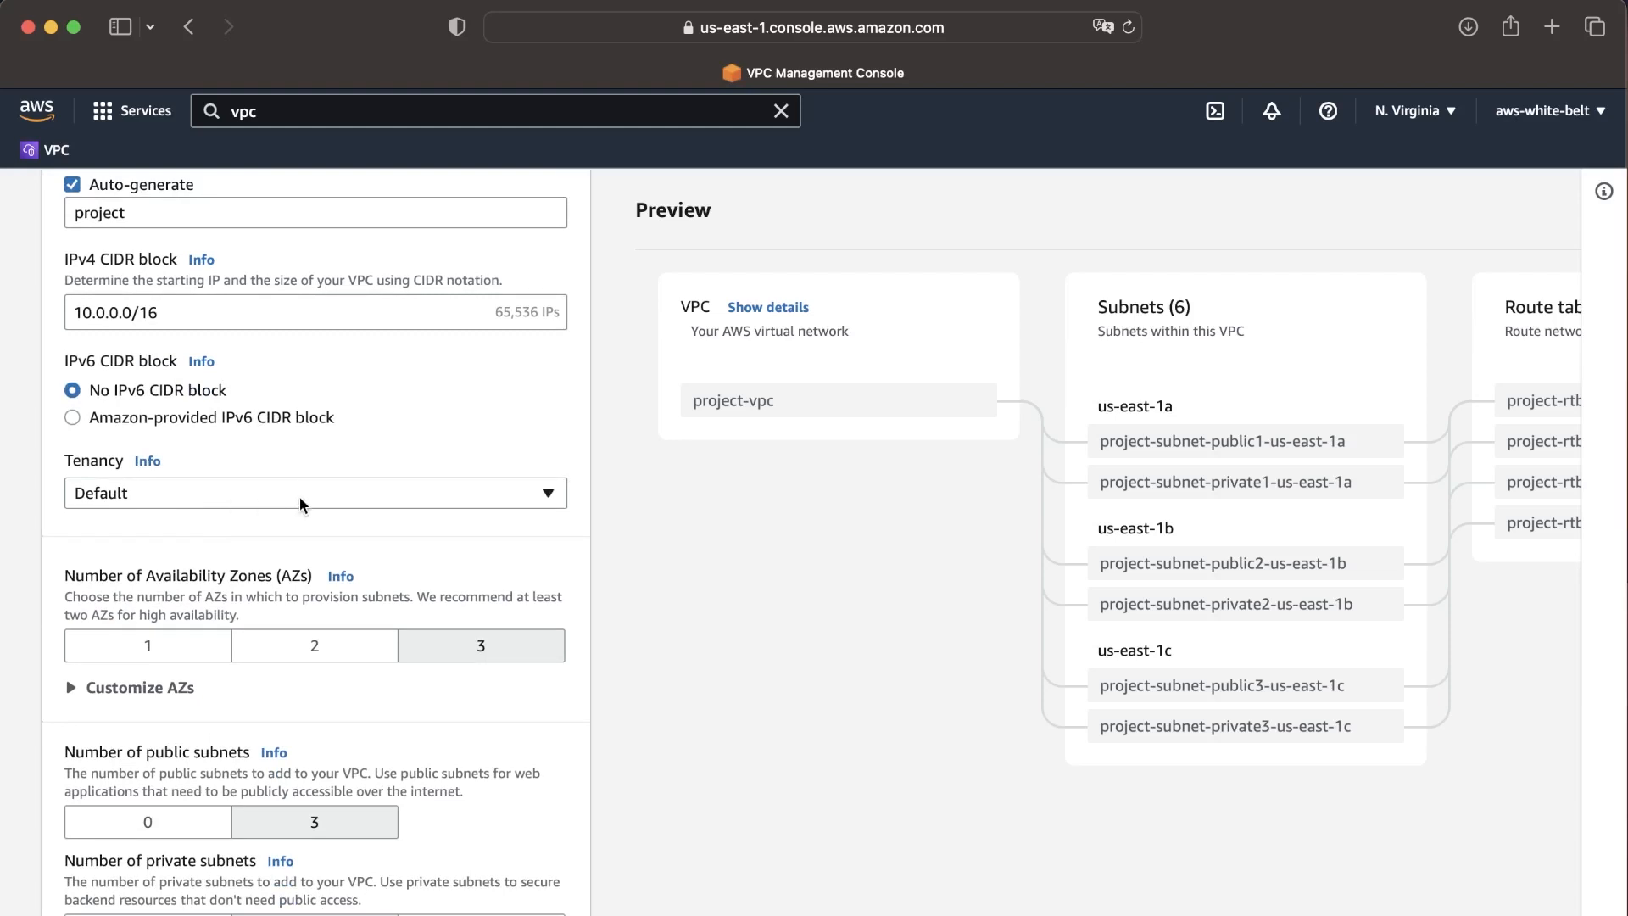
pyautogui.scroll(-4, 280, 512)
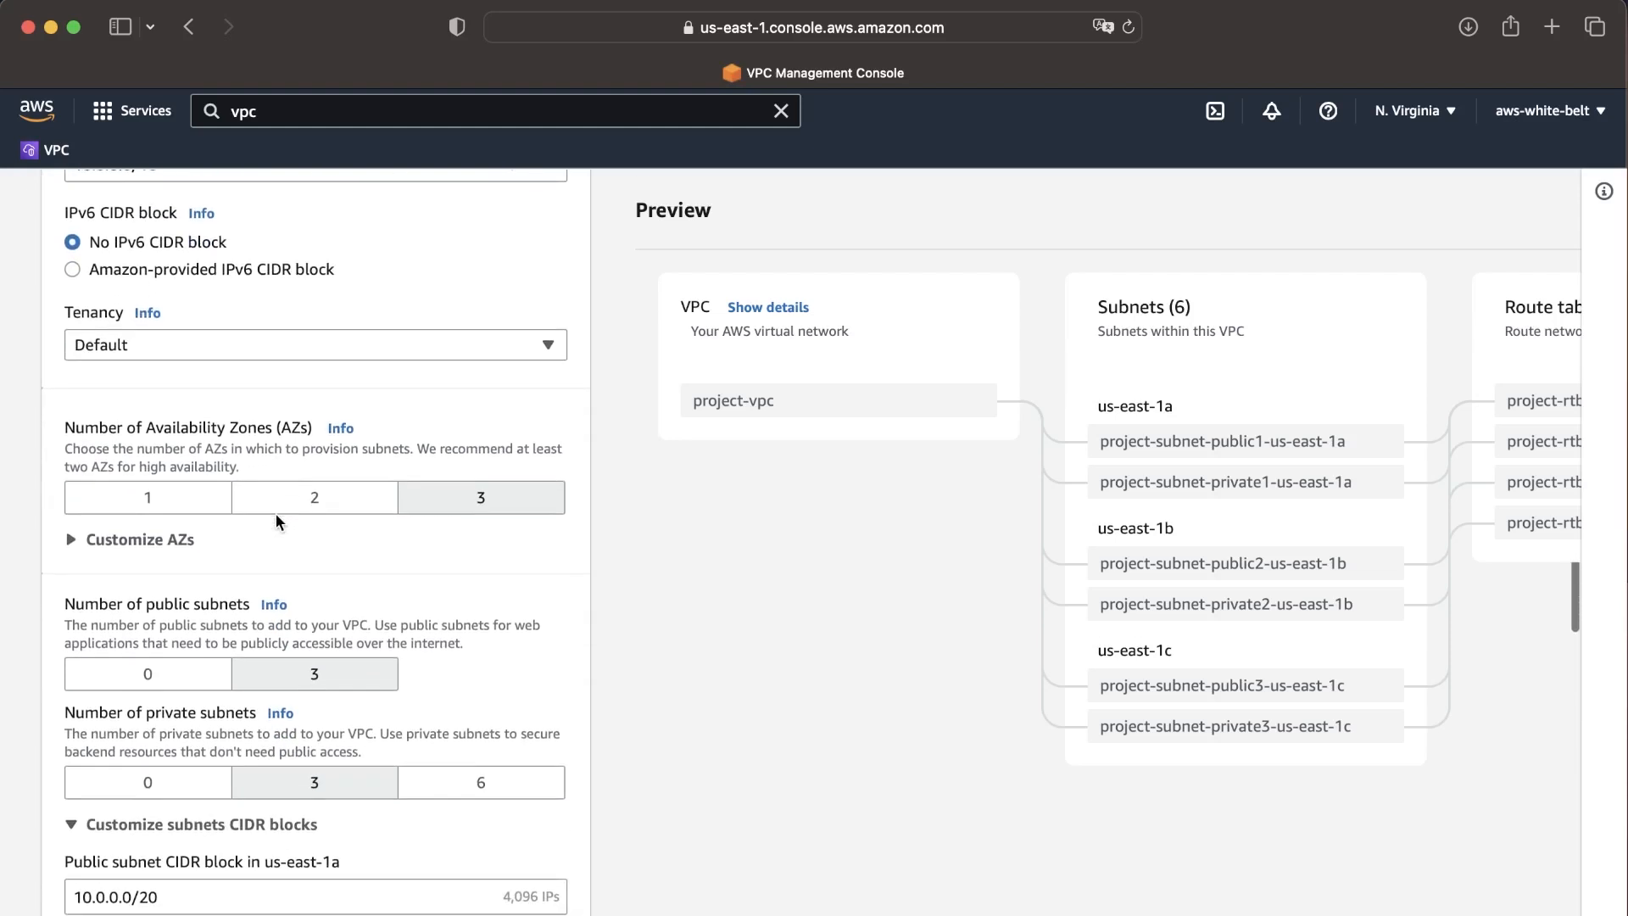
pyautogui.scroll(1, 276, 512)
pyautogui.click(456, 379)
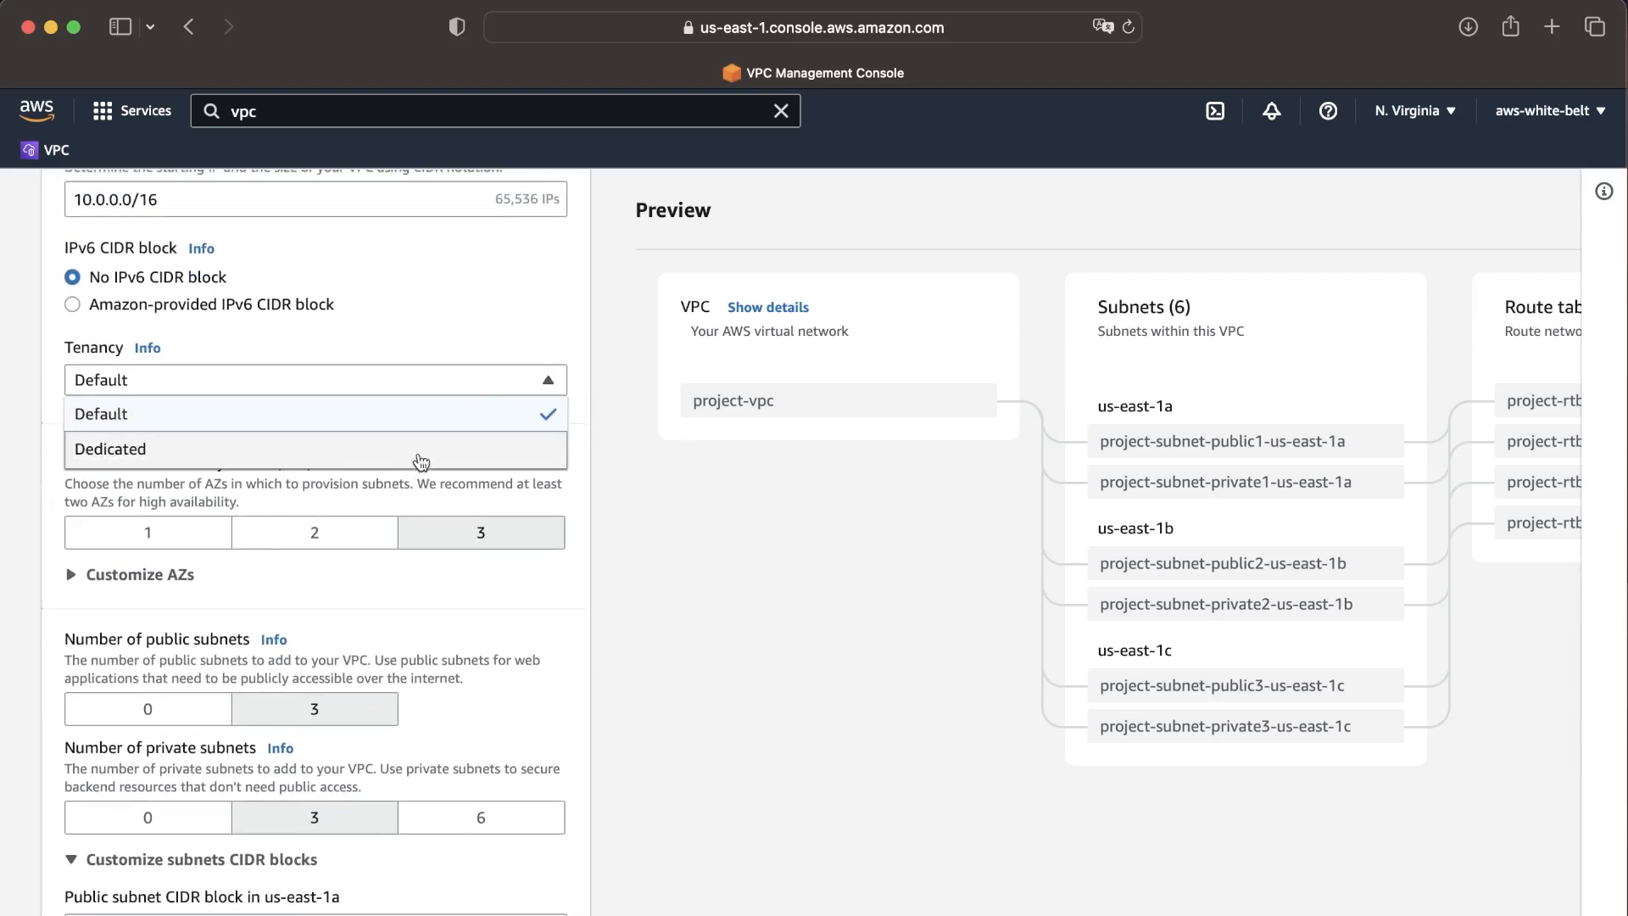
pyautogui.click(462, 362)
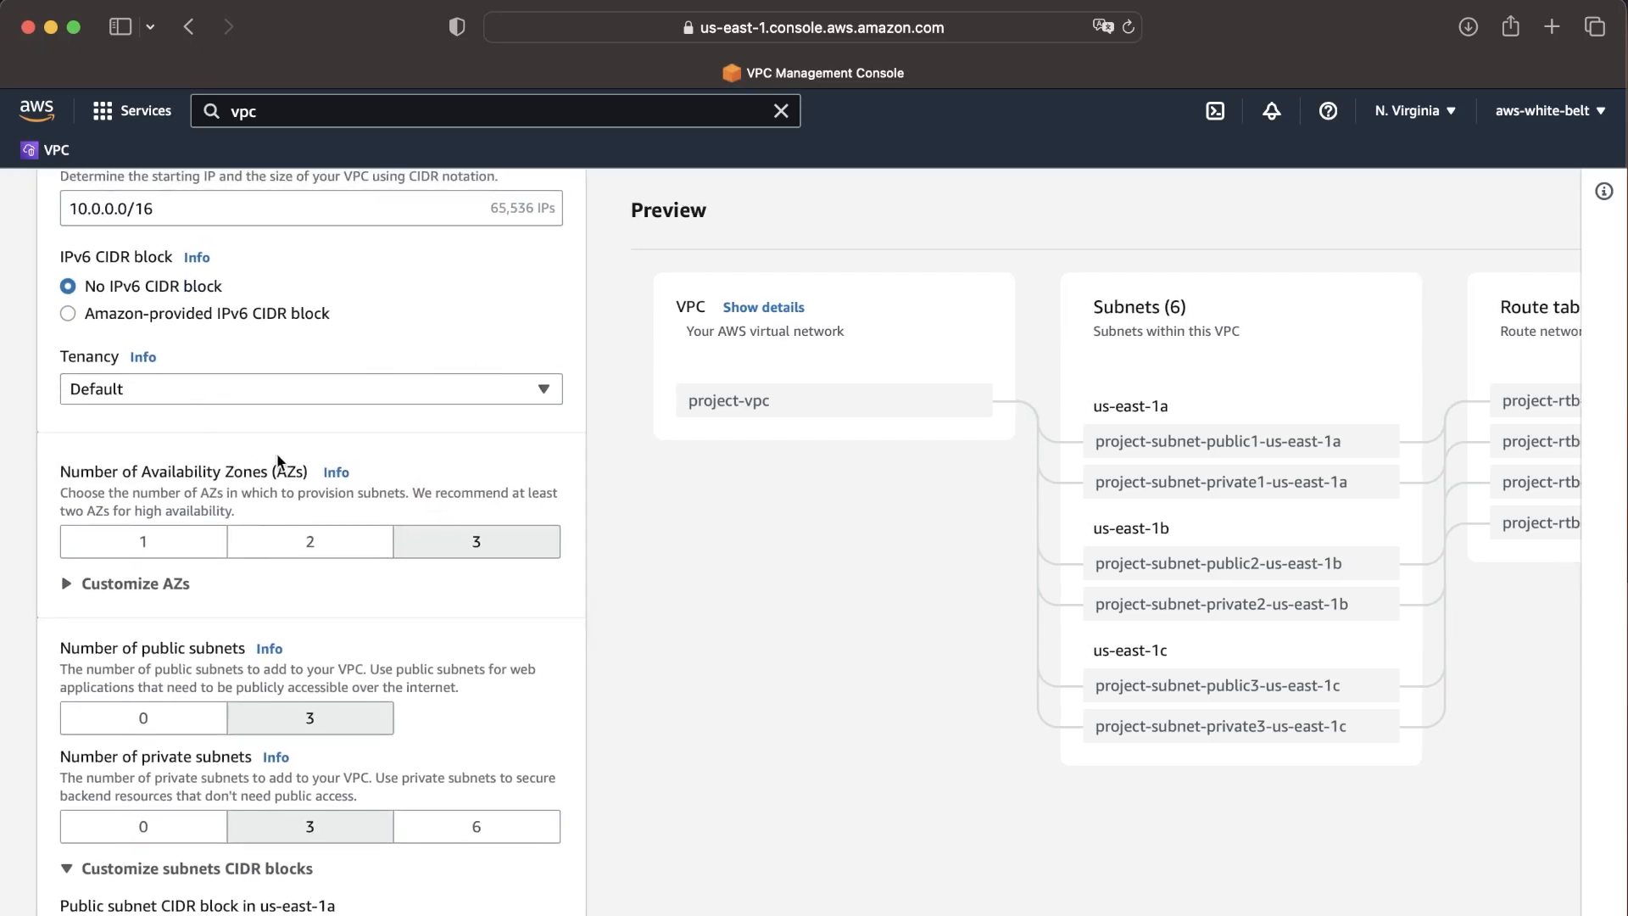
# Expand the availability zone customization and check the choices for the first zone, keeping us-east-1a.
pyautogui.scroll(-2, 269, 462)
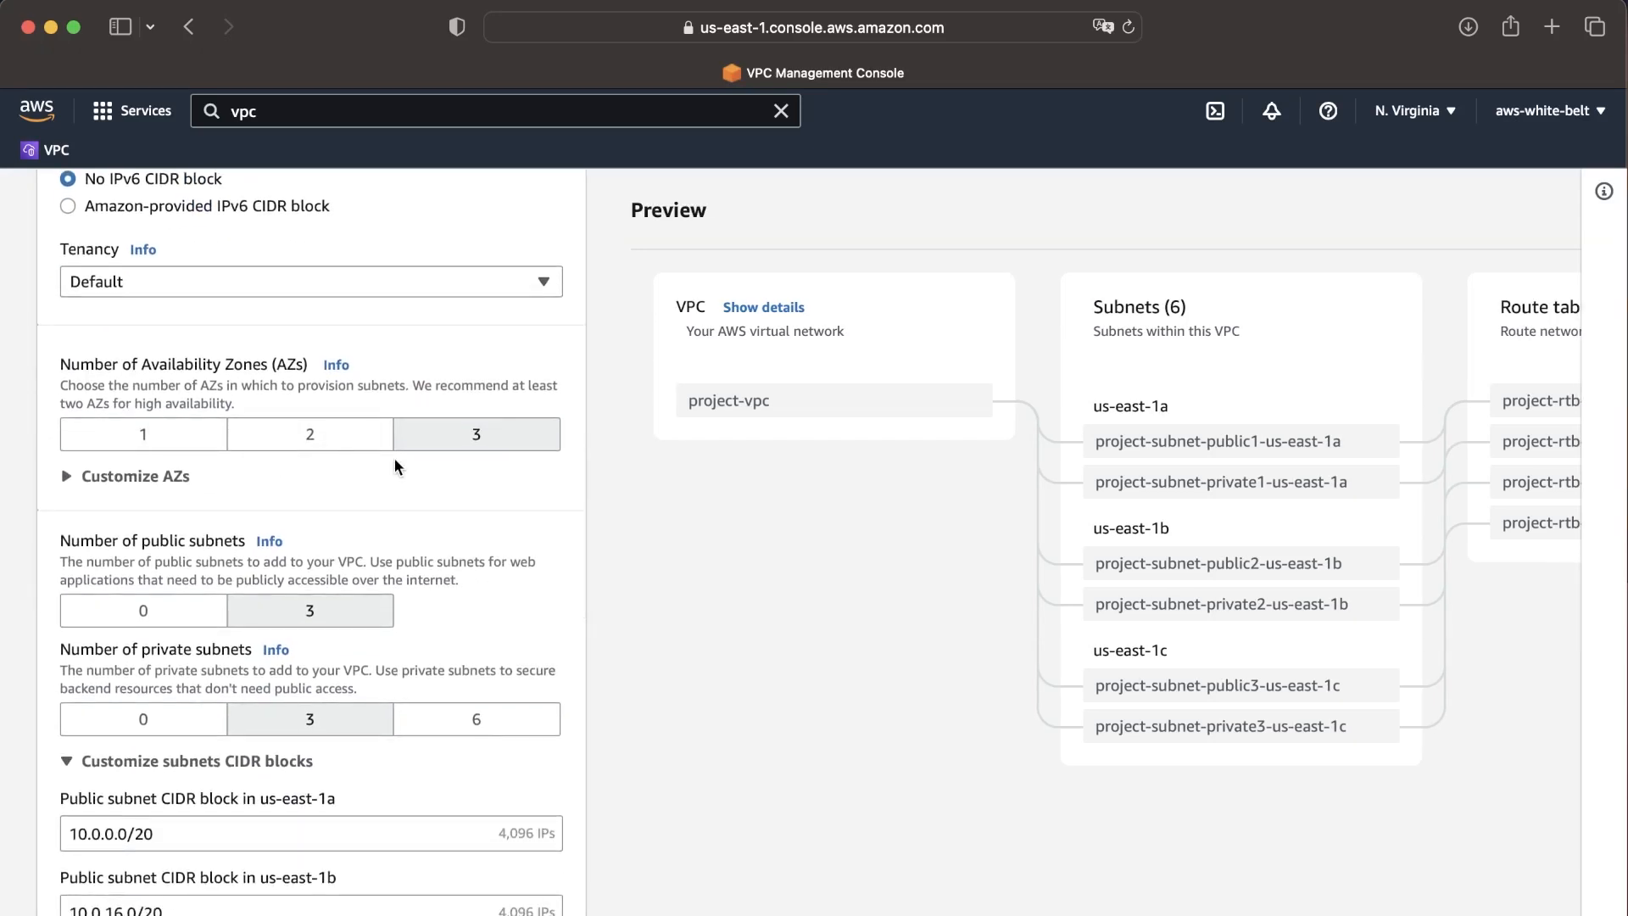
pyautogui.scroll(-1, 394, 458)
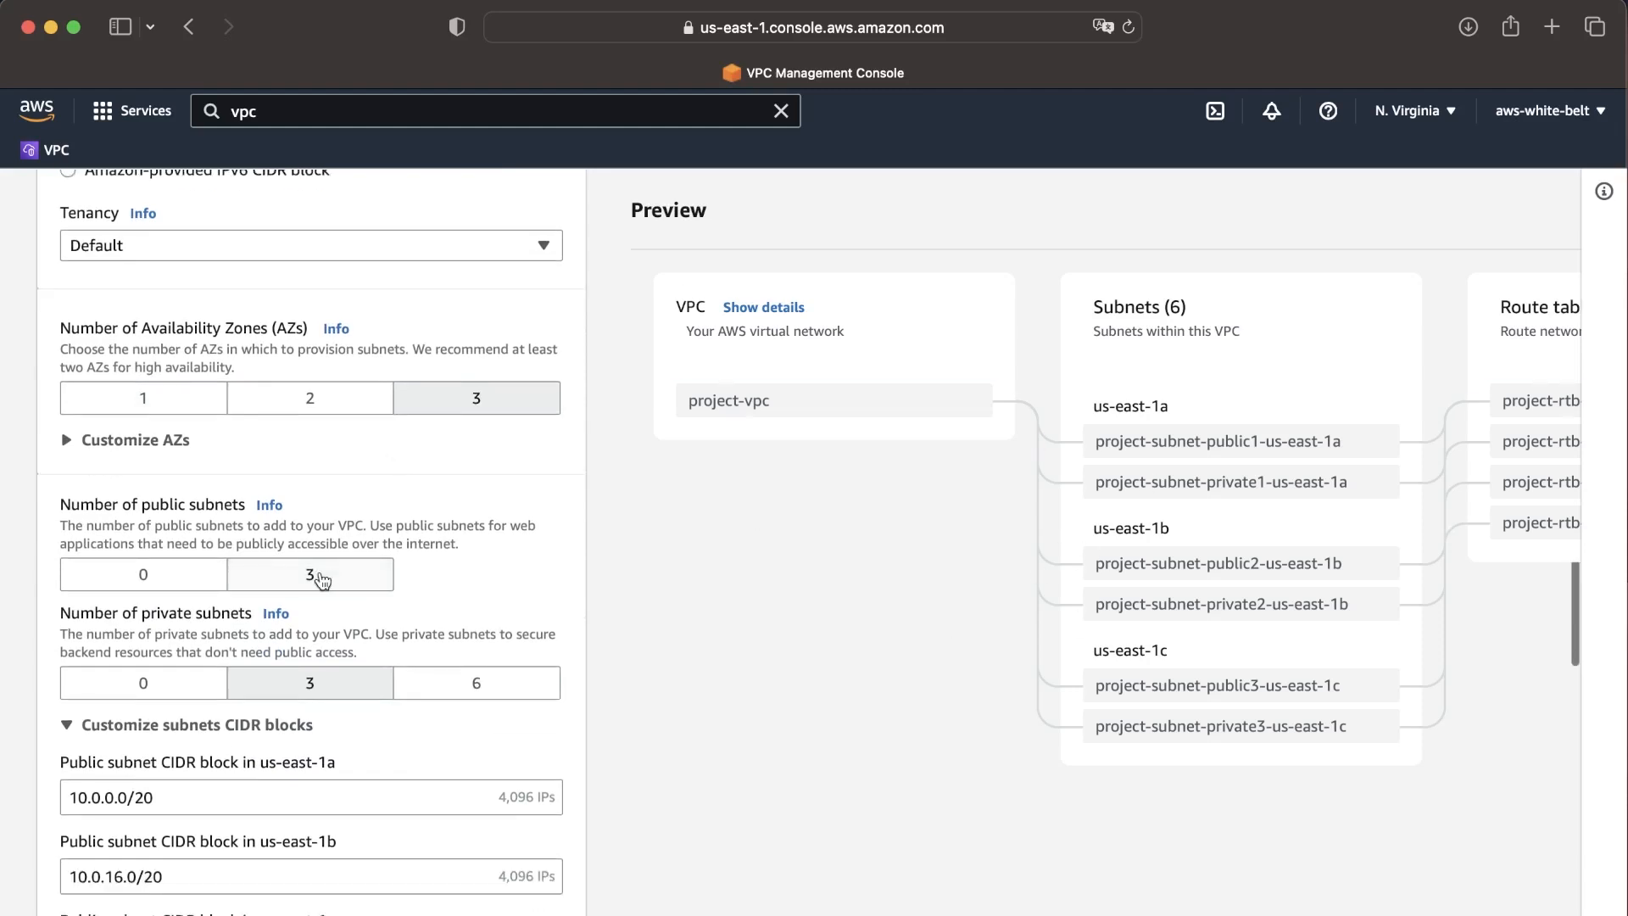
pyautogui.scroll(-3, 319, 570)
pyautogui.click(85, 303)
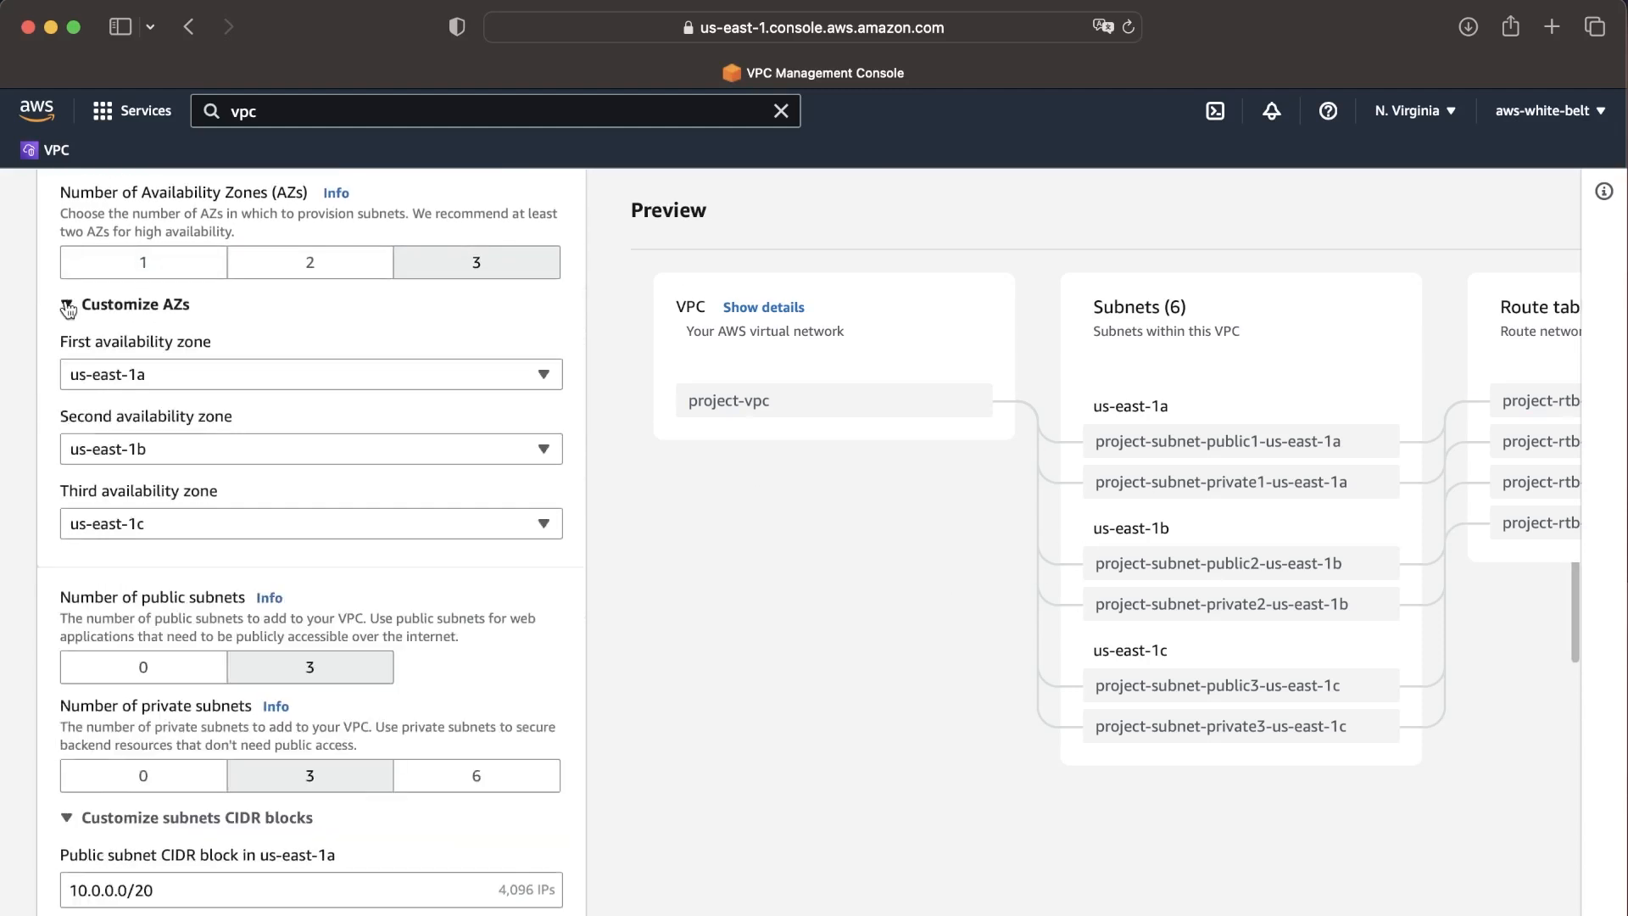
pyautogui.scroll(1, 638, 444)
pyautogui.hscroll(1, 638, 444)
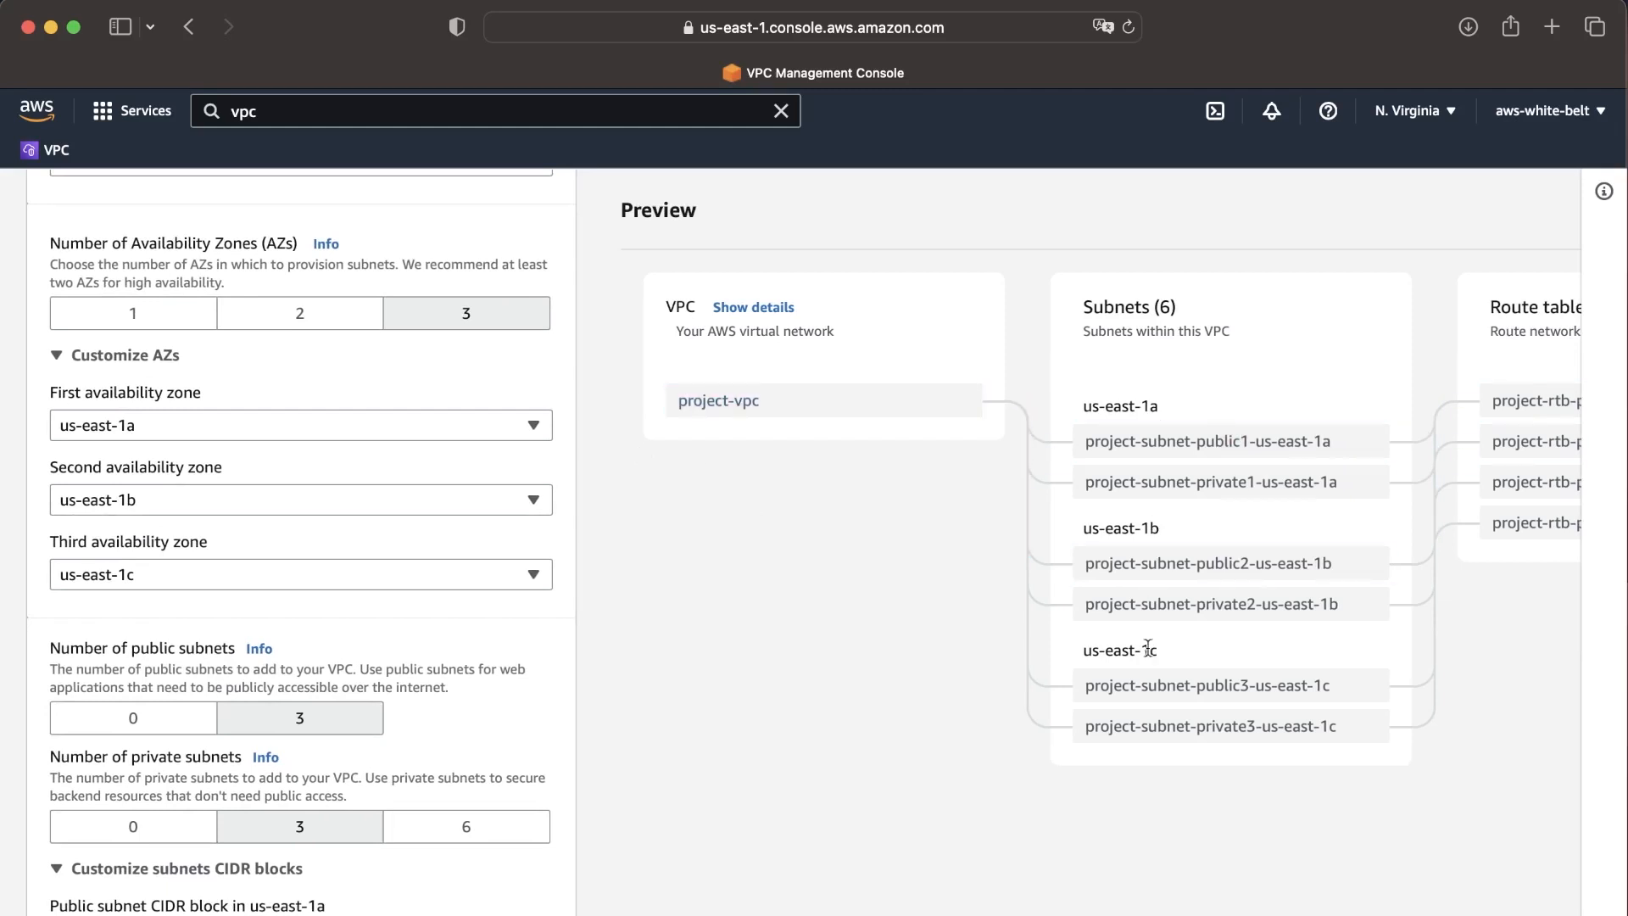
pyautogui.click(527, 424)
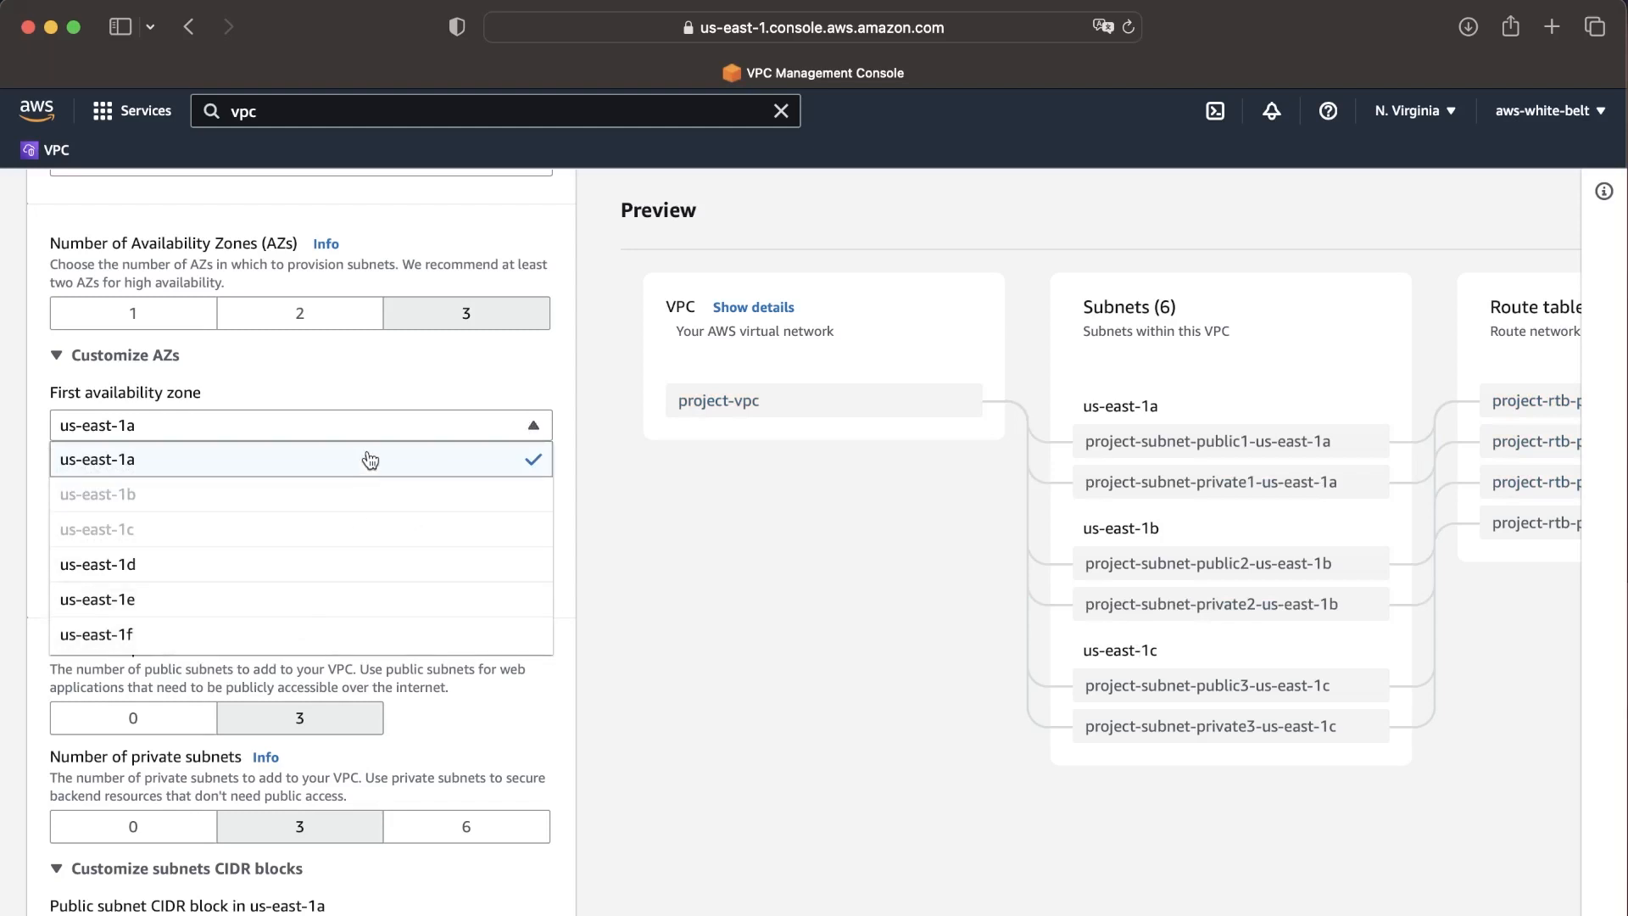
pyautogui.click(577, 585)
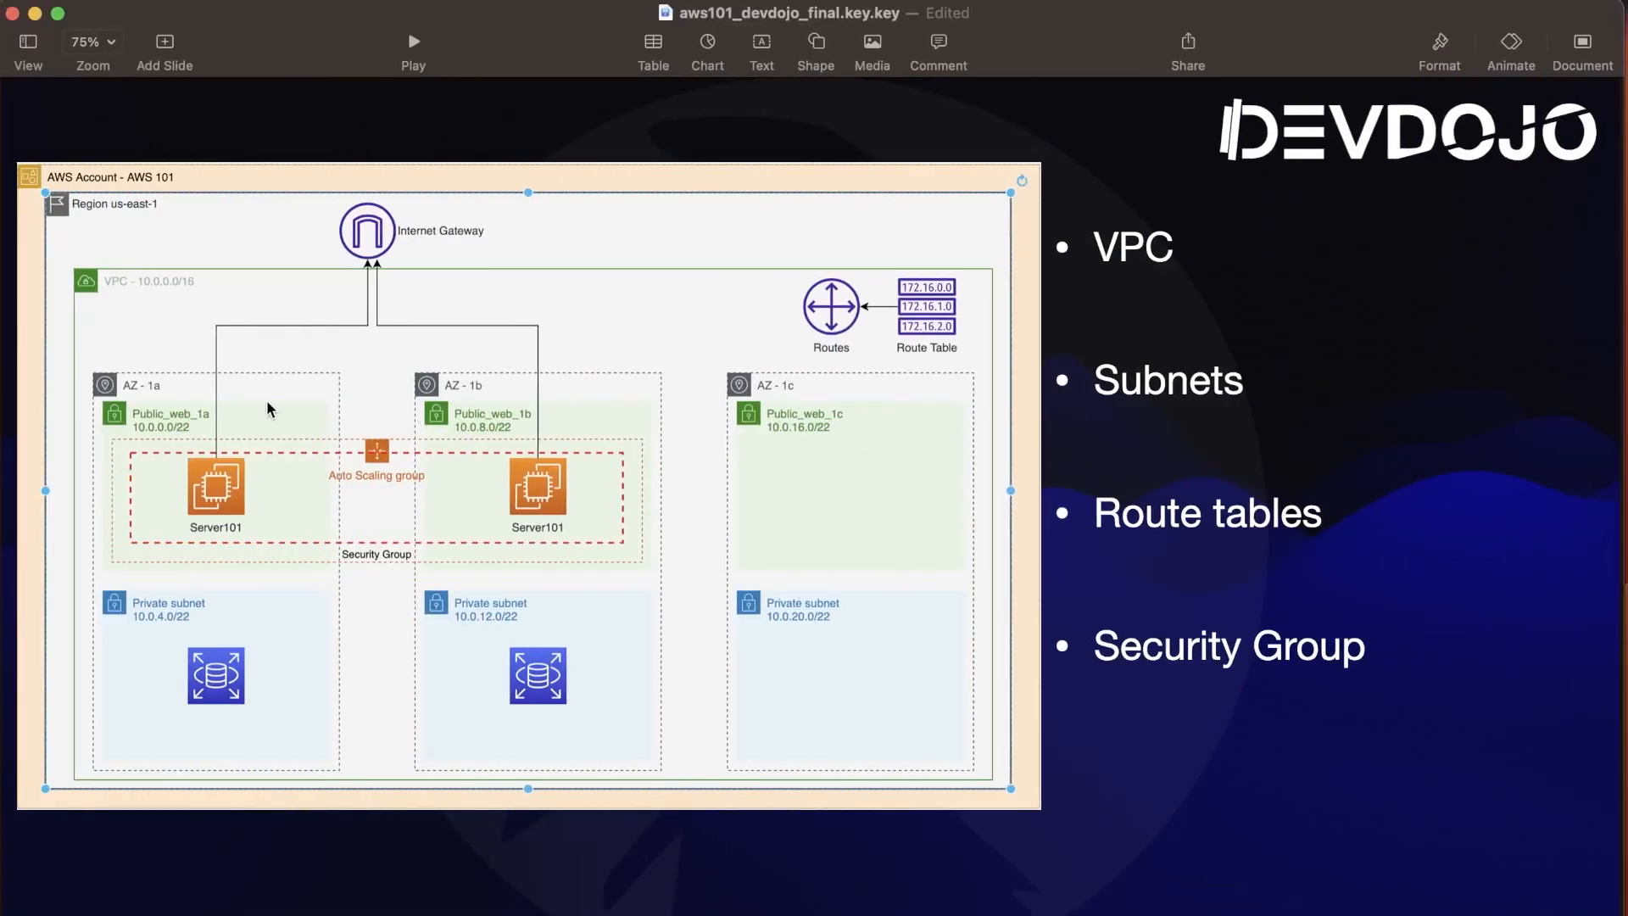
# Return from the architecture slide to the VPC form and review the subnet numbers and subnet CIDR blocks.
pyautogui.hotkey('ctrl', 'Right')
pyautogui.hotkey('ctrl', 'Right')
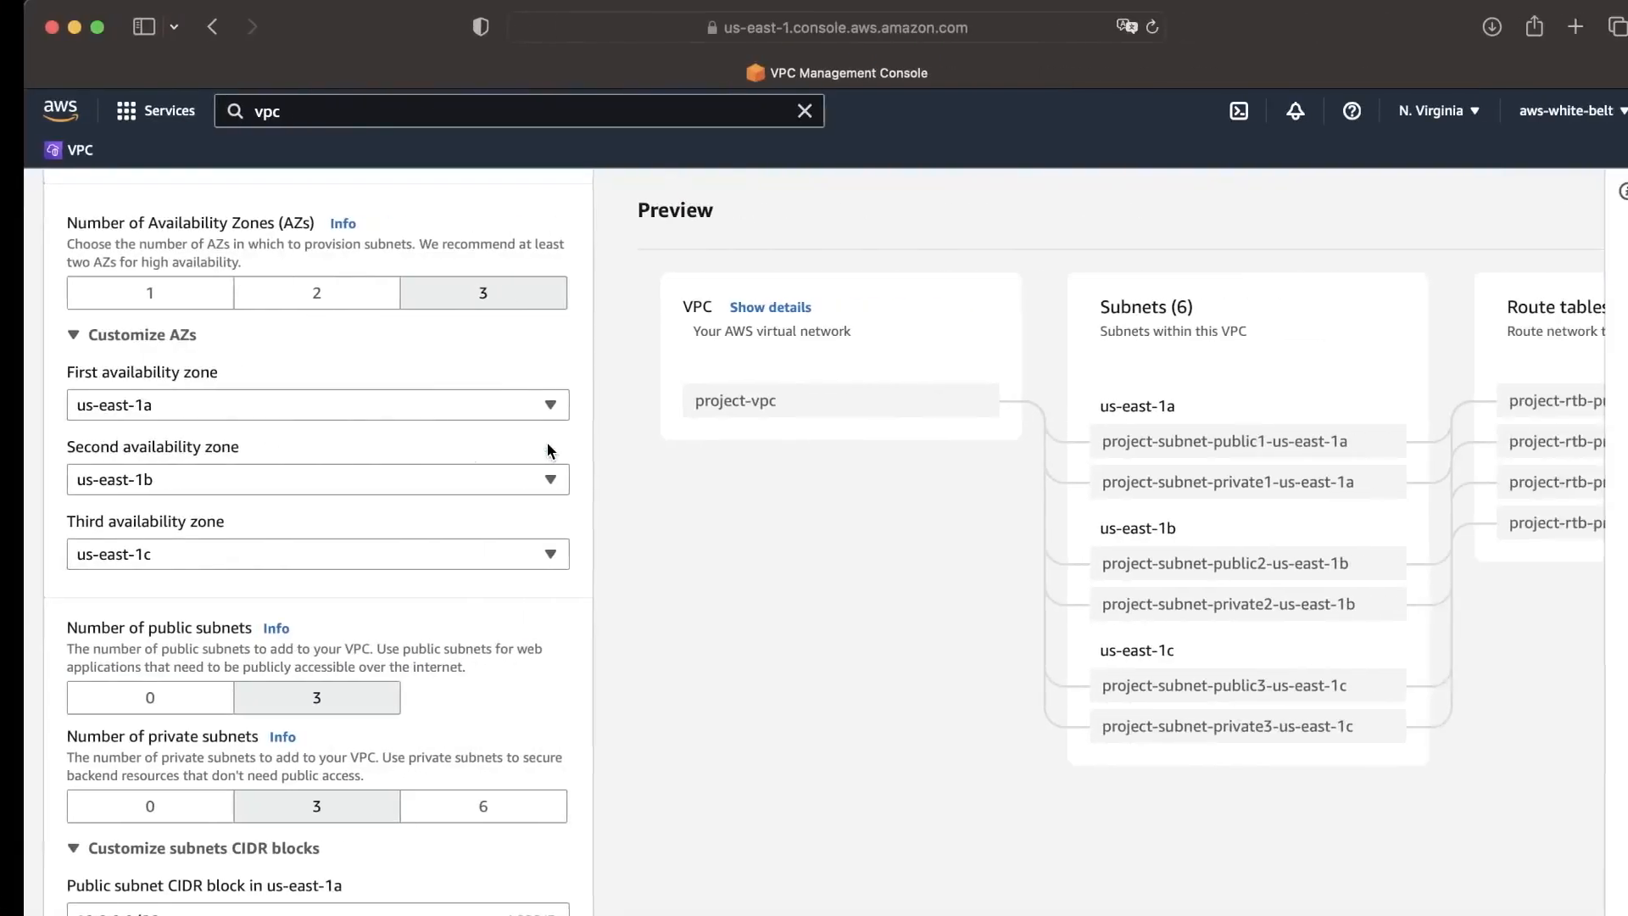
pyautogui.scroll(-3, 383, 649)
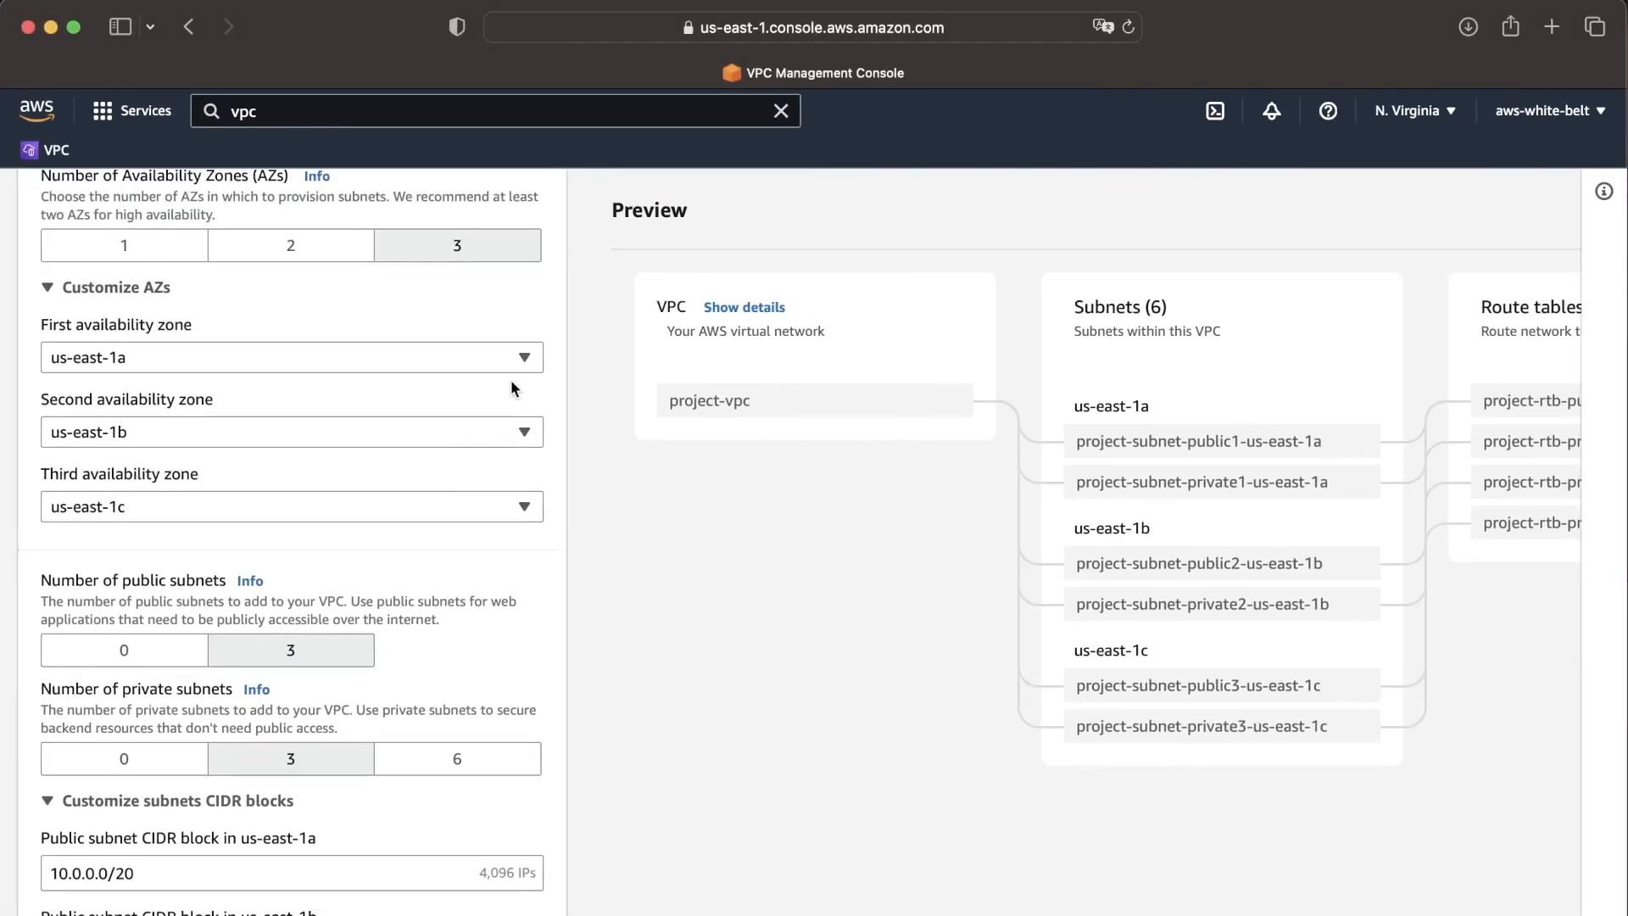
pyautogui.scroll(-4, 339, 576)
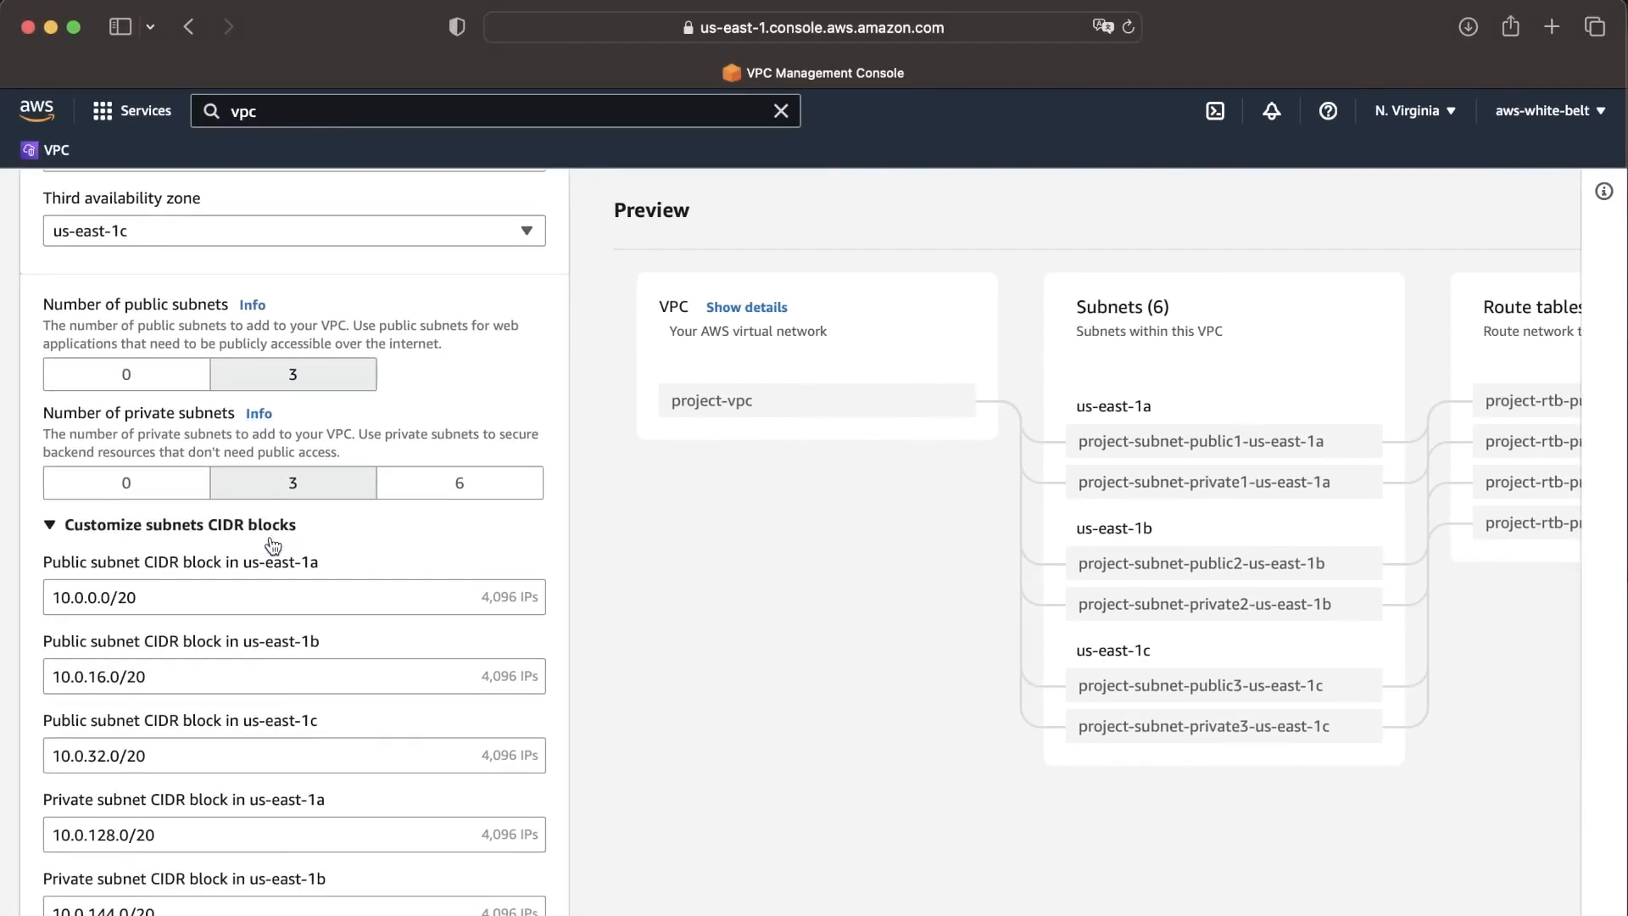
pyautogui.rightClick(273, 534)
pyautogui.click(761, 578)
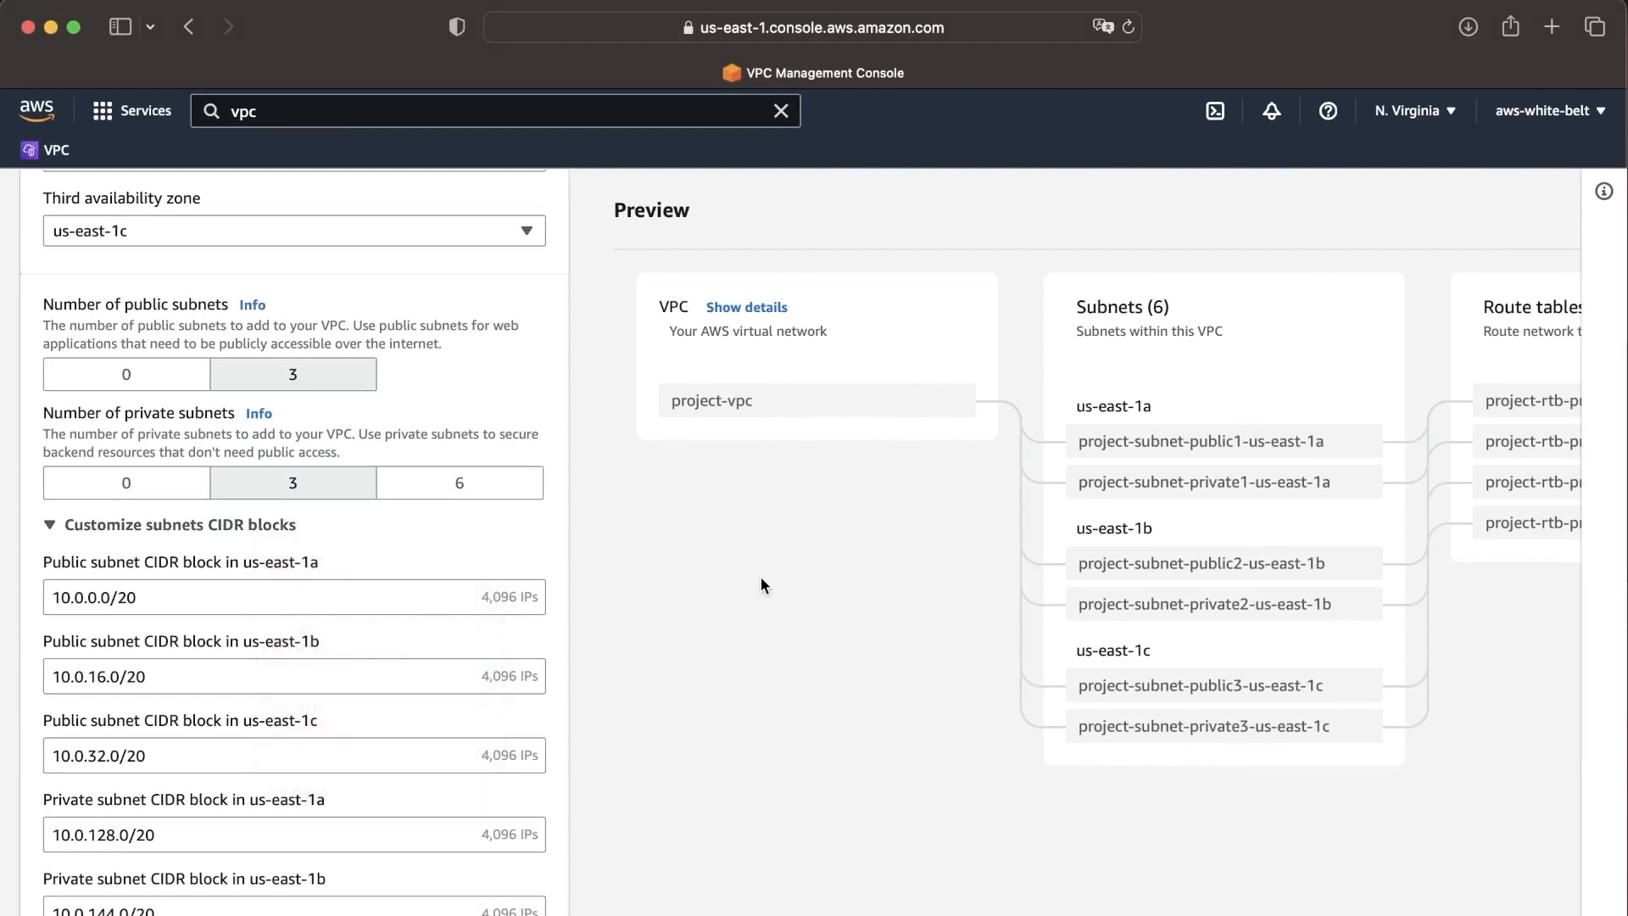
# Show the resource details in the VPC preview and examine the CIDR blocks of the VPC and its subnets.
pyautogui.hscroll(3, 885, 562)
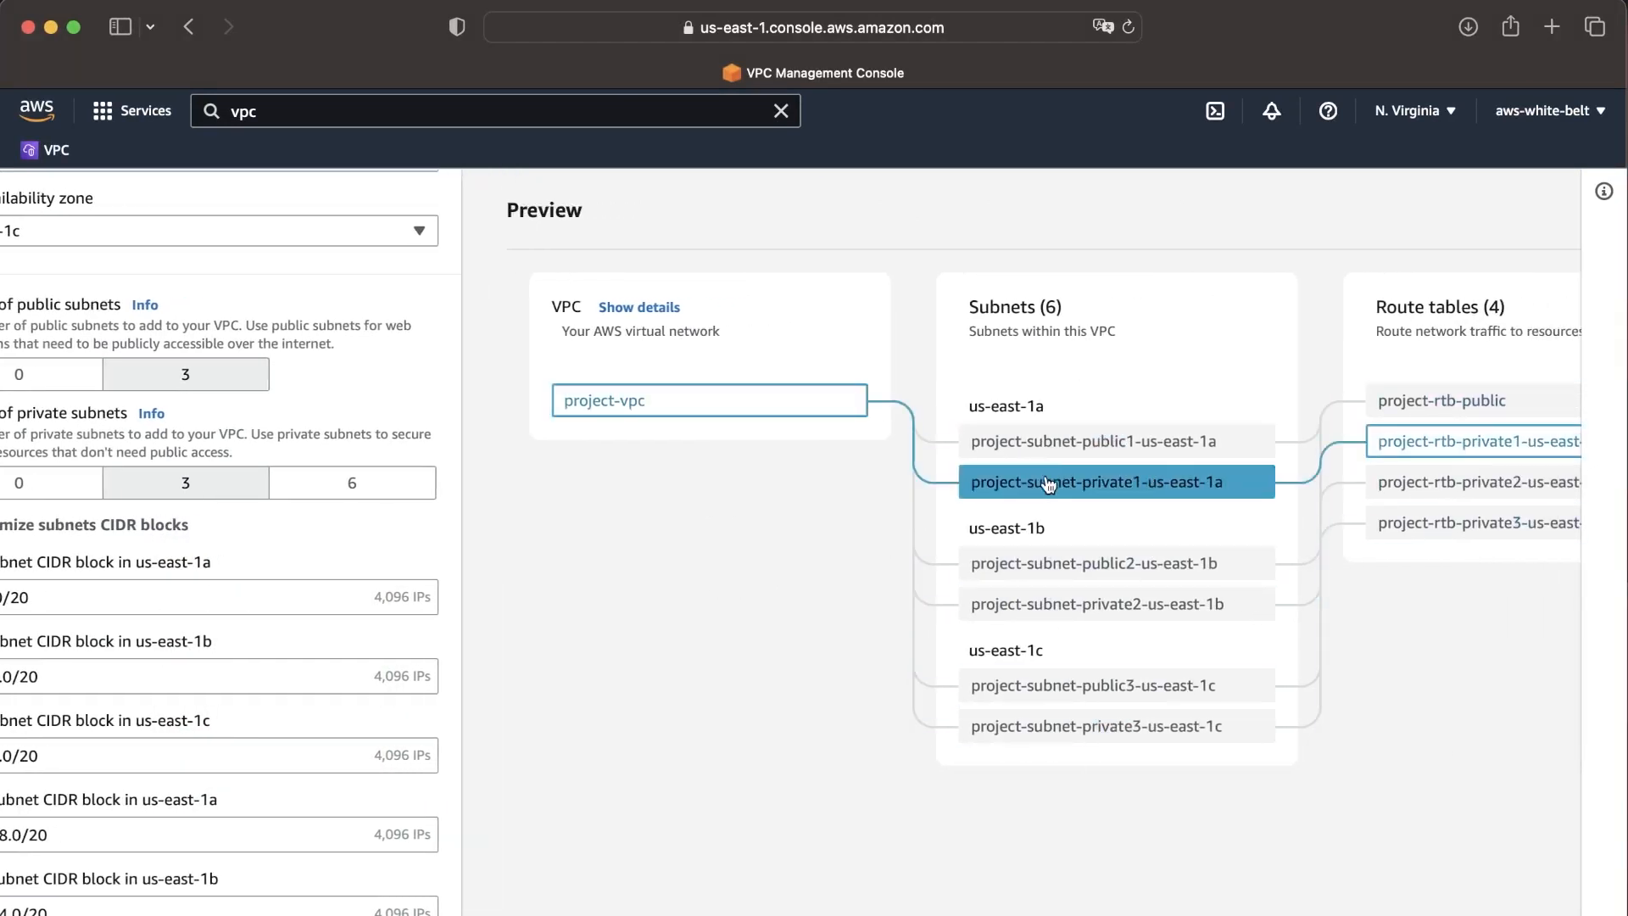
pyautogui.hscroll(-3, 725, 578)
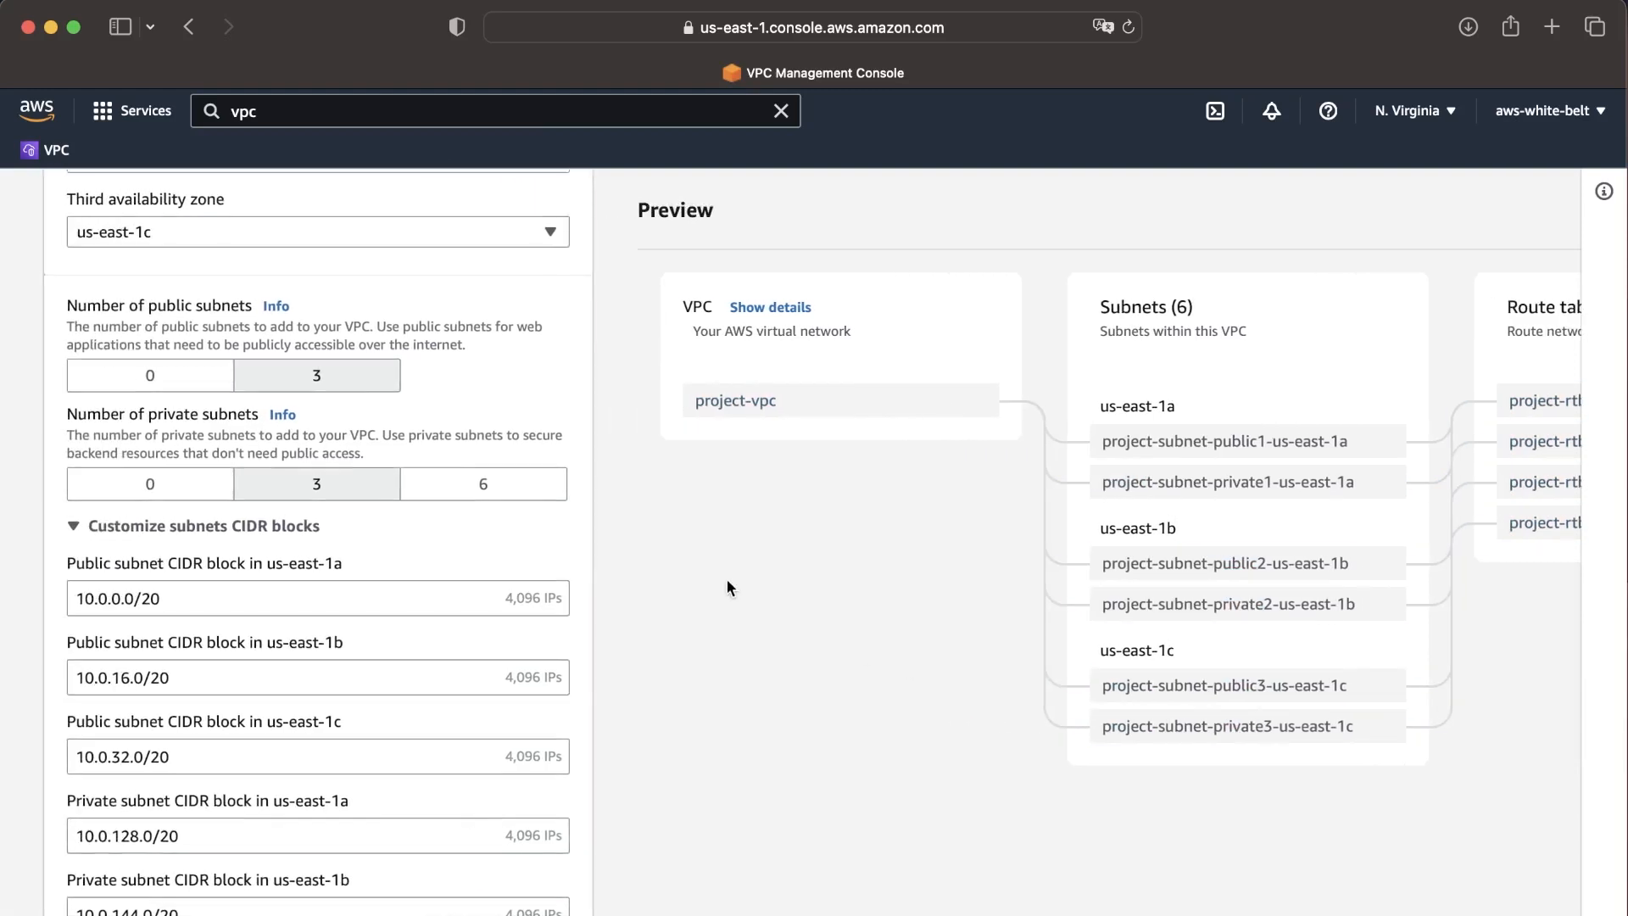
pyautogui.click(787, 309)
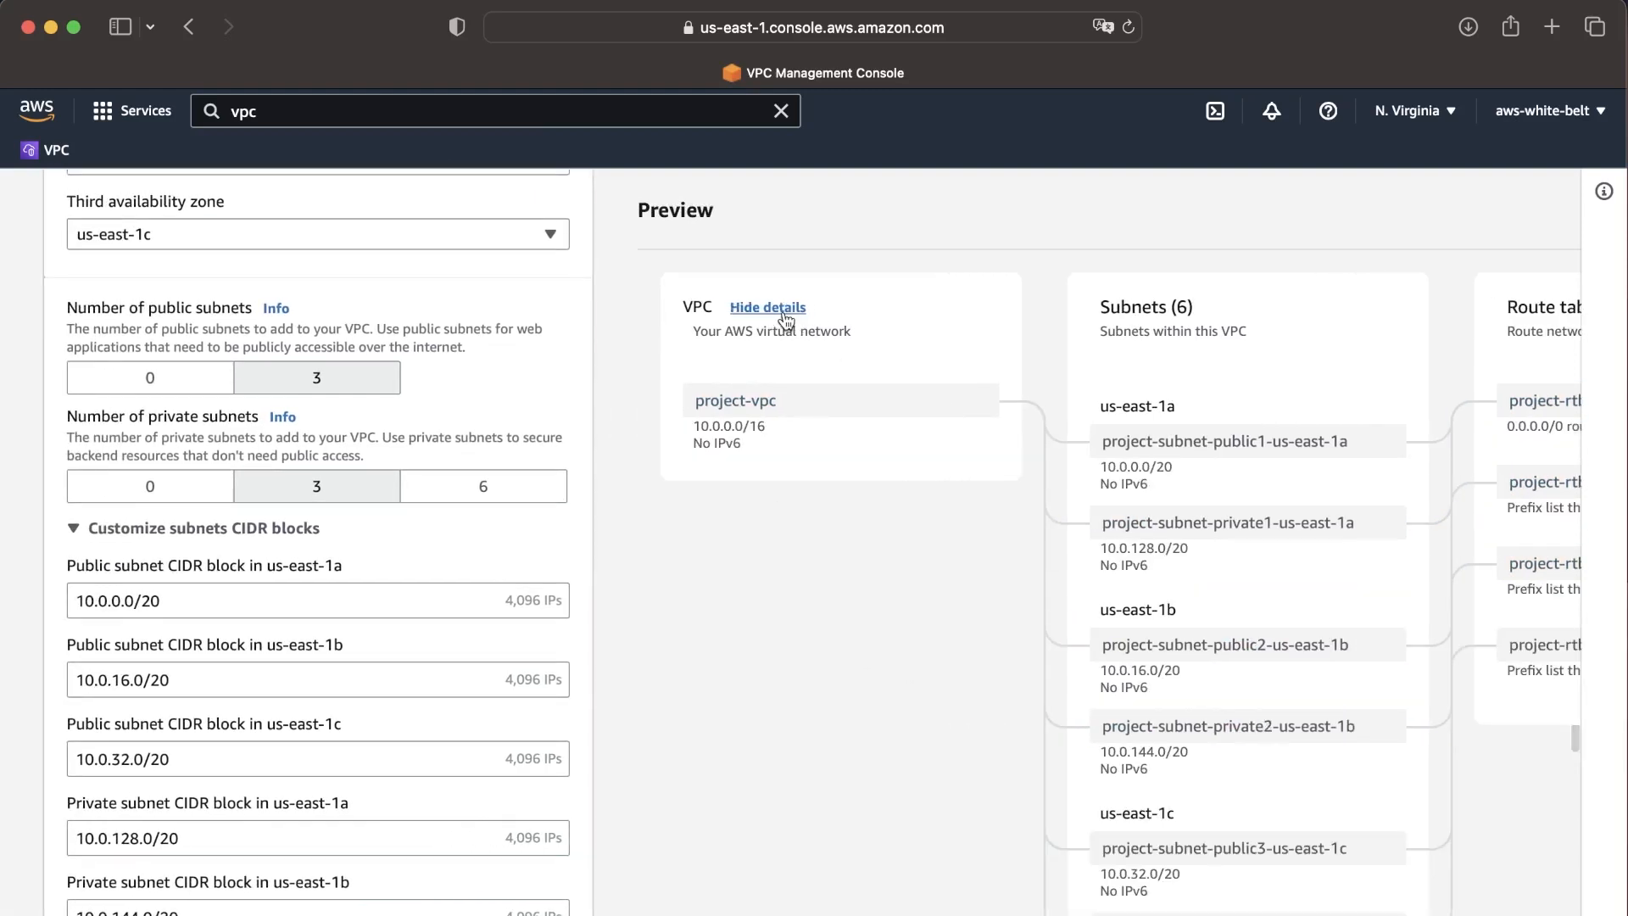
pyautogui.hscroll(2, 842, 580)
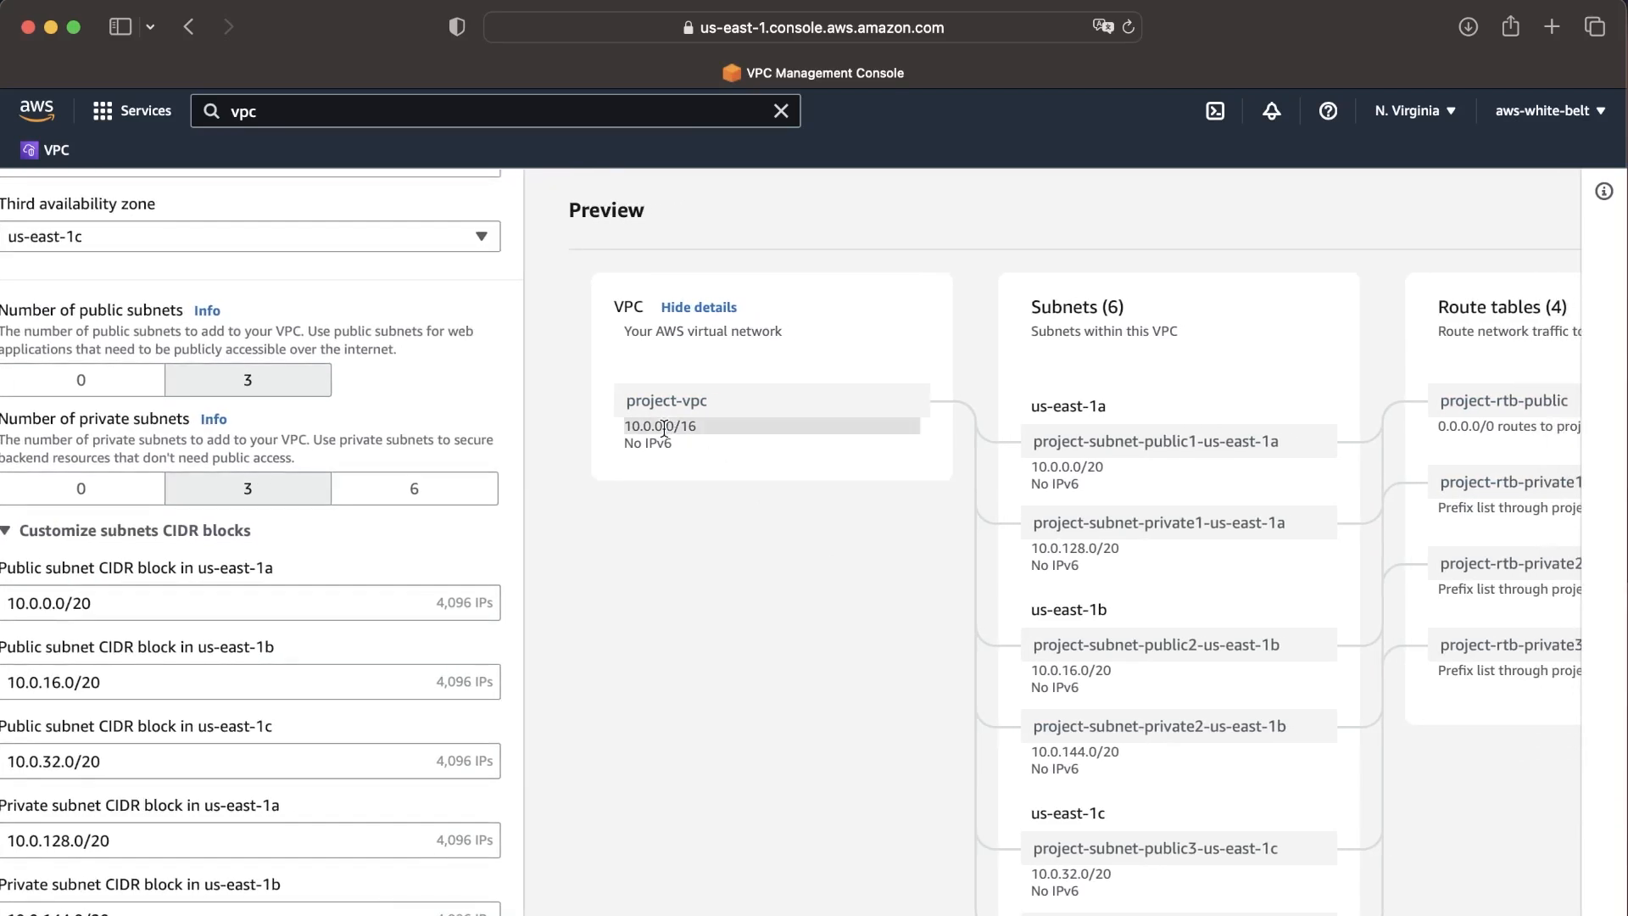
pyautogui.hscroll(1, 758, 472)
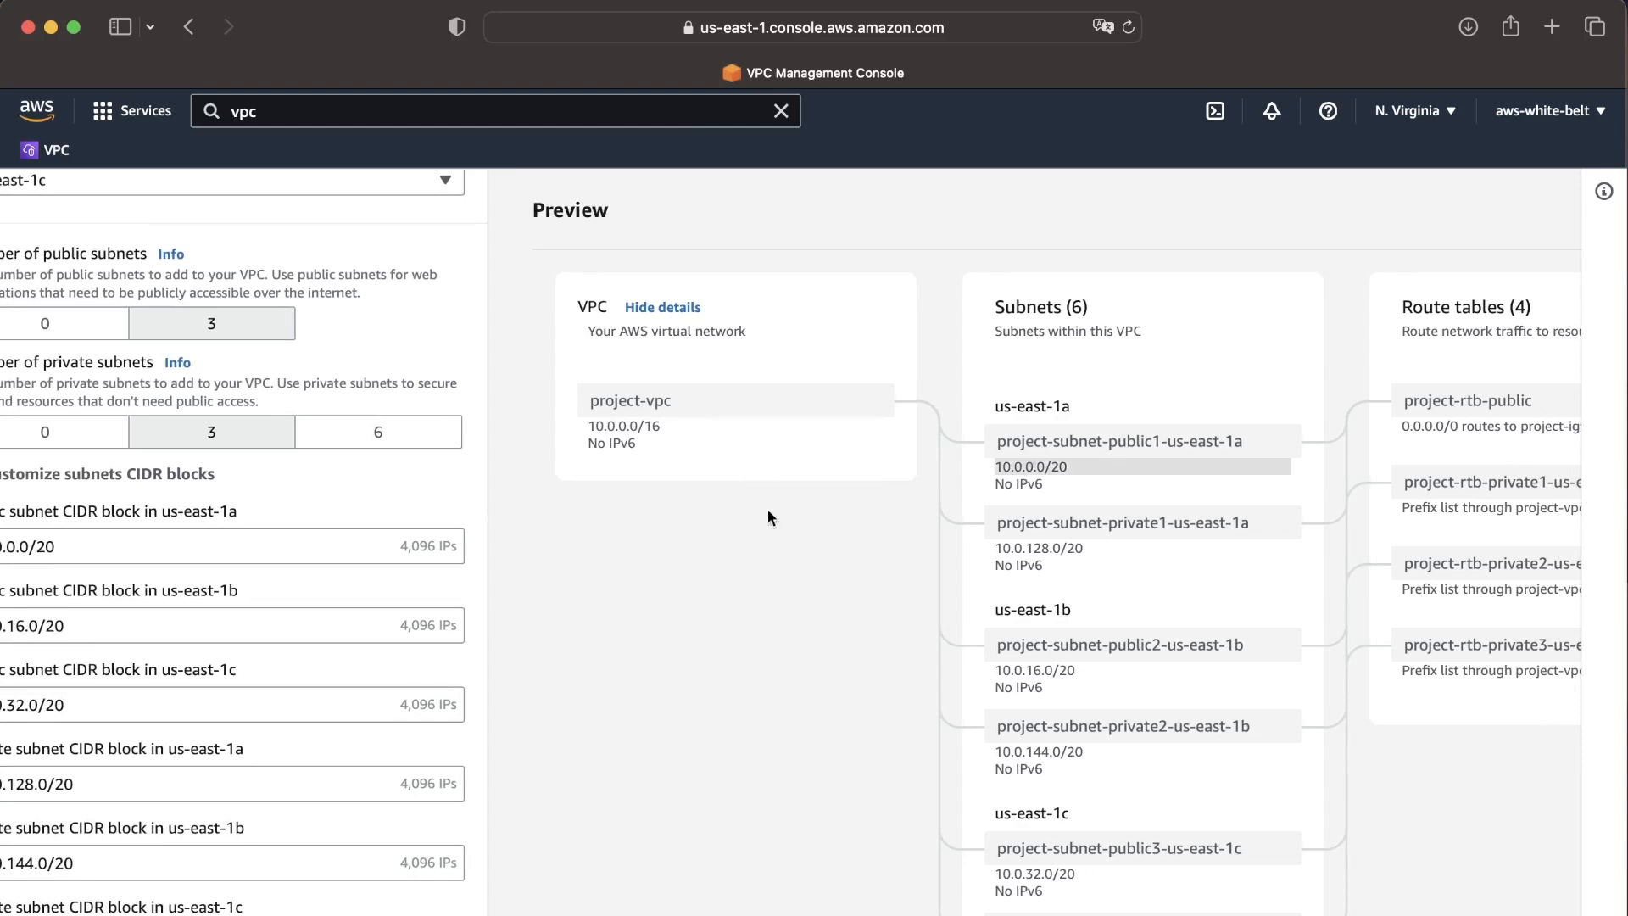
pyautogui.hscroll(-3, 768, 518)
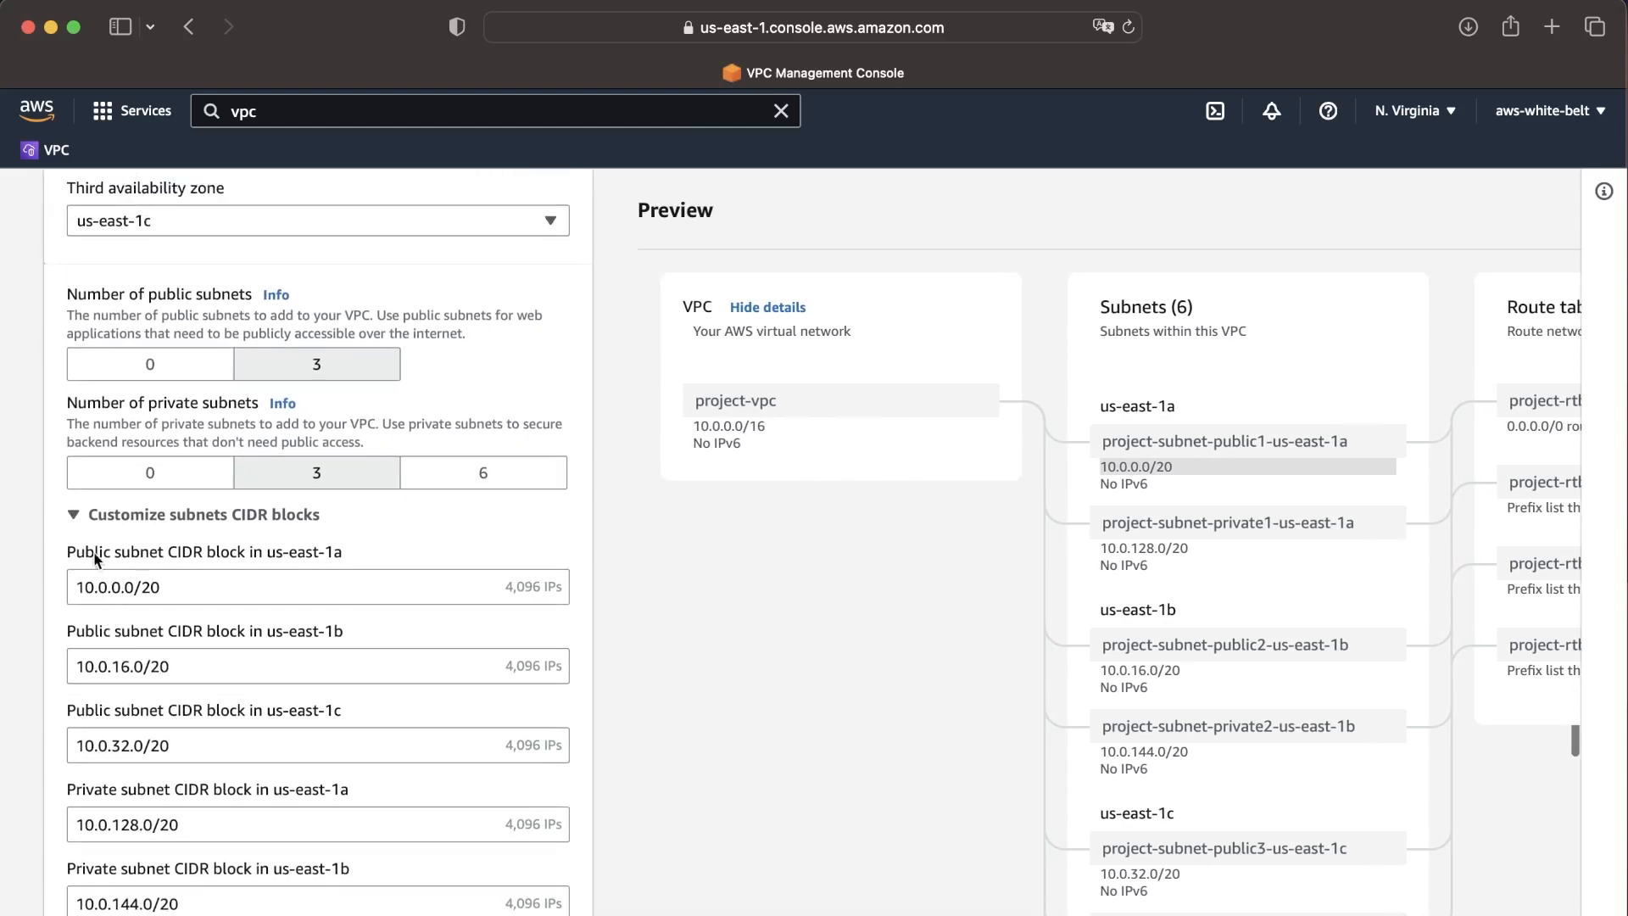
# Collapse the subnet CIDR customization, check the planned subnet ranges in the Keynote architecture diagram, and return to the VPC form.
pyautogui.click(73, 514)
pyautogui.scroll(1, 254, 574)
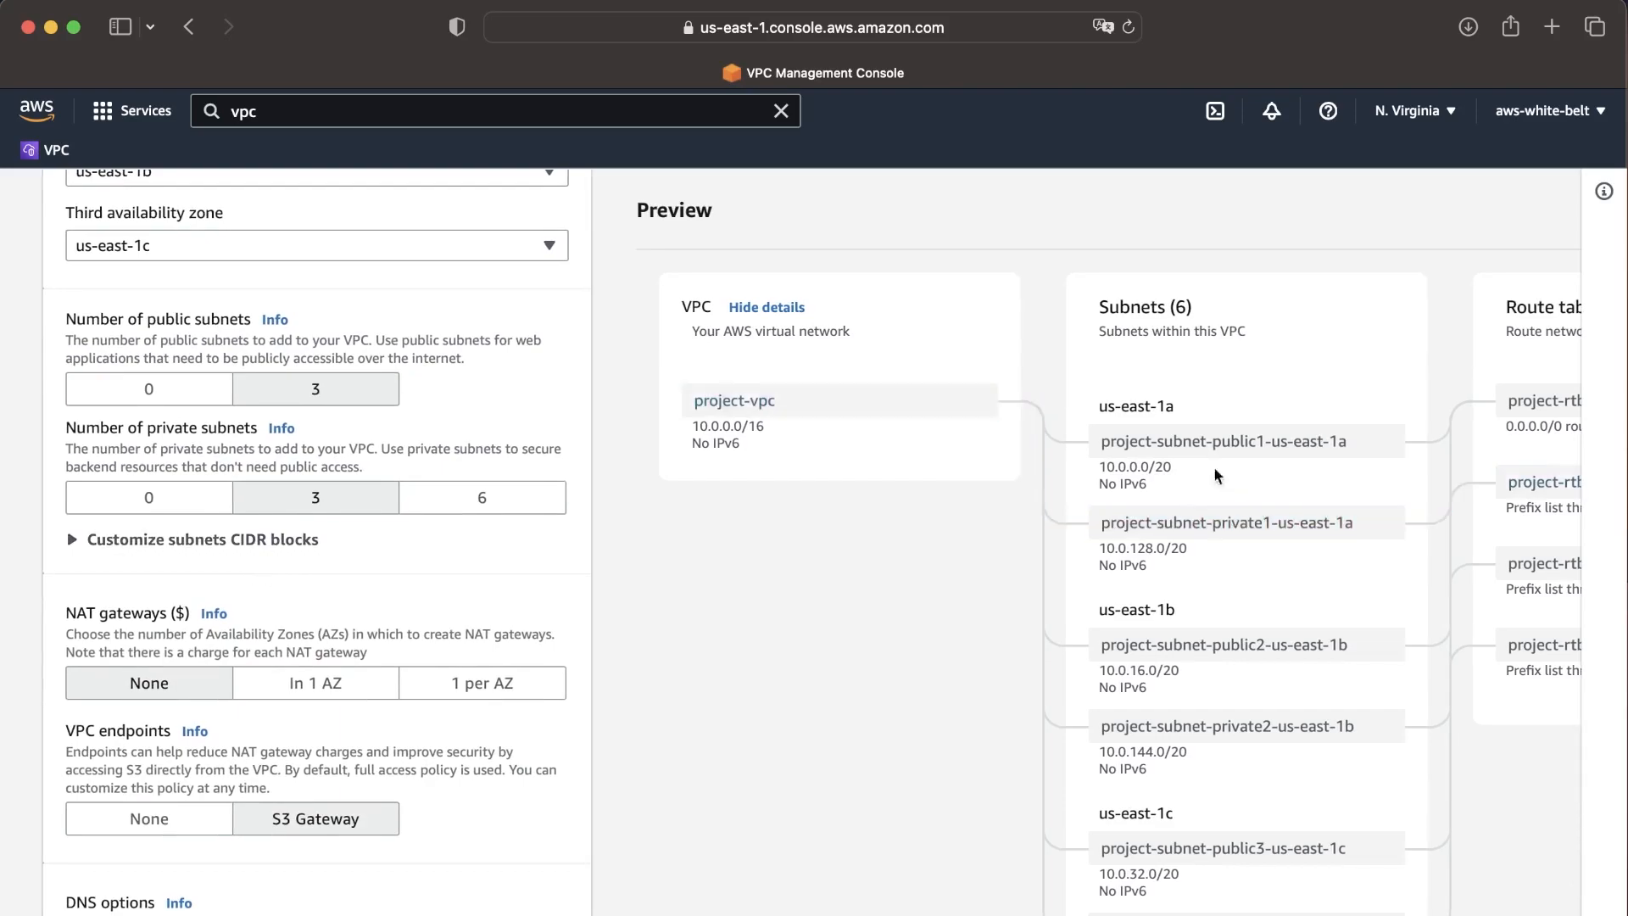
pyautogui.hotkey('ctrl', 'Left')
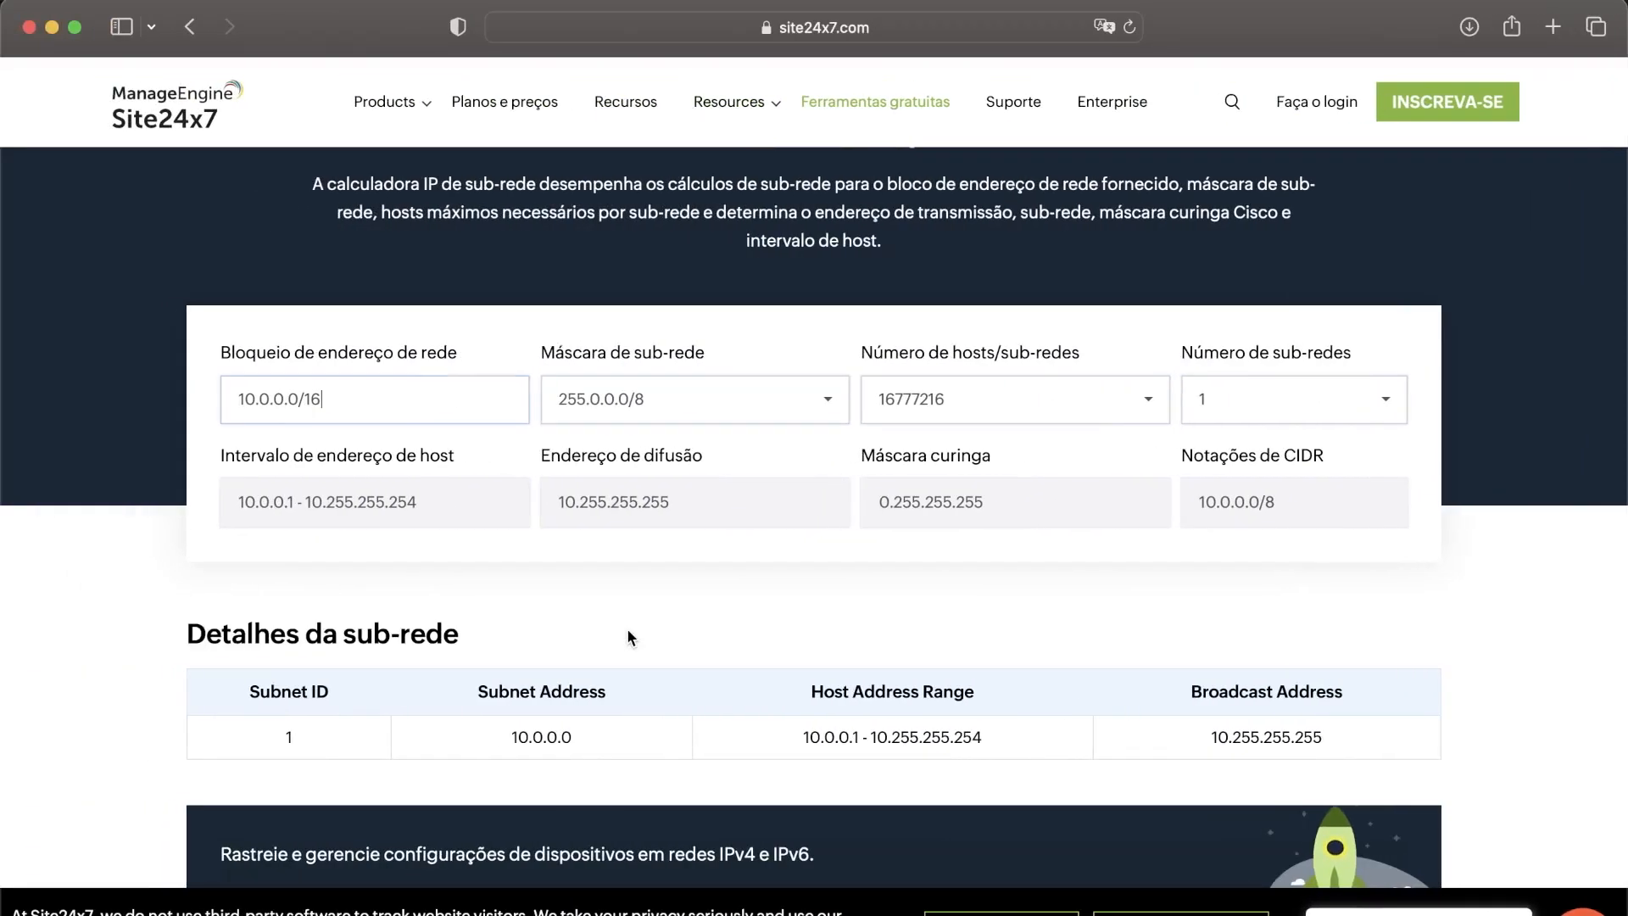
pyautogui.hotkey('ctrl', 'Left')
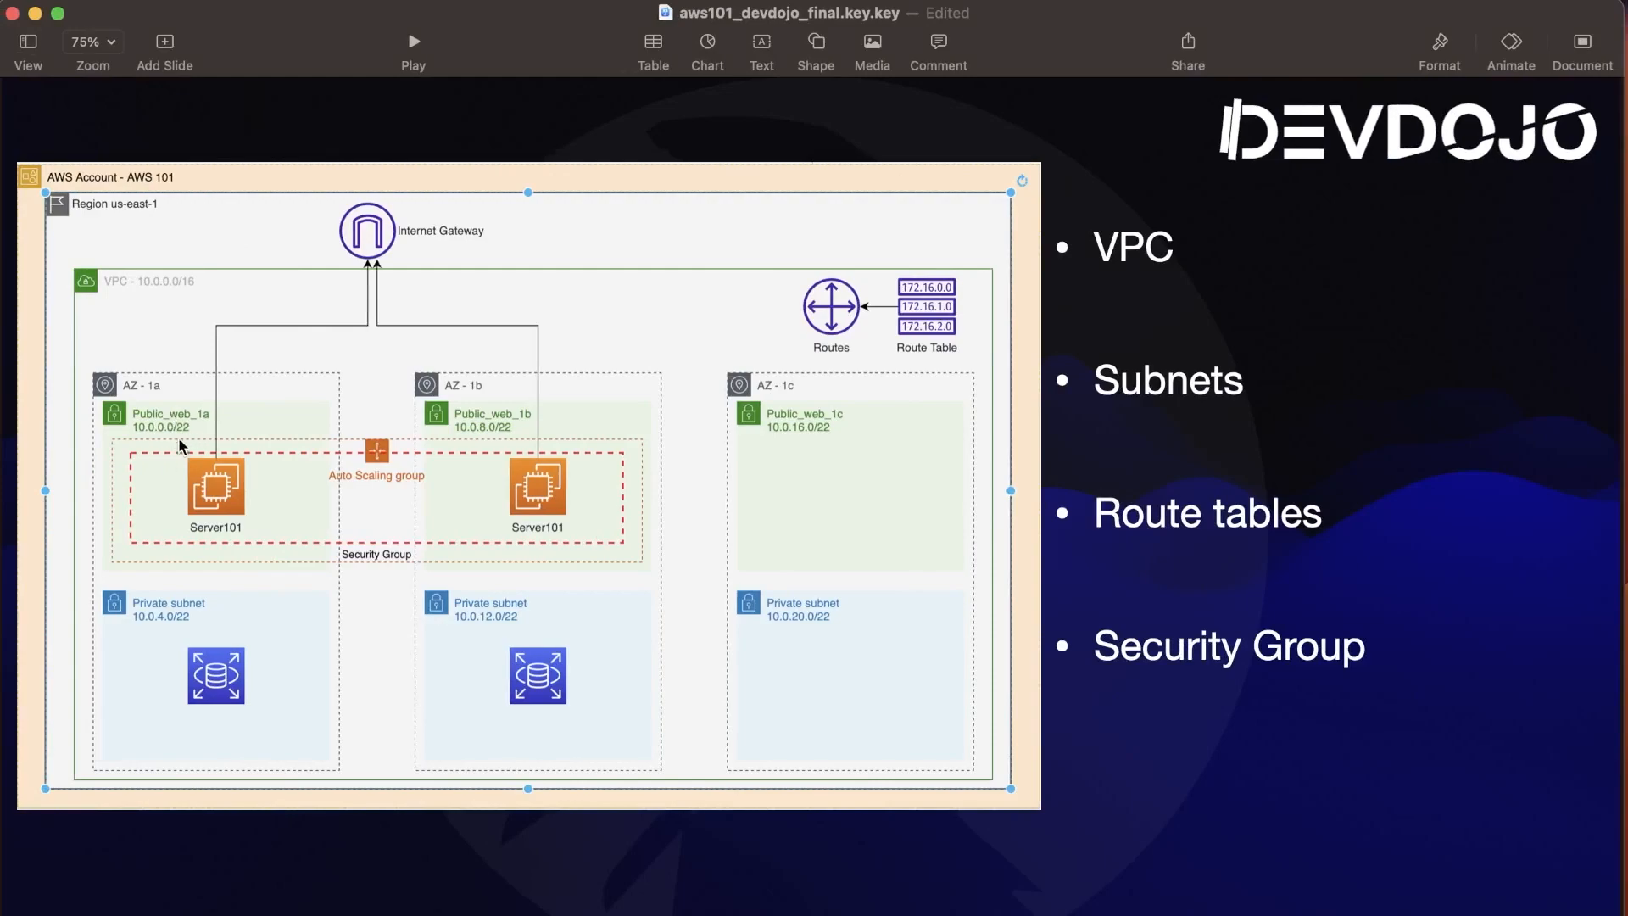
pyautogui.hotkey('ctrl', 'Right')
pyautogui.hotkey('ctrl', 'Right')
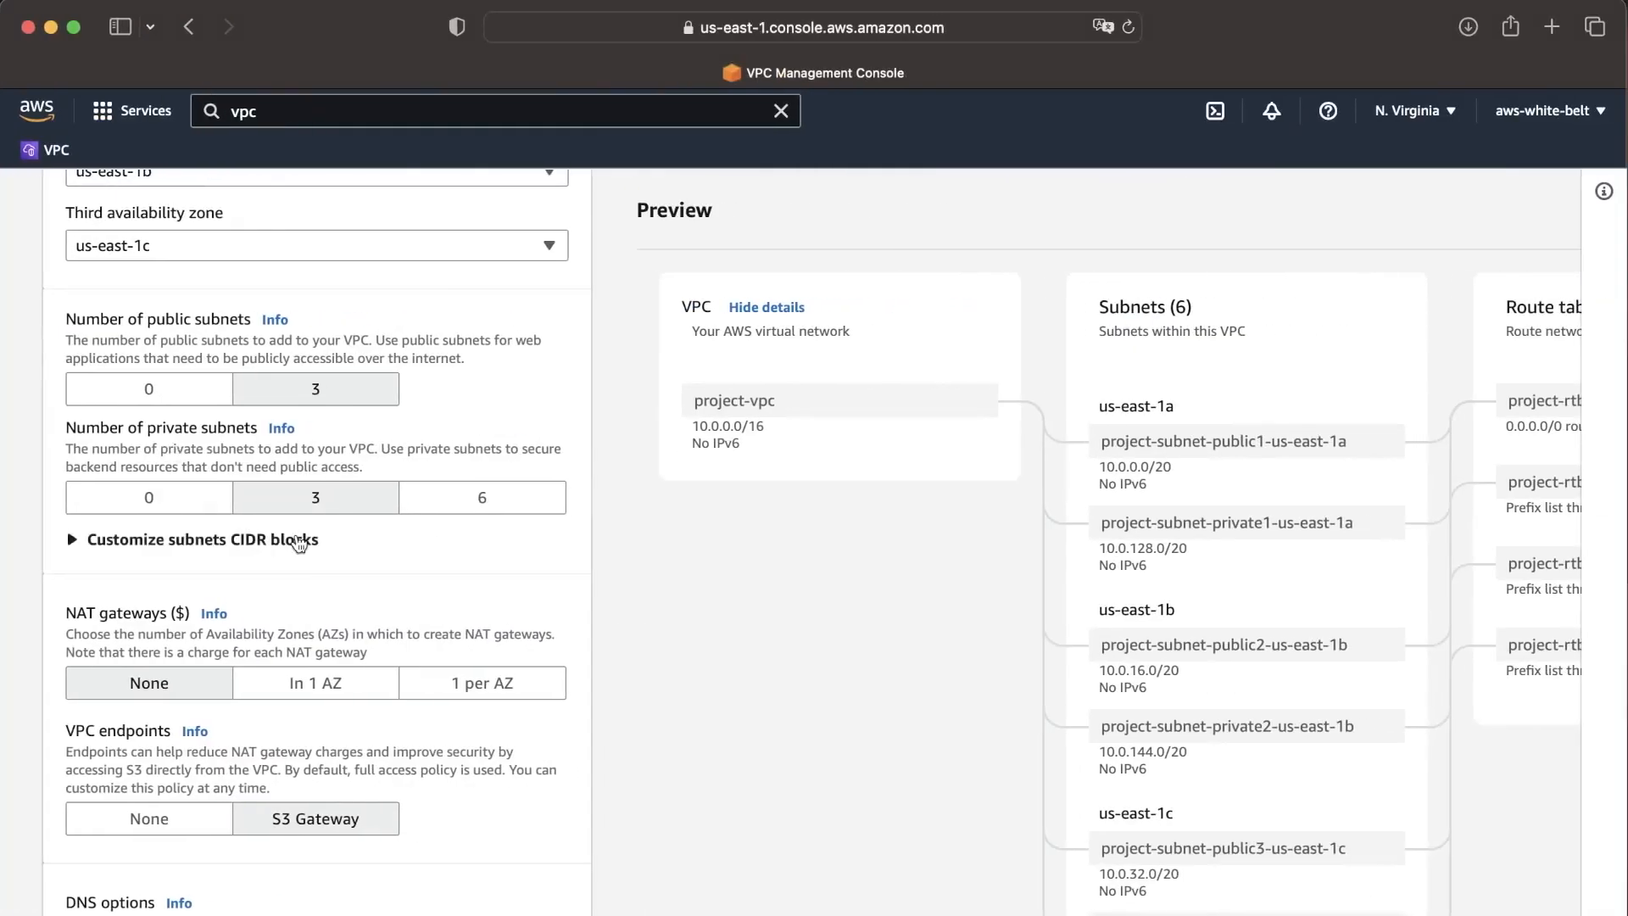
# Expand the subnet CIDR customization and set the public subnet CIDR block in us-east-1a to 10.0.0.0/22.
pyautogui.click(92, 543)
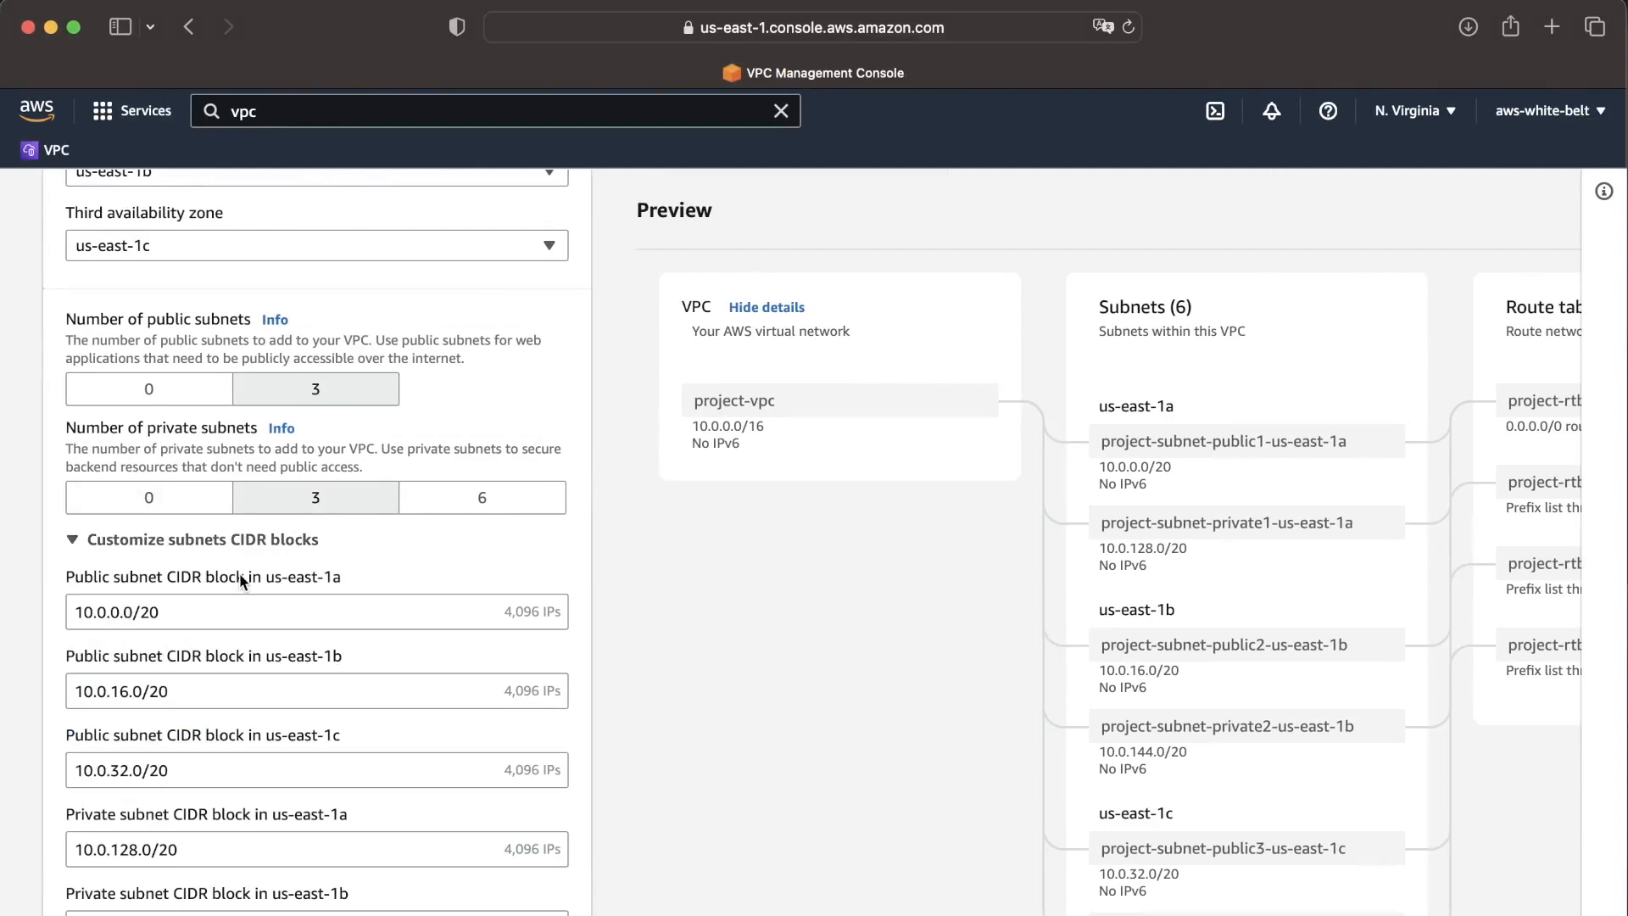
pyautogui.scroll(-2, 239, 576)
pyautogui.scroll(1, 240, 576)
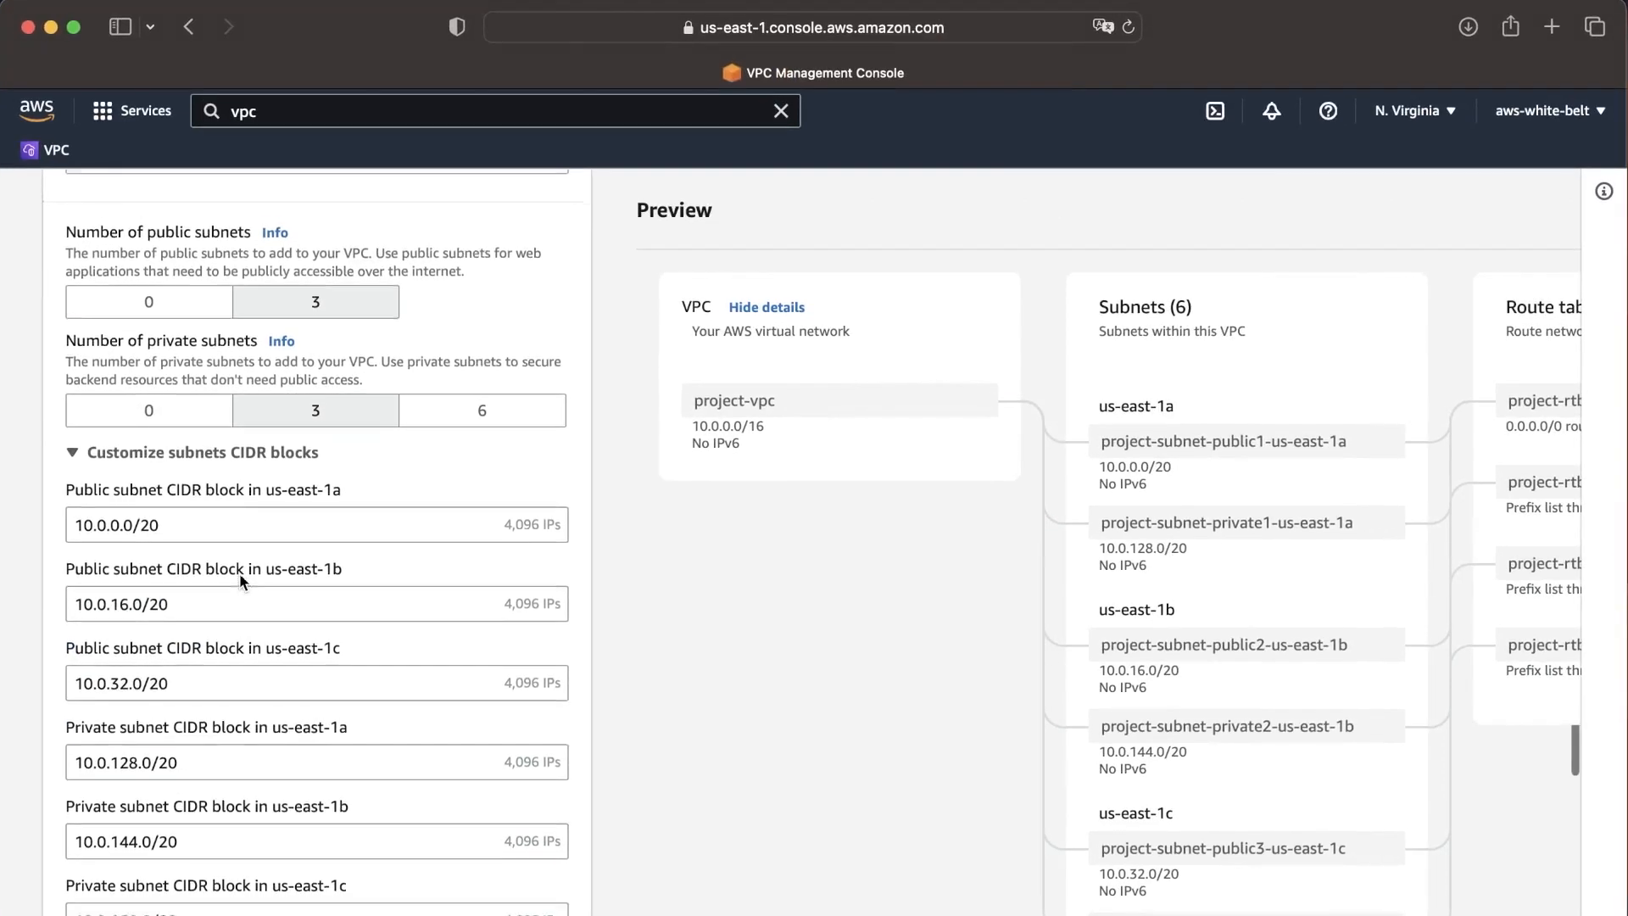
pyautogui.doubleClick(207, 528)
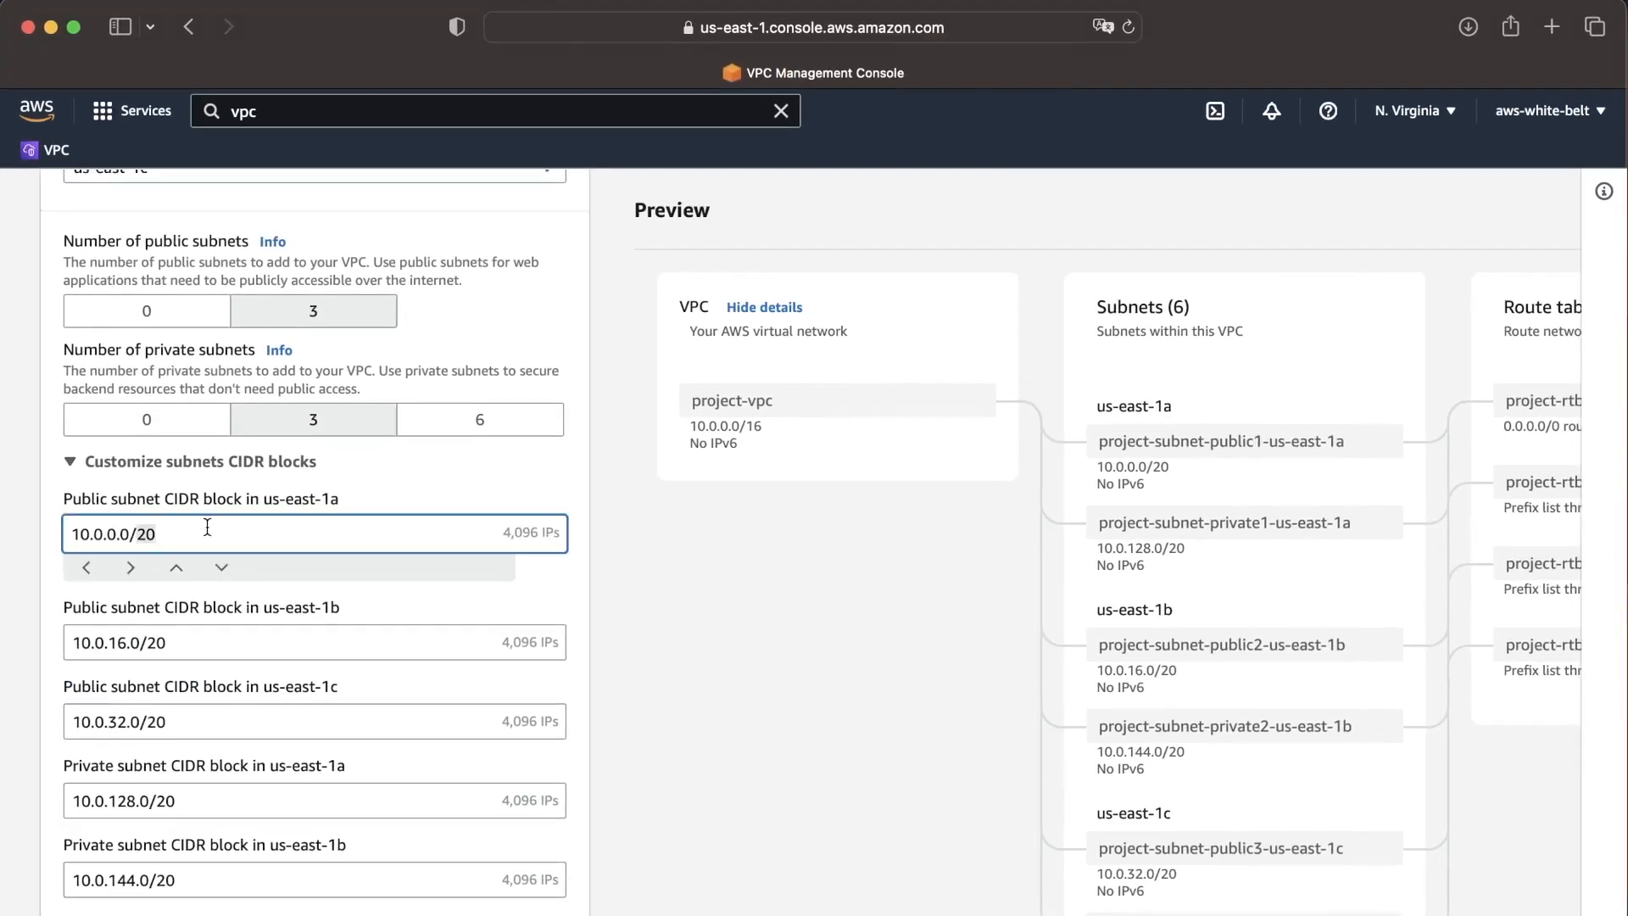
pyautogui.scroll(-2, 459, 488)
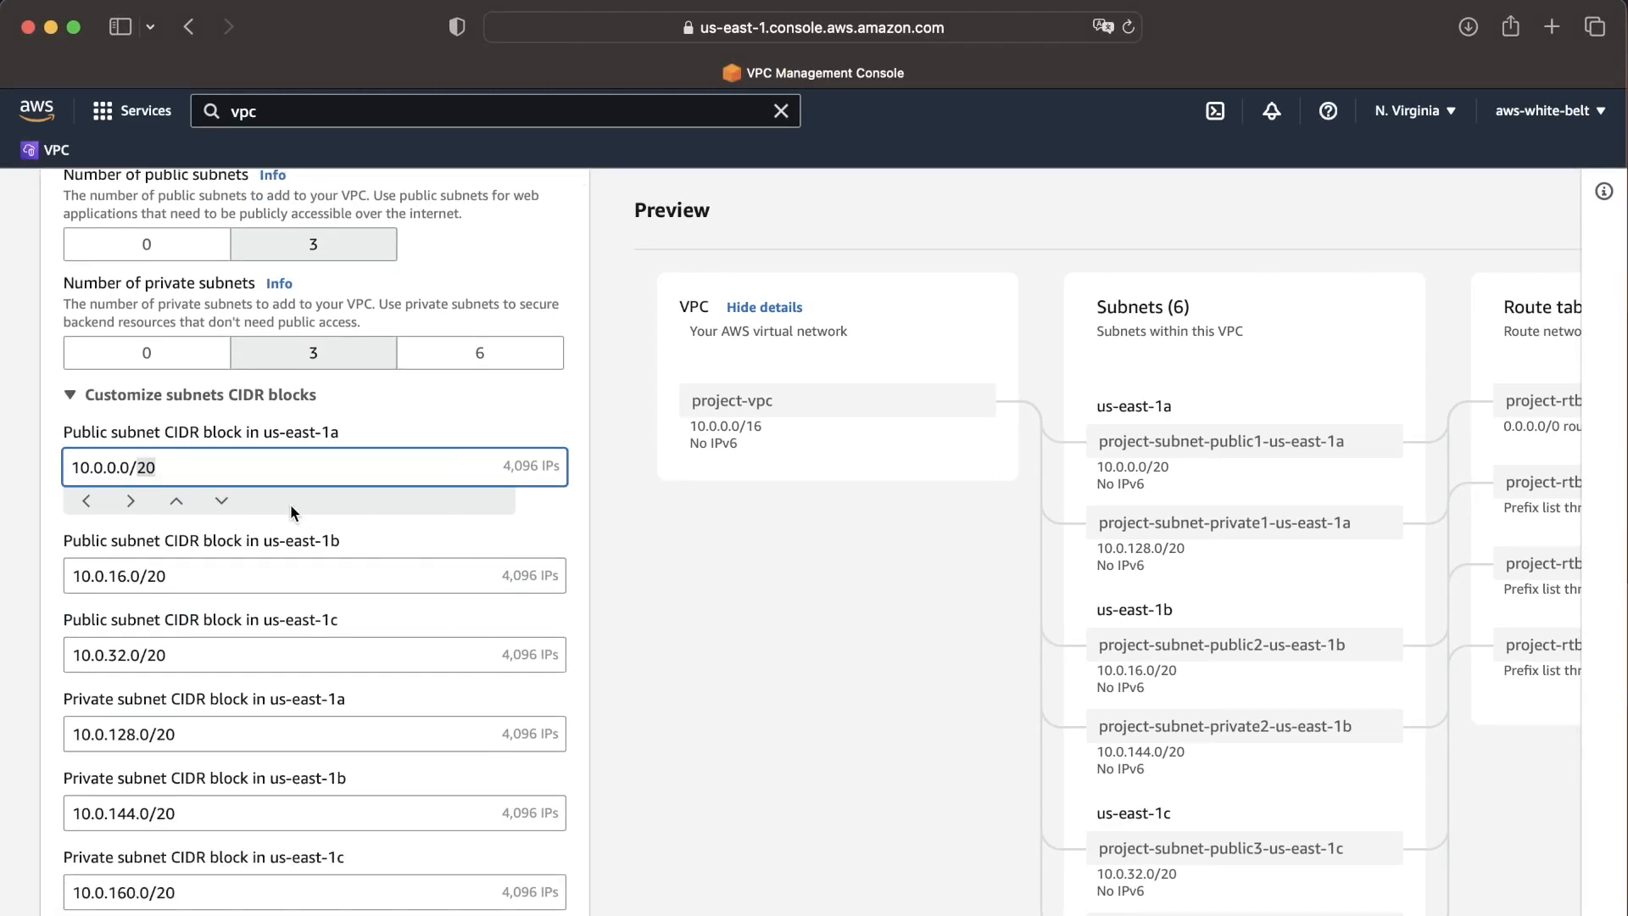
pyautogui.write('22')
pyautogui.click(832, 609)
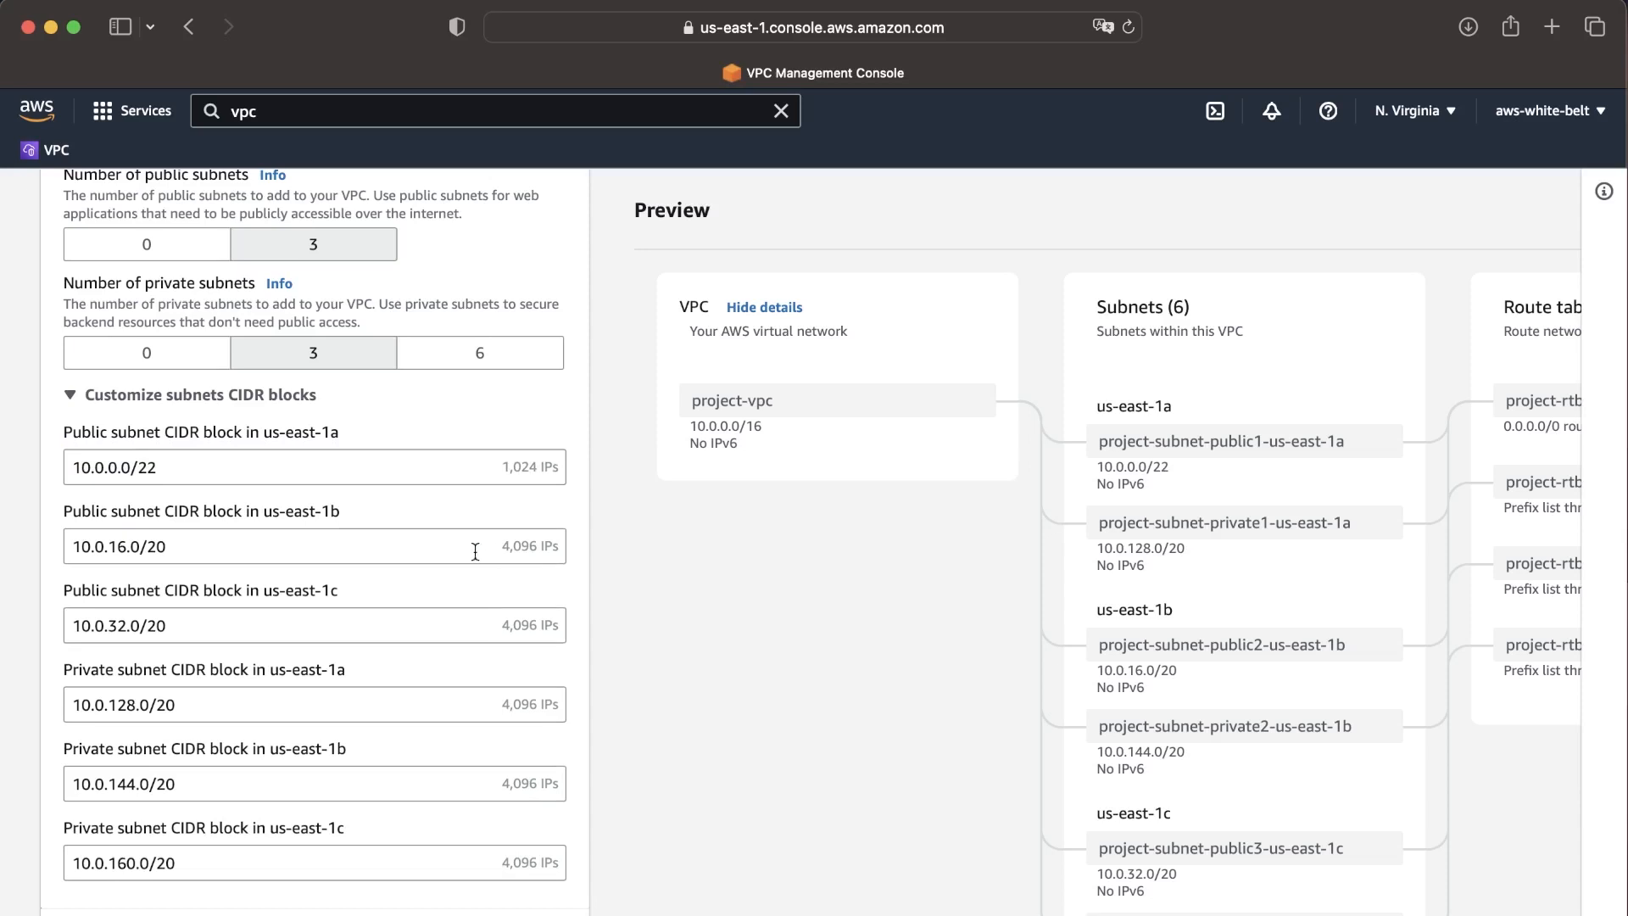
pyautogui.click(425, 467)
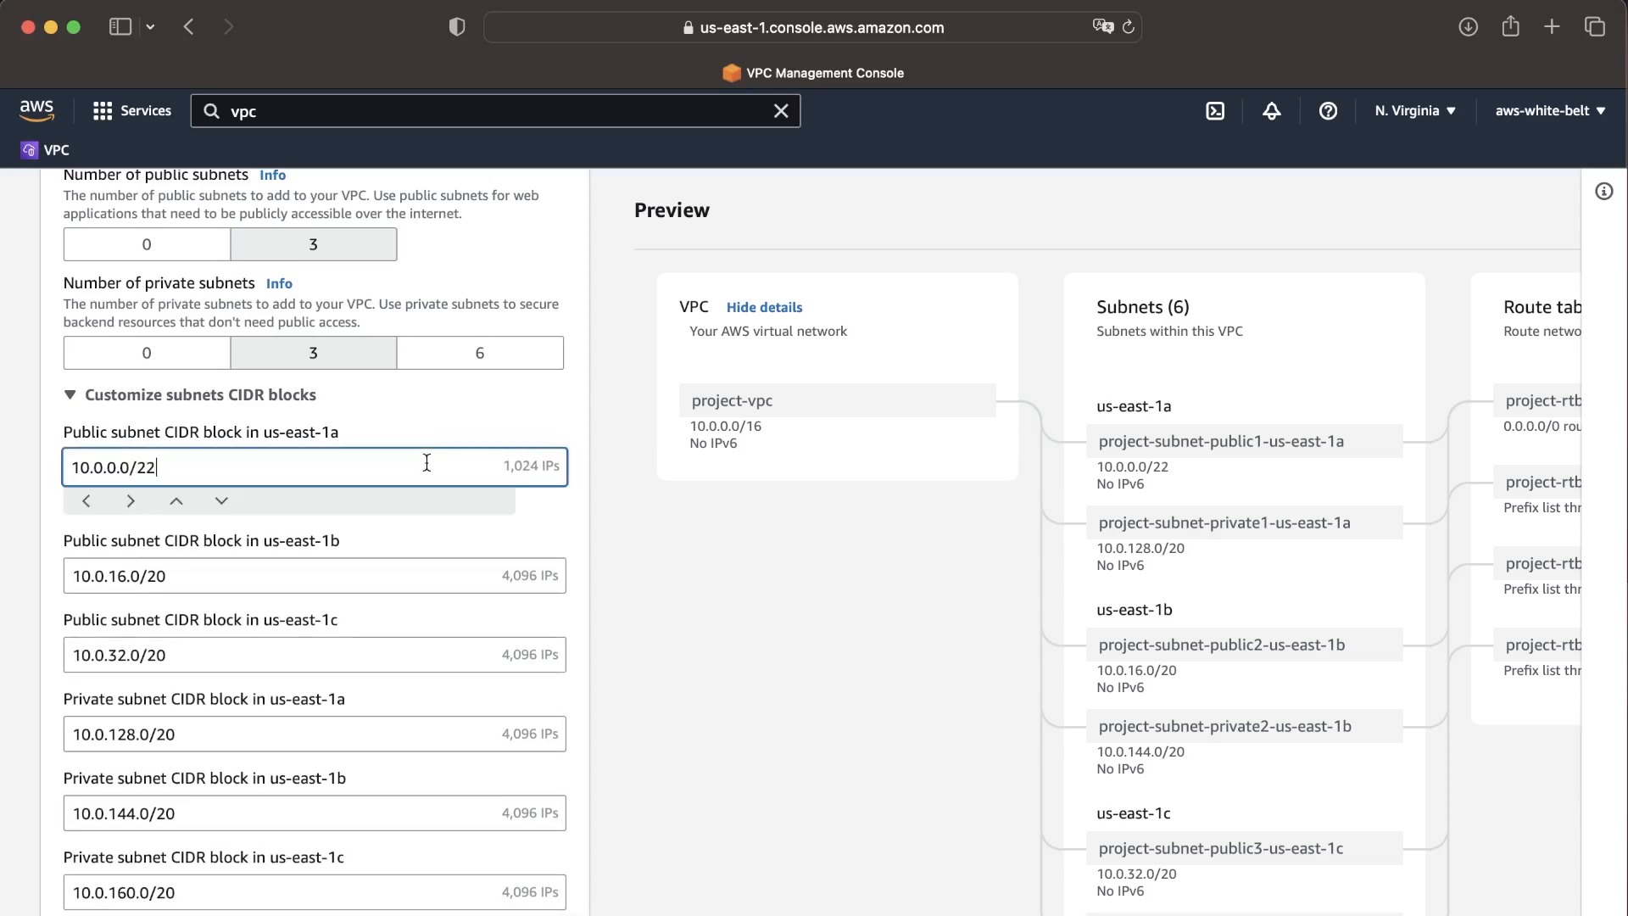
pyautogui.click(724, 555)
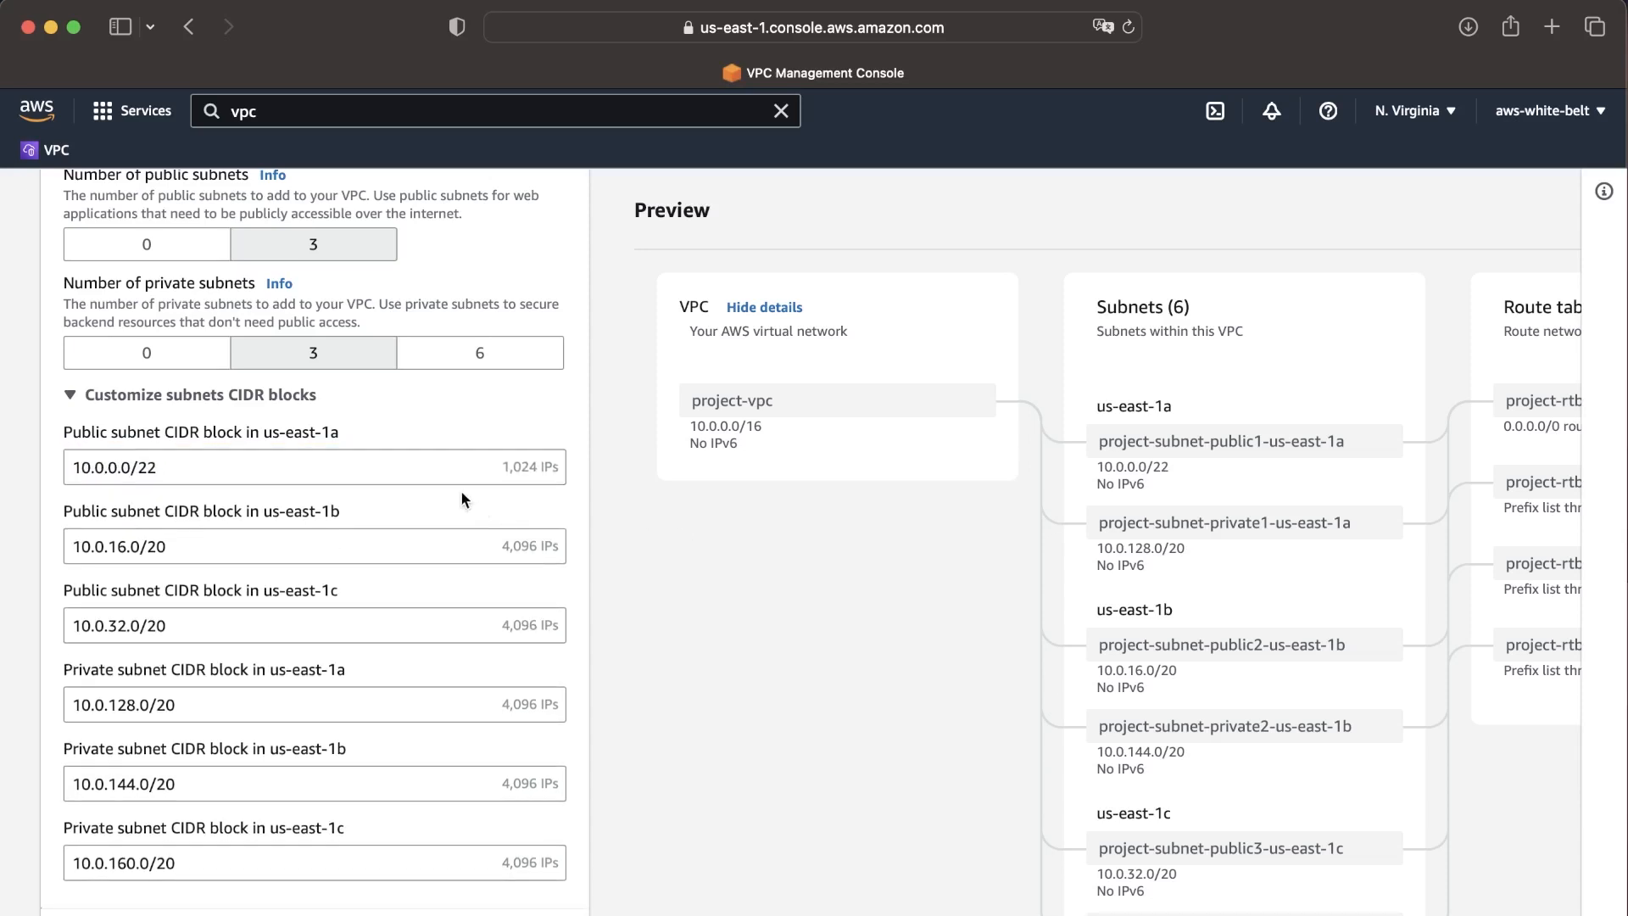
pyautogui.click(420, 475)
# Set the public subnet CIDR blocks in us-east-1b and us-east-1c to 10.0.16.0/22 and 10.0.32.0/22.
pyautogui.click(225, 595)
pyautogui.doubleClick(206, 556)
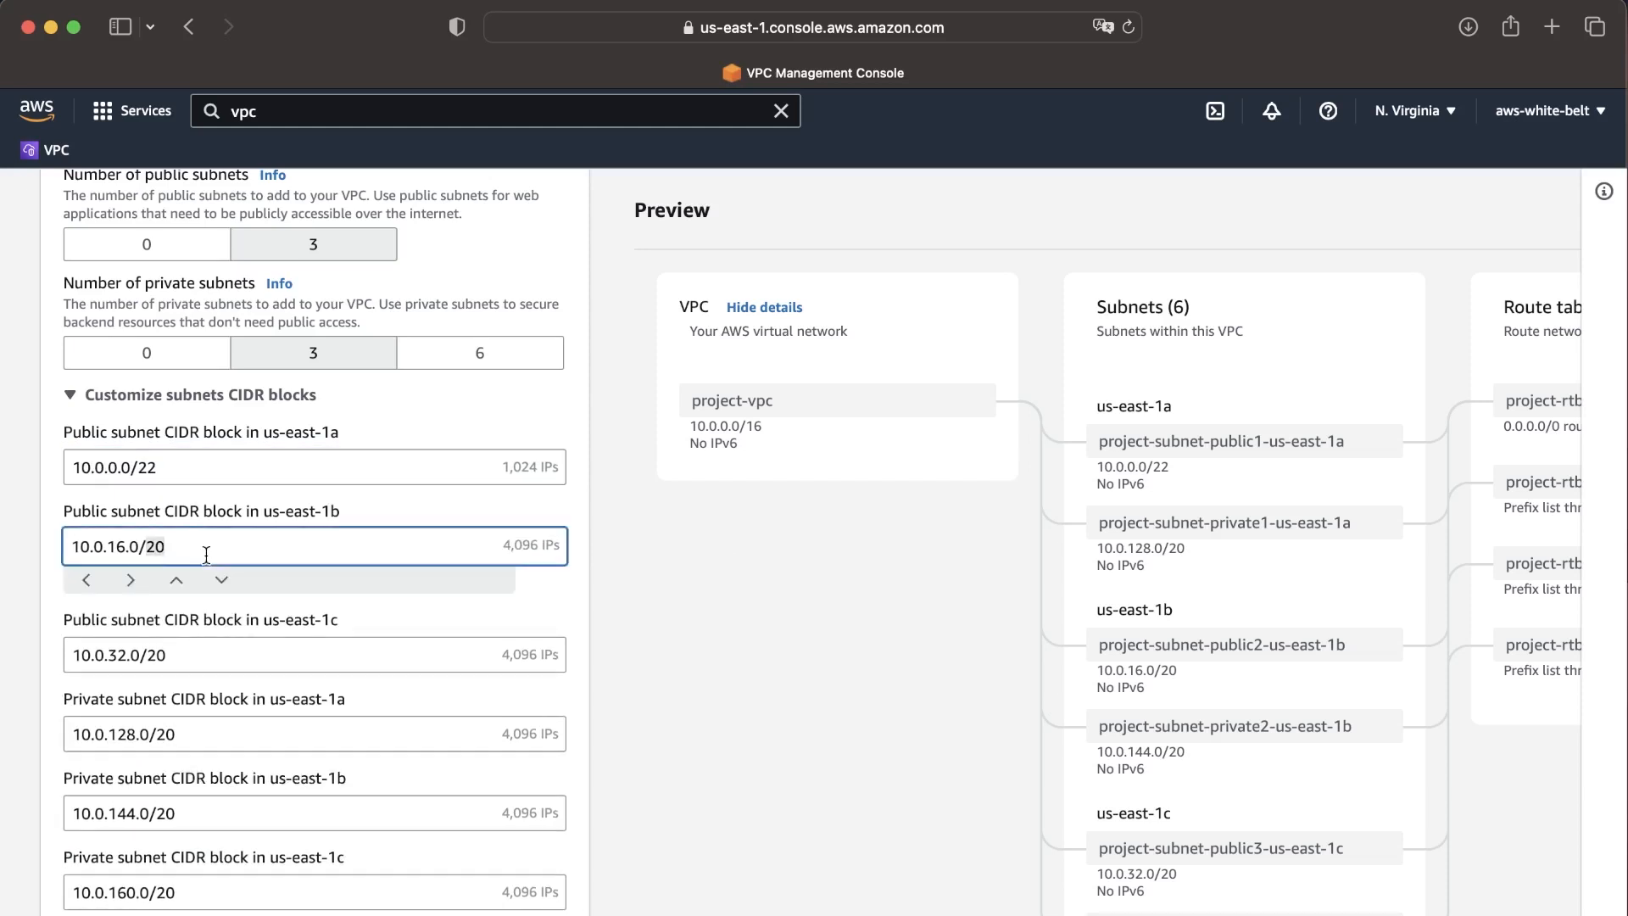
pyautogui.write('22')
pyautogui.click(267, 644)
pyautogui.press('BackSpace')
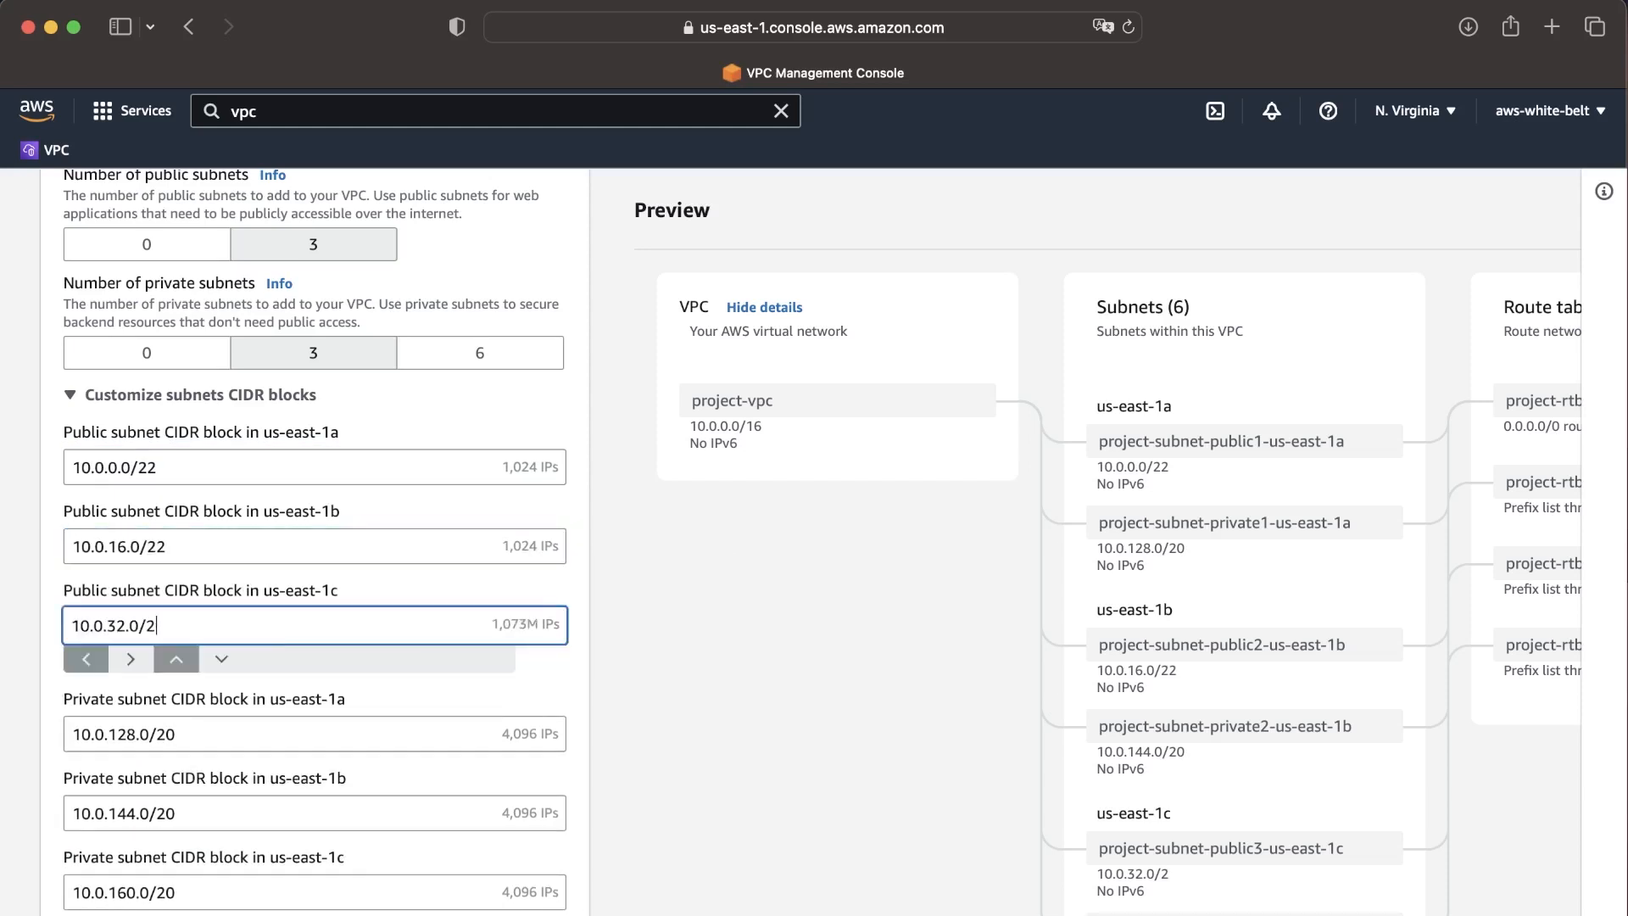
pyautogui.write('2')
pyautogui.click(249, 733)
pyautogui.click(248, 734)
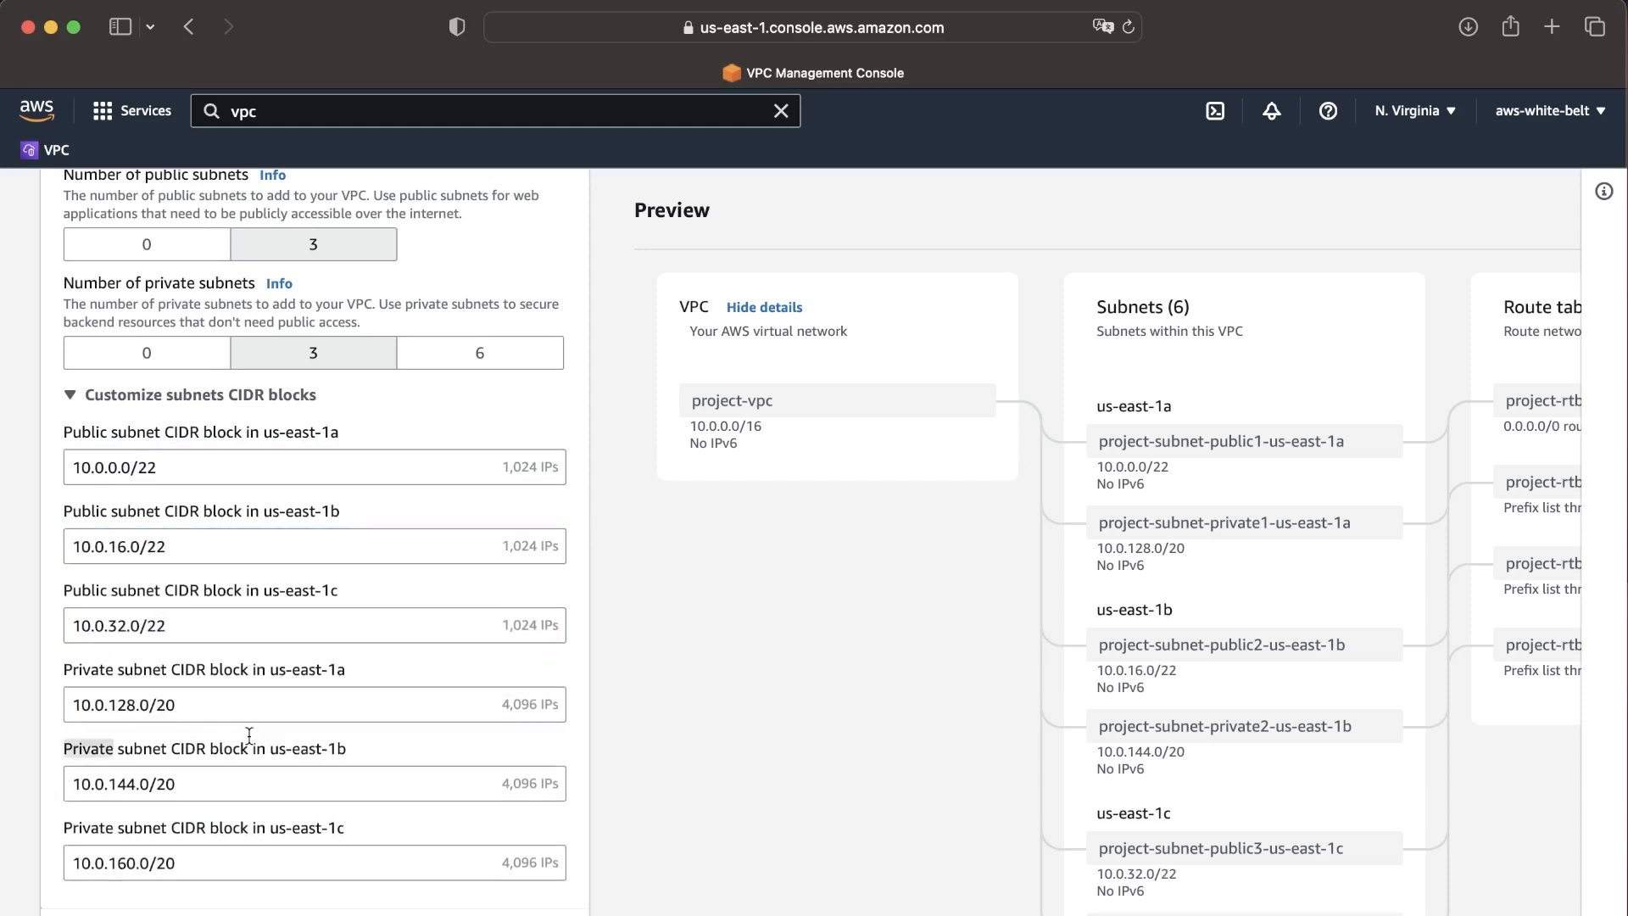
# Set the private subnet CIDR blocks in us-east-1a and us-east-1b to 10.0.128.0/22 and 10.0.144.0/22.
pyautogui.click(191, 704)
pyautogui.press('BackSpace')
pyautogui.press('BackSpace')
pyautogui.write('22')
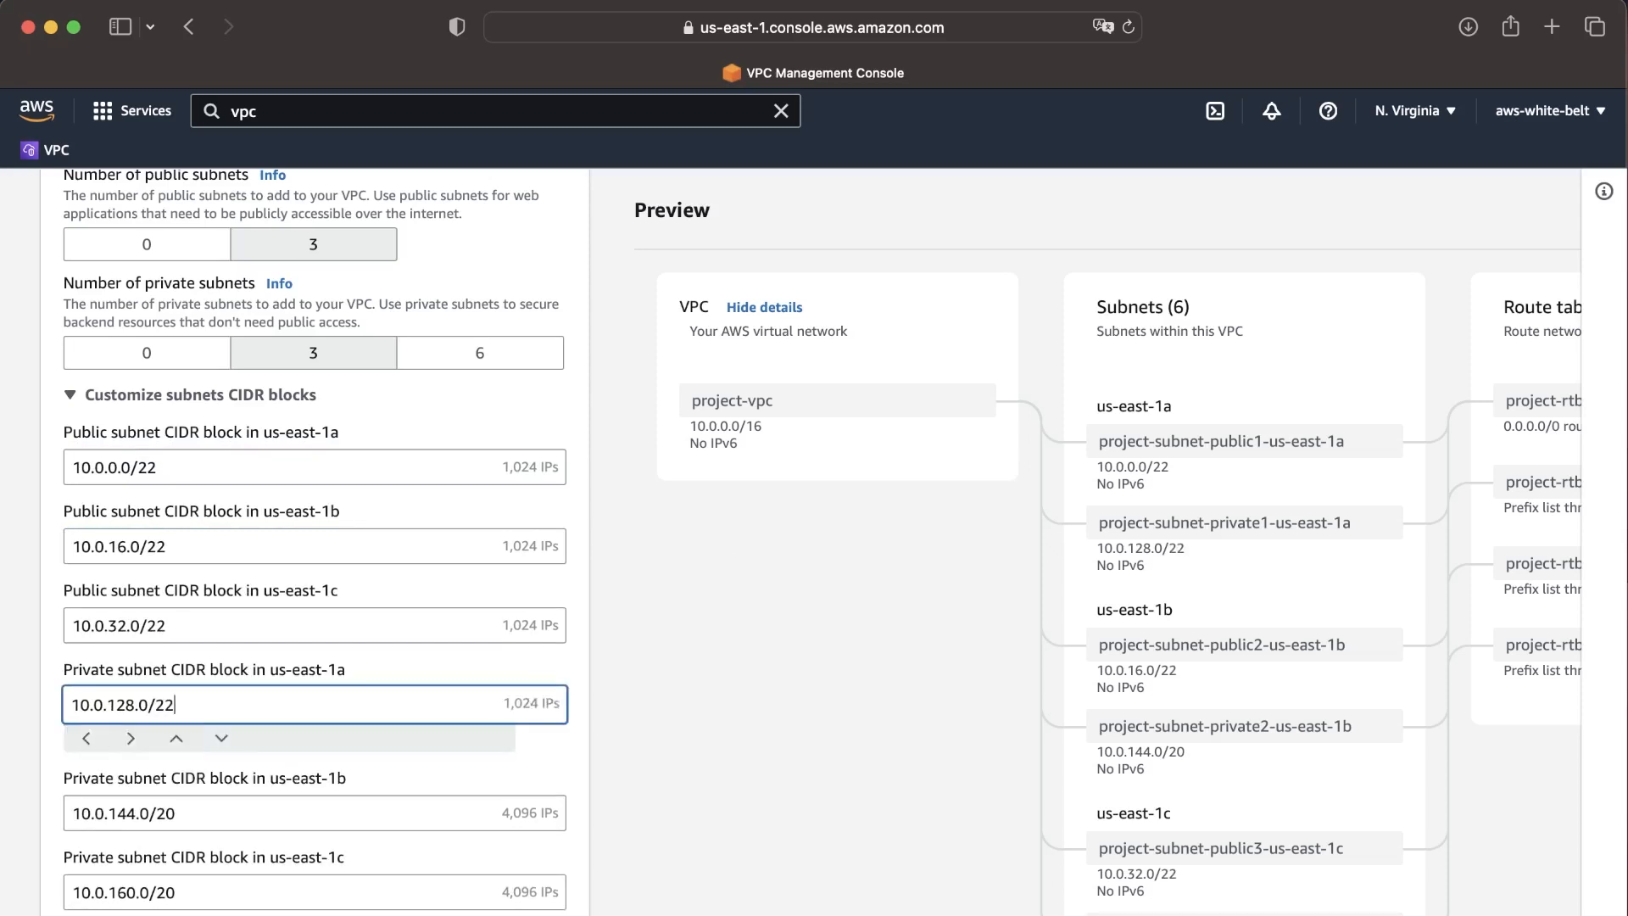
pyautogui.click(284, 803)
pyautogui.press('BackSpace')
pyautogui.press('BackSpace')
pyautogui.write('22')
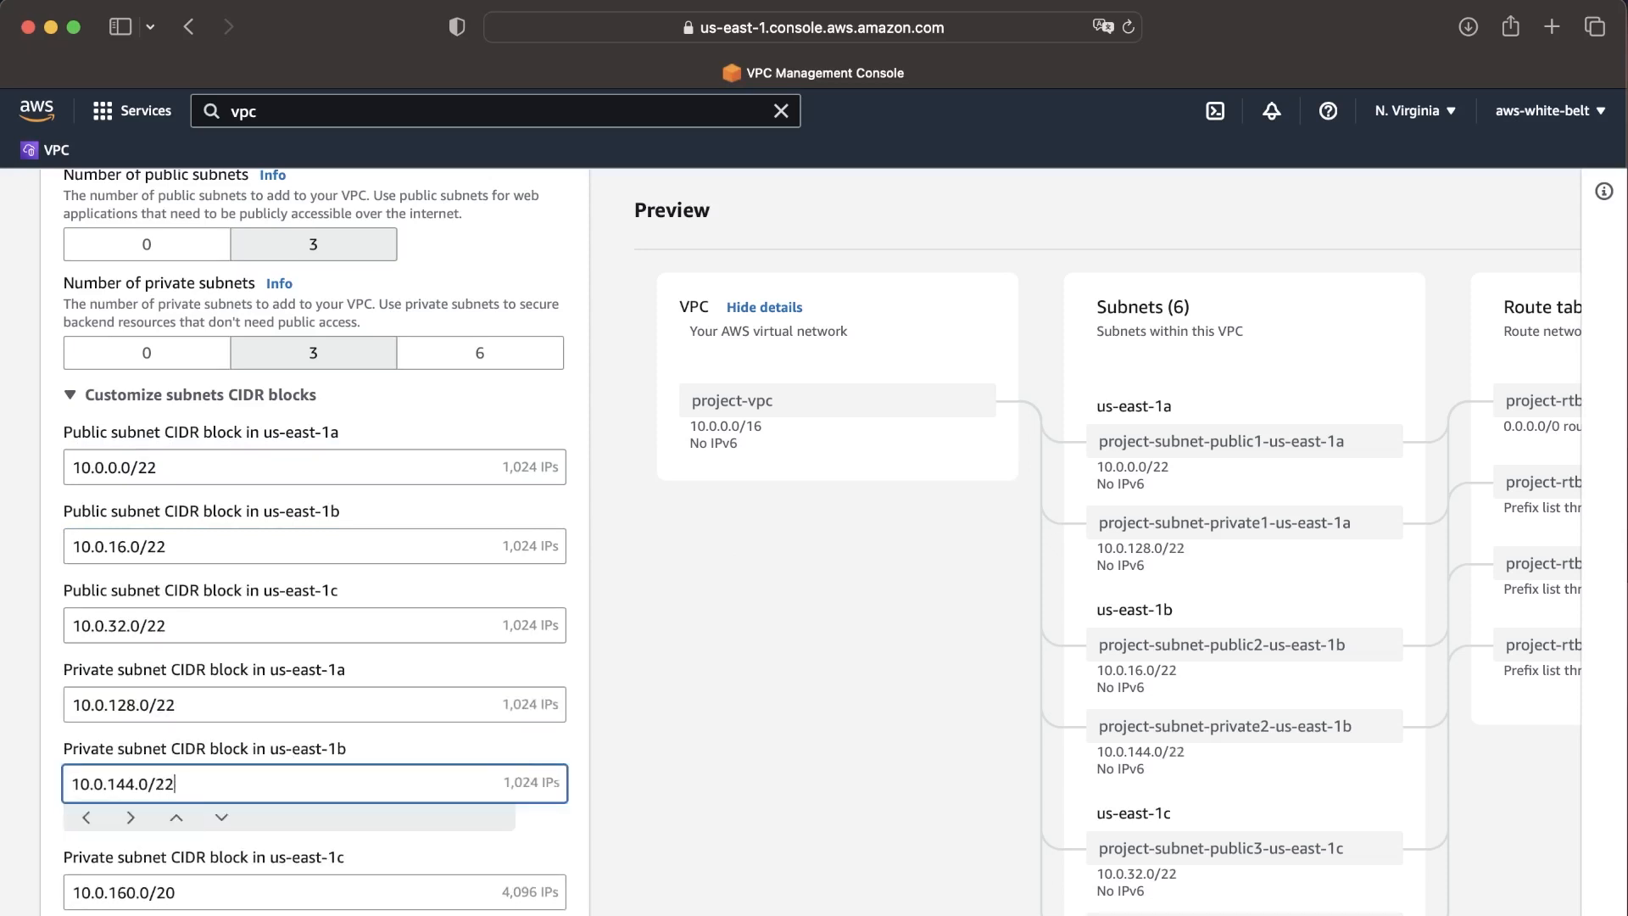
pyautogui.click(728, 752)
# Set the private subnet CIDR block in us-east-1c to 10.0.160.0/22.
pyautogui.scroll(-2, 356, 770)
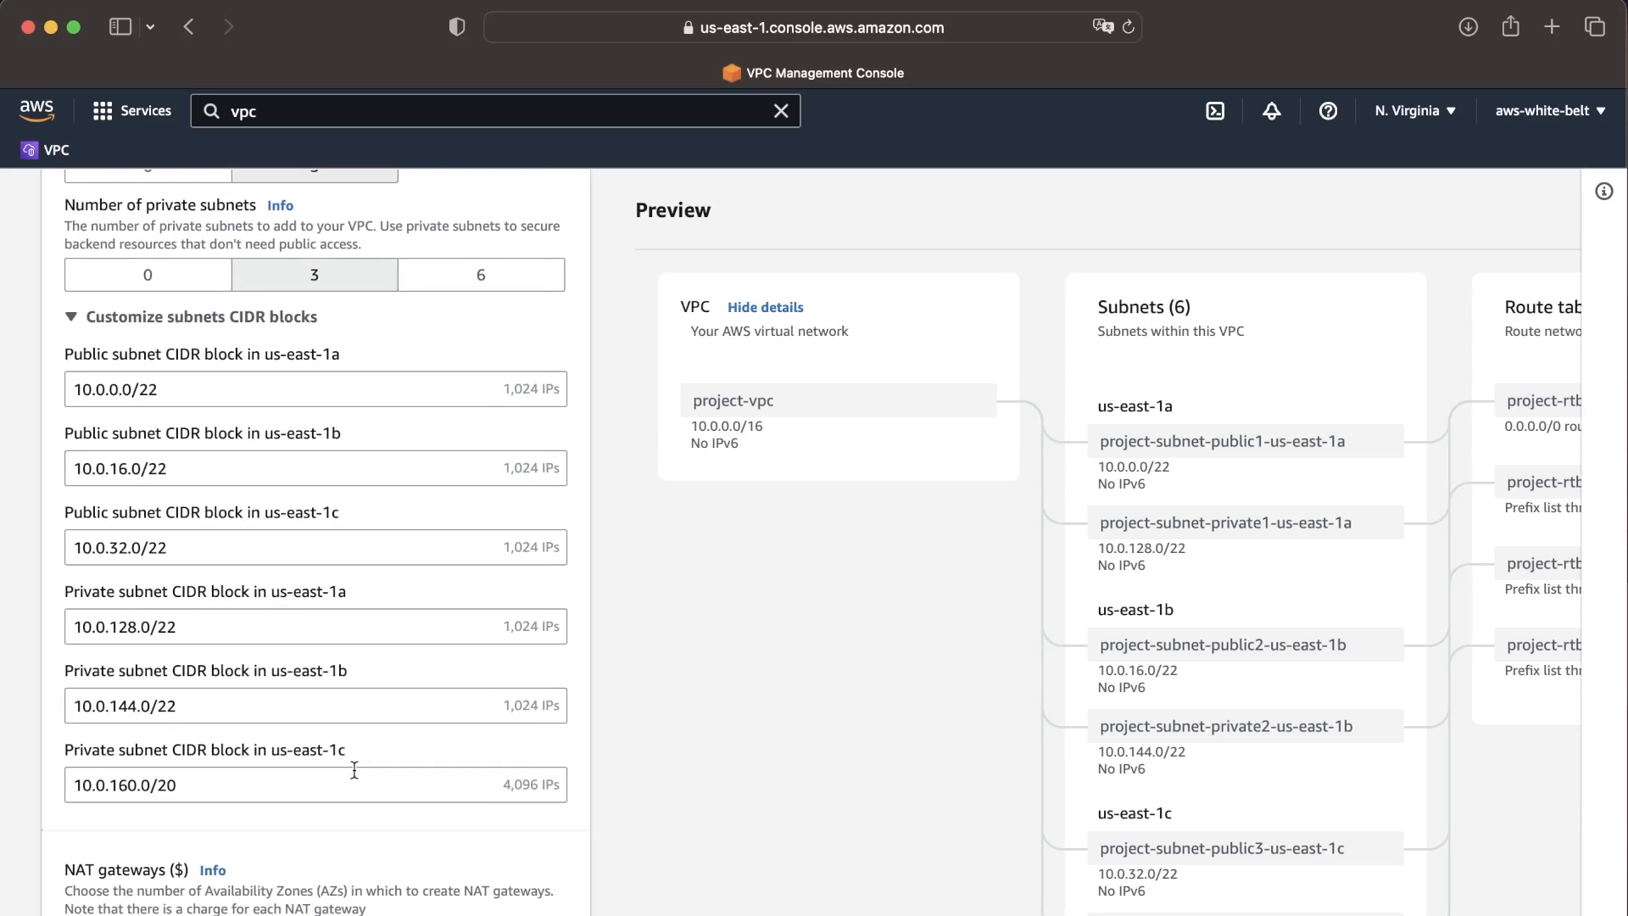
pyautogui.tripleClick(348, 770)
pyautogui.press('BackSpace')
pyautogui.press('BackSpace')
pyautogui.write('22')
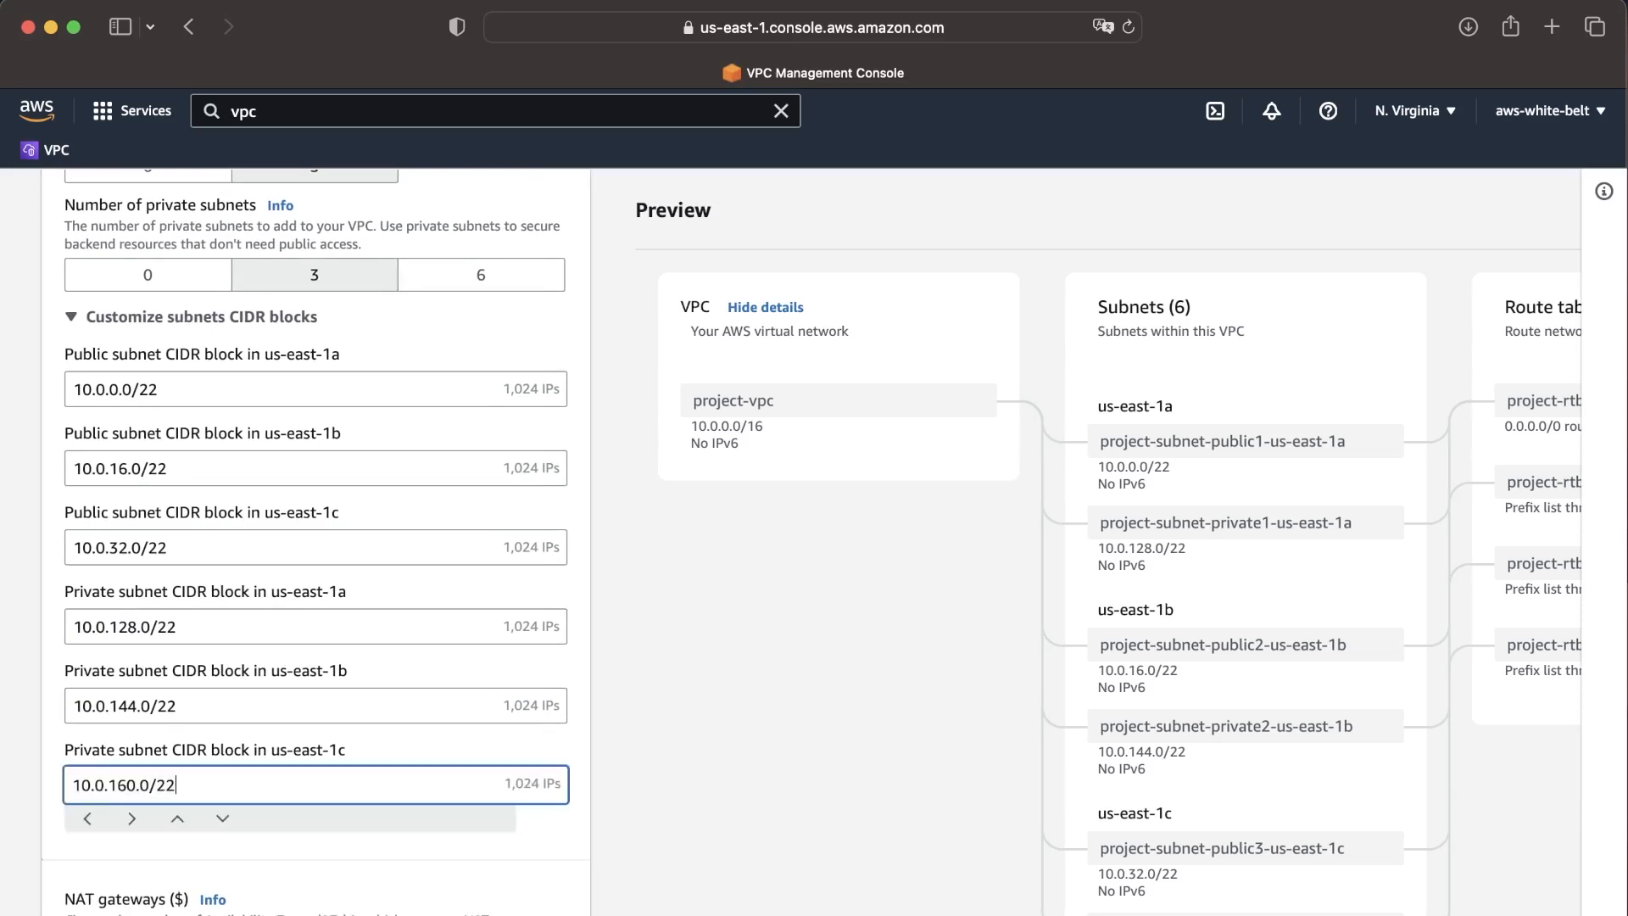
pyautogui.click(713, 735)
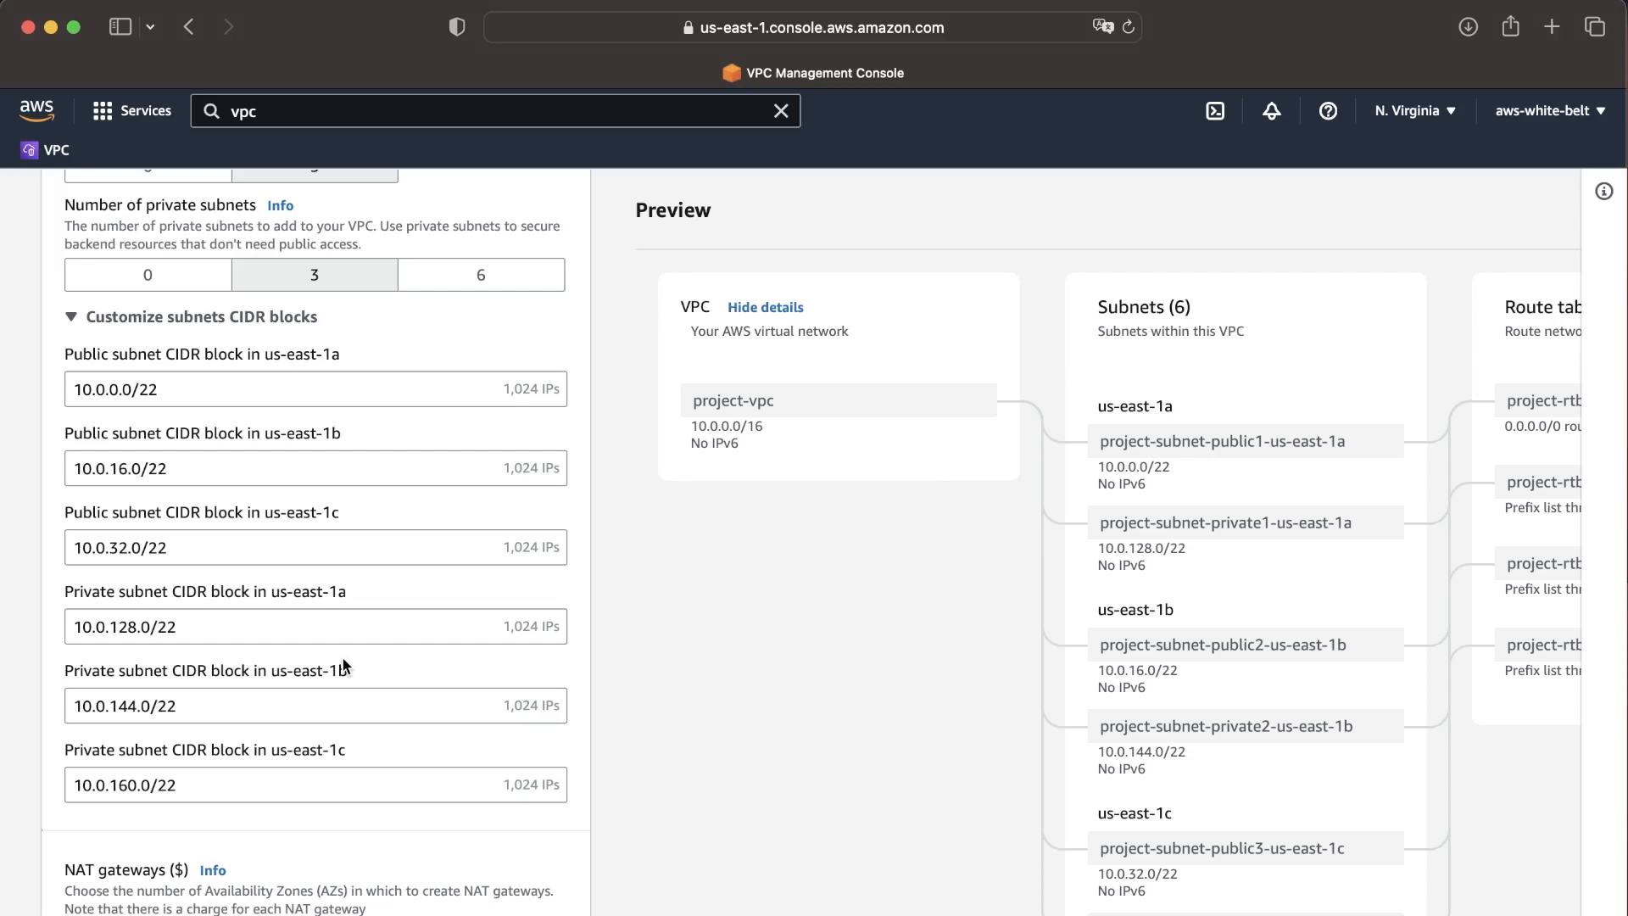
# Review the subnet CIDR blocks and the NAT gateway, endpoint and DNS options, and compare the subnets in the preview.
pyautogui.scroll(-2, 344, 665)
pyautogui.scroll(2, 342, 665)
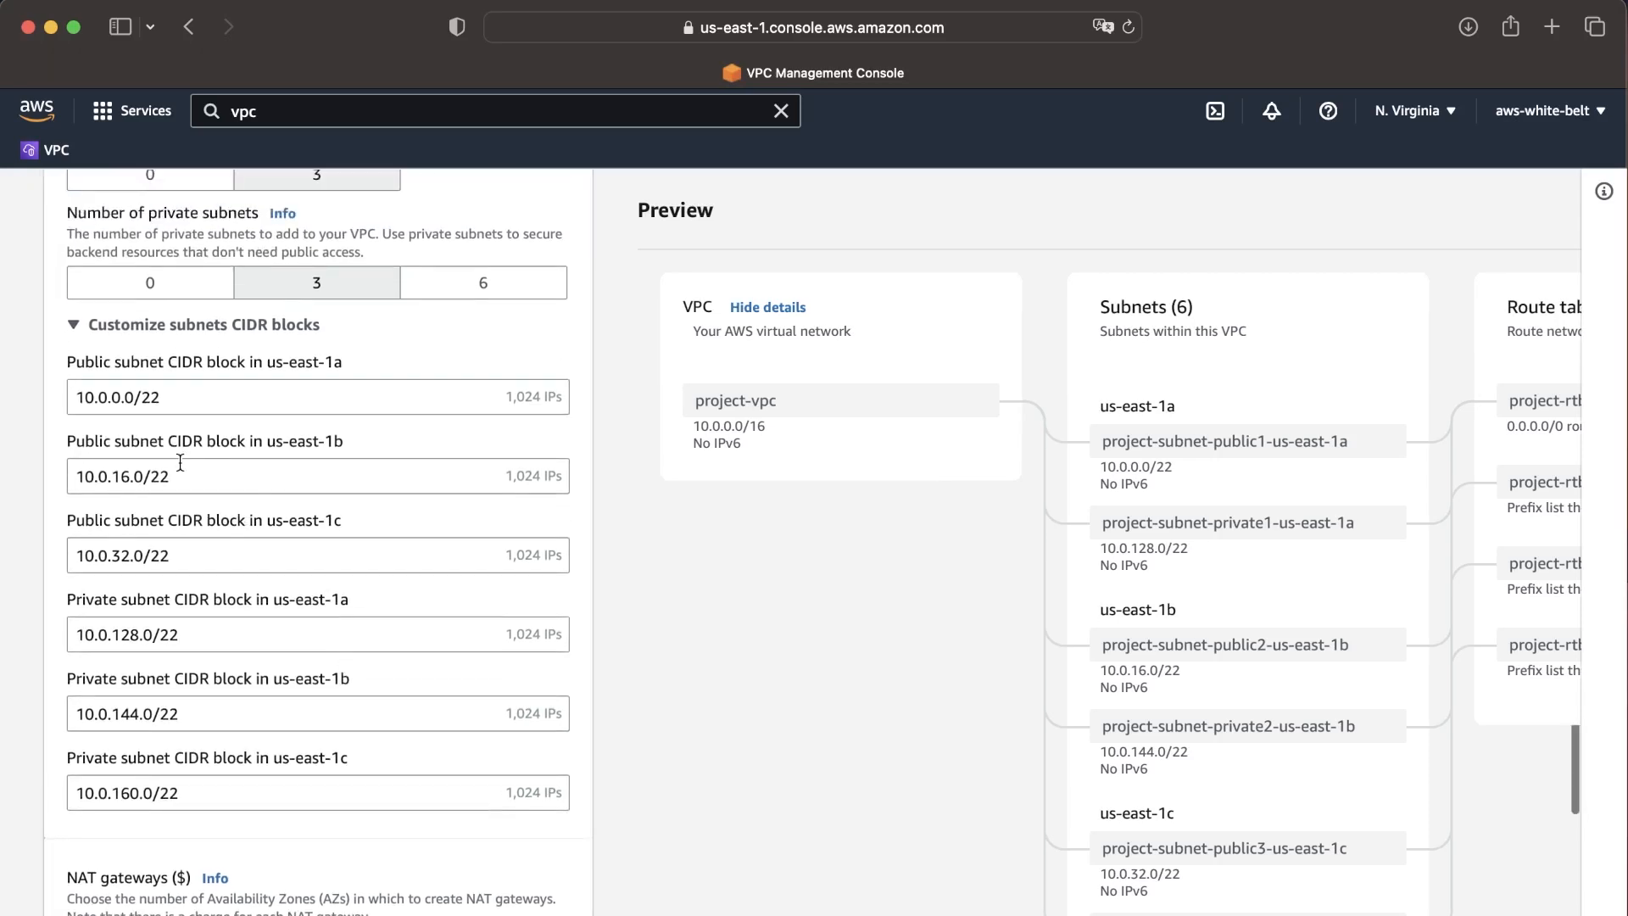
pyautogui.scroll(-3, 180, 461)
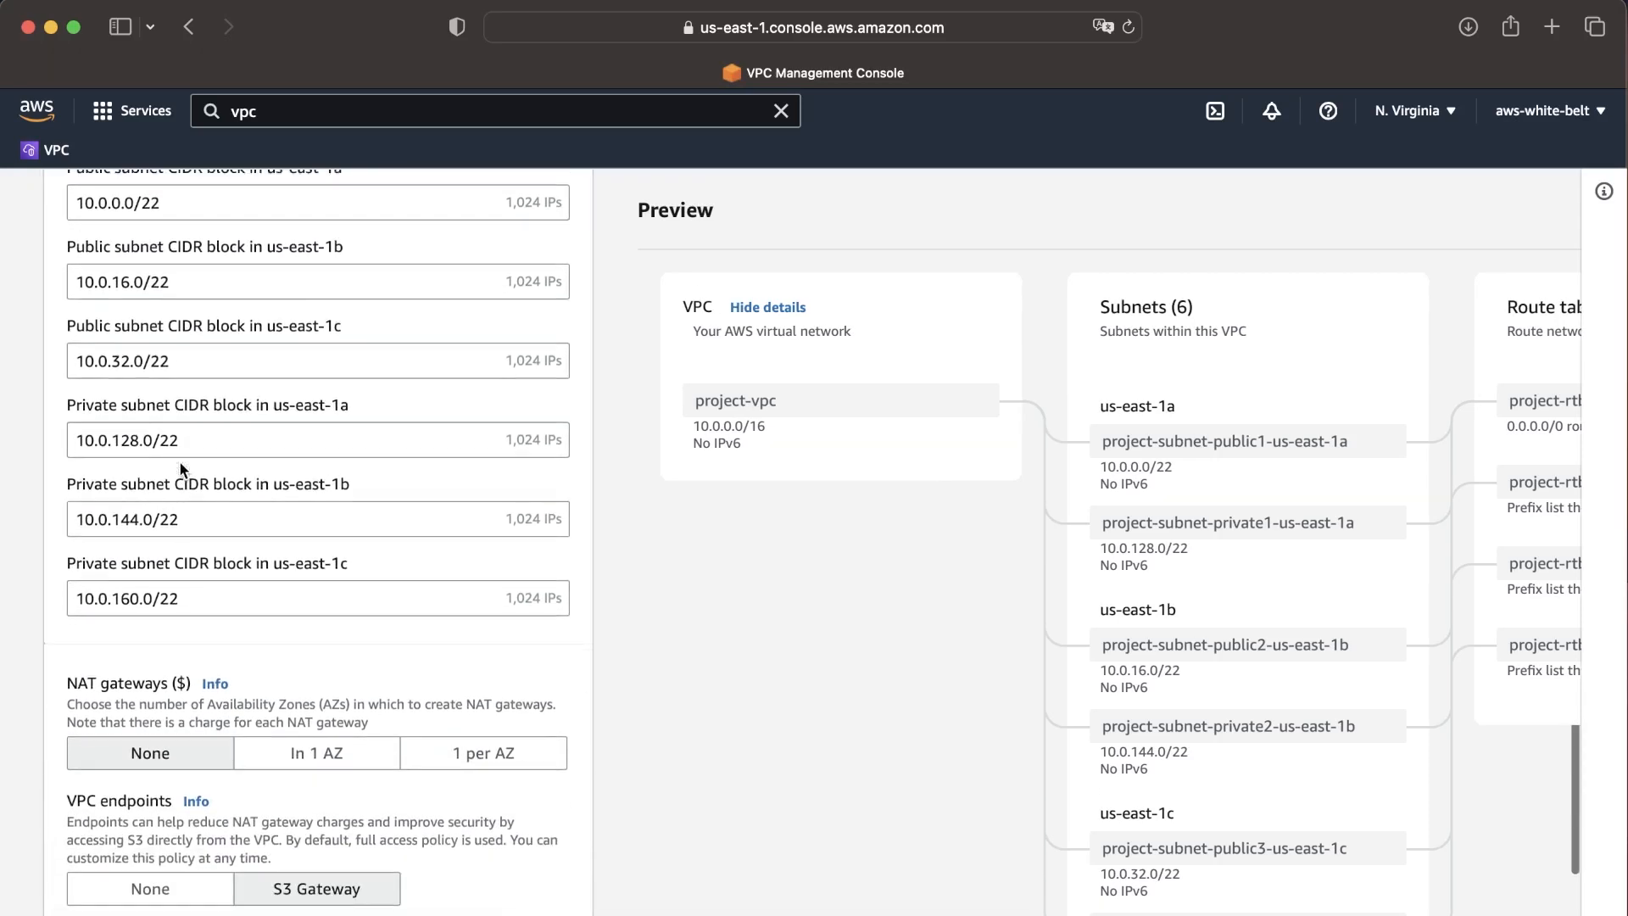
pyautogui.scroll(-1, 179, 460)
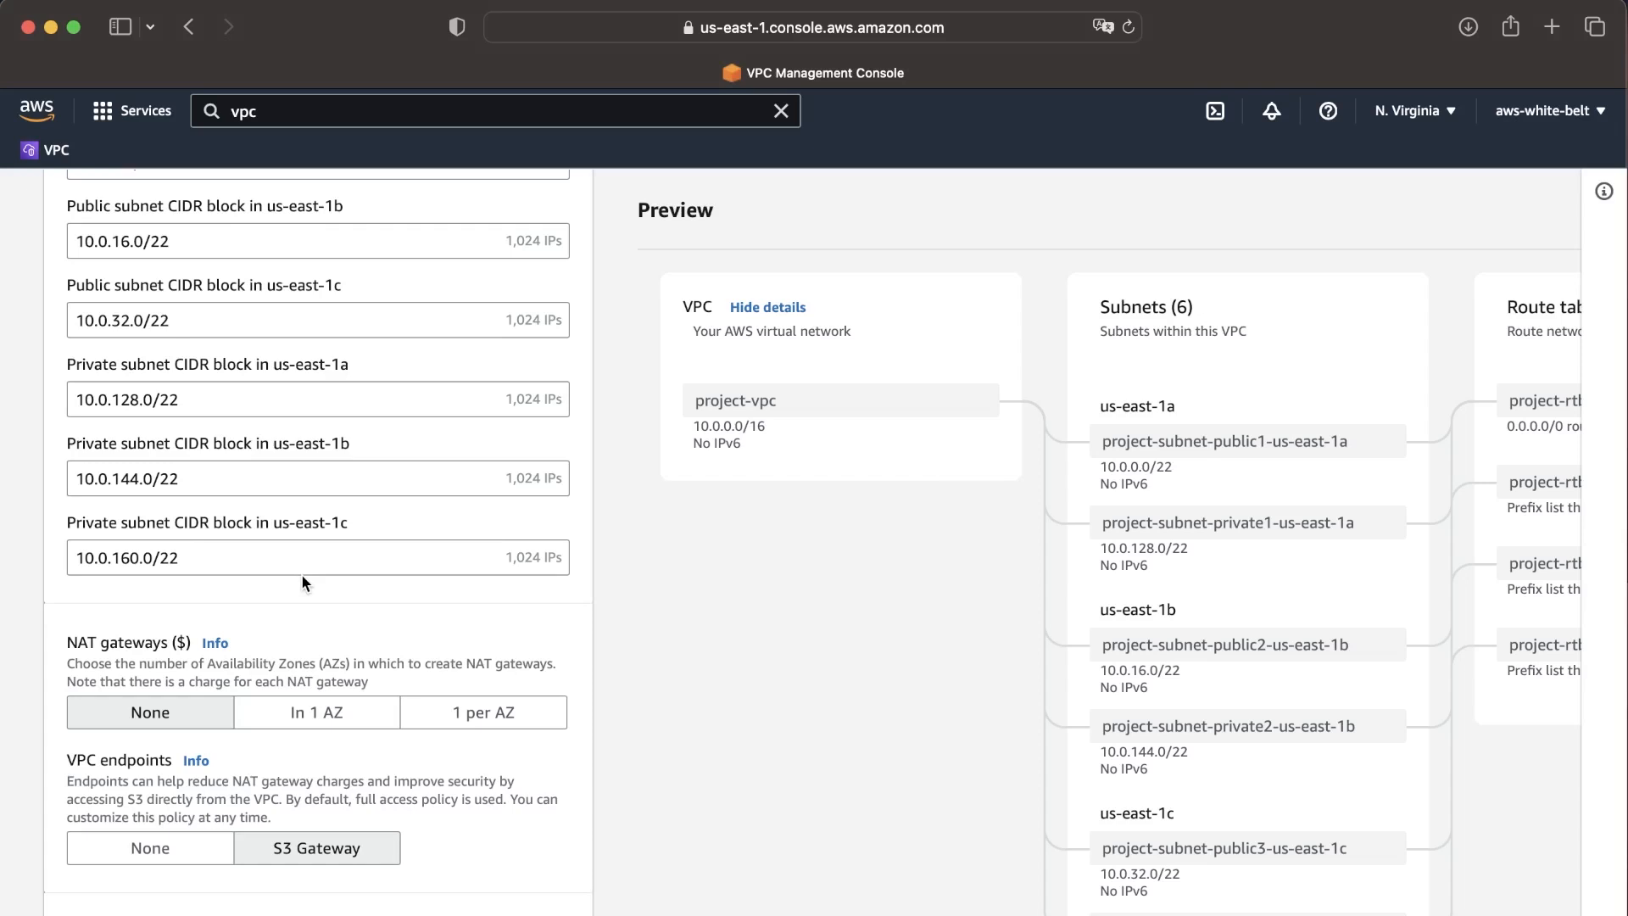
pyautogui.scroll(-3, 302, 573)
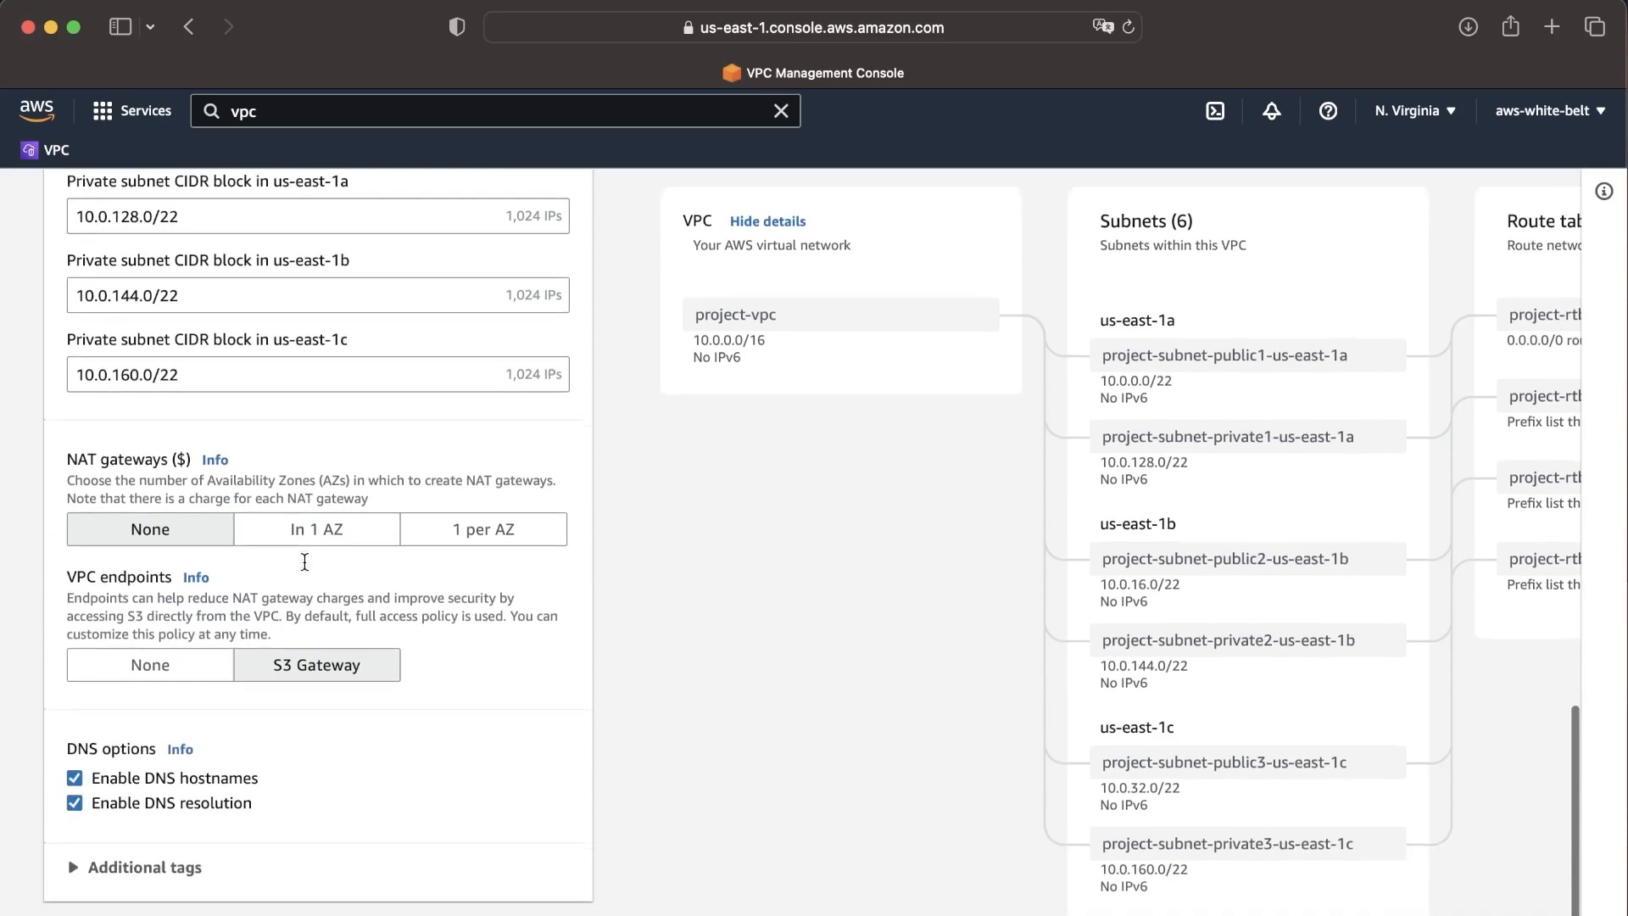
pyautogui.scroll(-1, 220, 597)
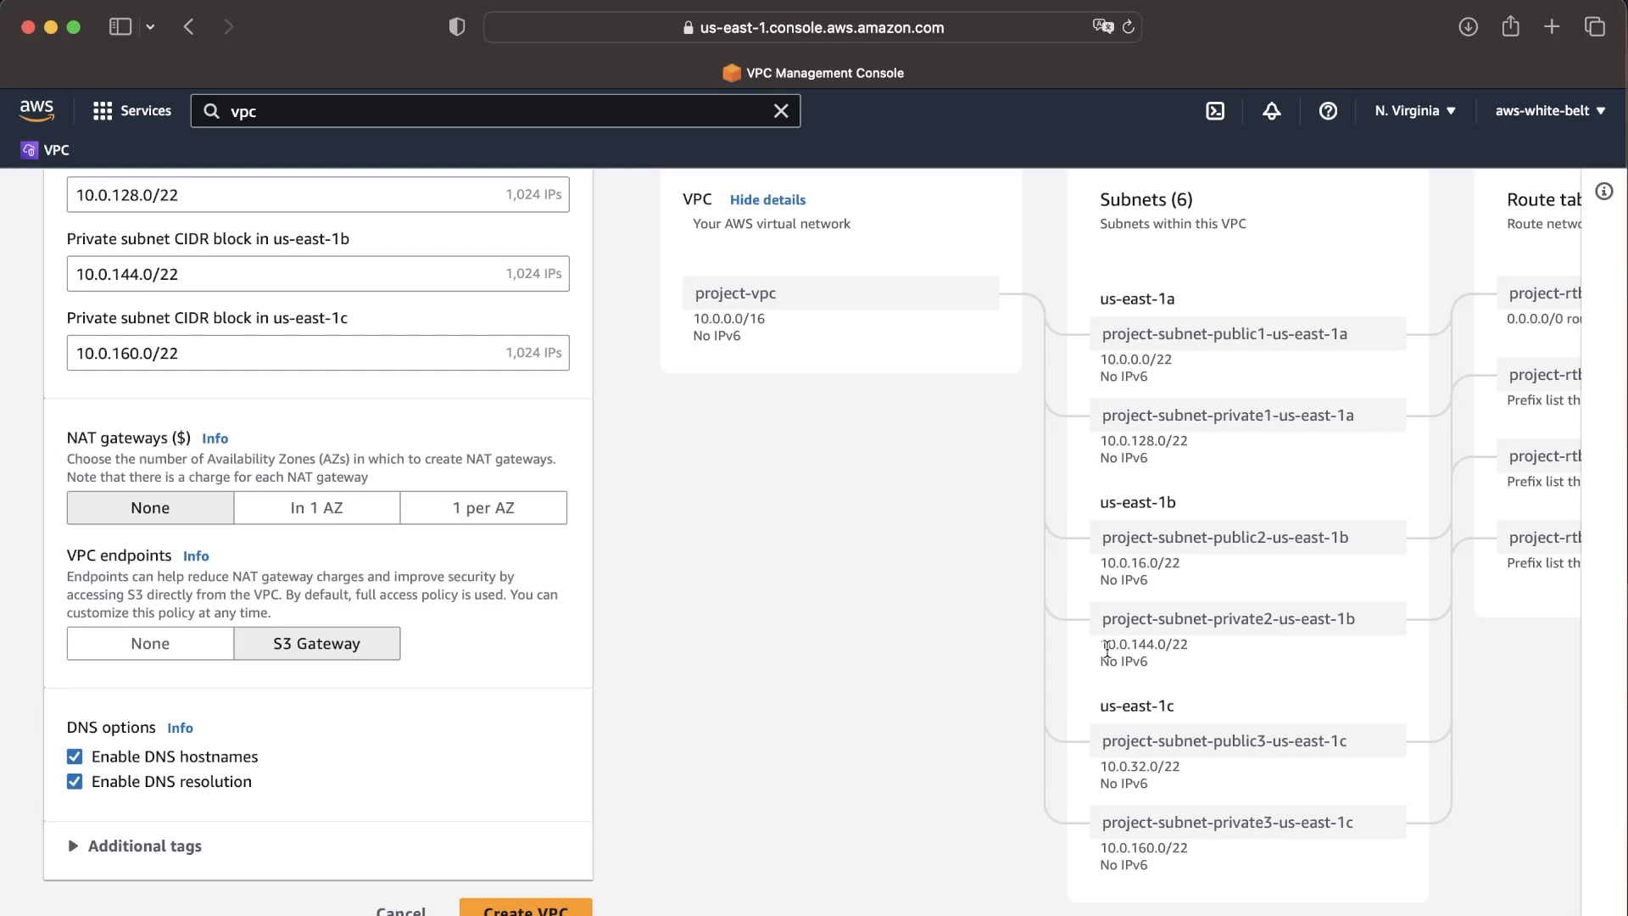
pyautogui.scroll(1, 1009, 657)
pyautogui.hscroll(1, 1010, 657)
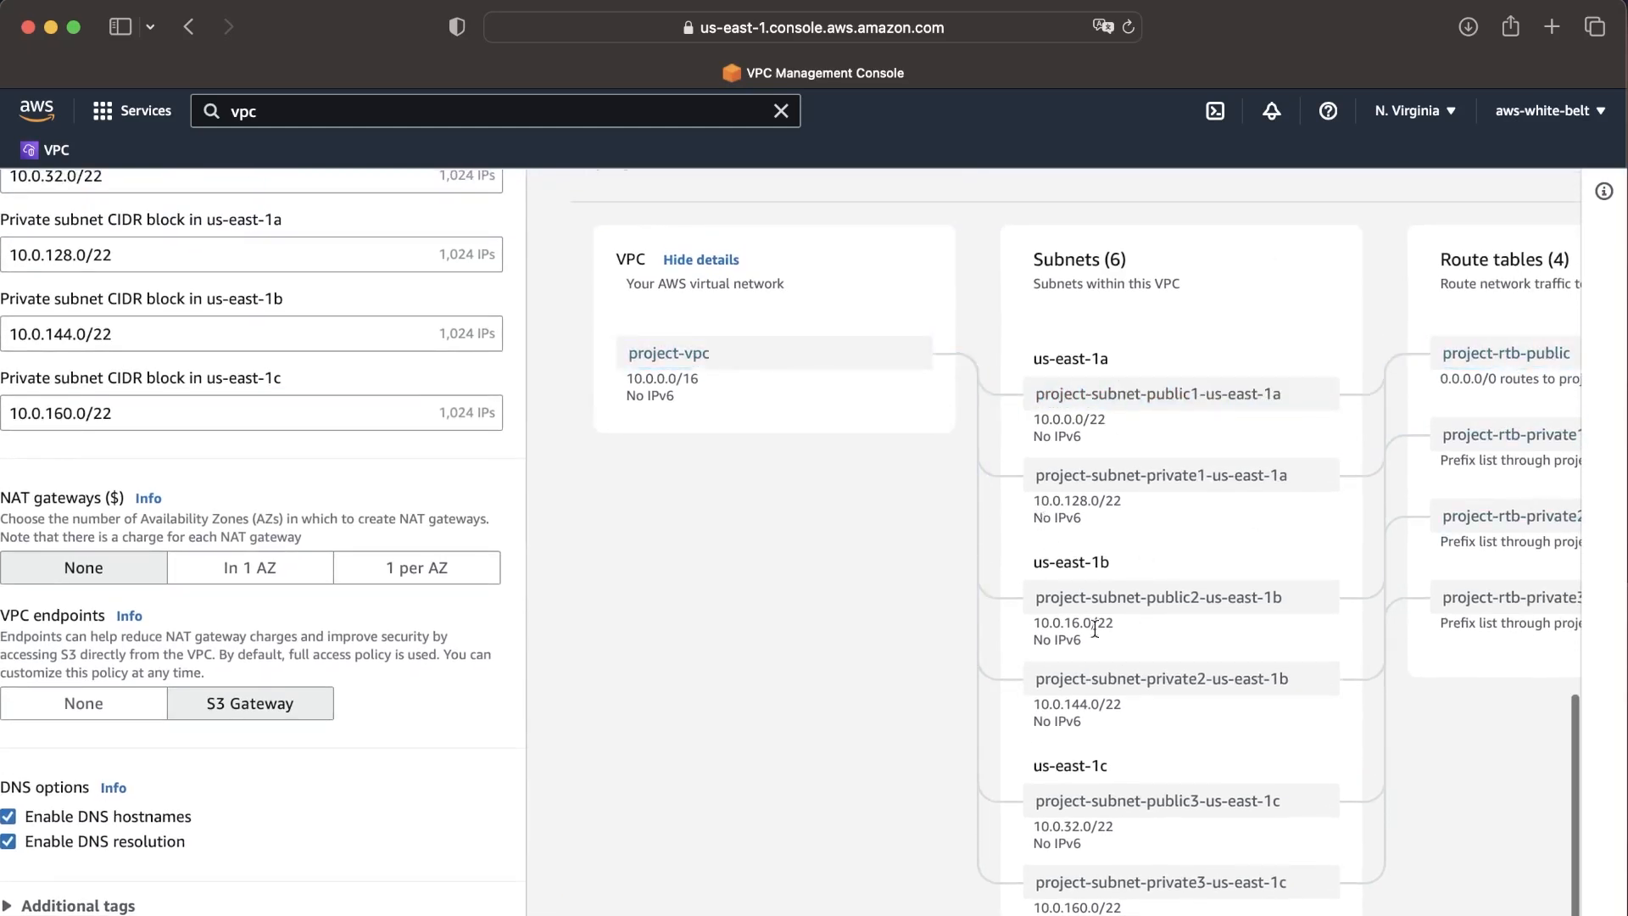
pyautogui.hscroll(2, 1053, 678)
pyautogui.scroll(-1, 1054, 678)
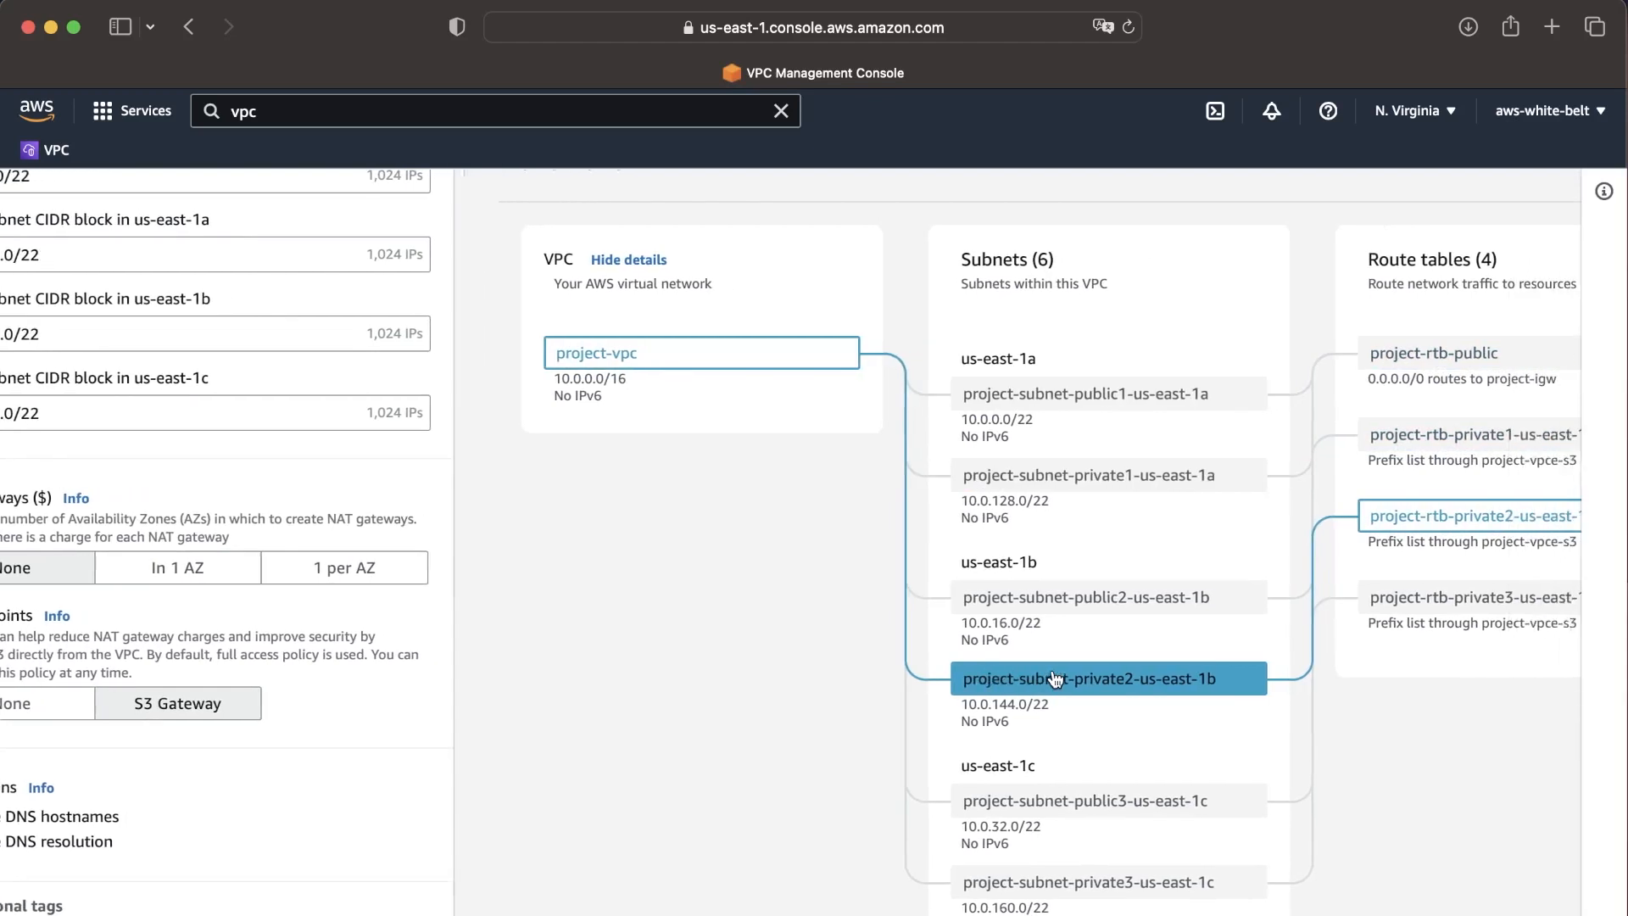
pyautogui.scroll(-1, 1054, 669)
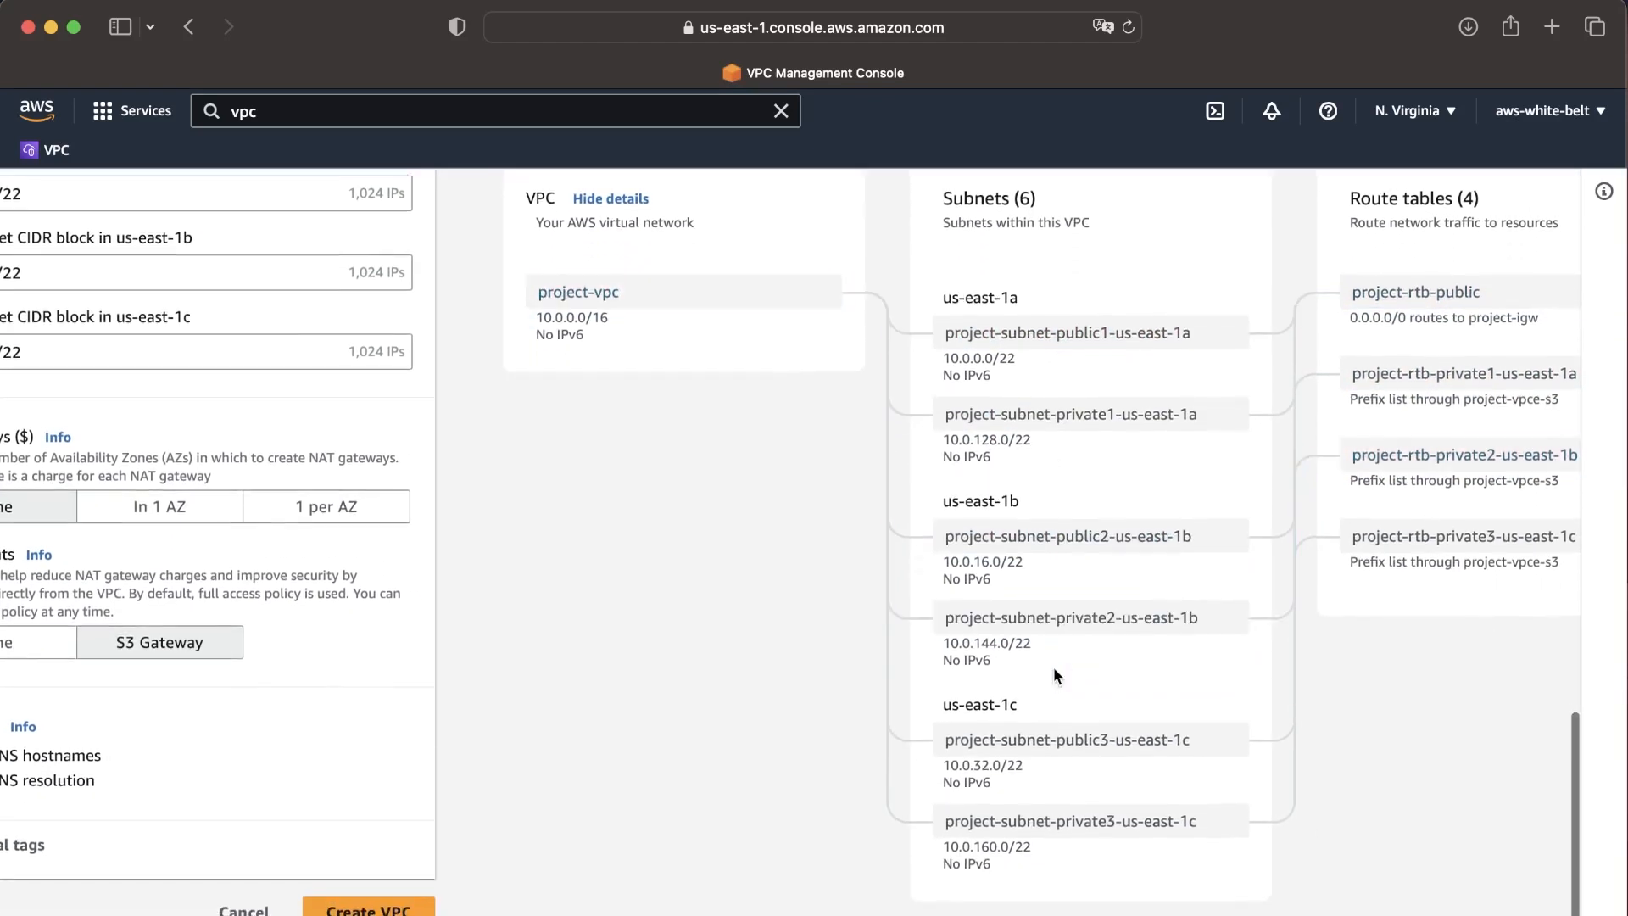
# Trace the public route table in the VPC preview to its connected subnets and network connections.
pyautogui.hscroll(3, 1190, 773)
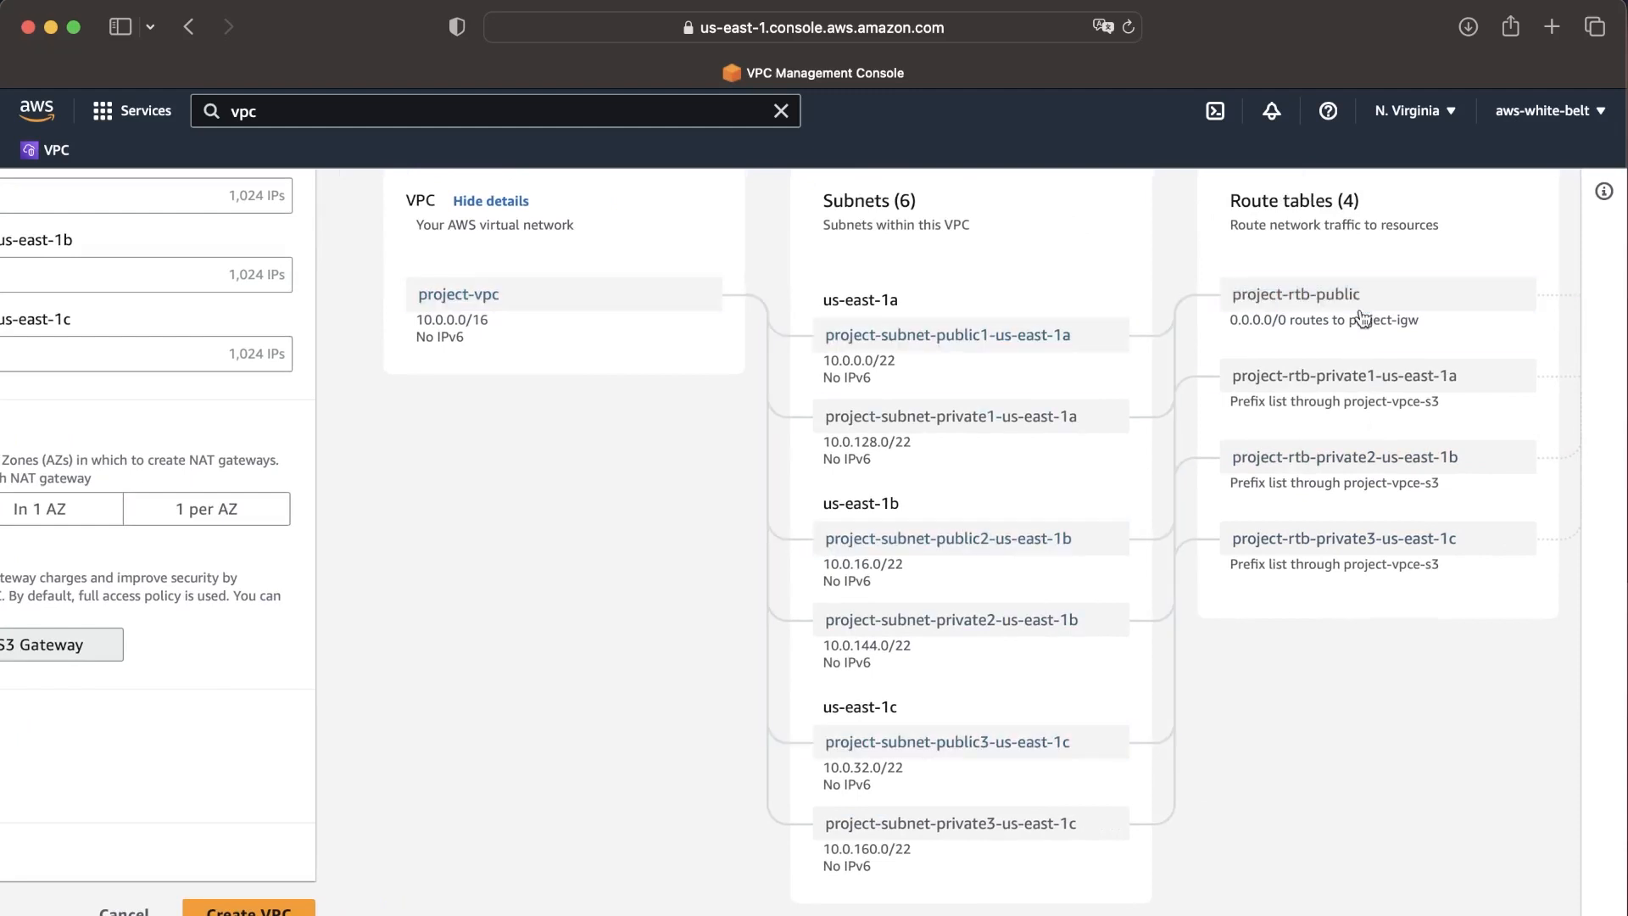
pyautogui.hscroll(-1, 1373, 377)
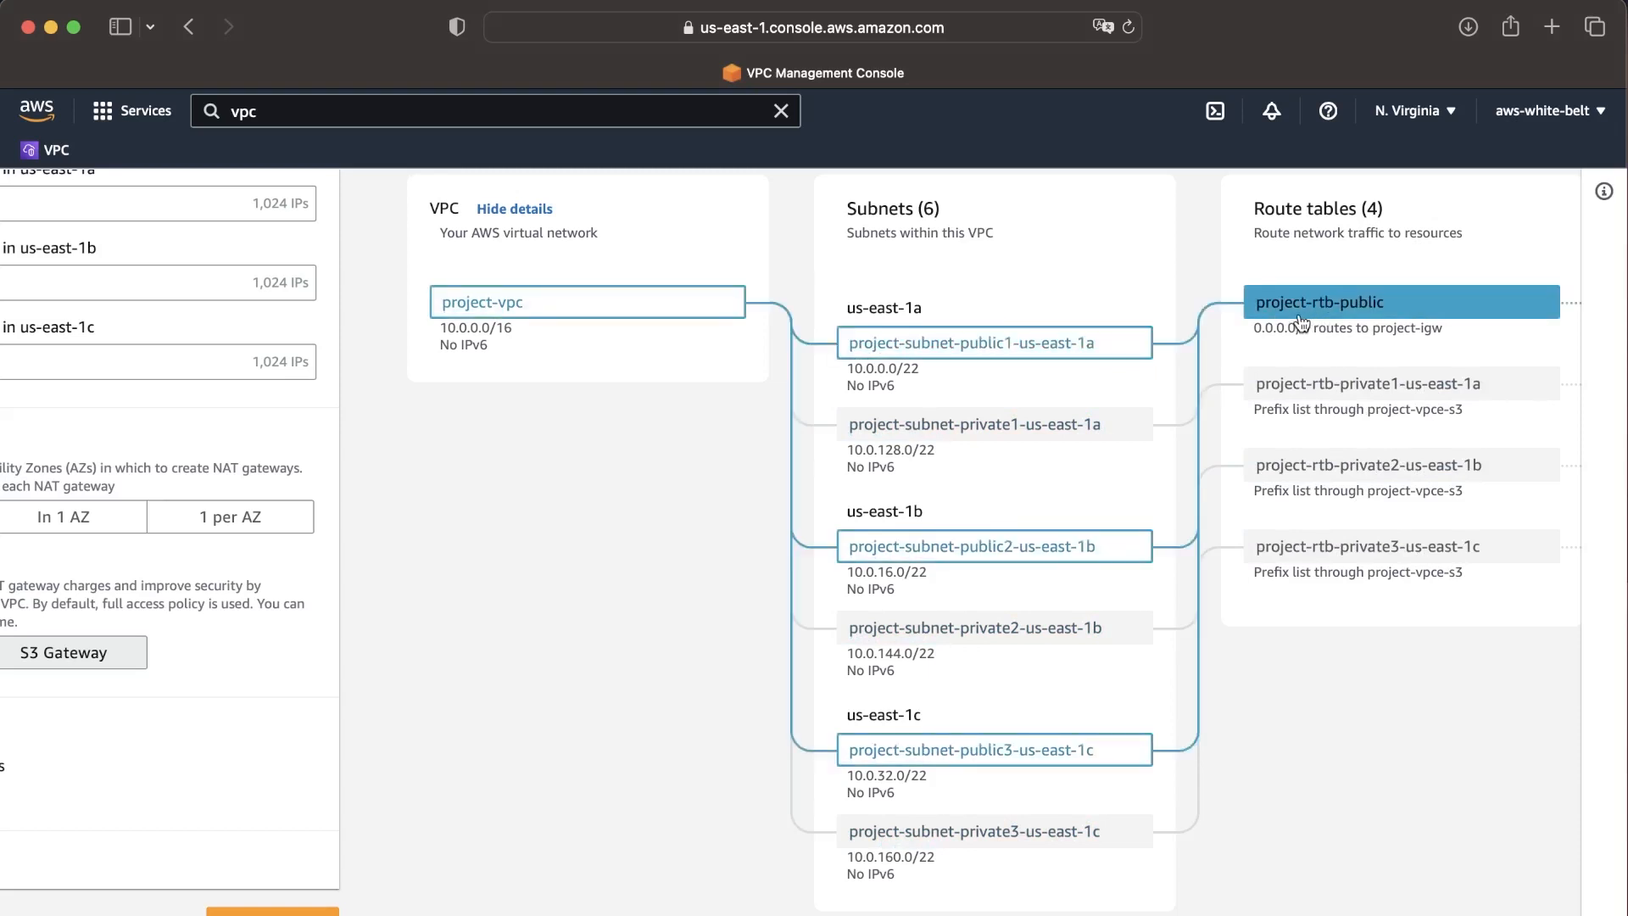
pyautogui.hscroll(2, 1298, 321)
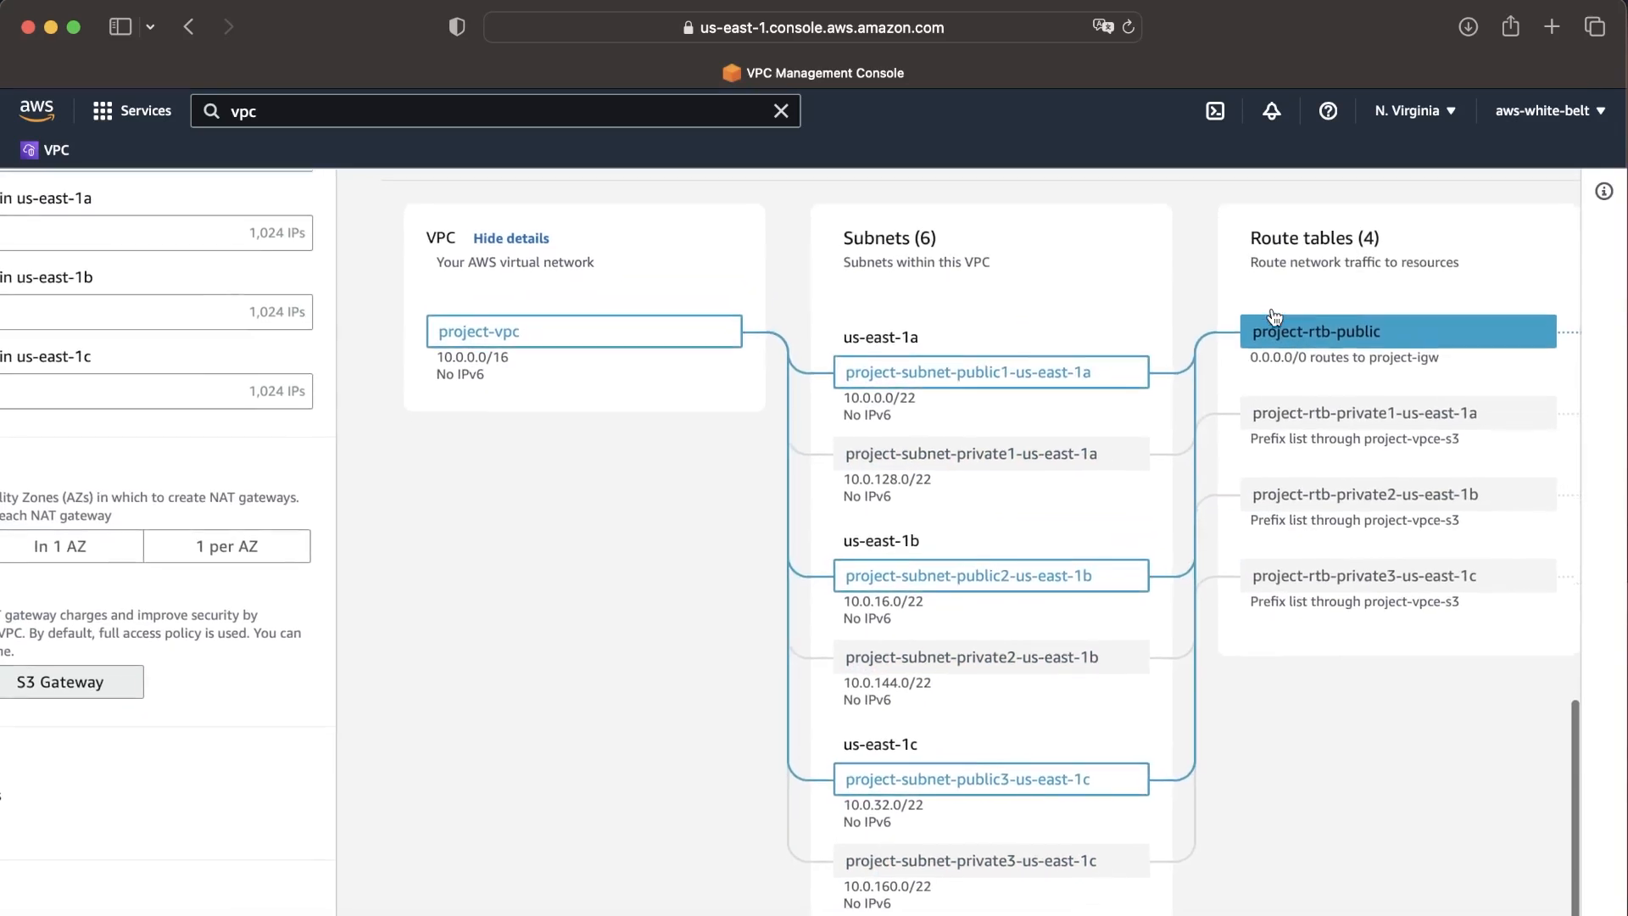
pyautogui.hscroll(5, 1273, 315)
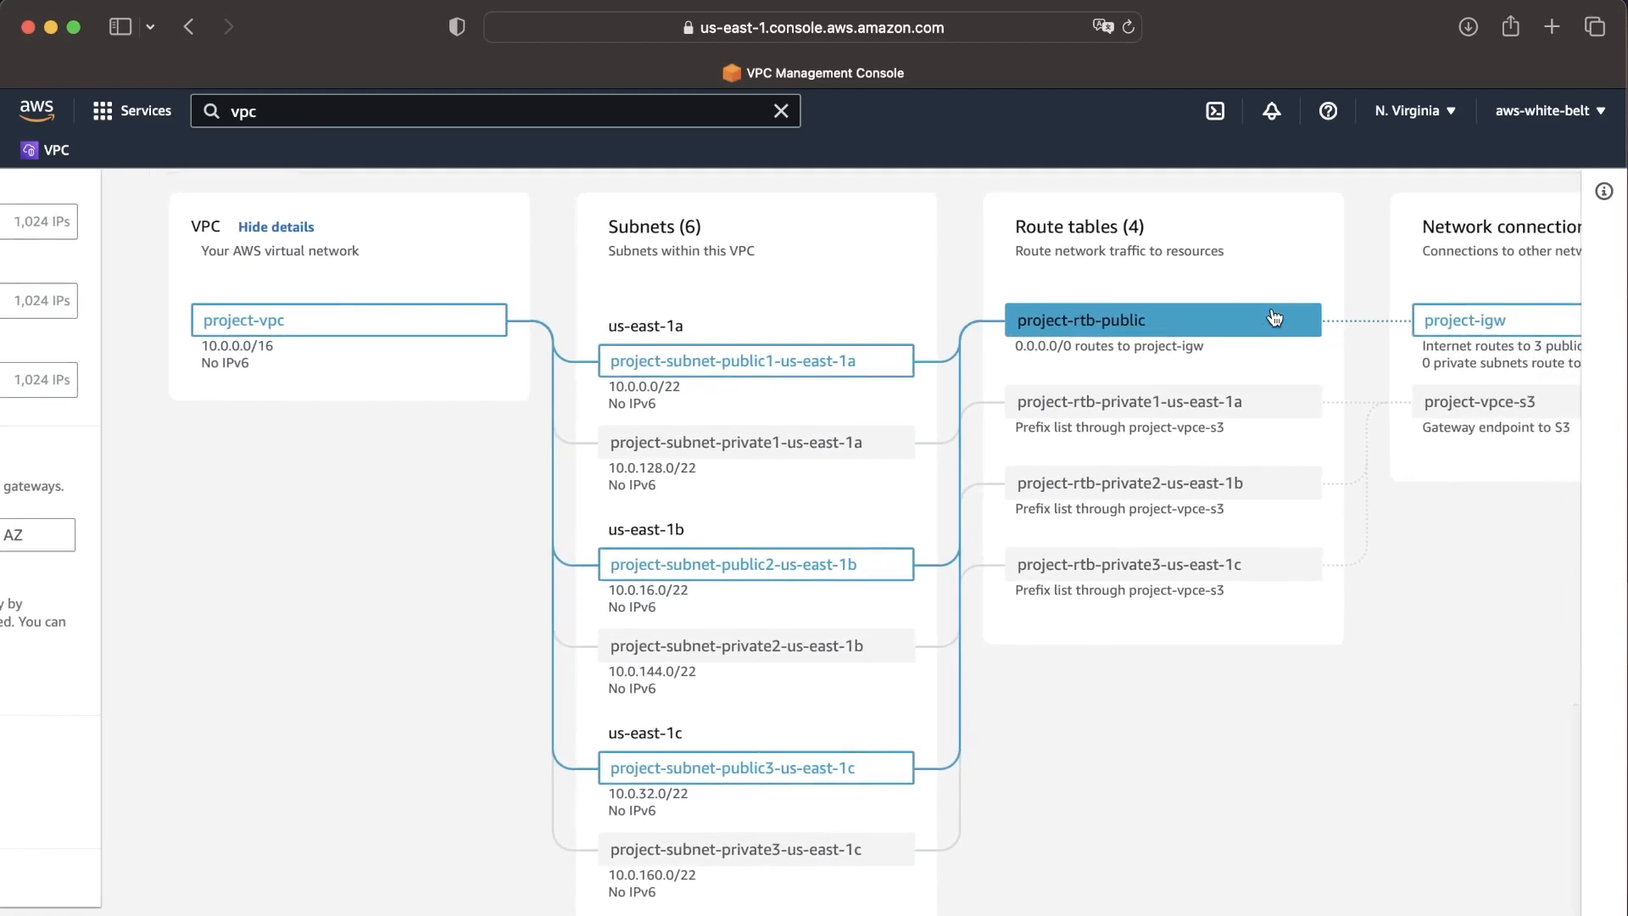
pyautogui.scroll(-1, 1275, 318)
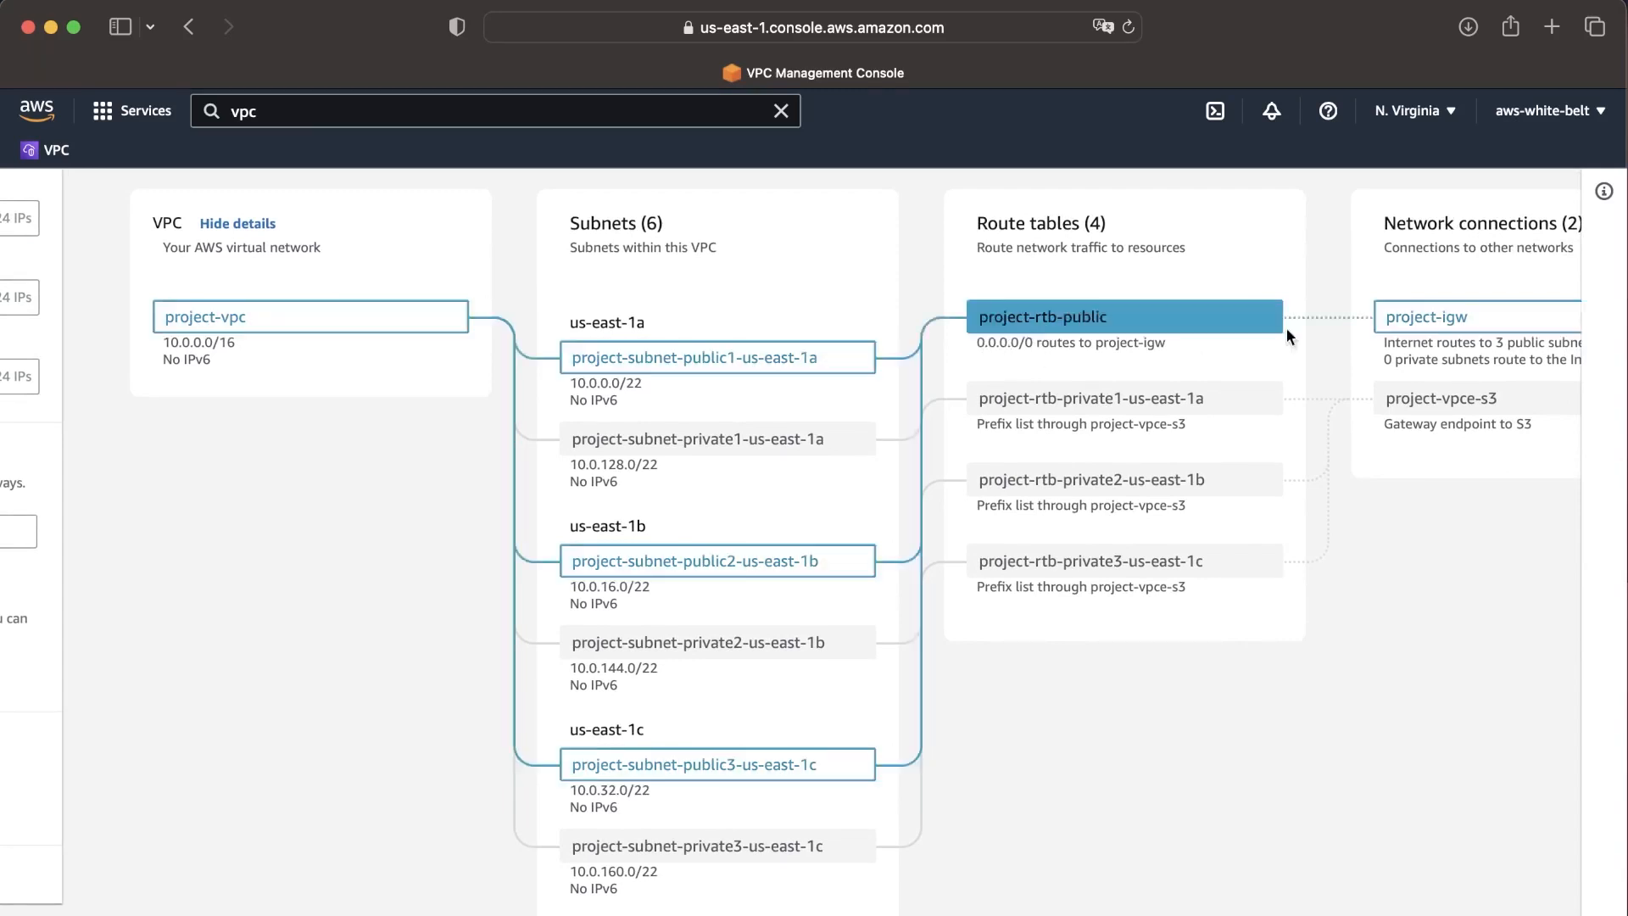
pyautogui.hscroll(2, 1403, 343)
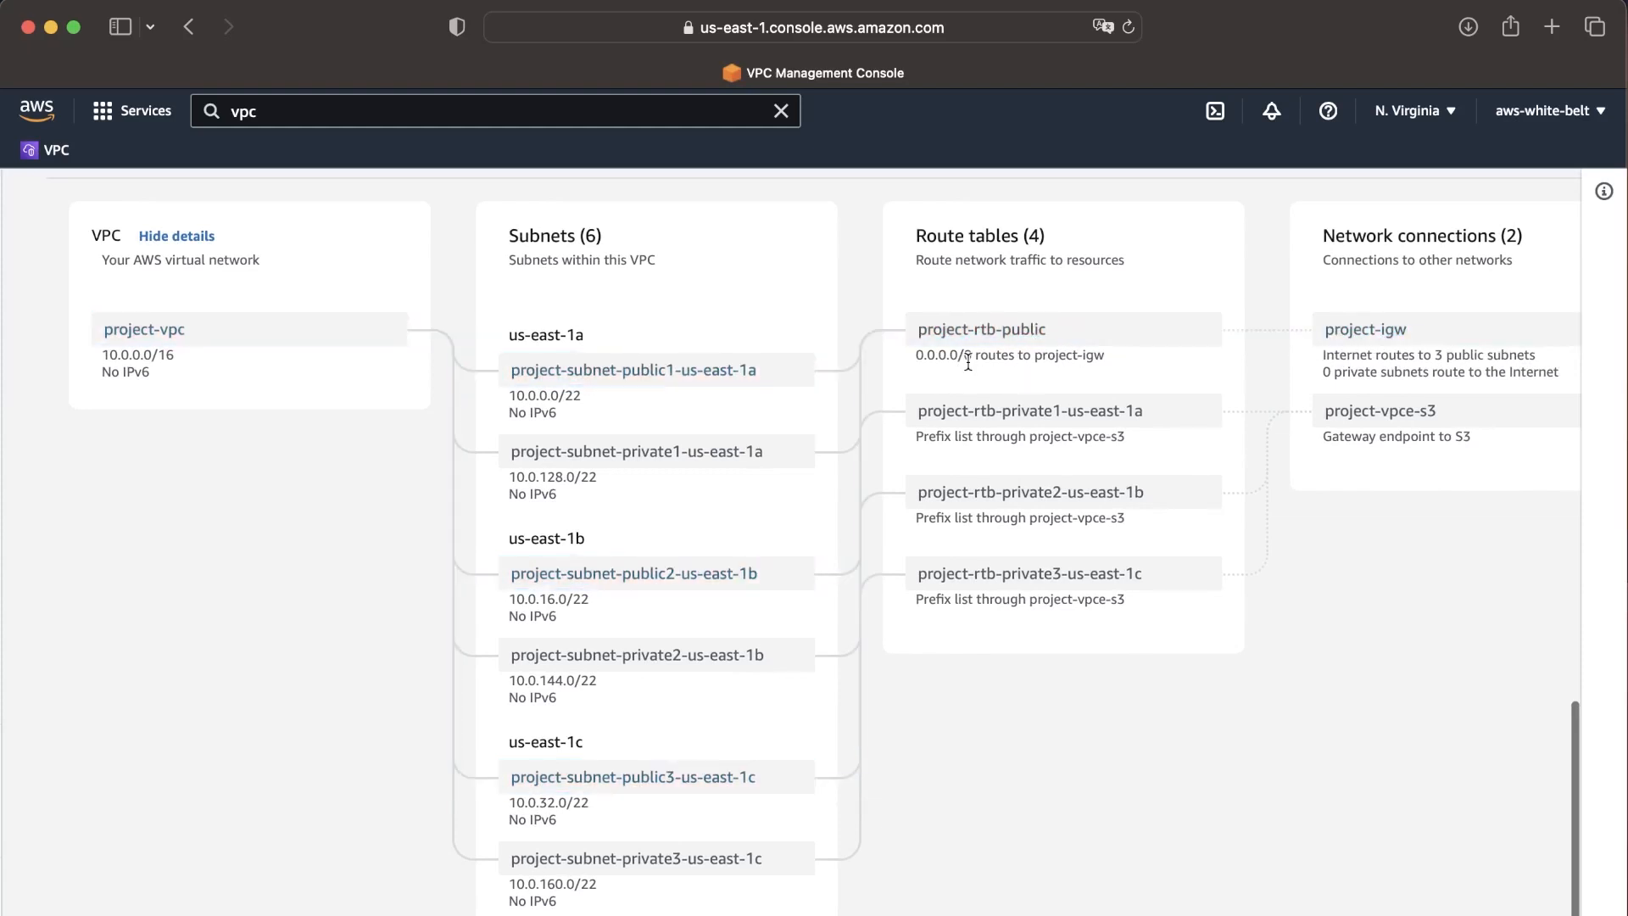
# Compare the private subnet CIDR blocks and NAT gateway options with the subnets and route tables in the VPC preview.
pyautogui.hscroll(-10, 968, 362)
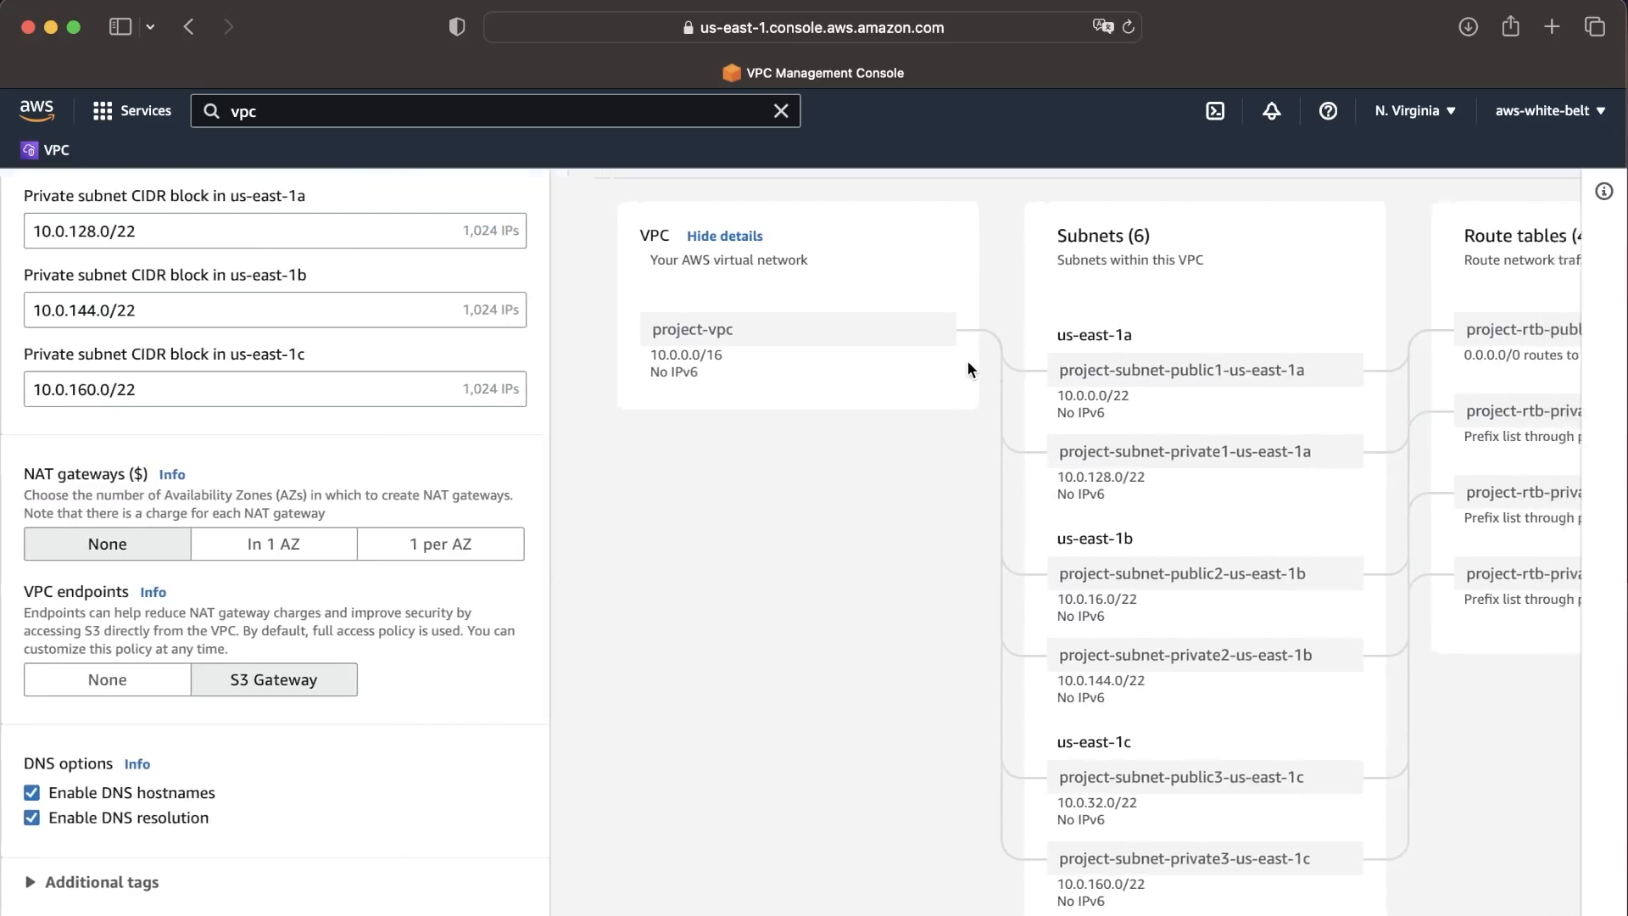
pyautogui.hscroll(1, 968, 363)
pyautogui.hscroll(-2, 968, 363)
pyautogui.scroll(-1, 968, 363)
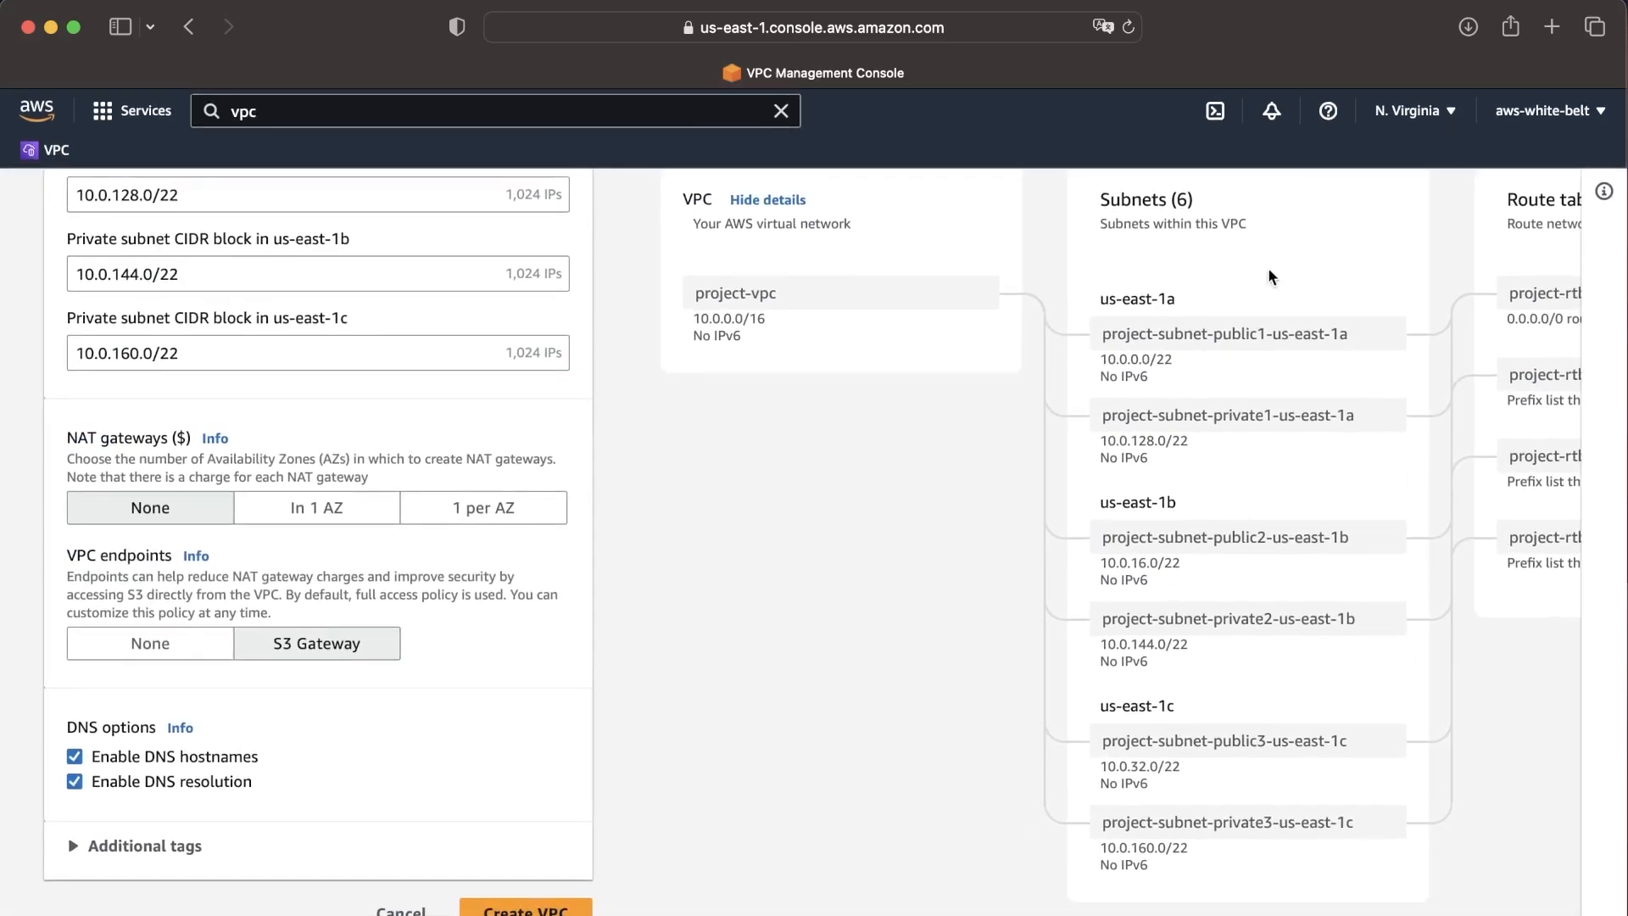
pyautogui.scroll(3, 436, 365)
pyautogui.doubleClick(308, 357)
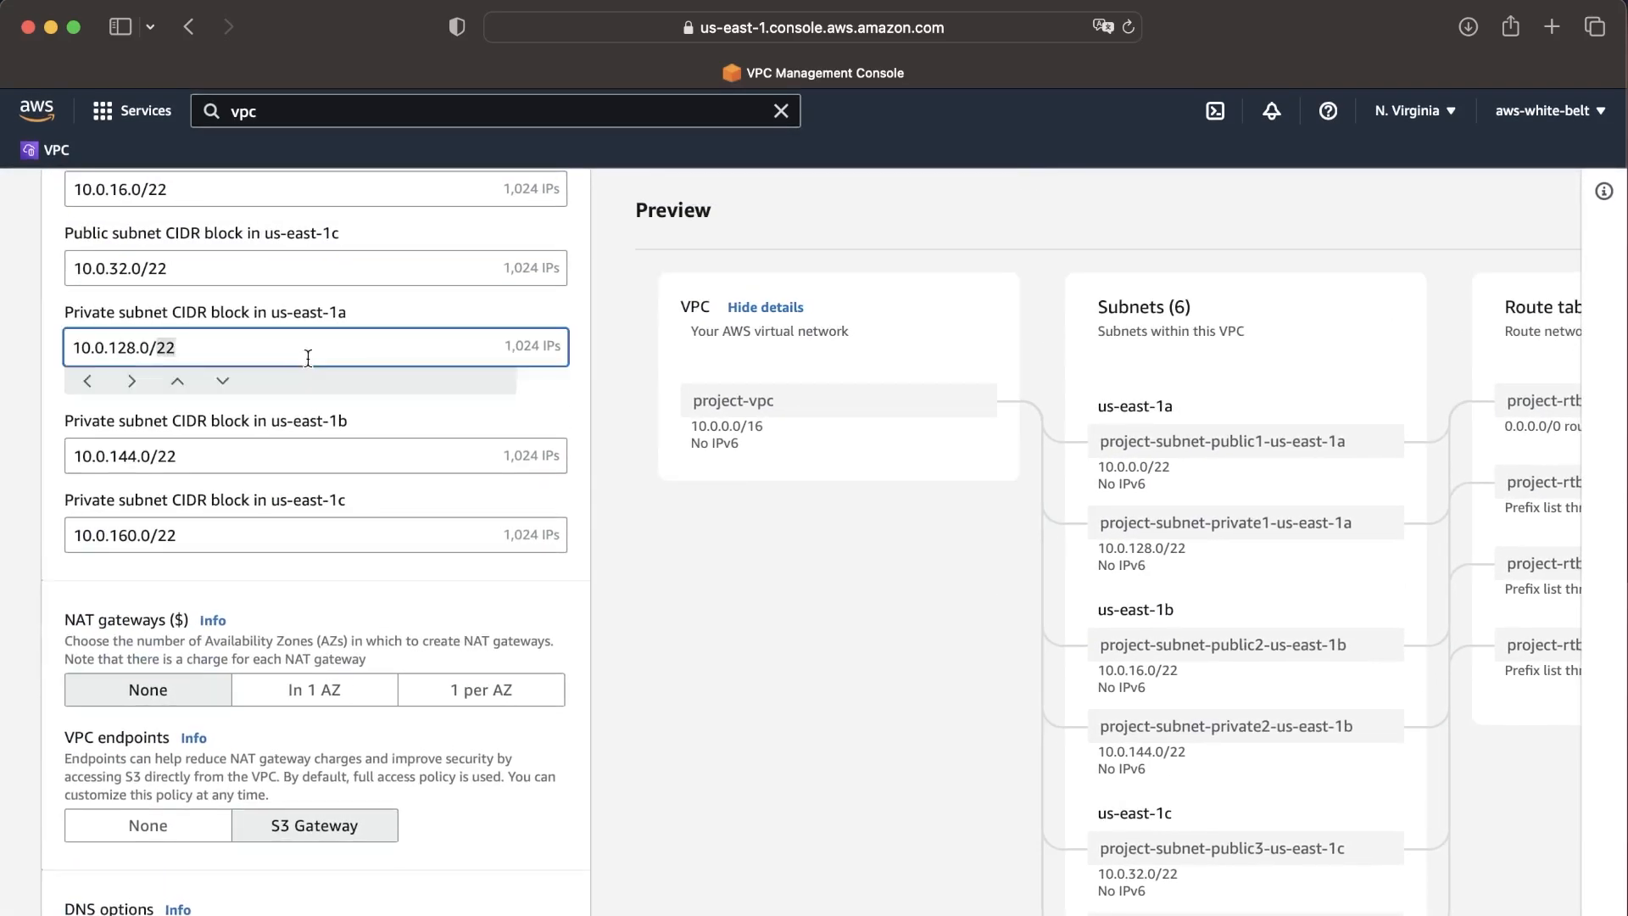
pyautogui.click(658, 570)
pyautogui.scroll(-1, 679, 602)
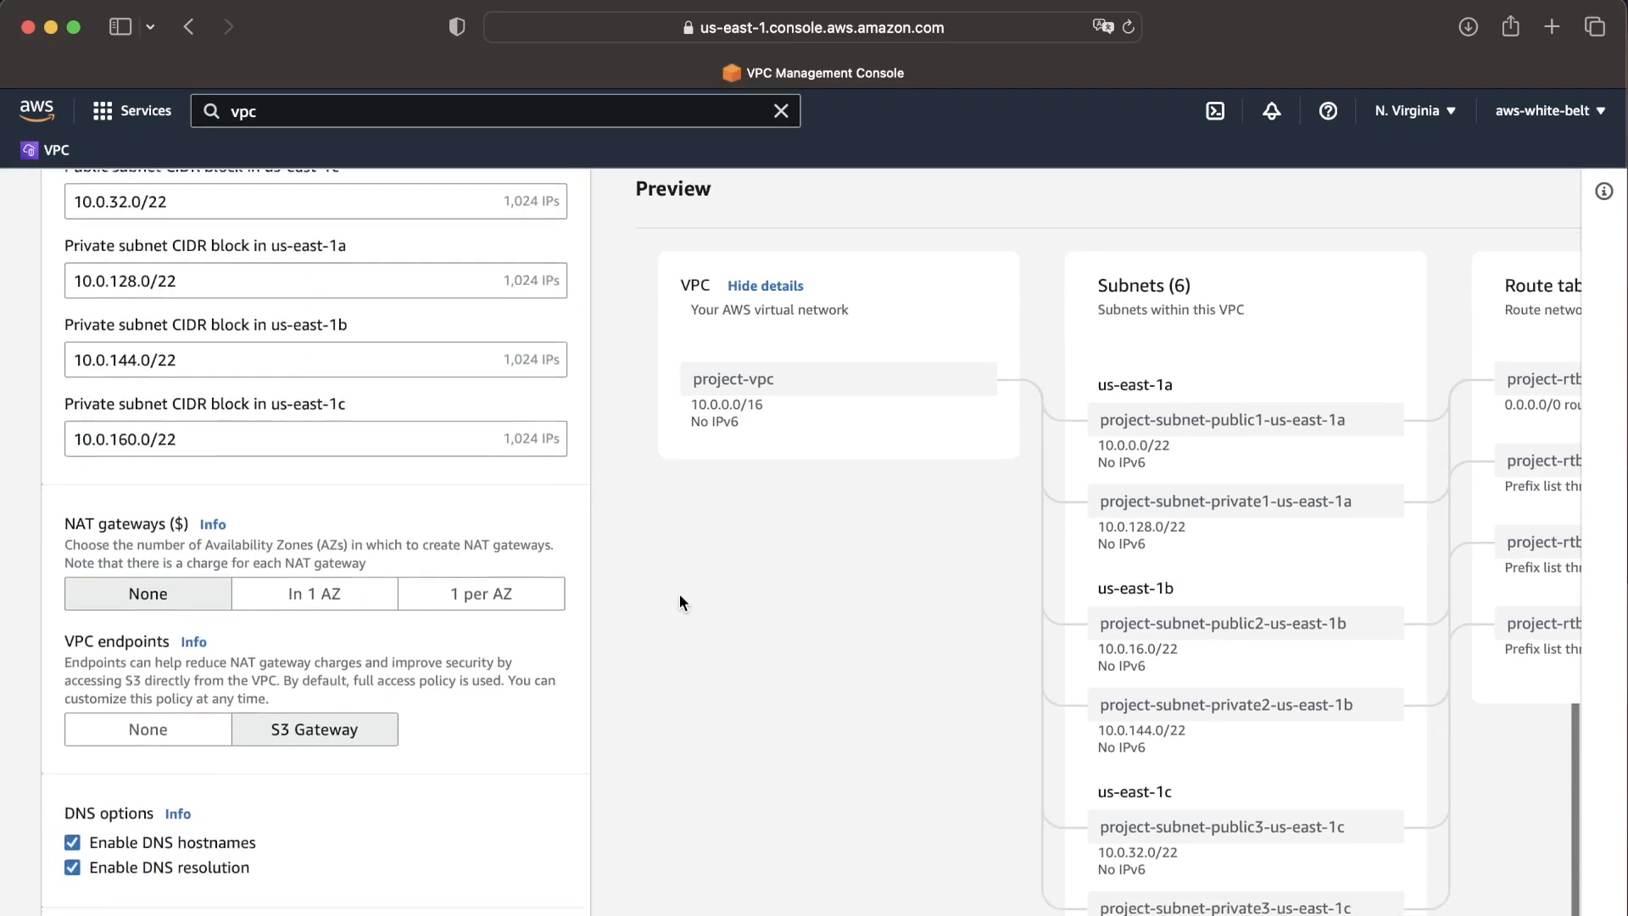
pyautogui.scroll(-3, 506, 608)
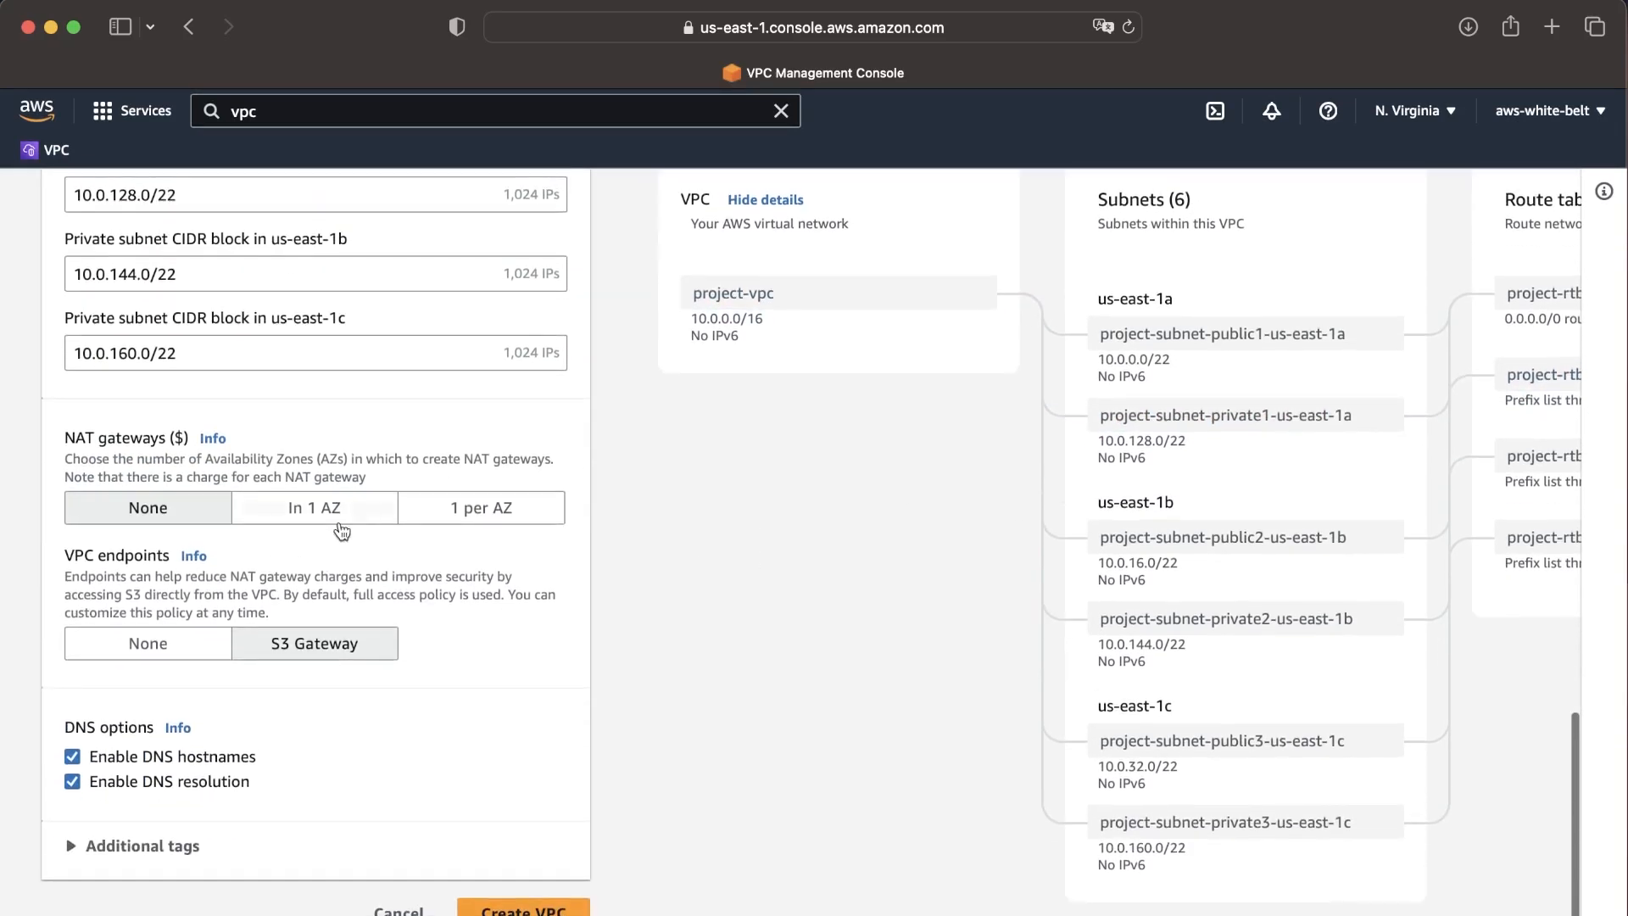
pyautogui.hscroll(3, 1101, 589)
pyautogui.hscroll(2, 1101, 588)
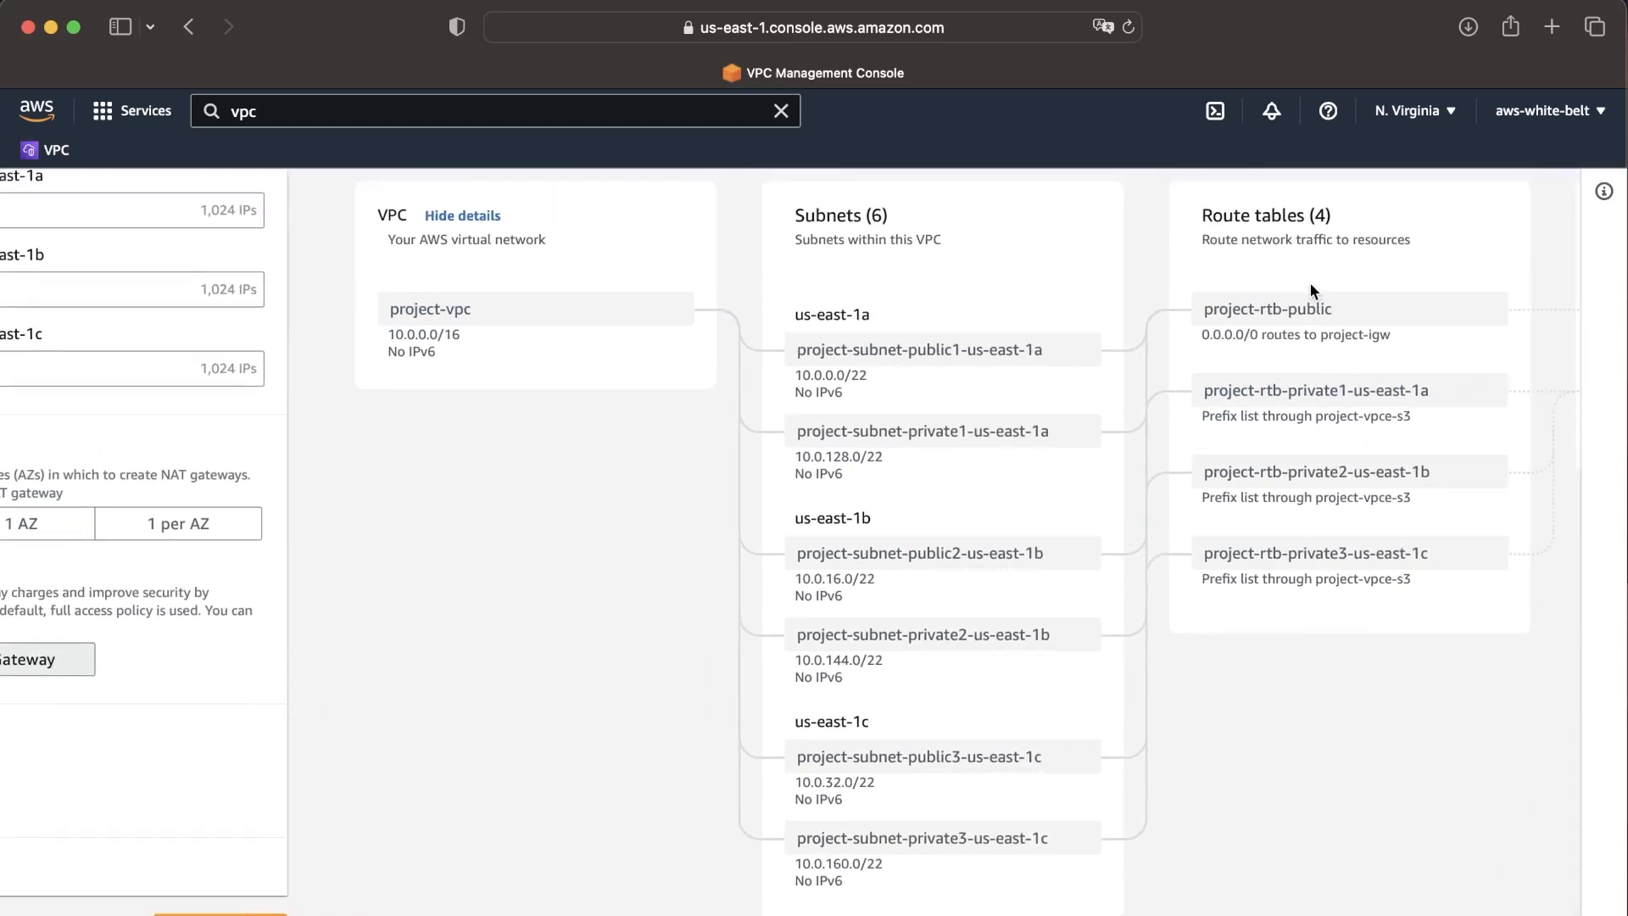
pyautogui.hscroll(2, 1309, 281)
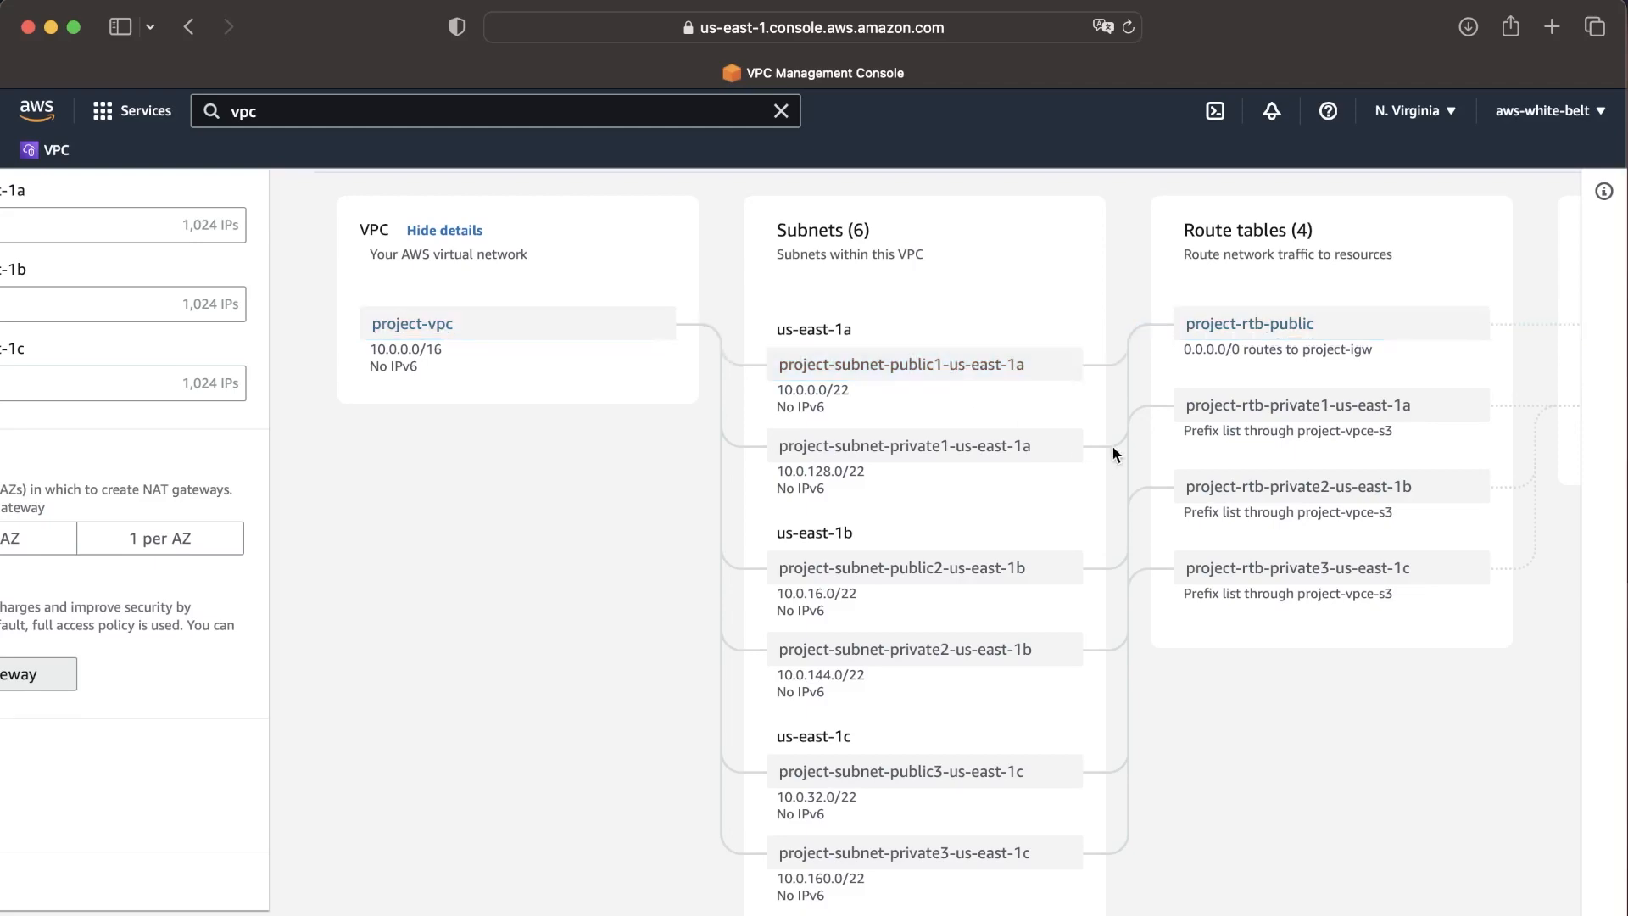
pyautogui.hscroll(1, 1113, 447)
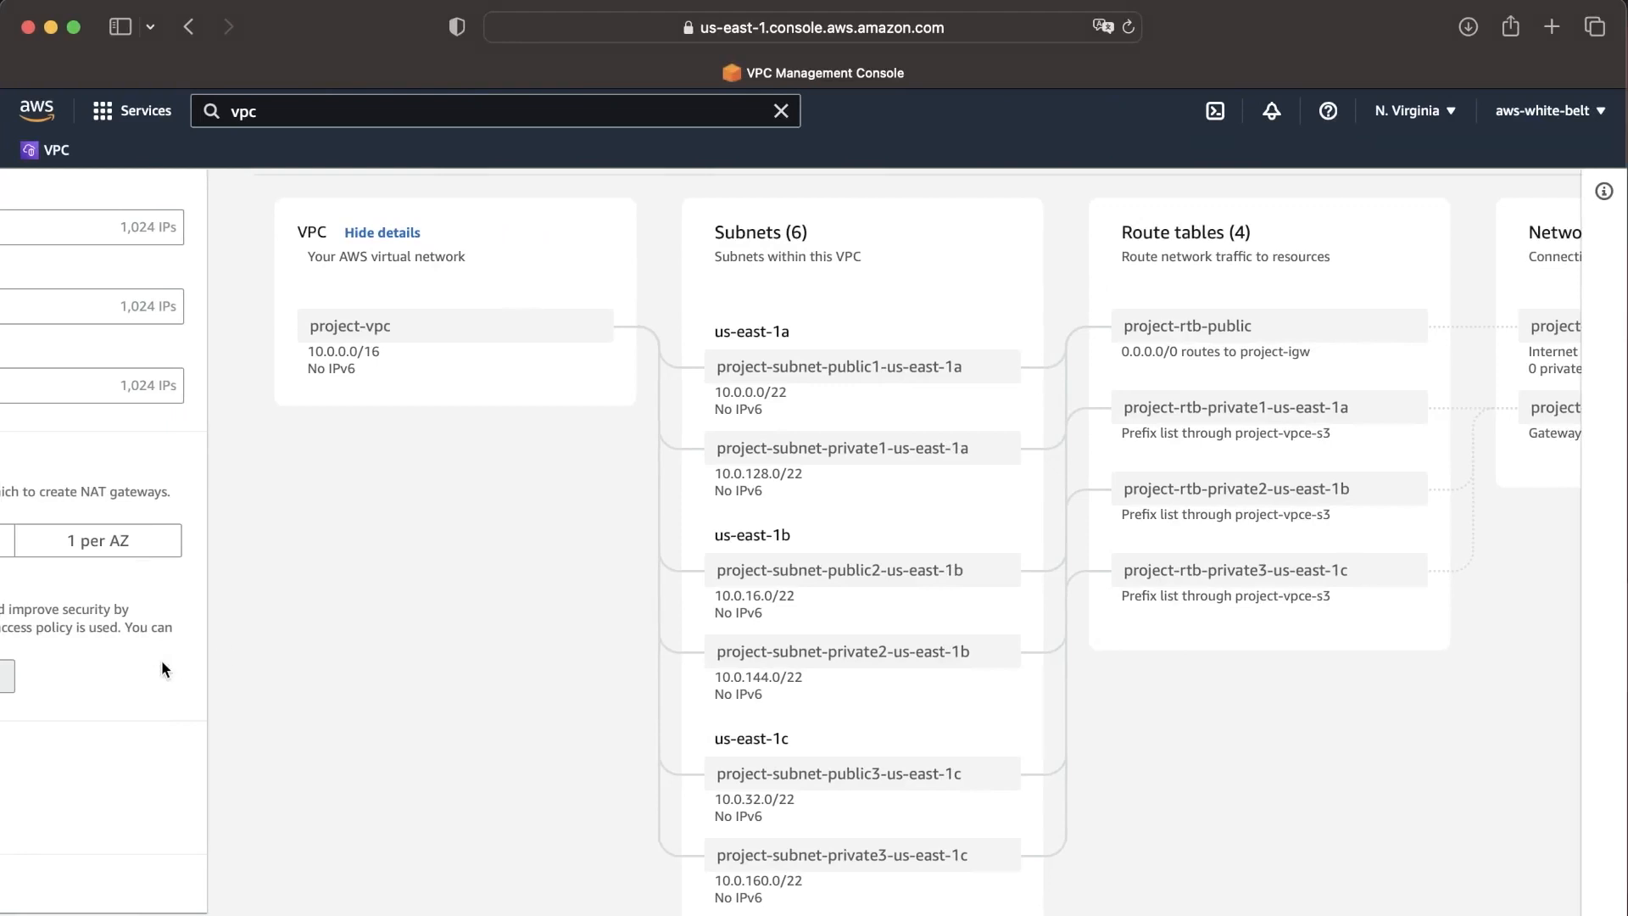
# Examine the VPC endpoint options and trace the private subnets and route tables to the S3 gateway endpoint in the preview.
pyautogui.hscroll(-5, 162, 662)
pyautogui.scroll(1, 385, 585)
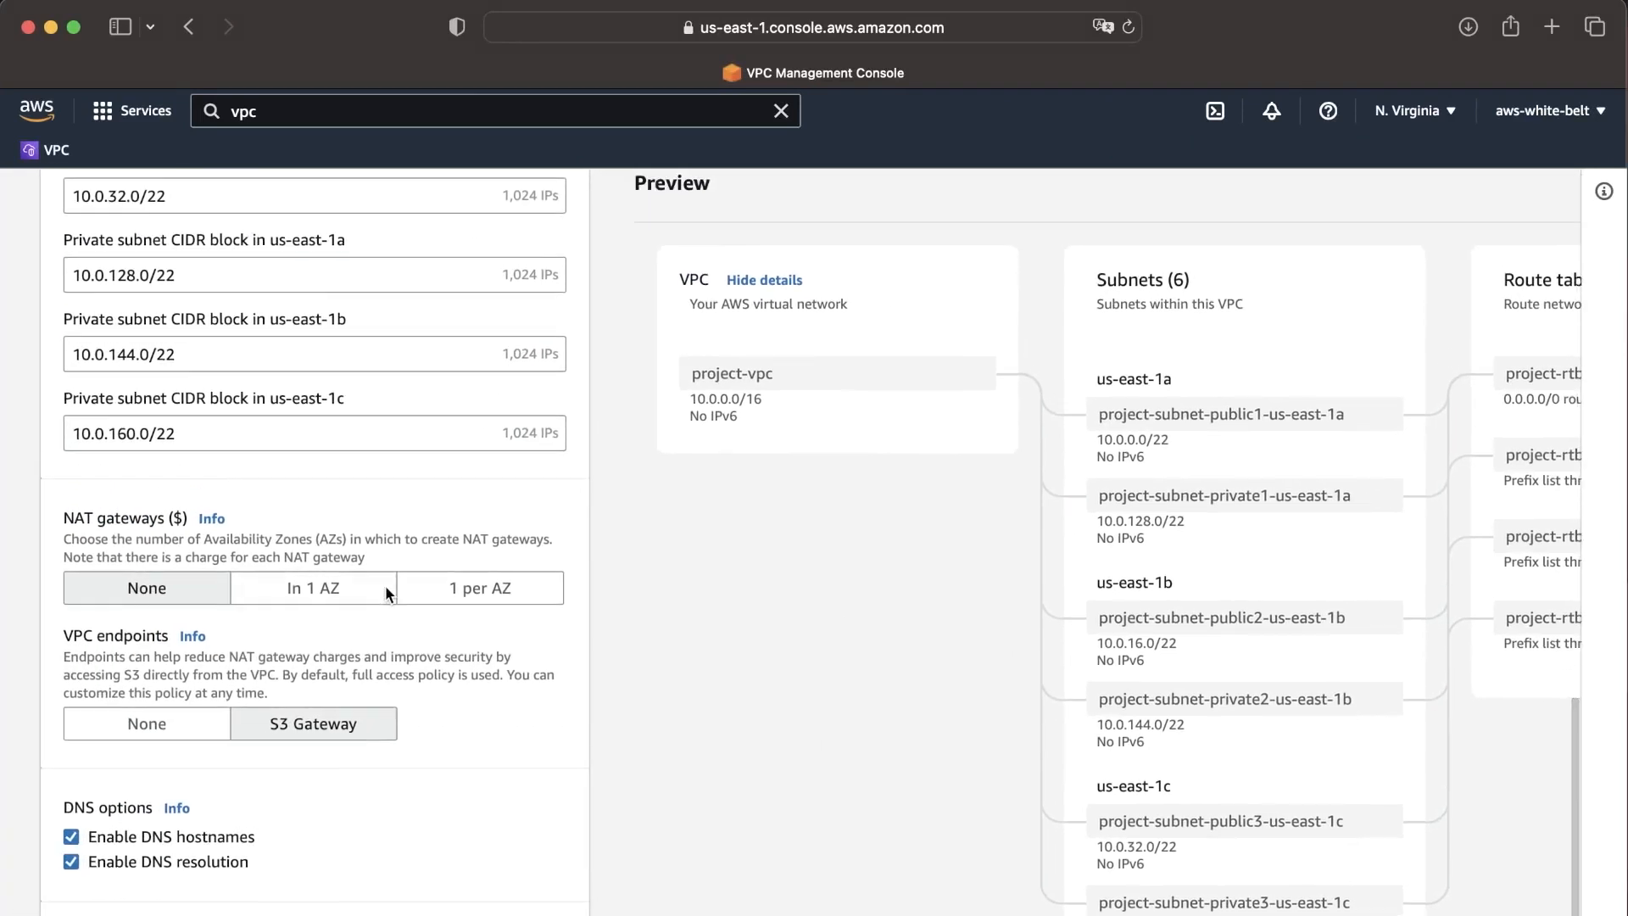
pyautogui.scroll(-1, 385, 585)
pyautogui.scroll(-1, 422, 674)
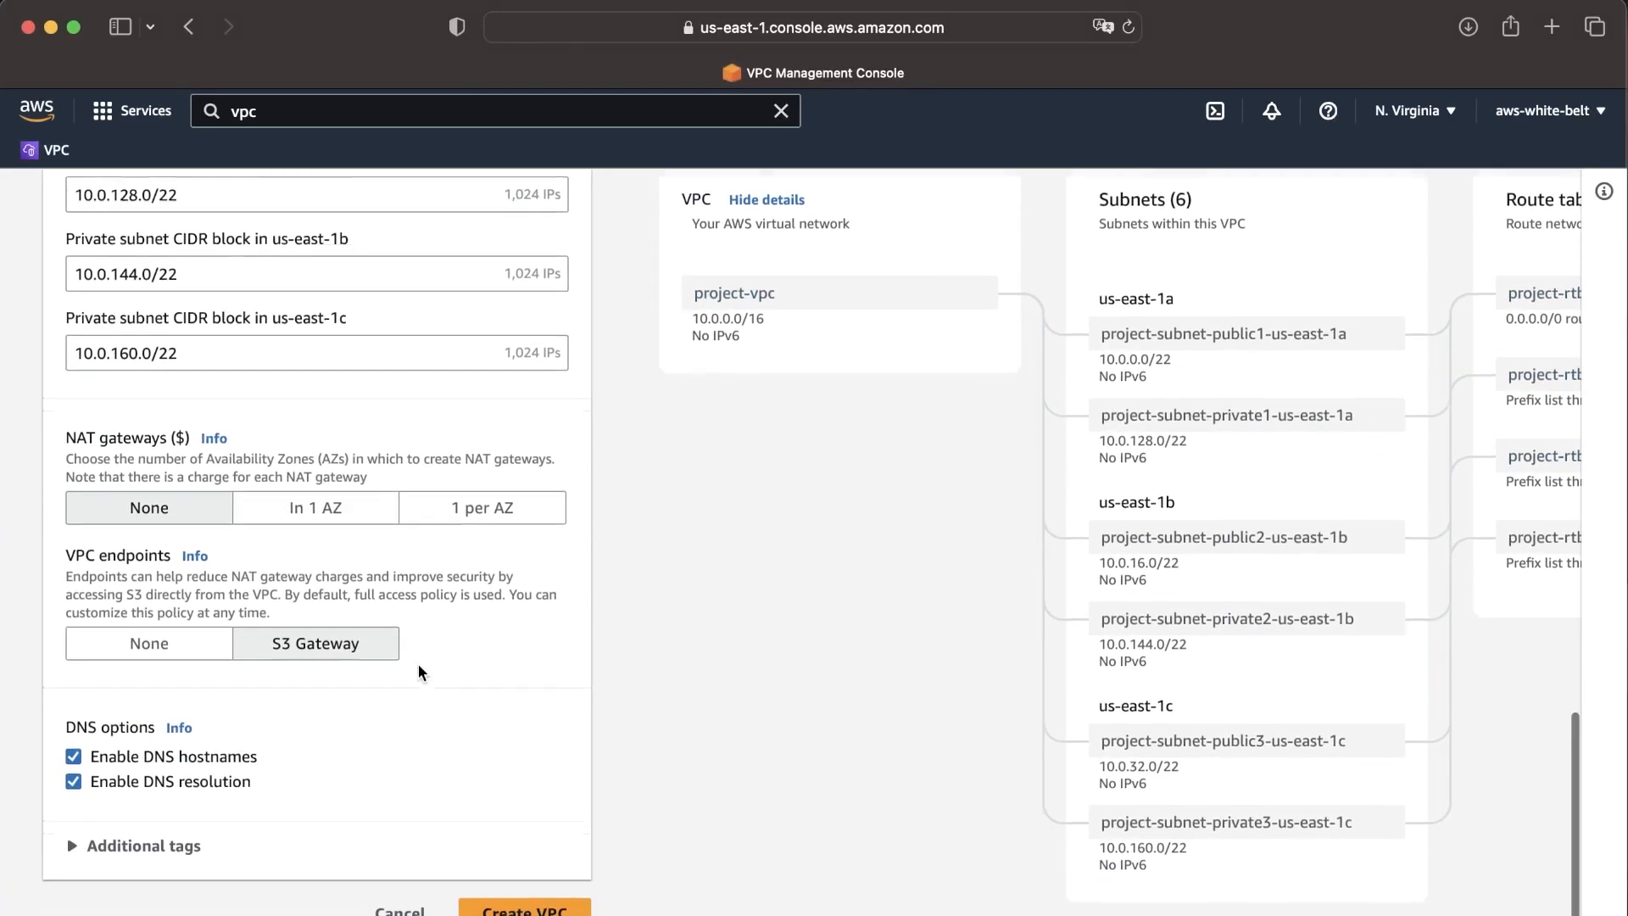
pyautogui.scroll(1, 421, 674)
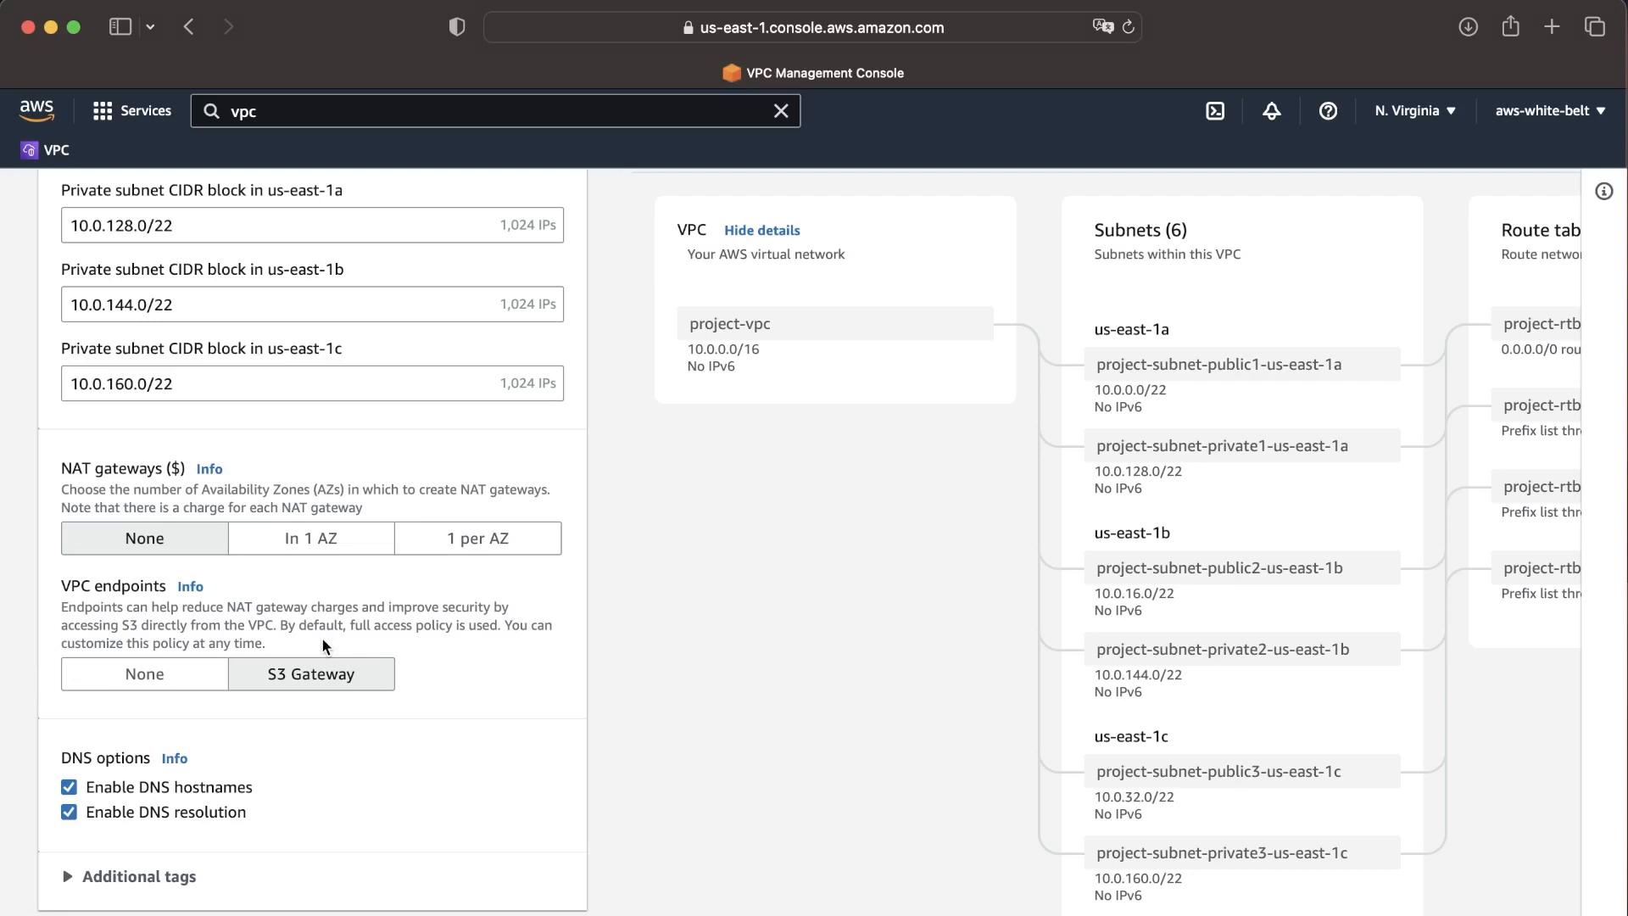
pyautogui.scroll(1, 322, 646)
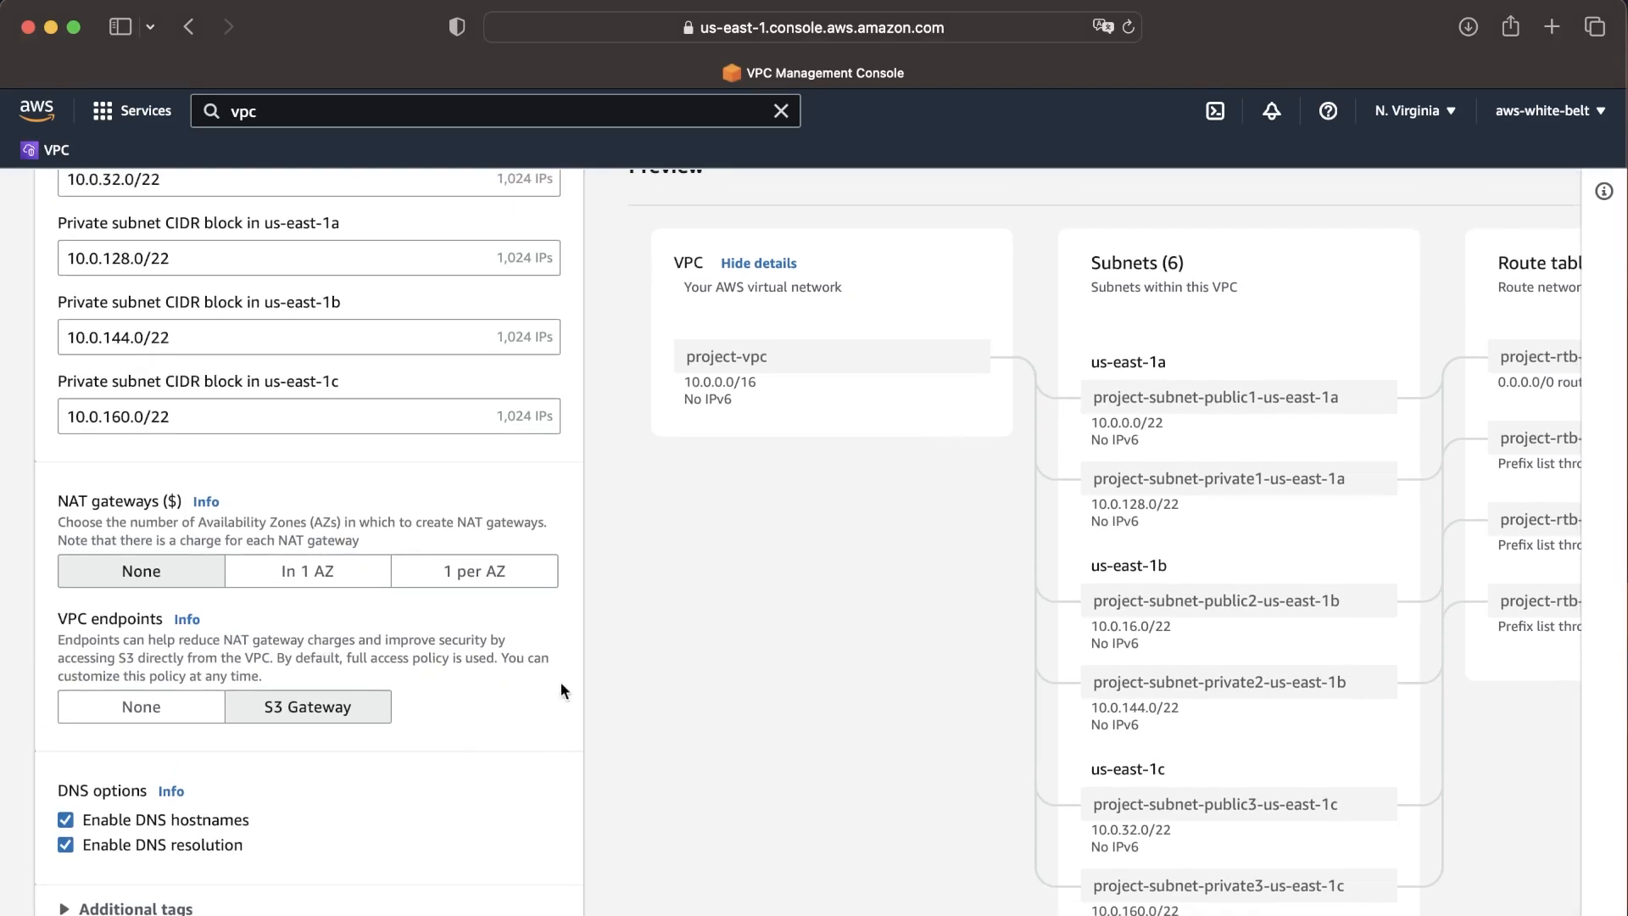
pyautogui.hscroll(3, 795, 653)
pyautogui.scroll(-1, 795, 653)
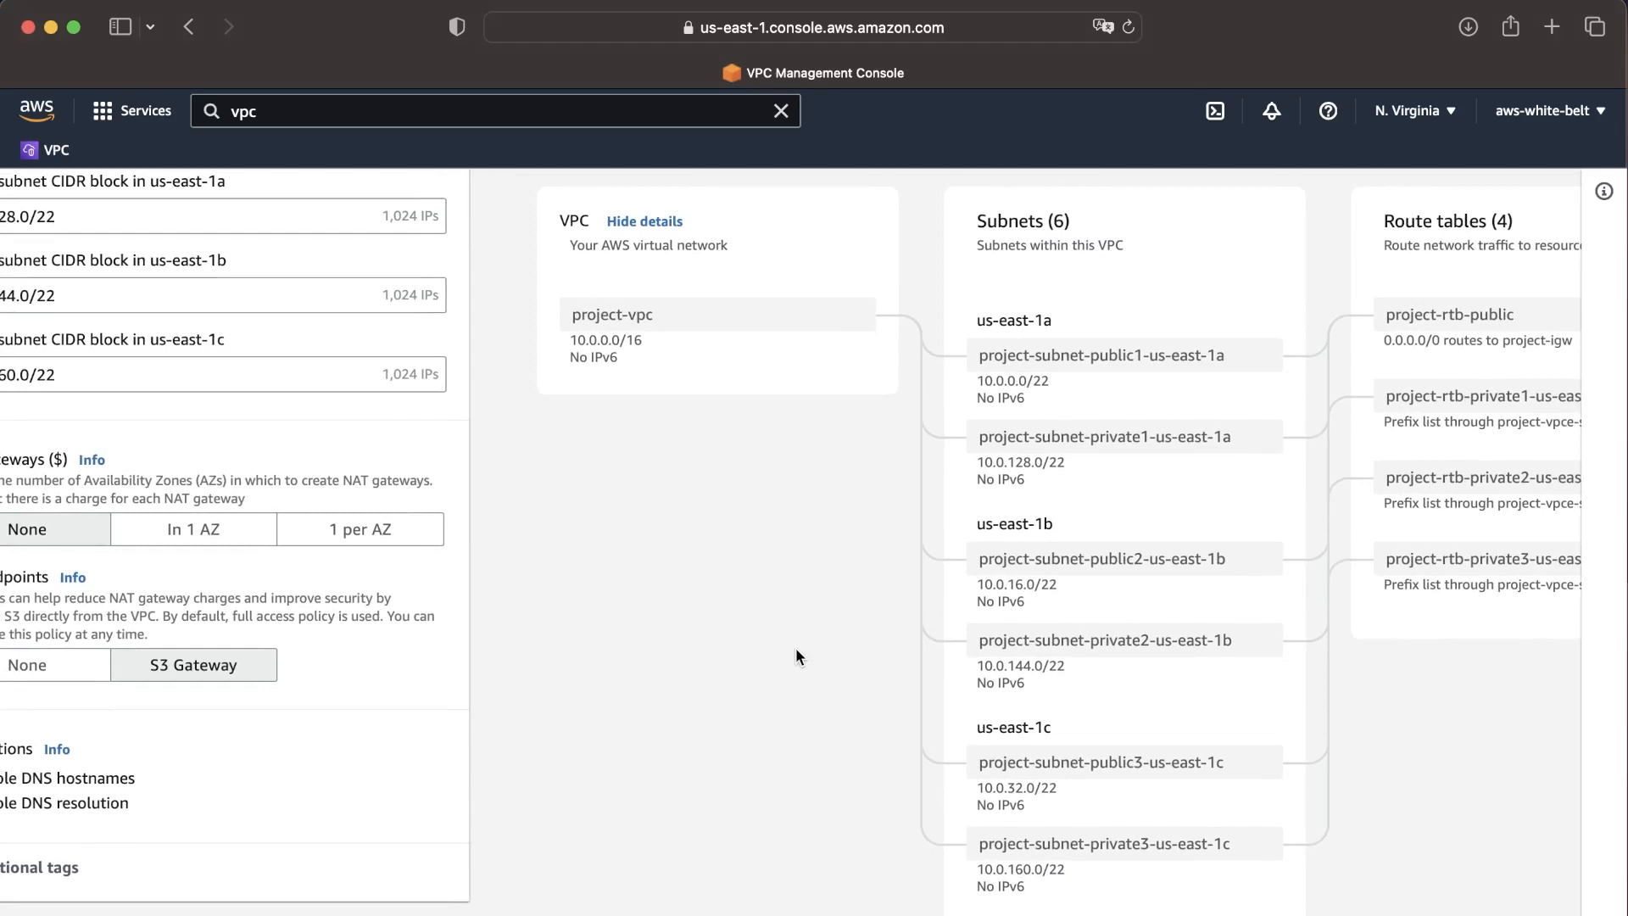
pyautogui.scroll(1, 795, 648)
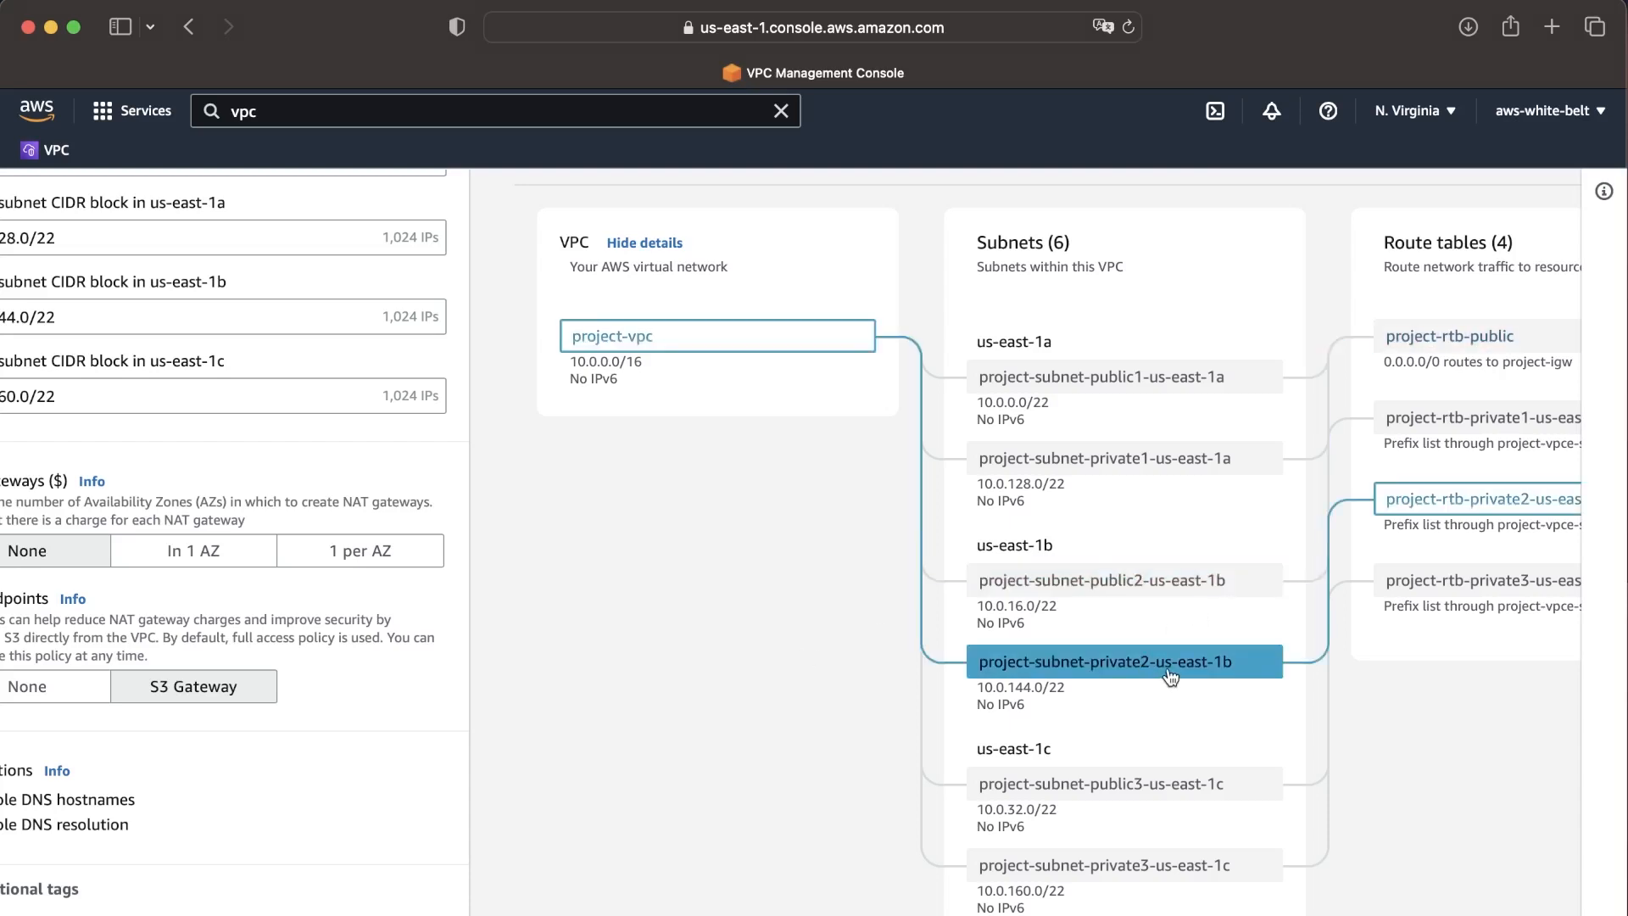
pyautogui.hscroll(3, 1170, 676)
pyautogui.hscroll(10, 1169, 676)
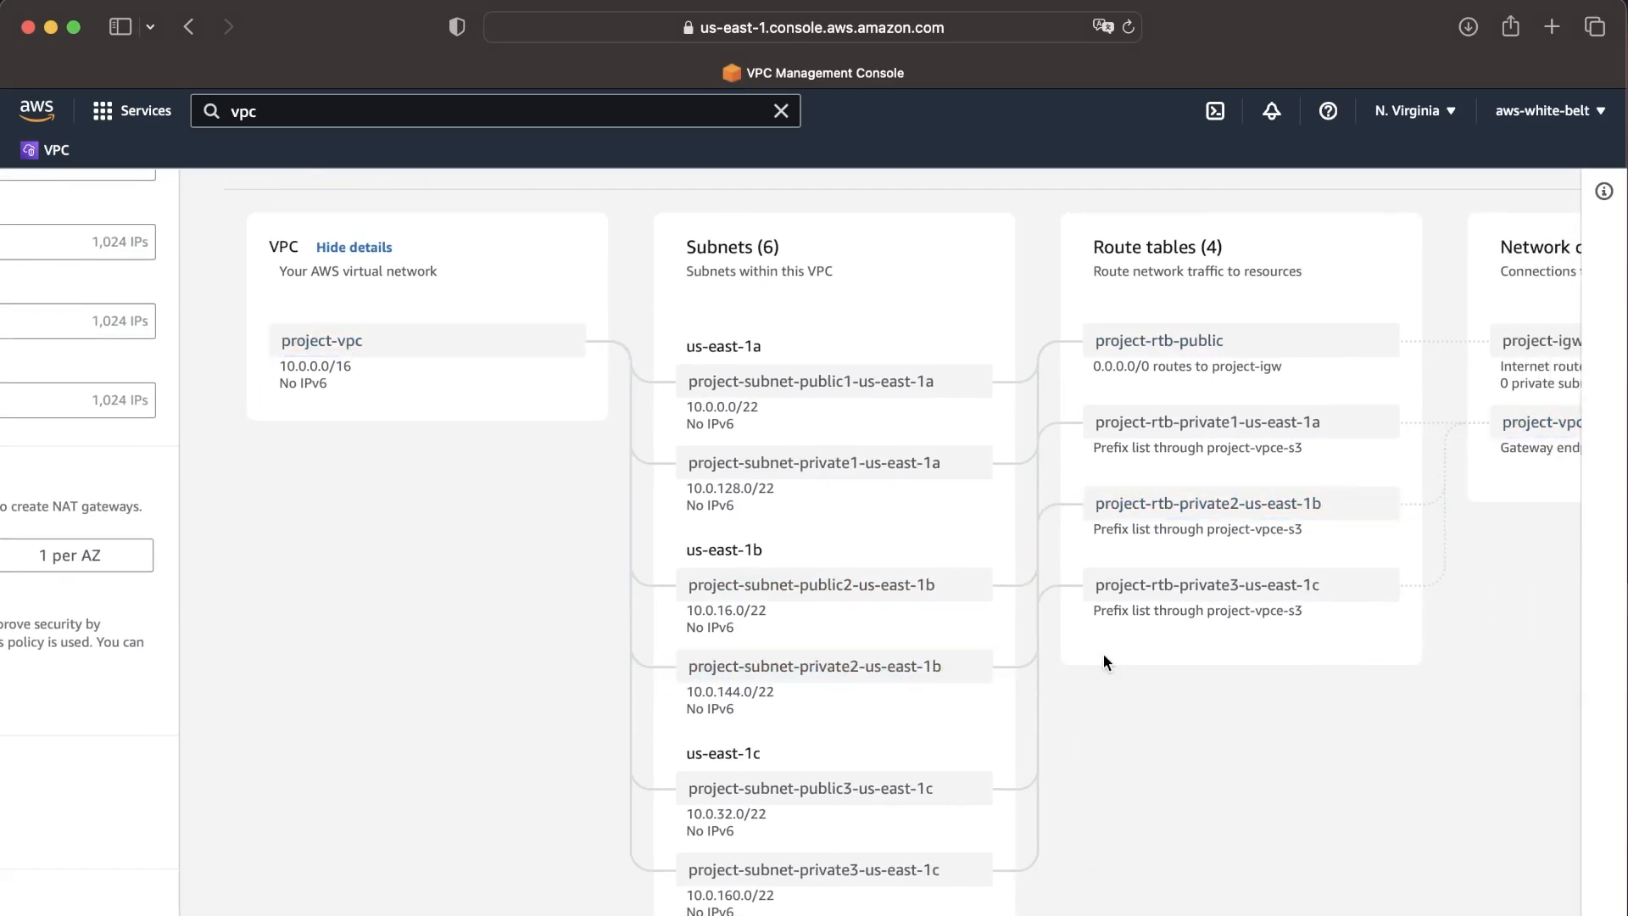
pyautogui.scroll(1, 1103, 656)
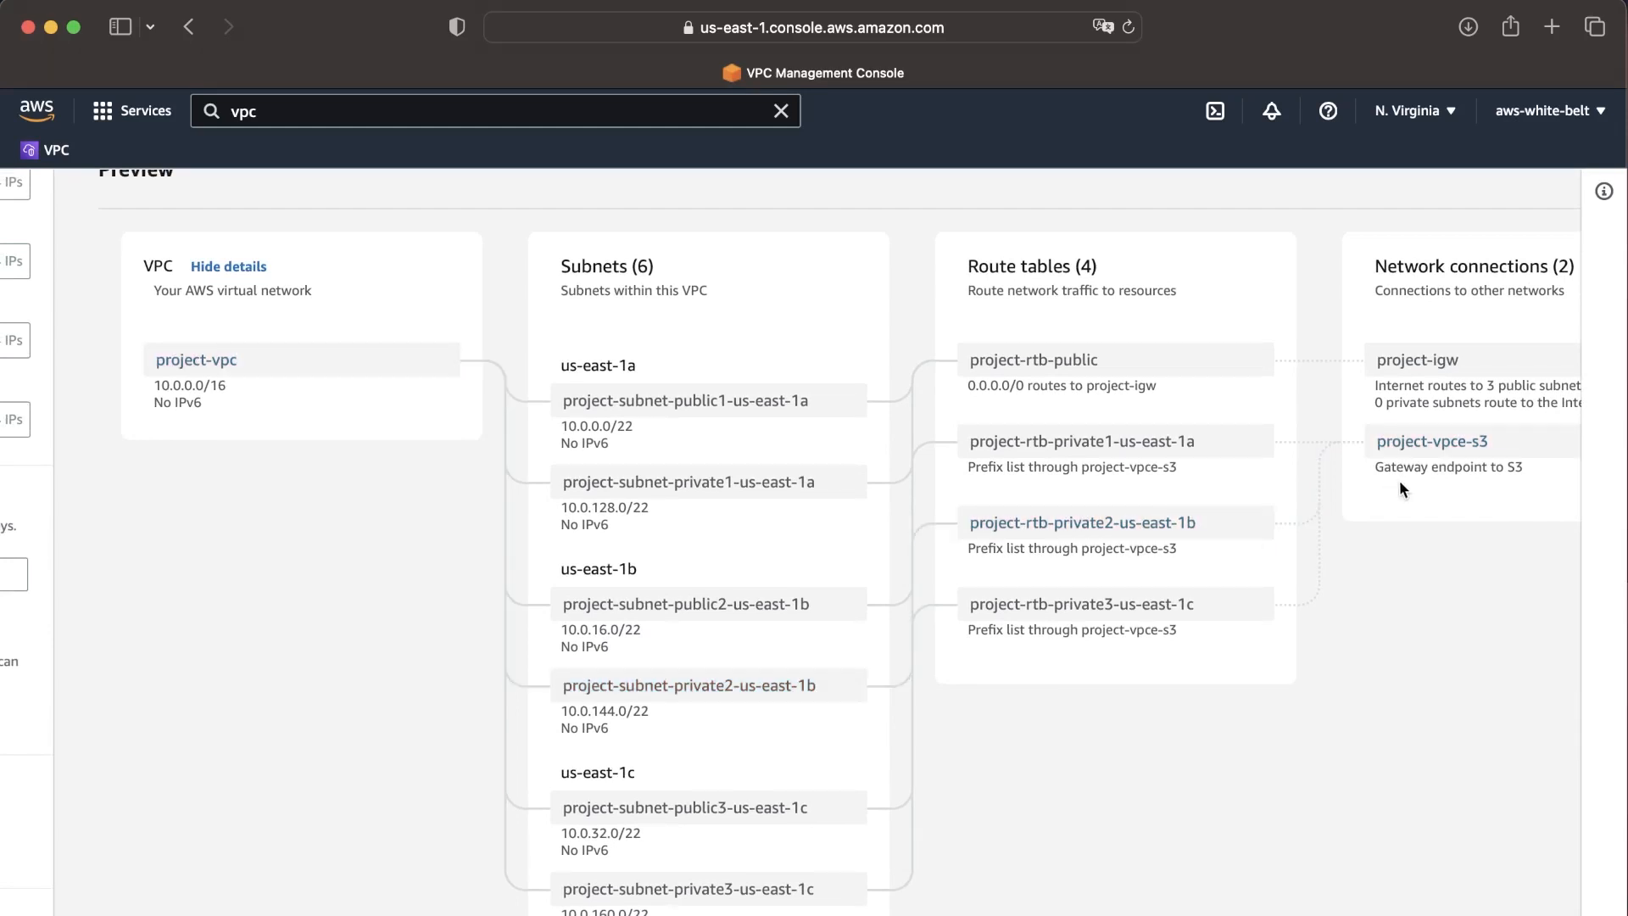
pyautogui.hscroll(2, 1441, 474)
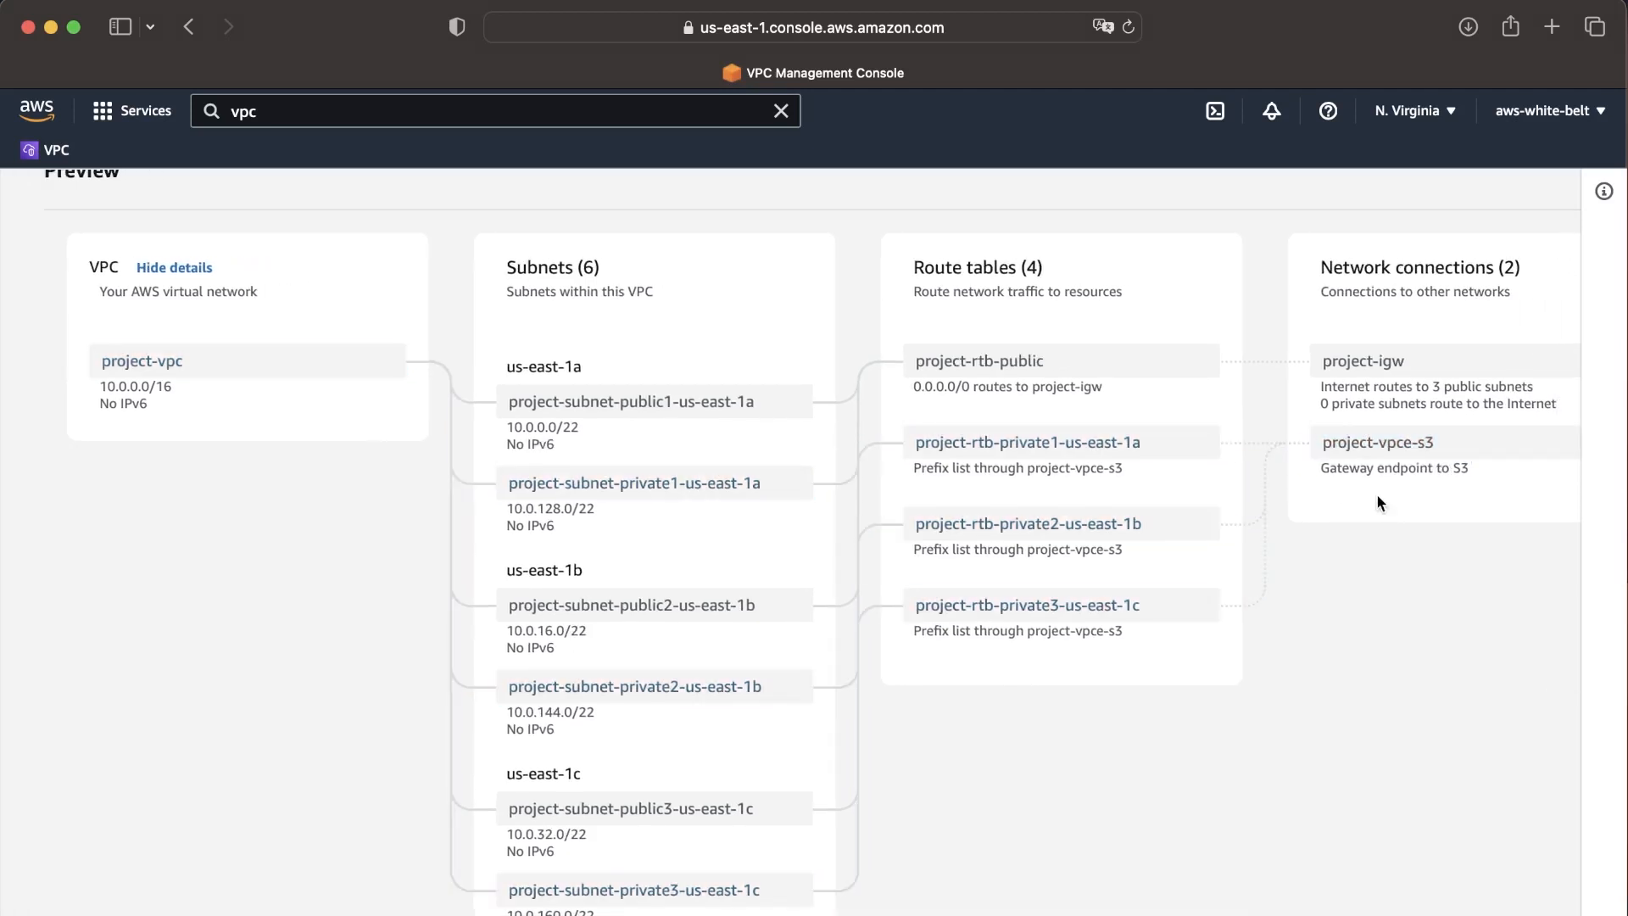
pyautogui.hscroll(-4, 1377, 496)
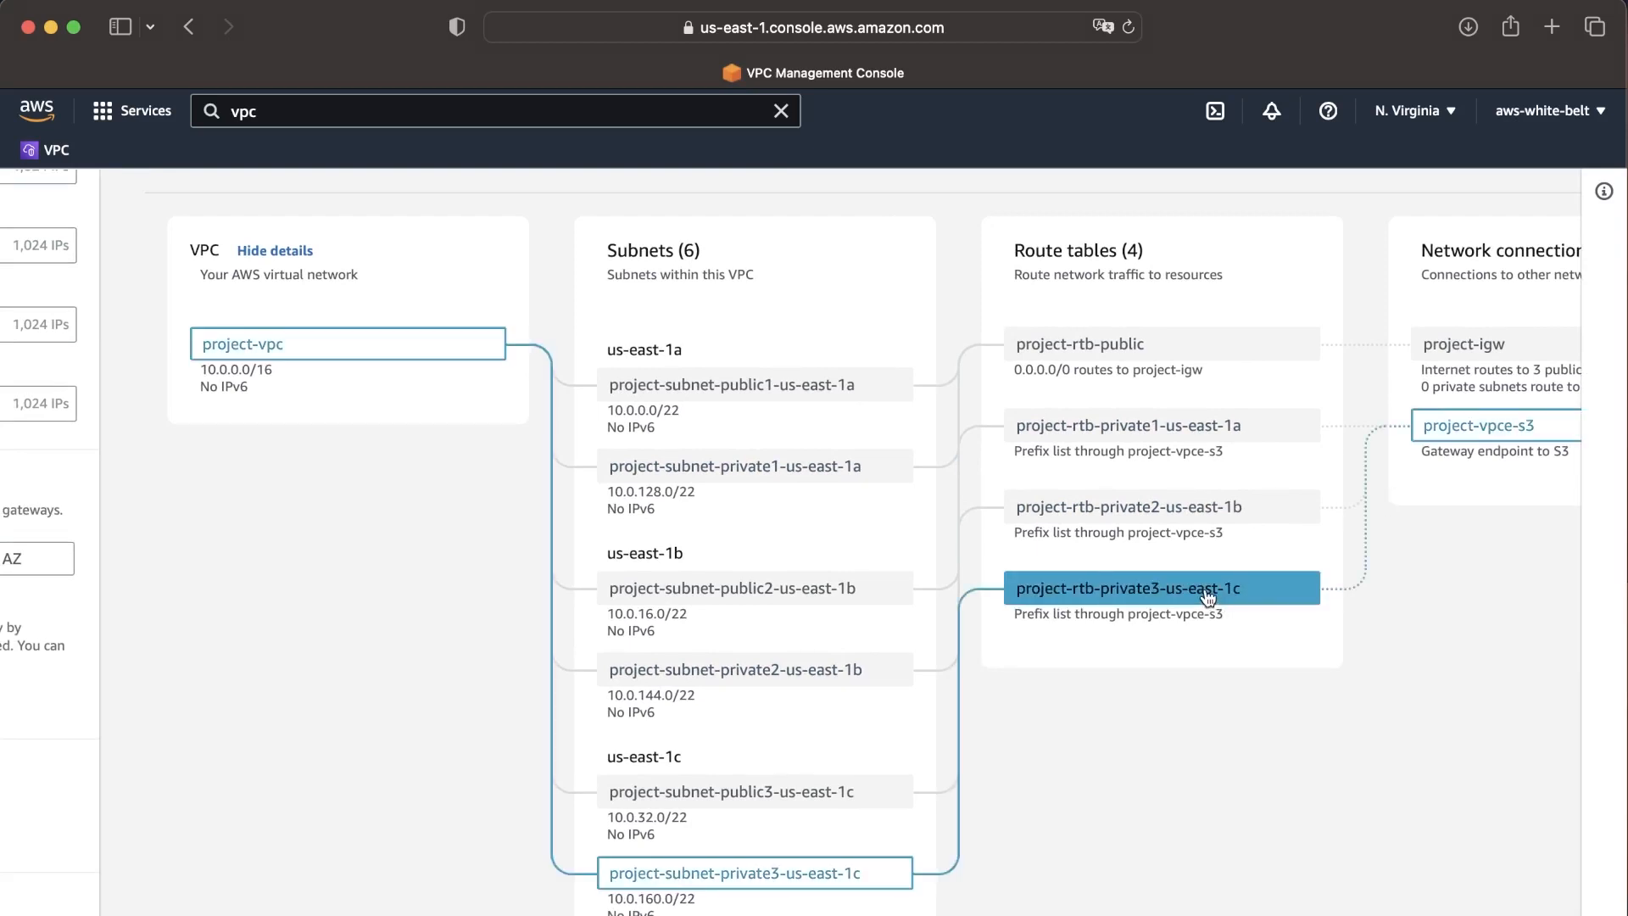
pyautogui.hscroll(6, 1207, 596)
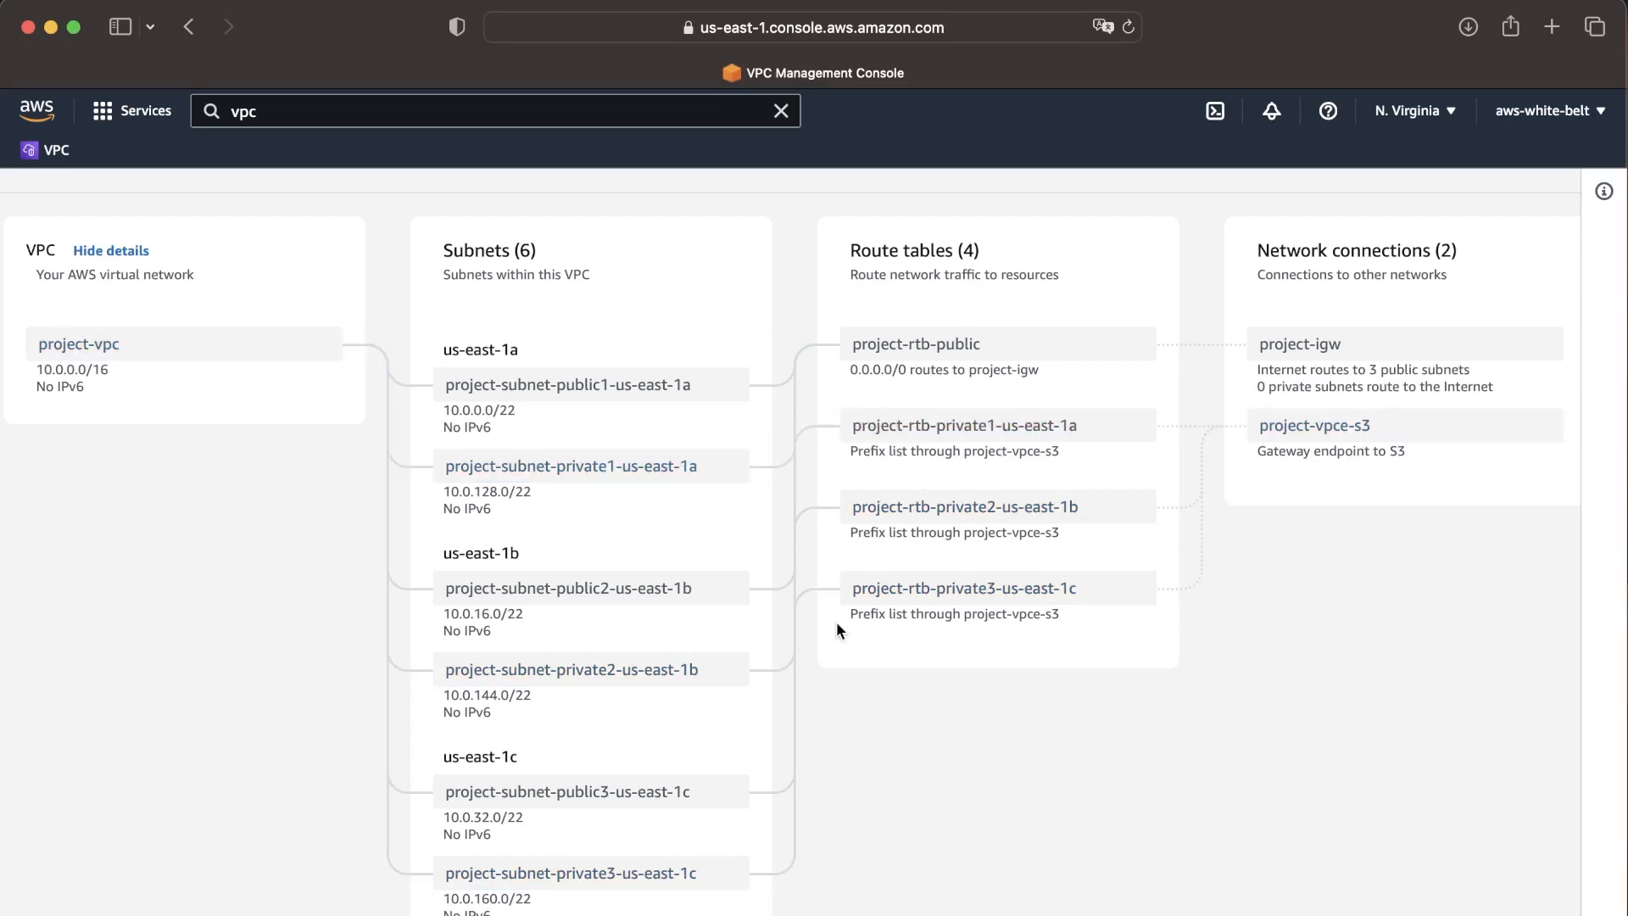
# Set the VPC endpoints option to None, removing the S3 gateway from the configuration.
pyautogui.hotkey('ctrl', 'Left')
pyautogui.hotkey('ctrl', 'Right')
pyautogui.hscroll(-8, 330, 639)
pyautogui.scroll(-1, 317, 687)
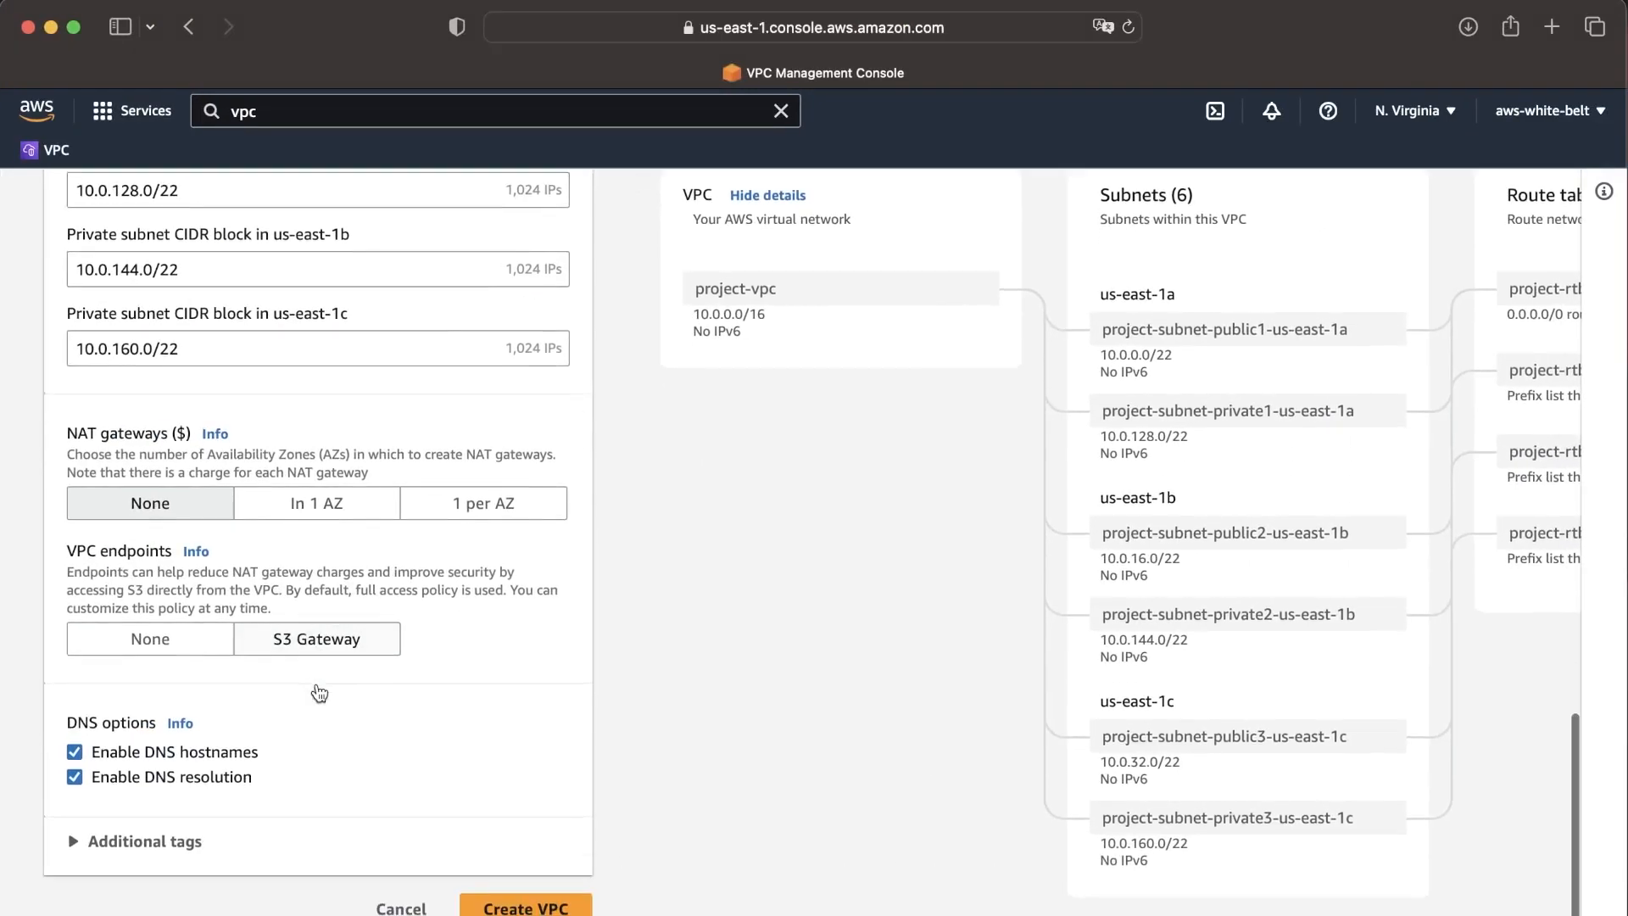
pyautogui.scroll(1, 254, 679)
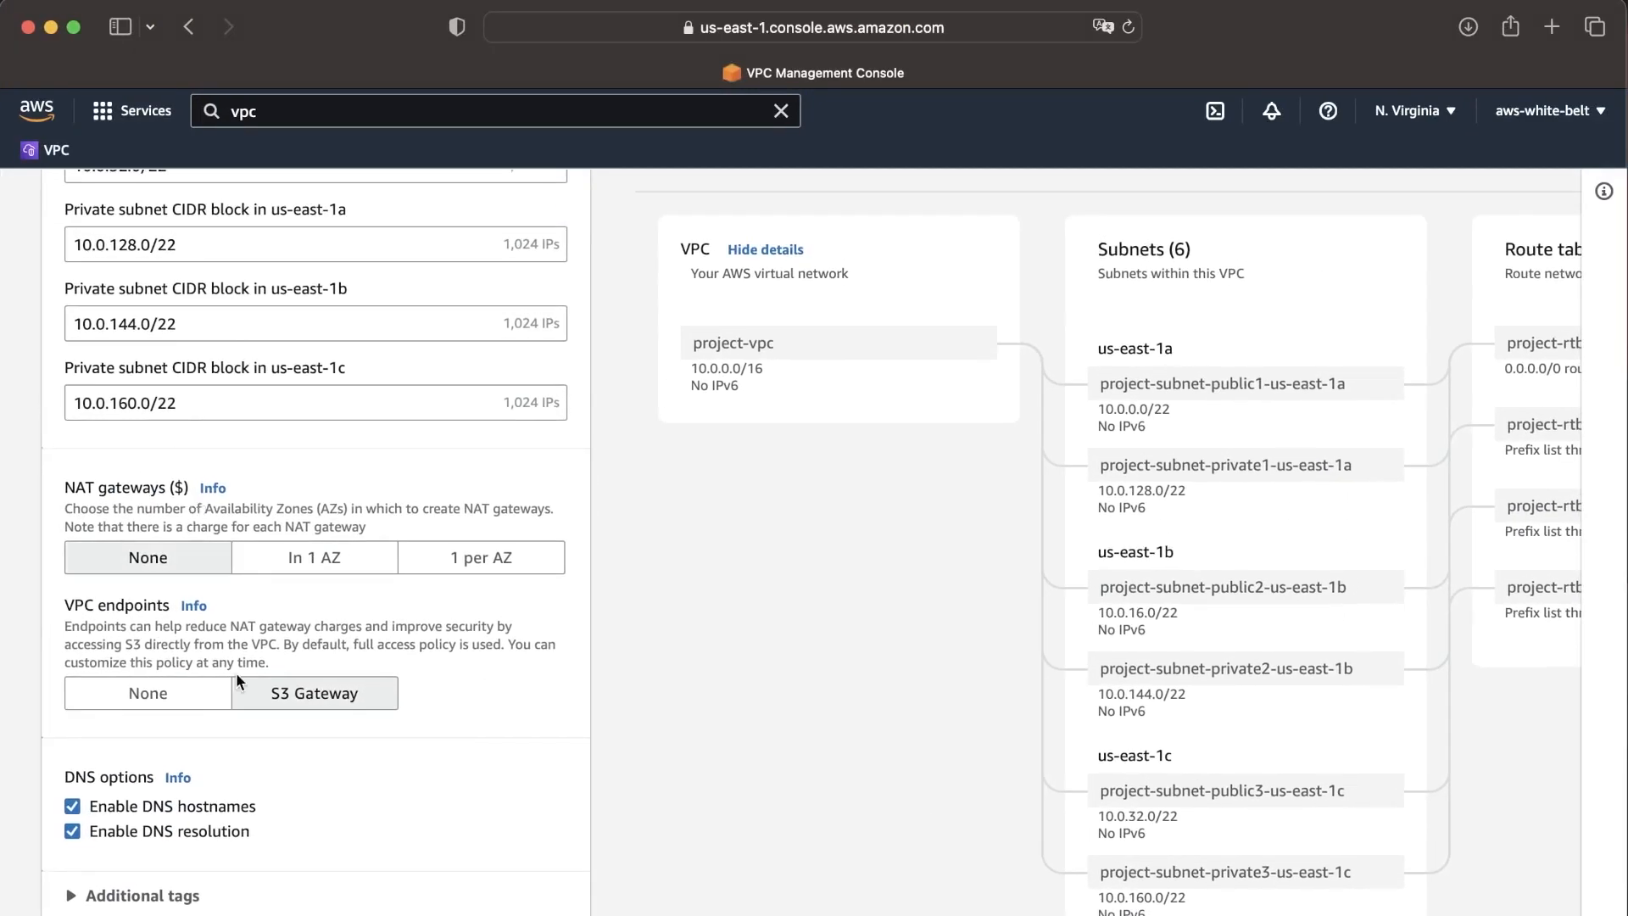
pyautogui.click(151, 693)
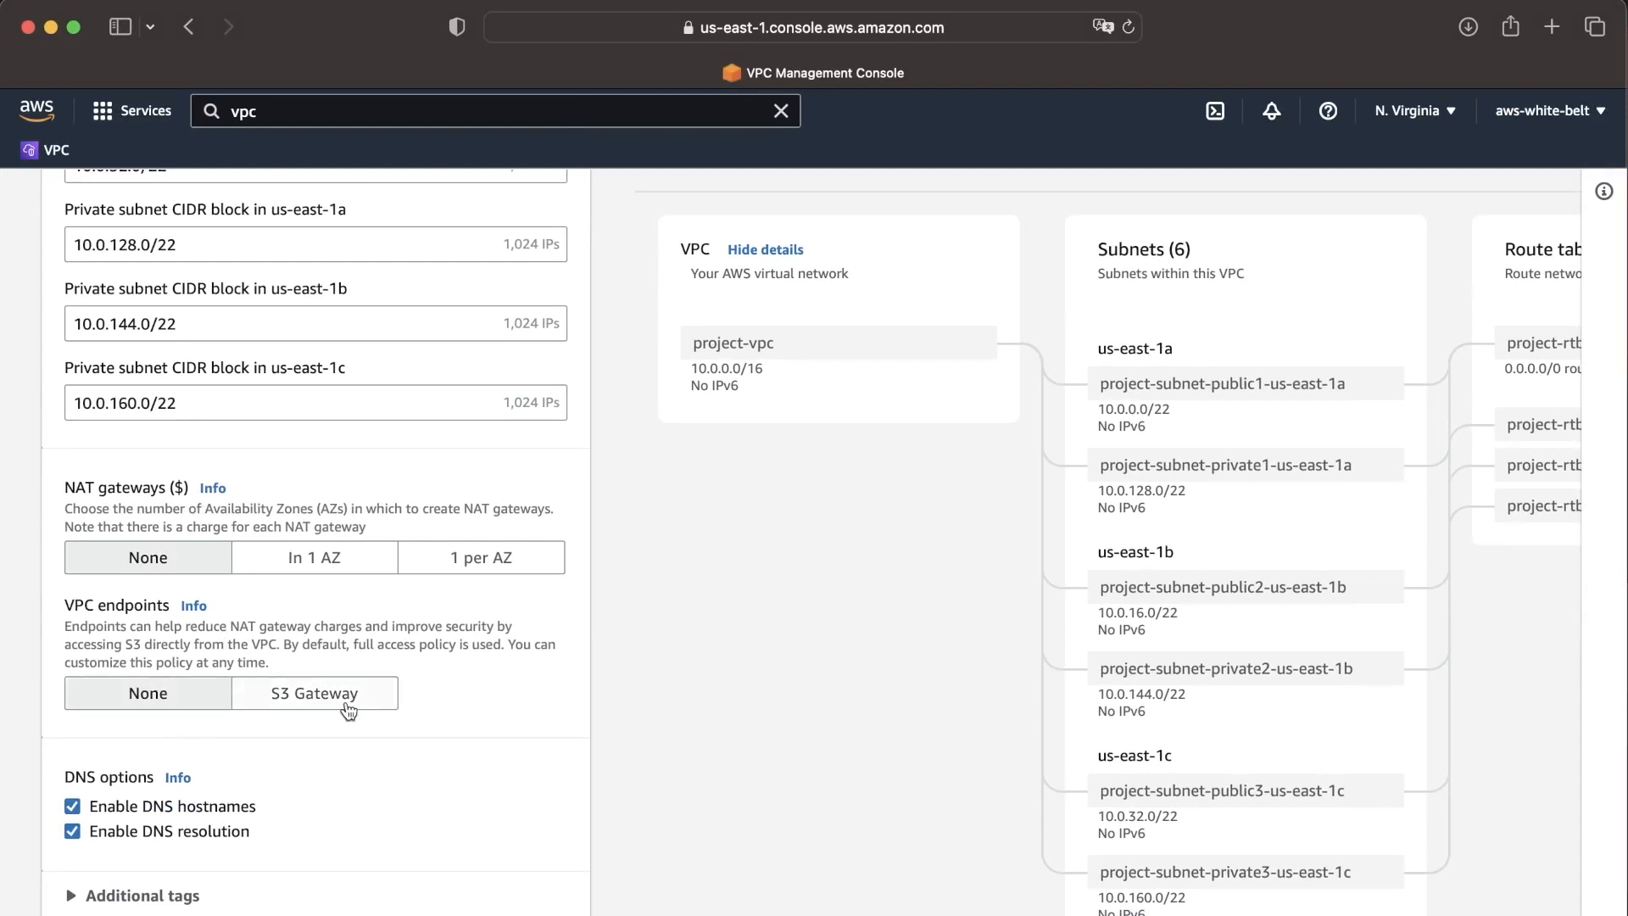
# Add an additional tag with the key project and the value aws-white-belt.
pyautogui.scroll(-1, 349, 711)
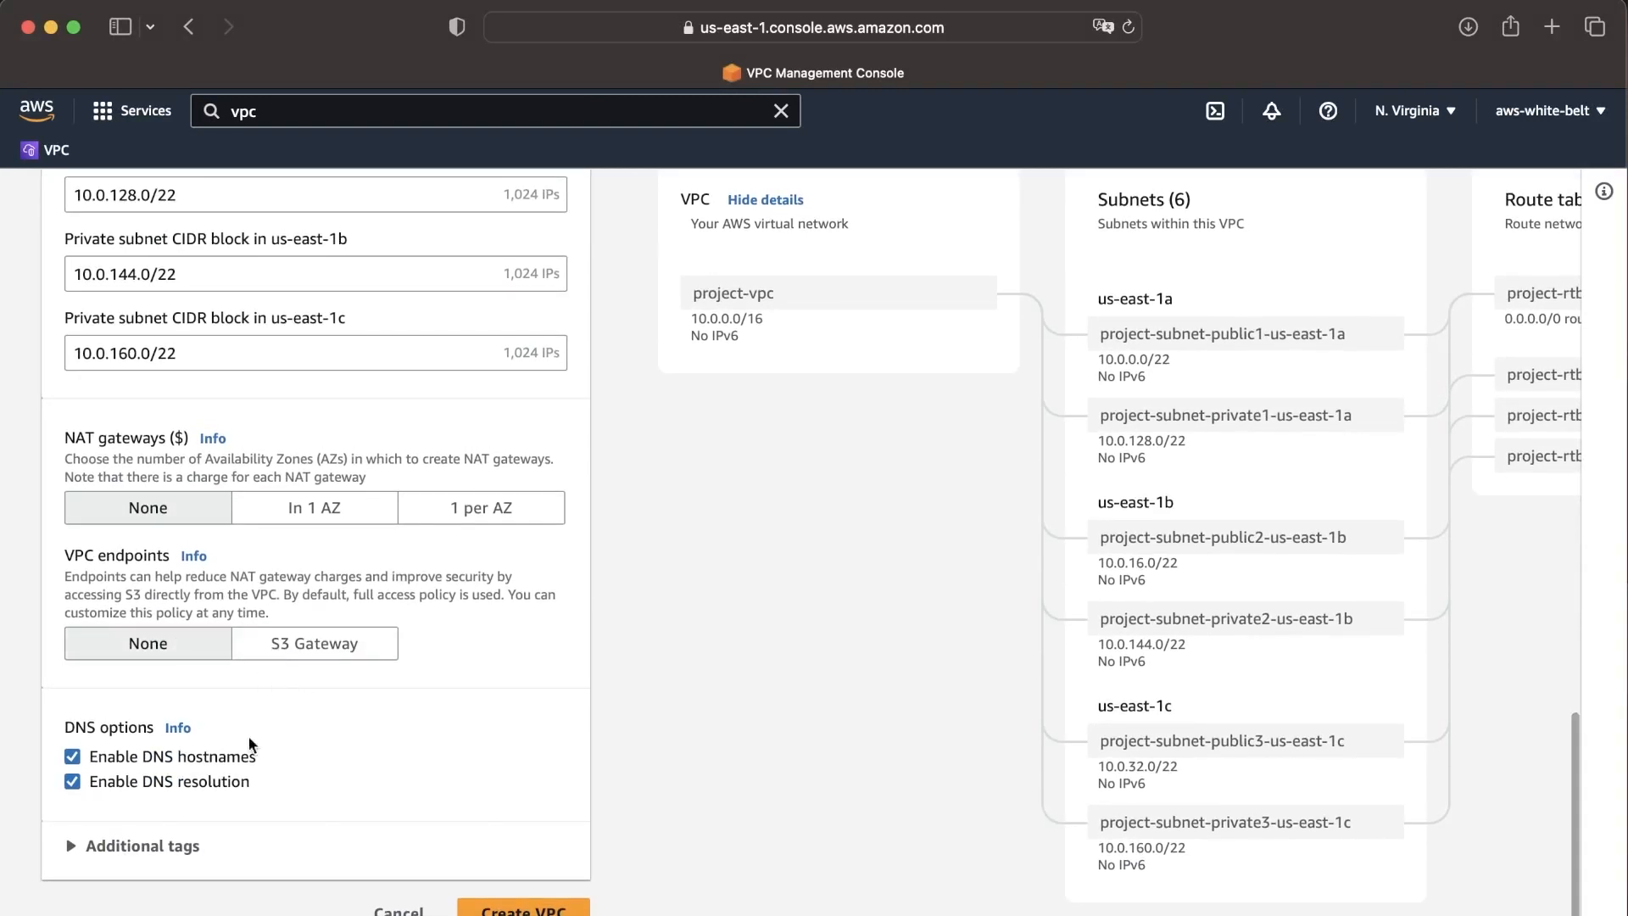
pyautogui.click(142, 845)
pyautogui.scroll(-3, 161, 831)
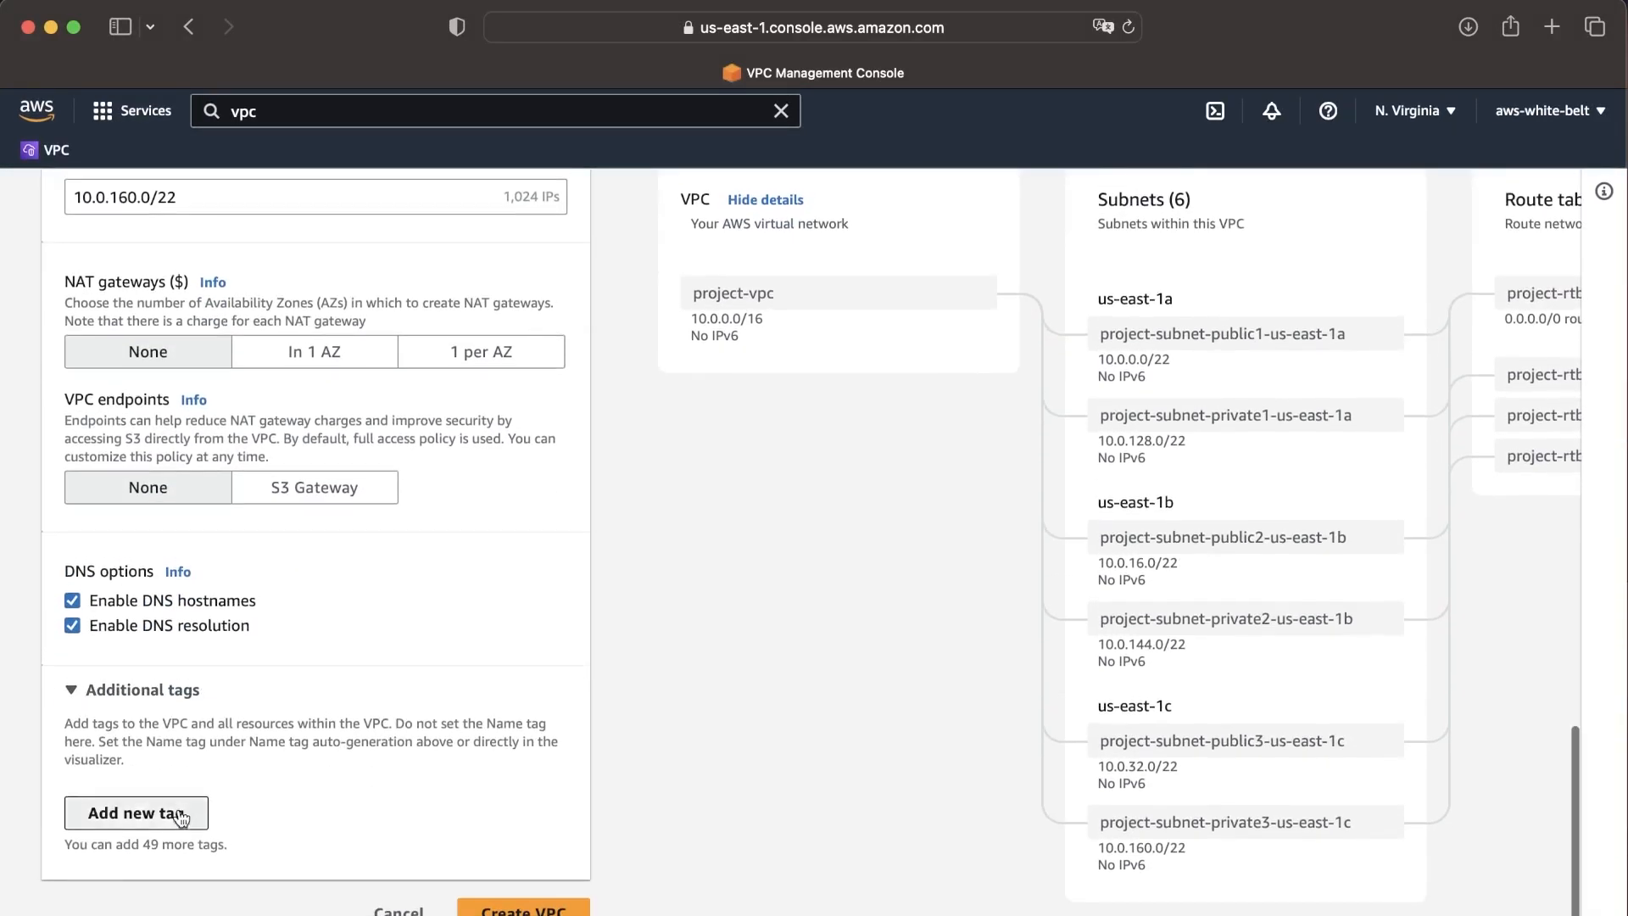
pyautogui.click(176, 807)
pyautogui.write('project')
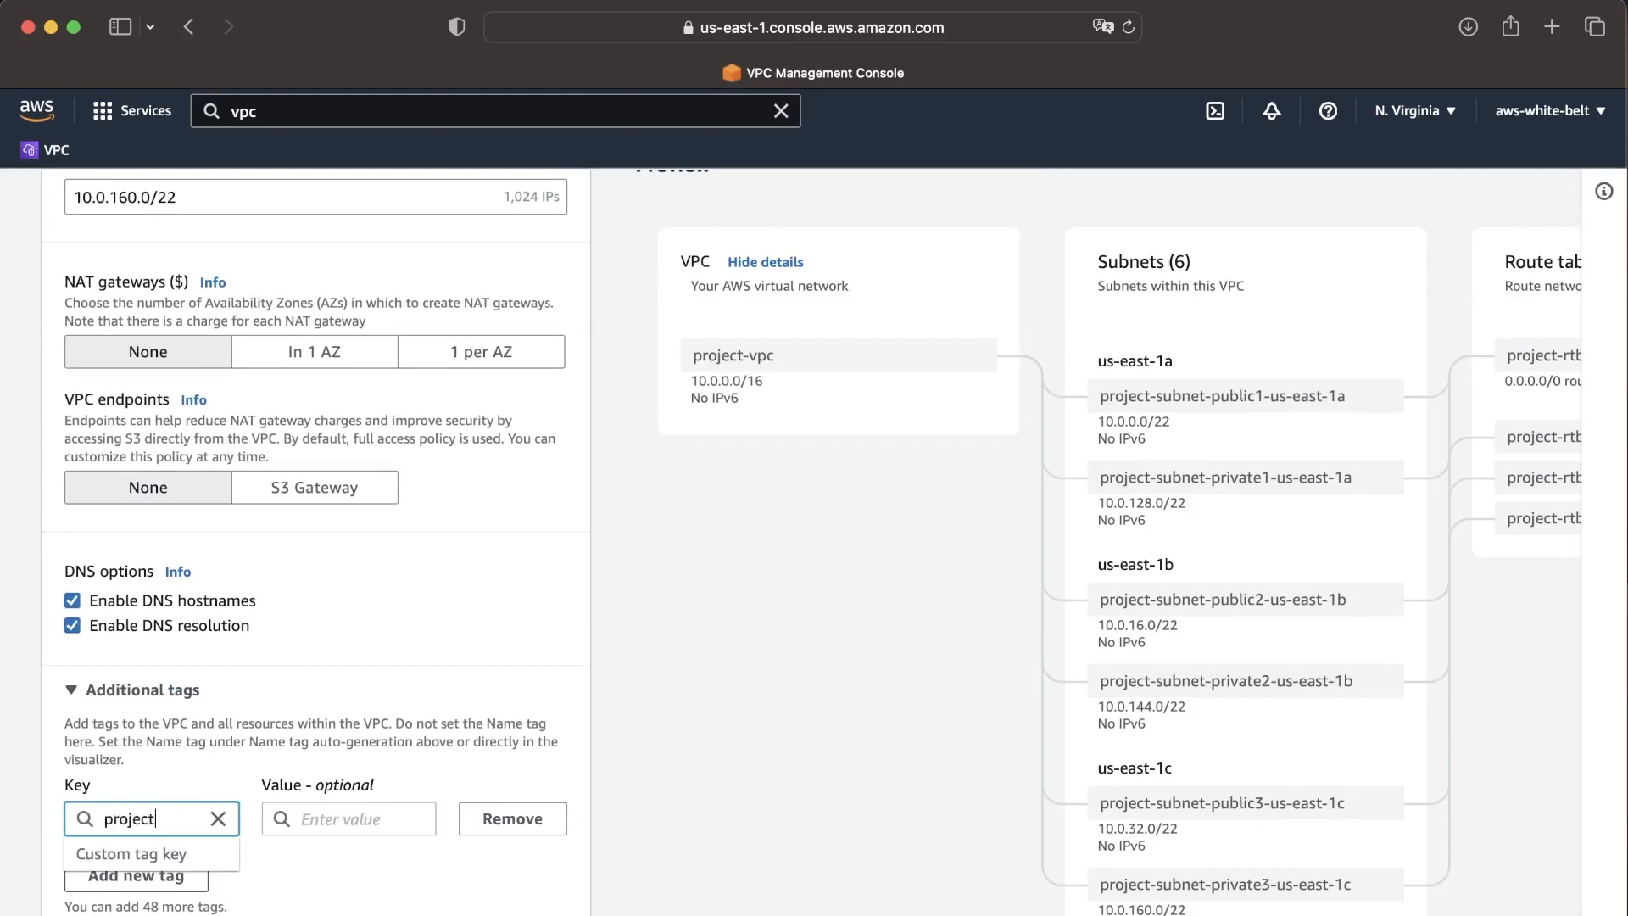
pyautogui.press('Tab')
pyautogui.write('aws')
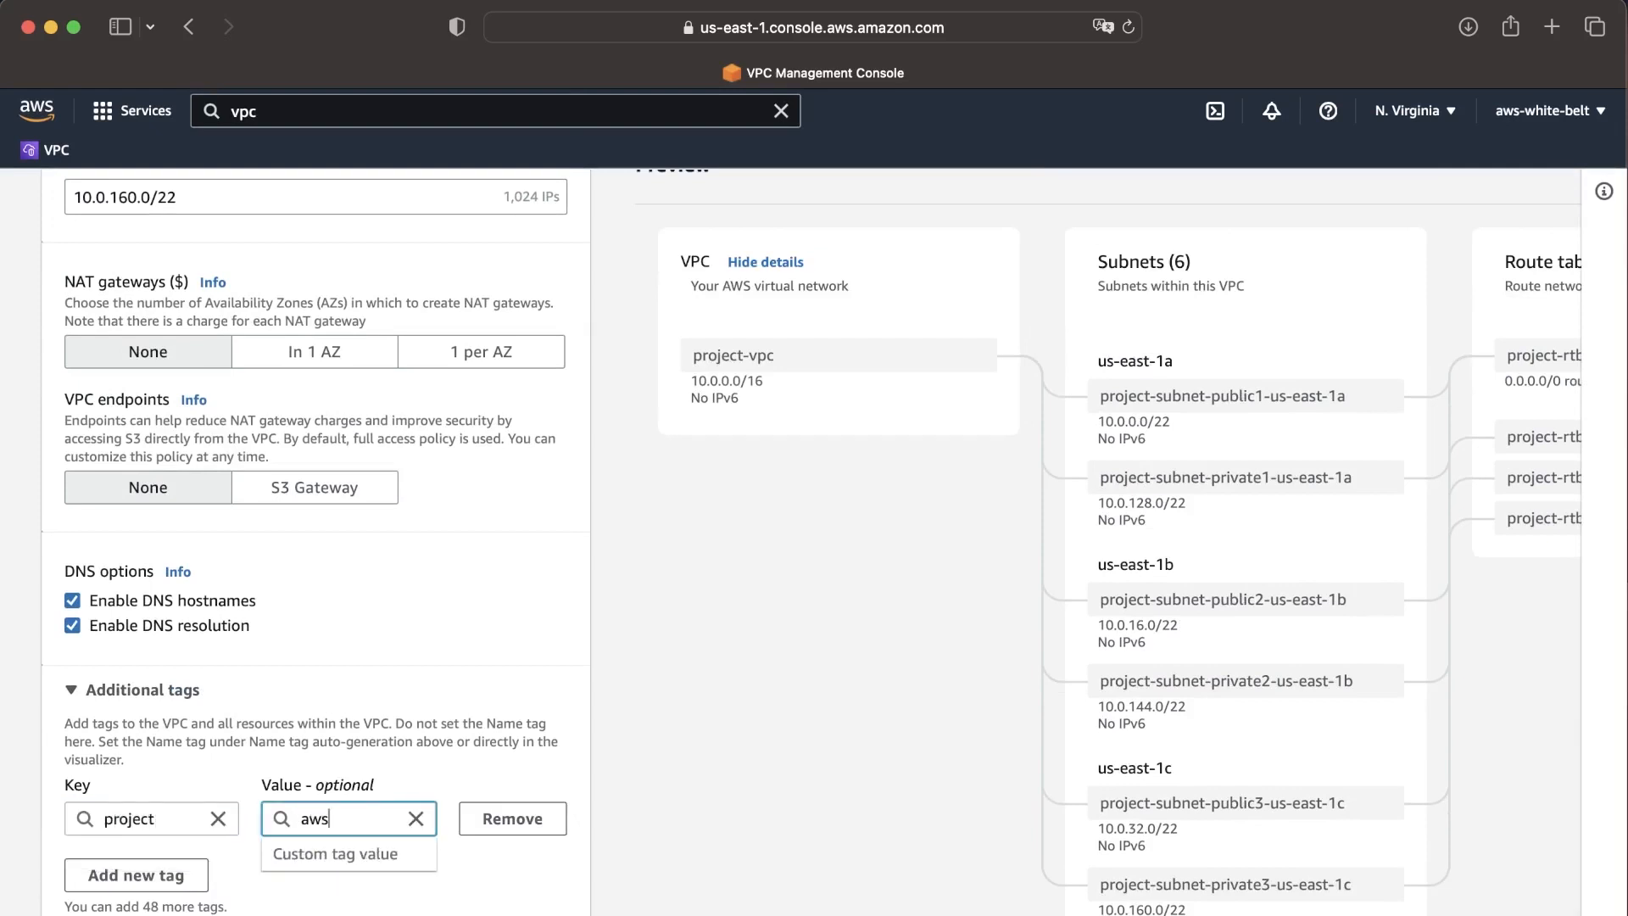
pyautogui.write('-white-belt')
# Add a second tag with the key todelete and the value true.
pyautogui.click(169, 874)
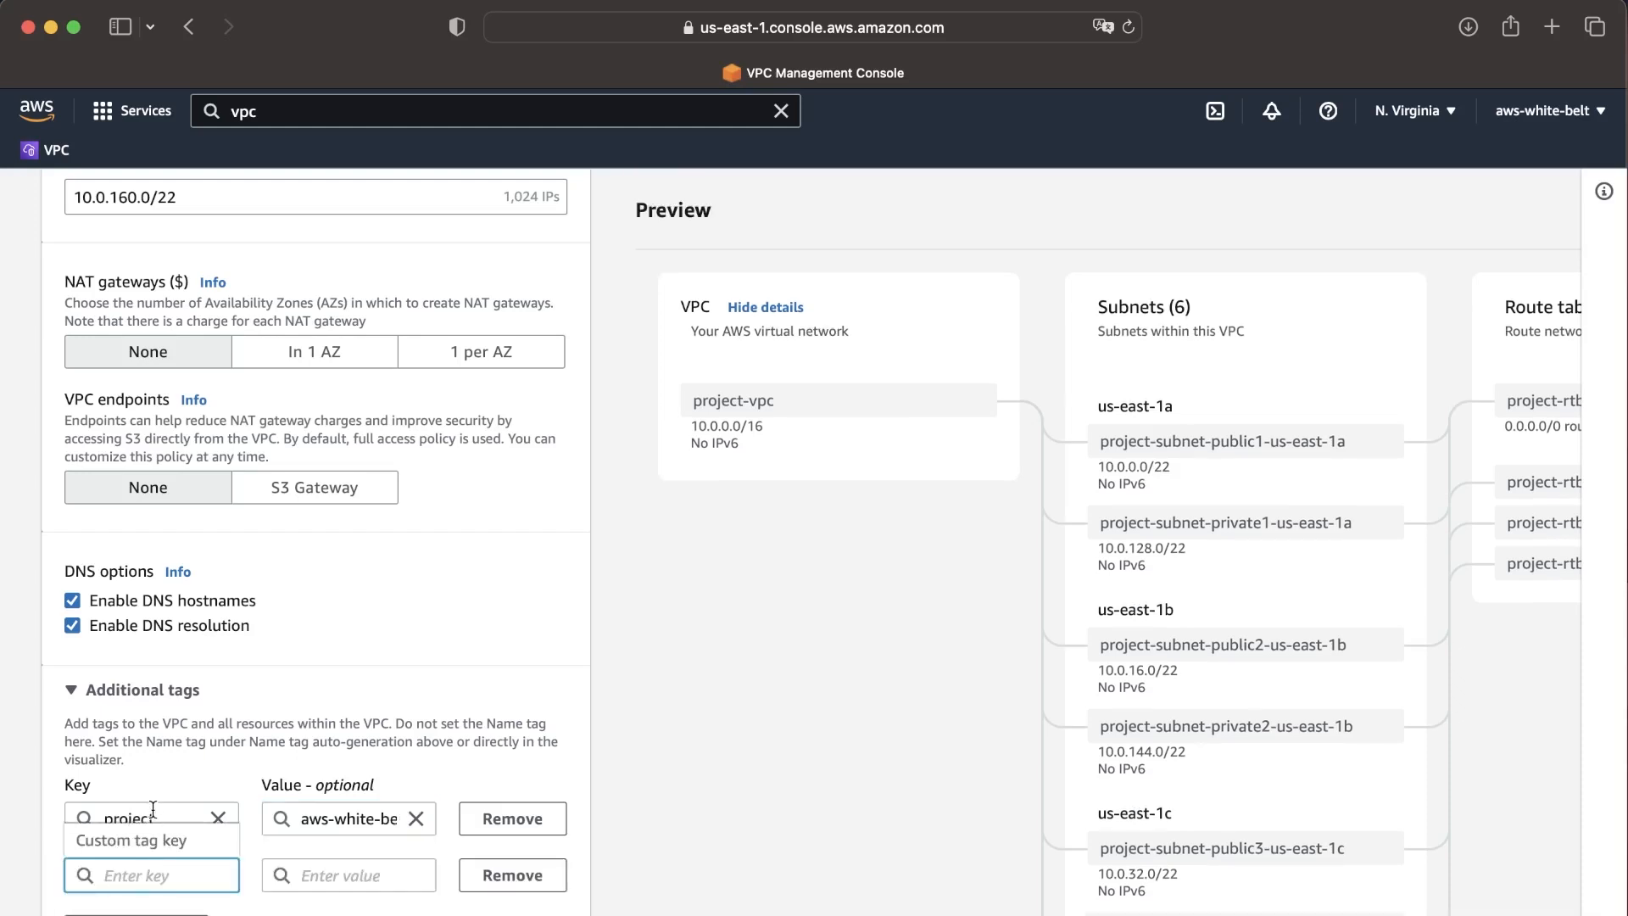
pyautogui.scroll(-3, 168, 874)
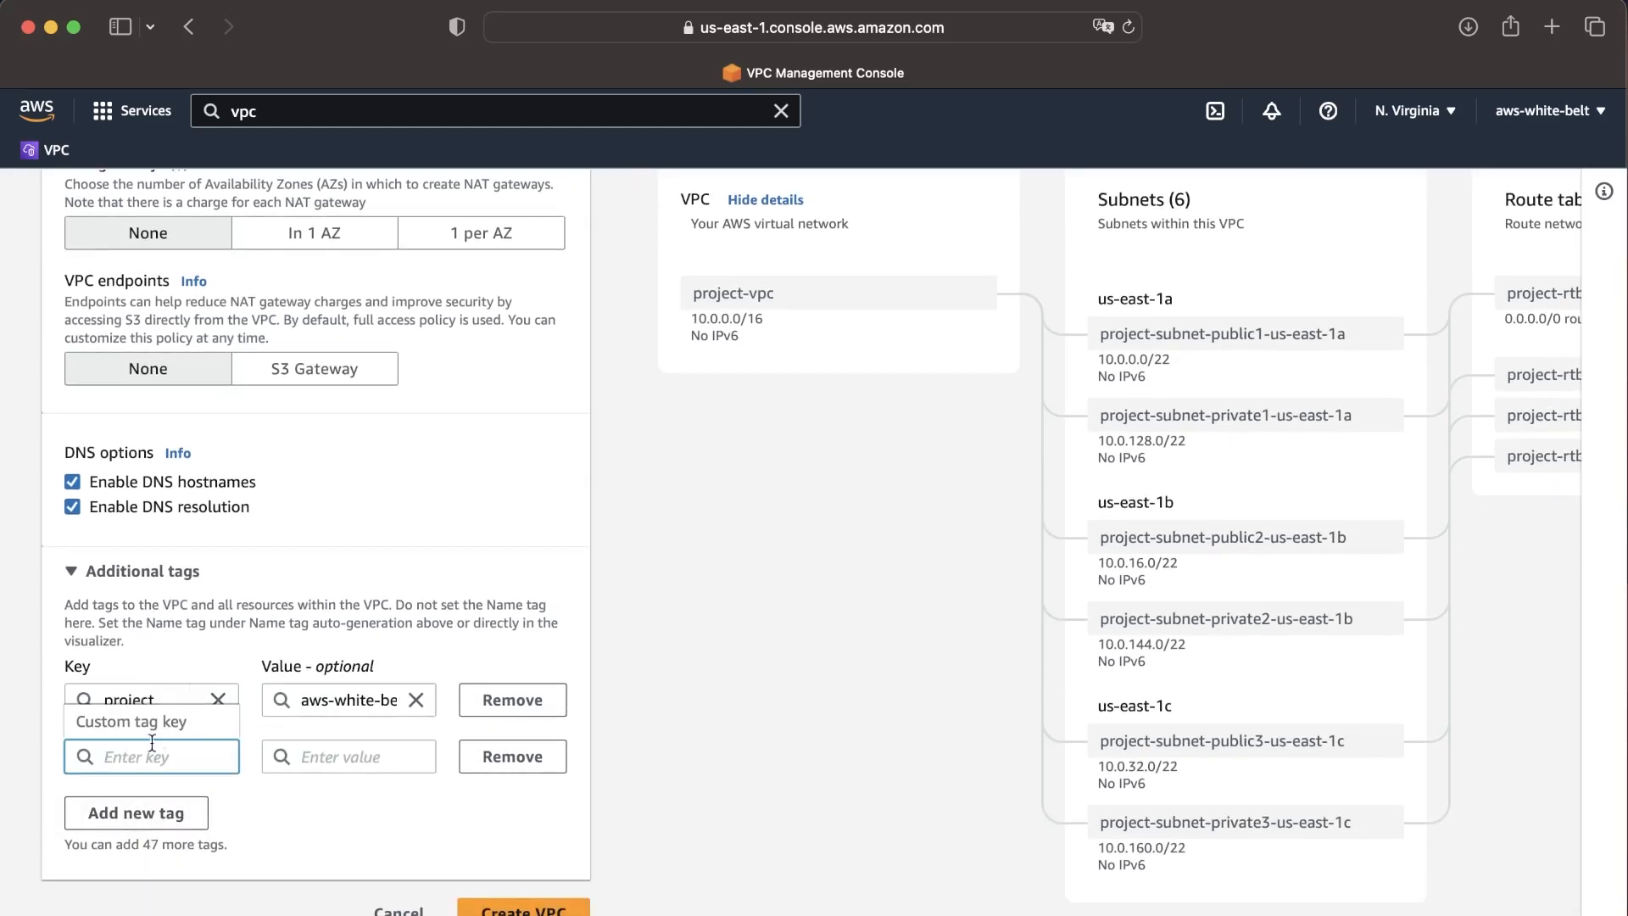
pyautogui.write('todelete')
pyautogui.click(379, 766)
pyautogui.write('true')
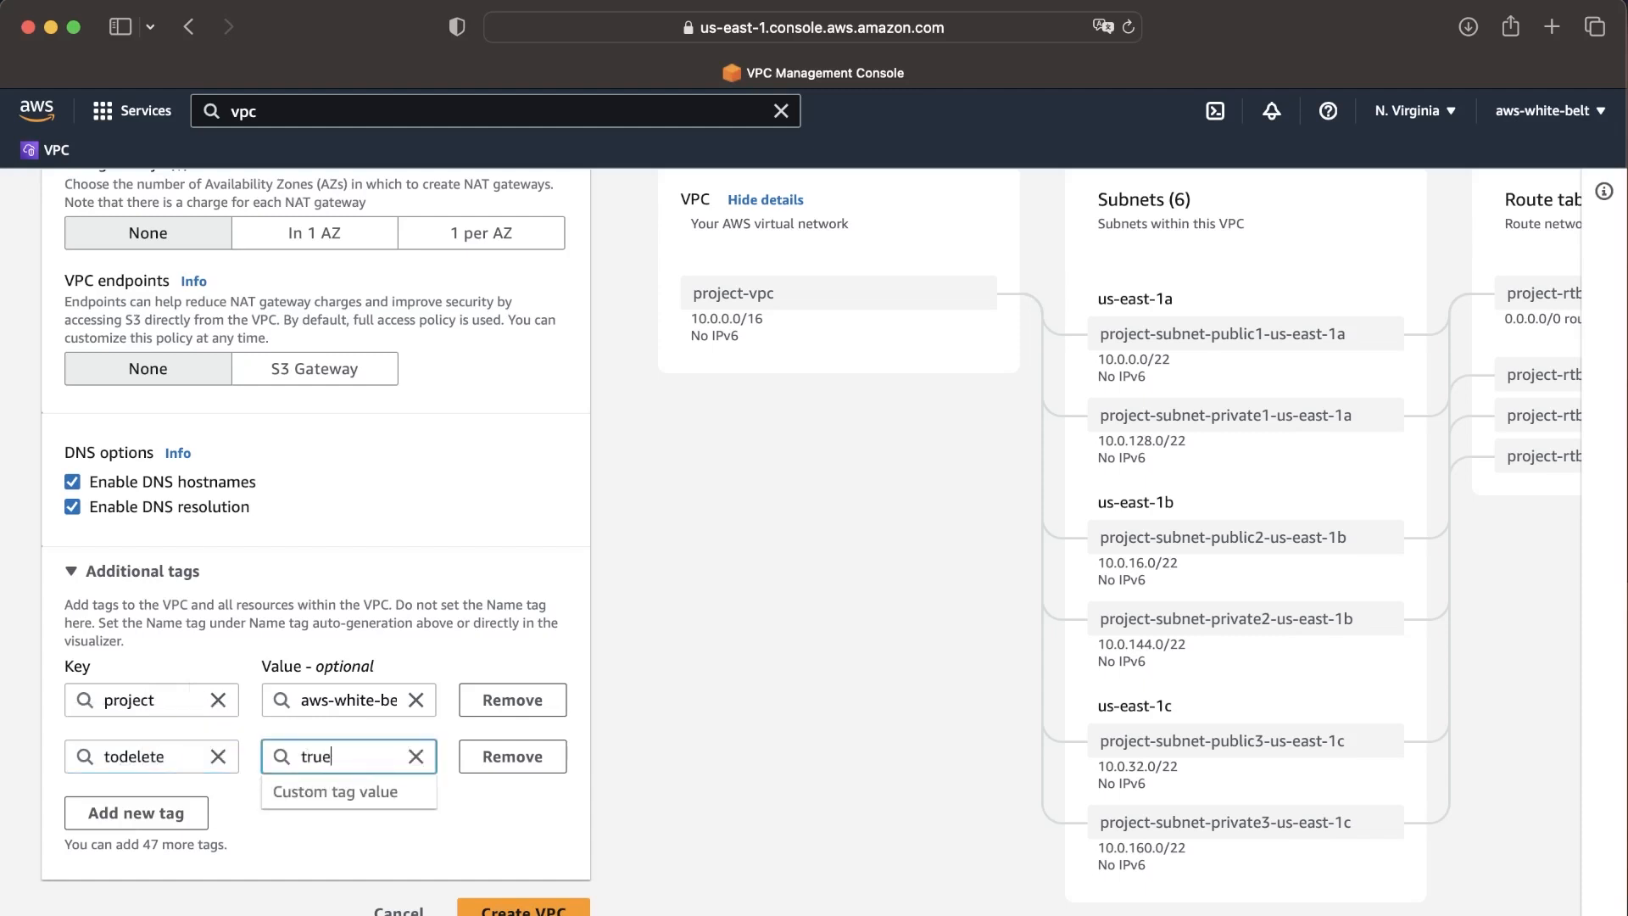
pyautogui.click(521, 819)
# Create the VPC with the configured settings and follow the resource creation details.
pyautogui.scroll(5, 520, 819)
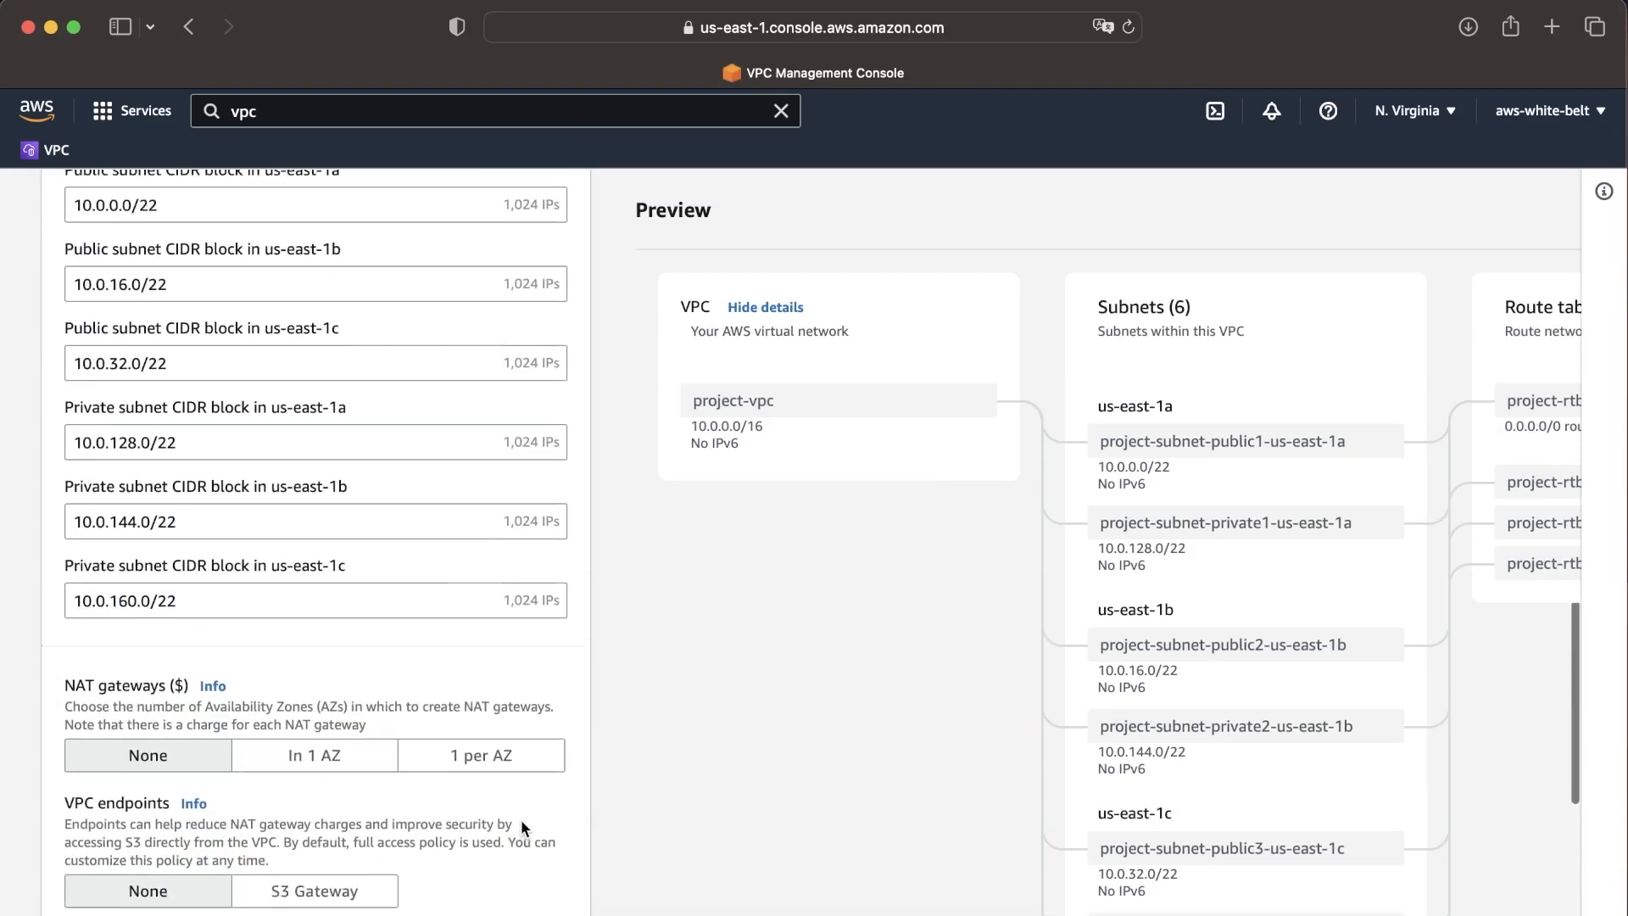
pyautogui.scroll(-6, 521, 819)
pyautogui.click(530, 901)
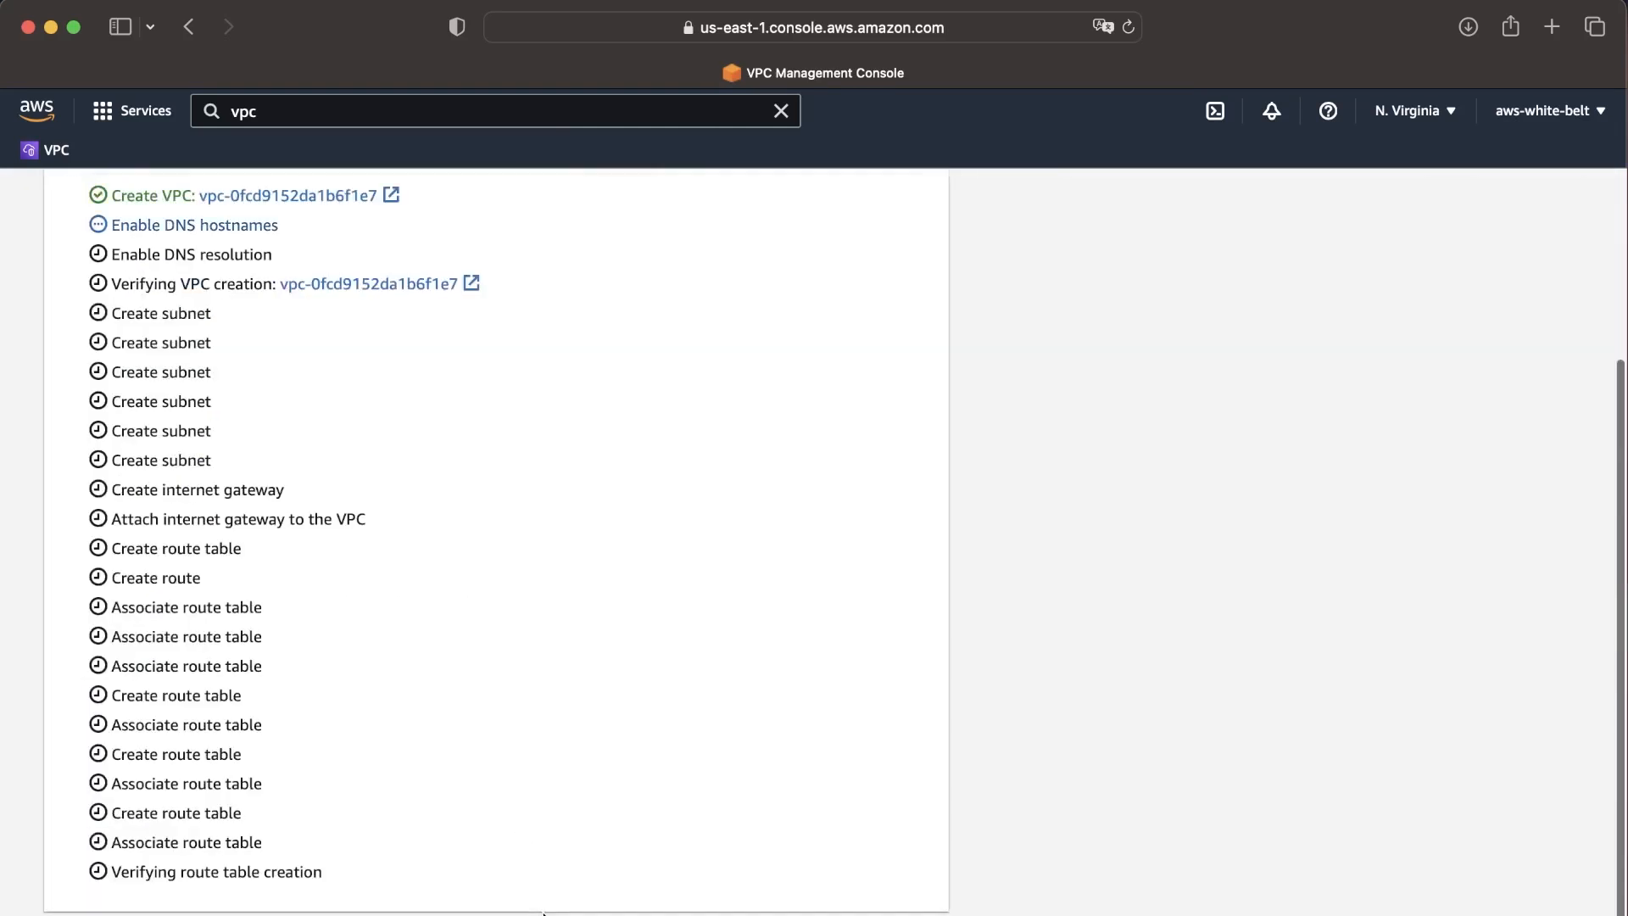
pyautogui.scroll(2, 578, 424)
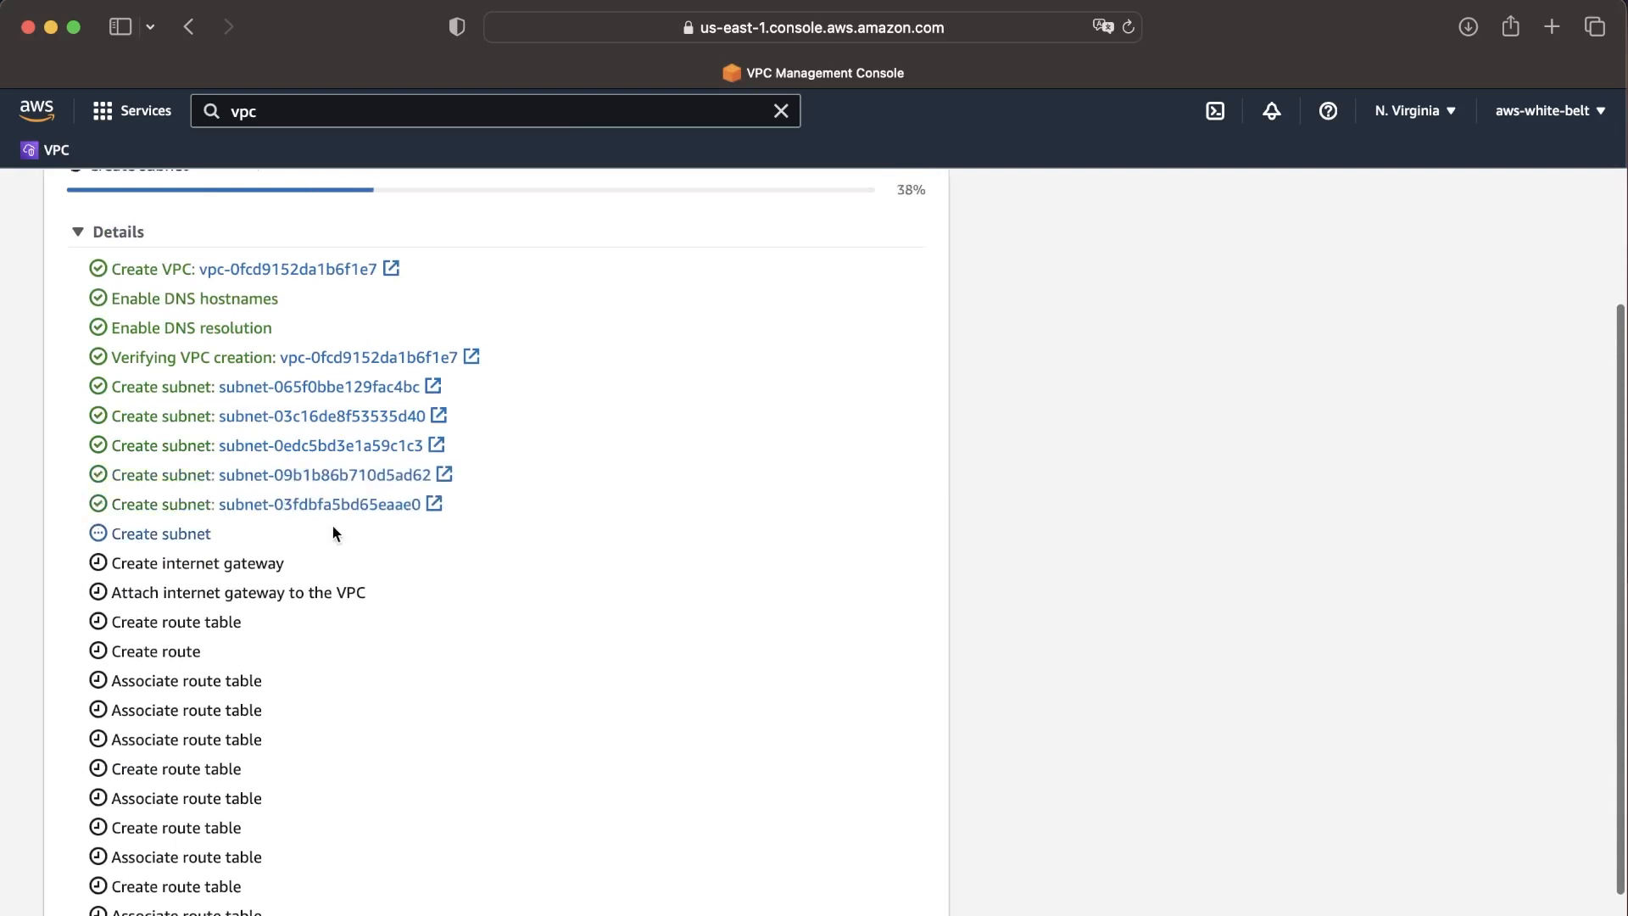
pyautogui.scroll(2, 333, 526)
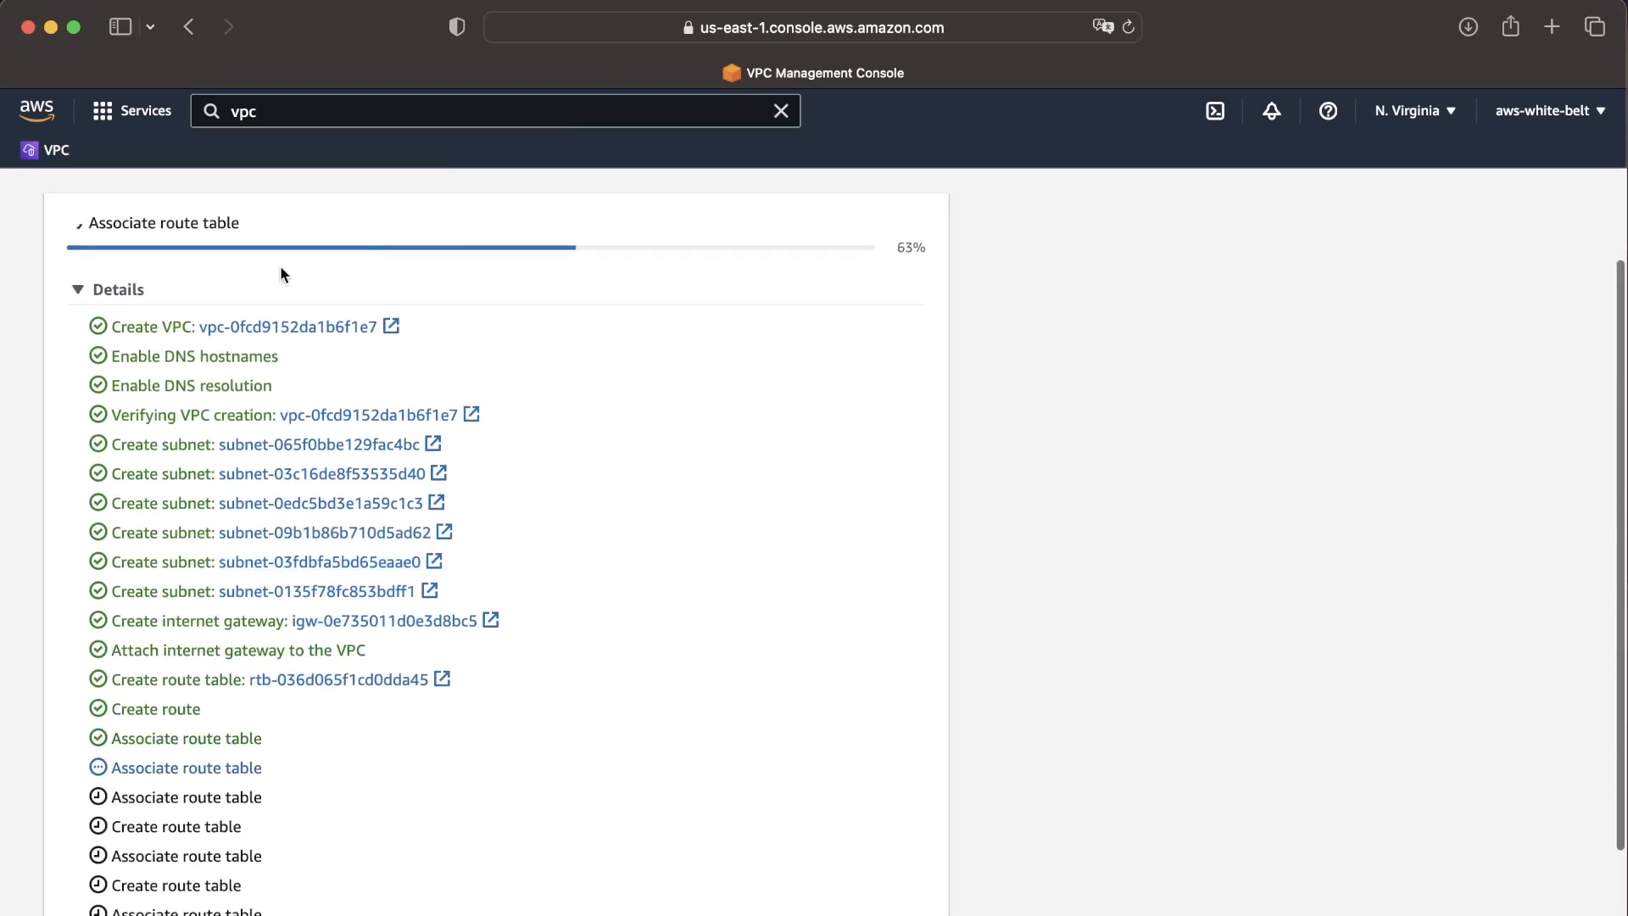
pyautogui.scroll(-3, 243, 410)
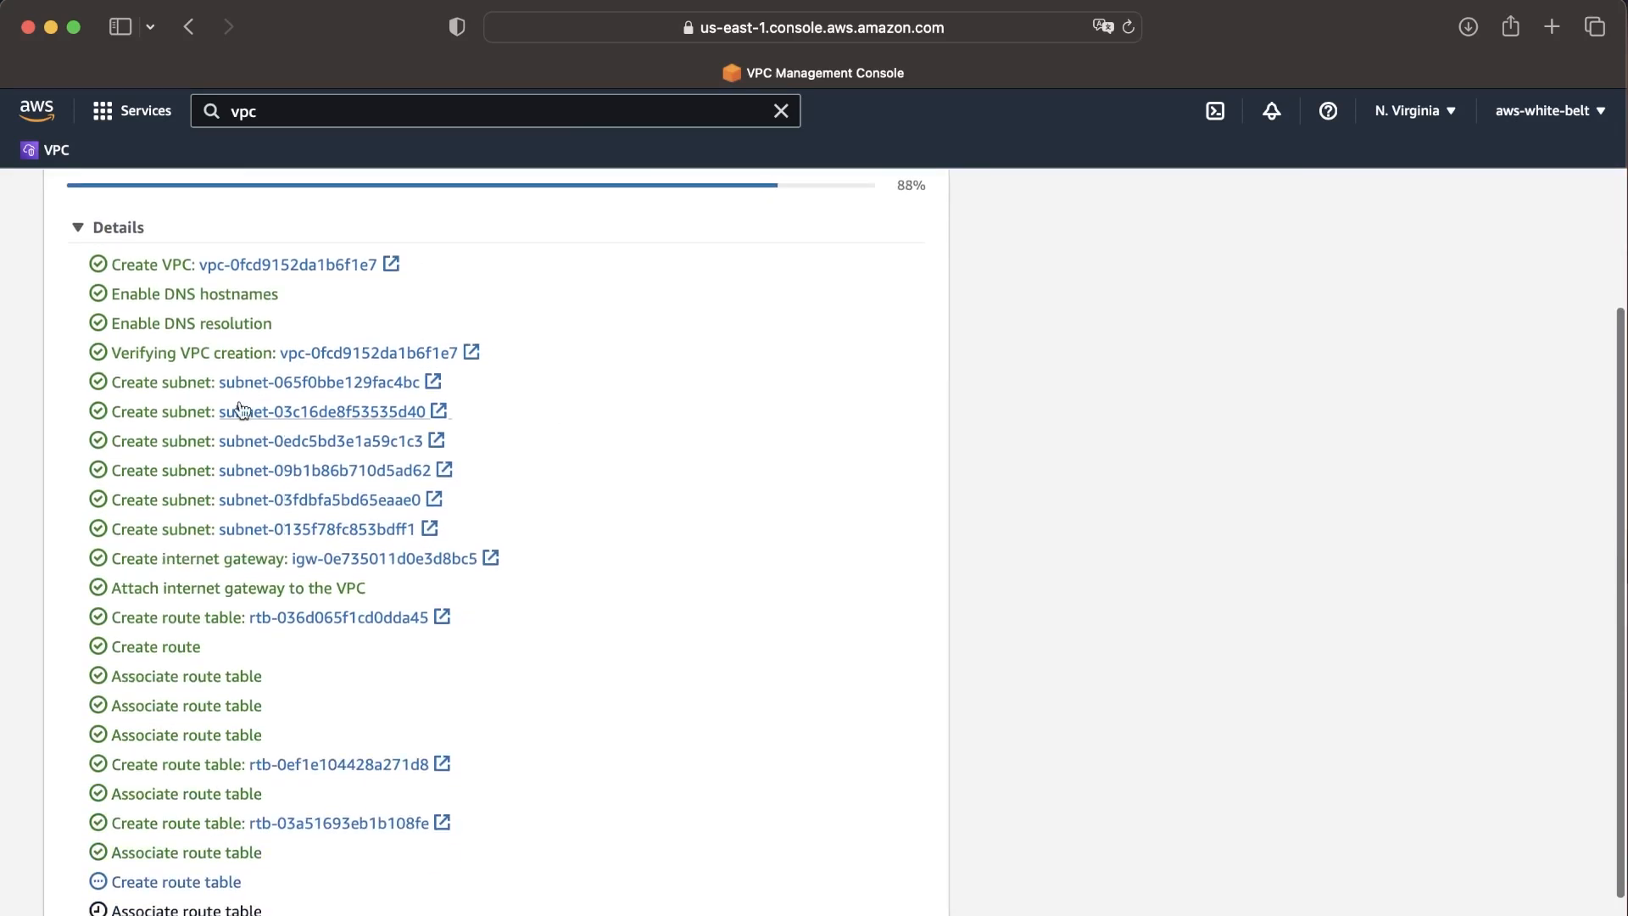
pyautogui.scroll(2, 242, 410)
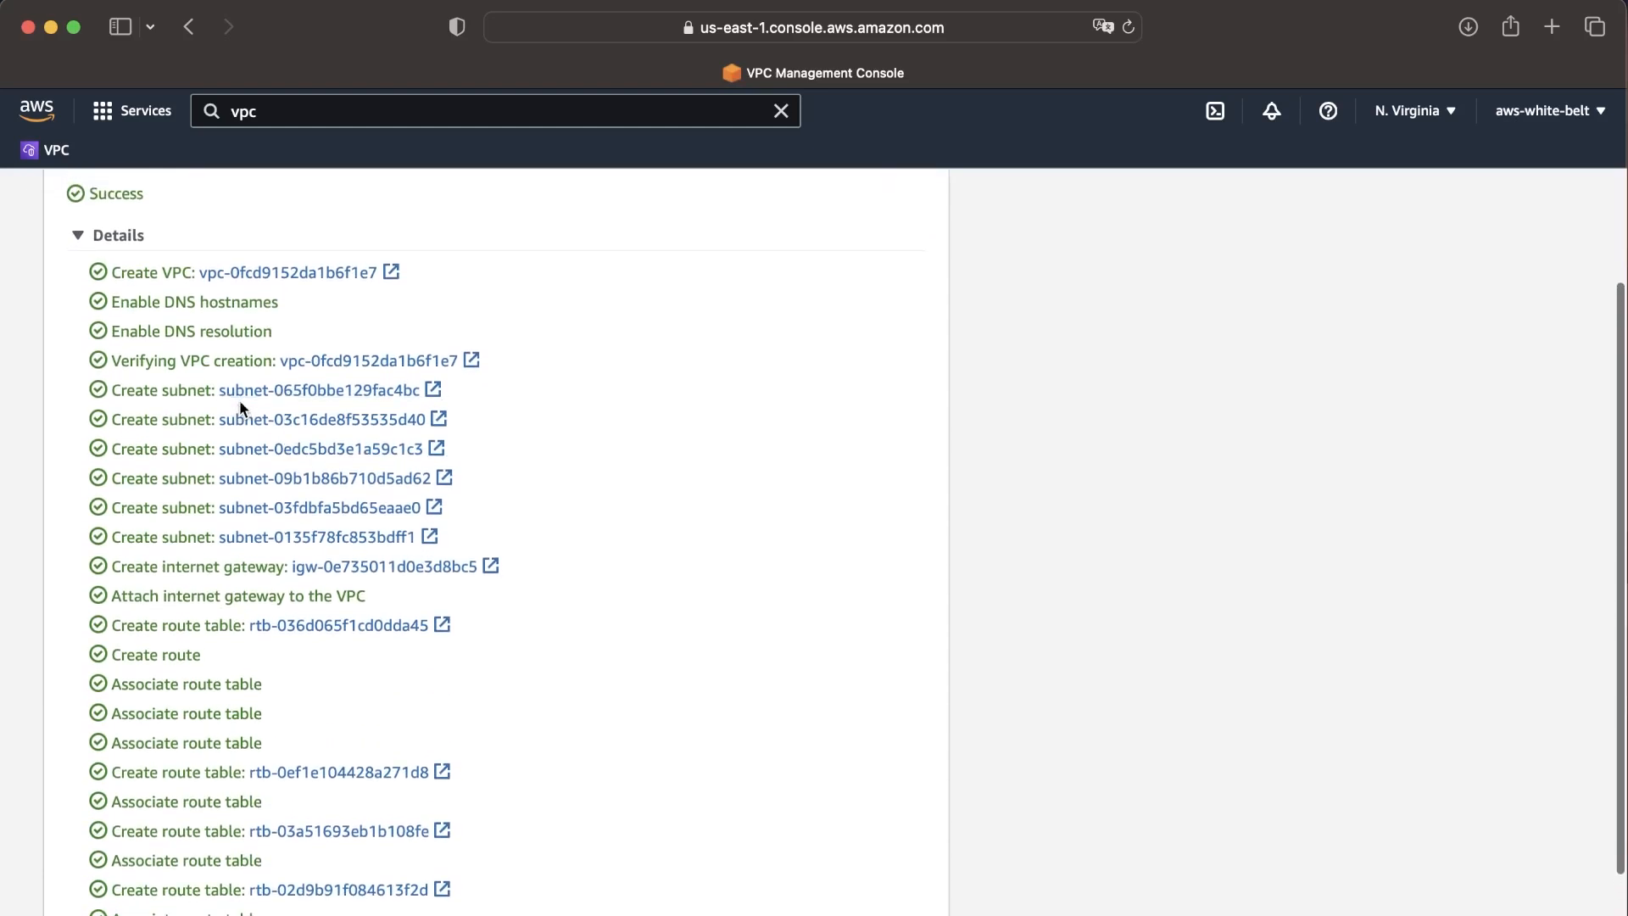
# Open the newly created VPC and examine its resource map, from subnets through route tables to network connections.
pyautogui.scroll(-3, 240, 411)
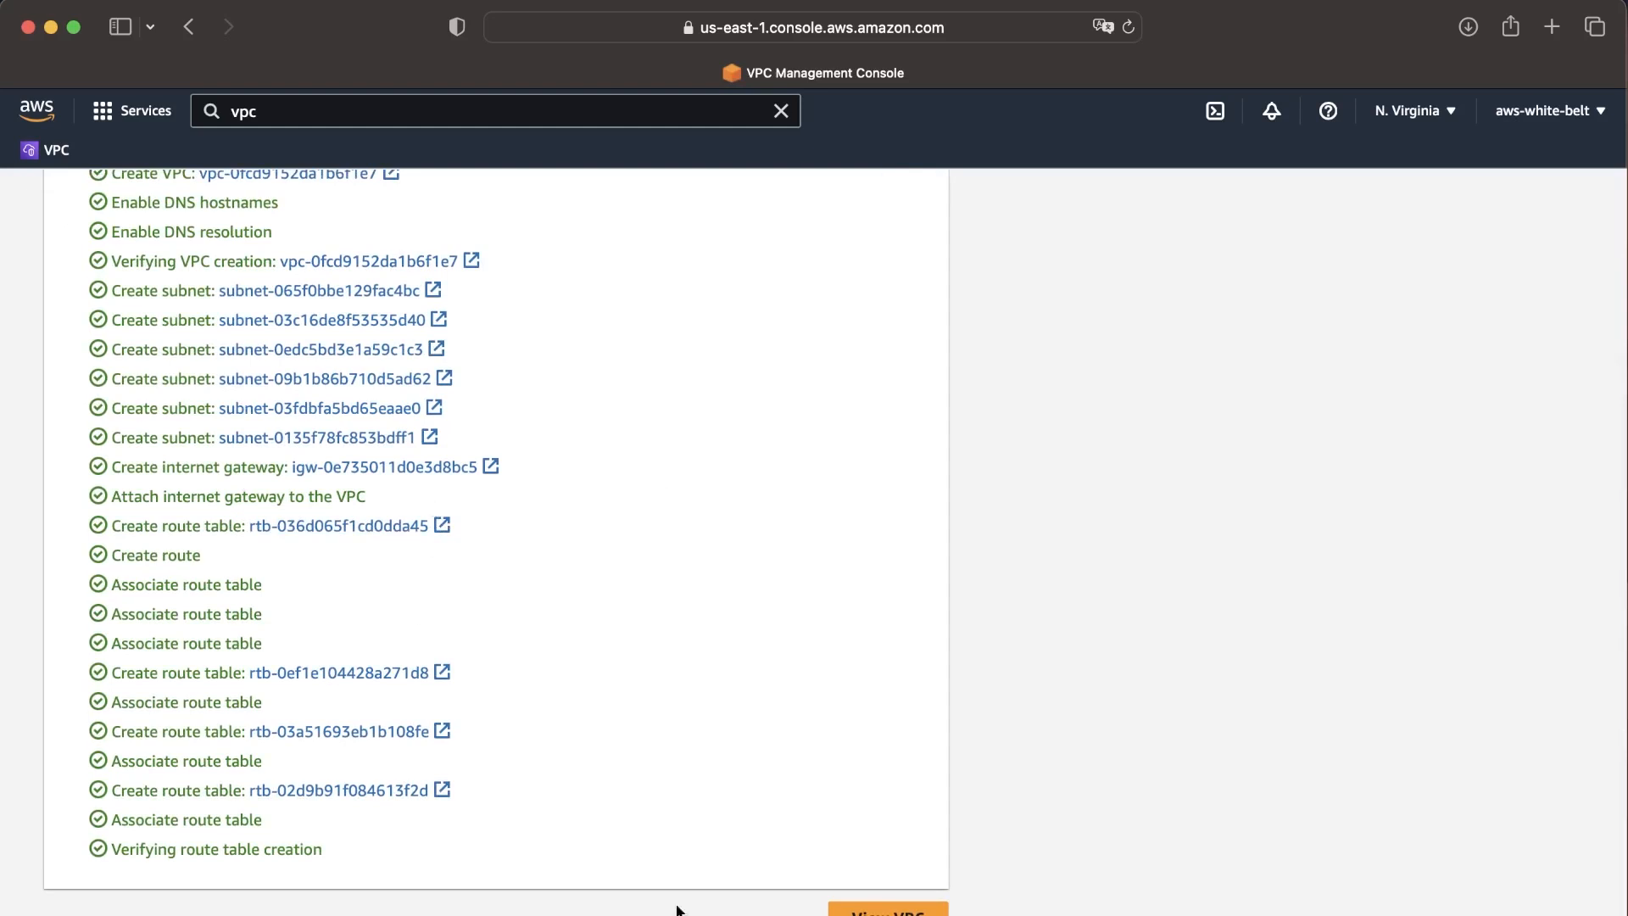
pyautogui.click(886, 909)
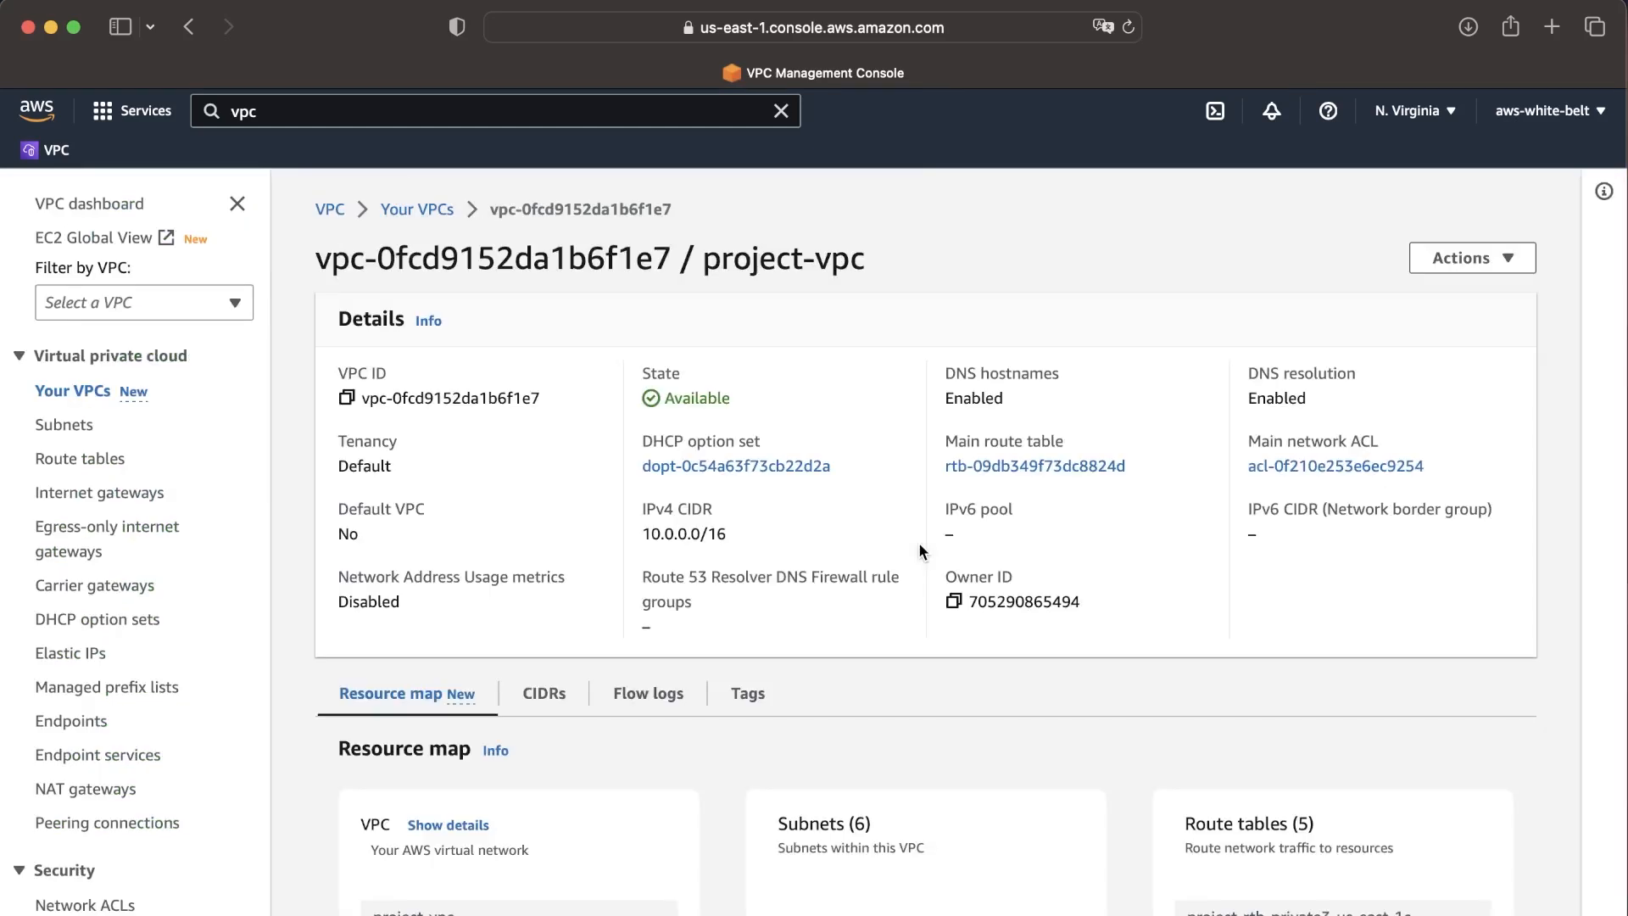
pyautogui.scroll(-2, 920, 547)
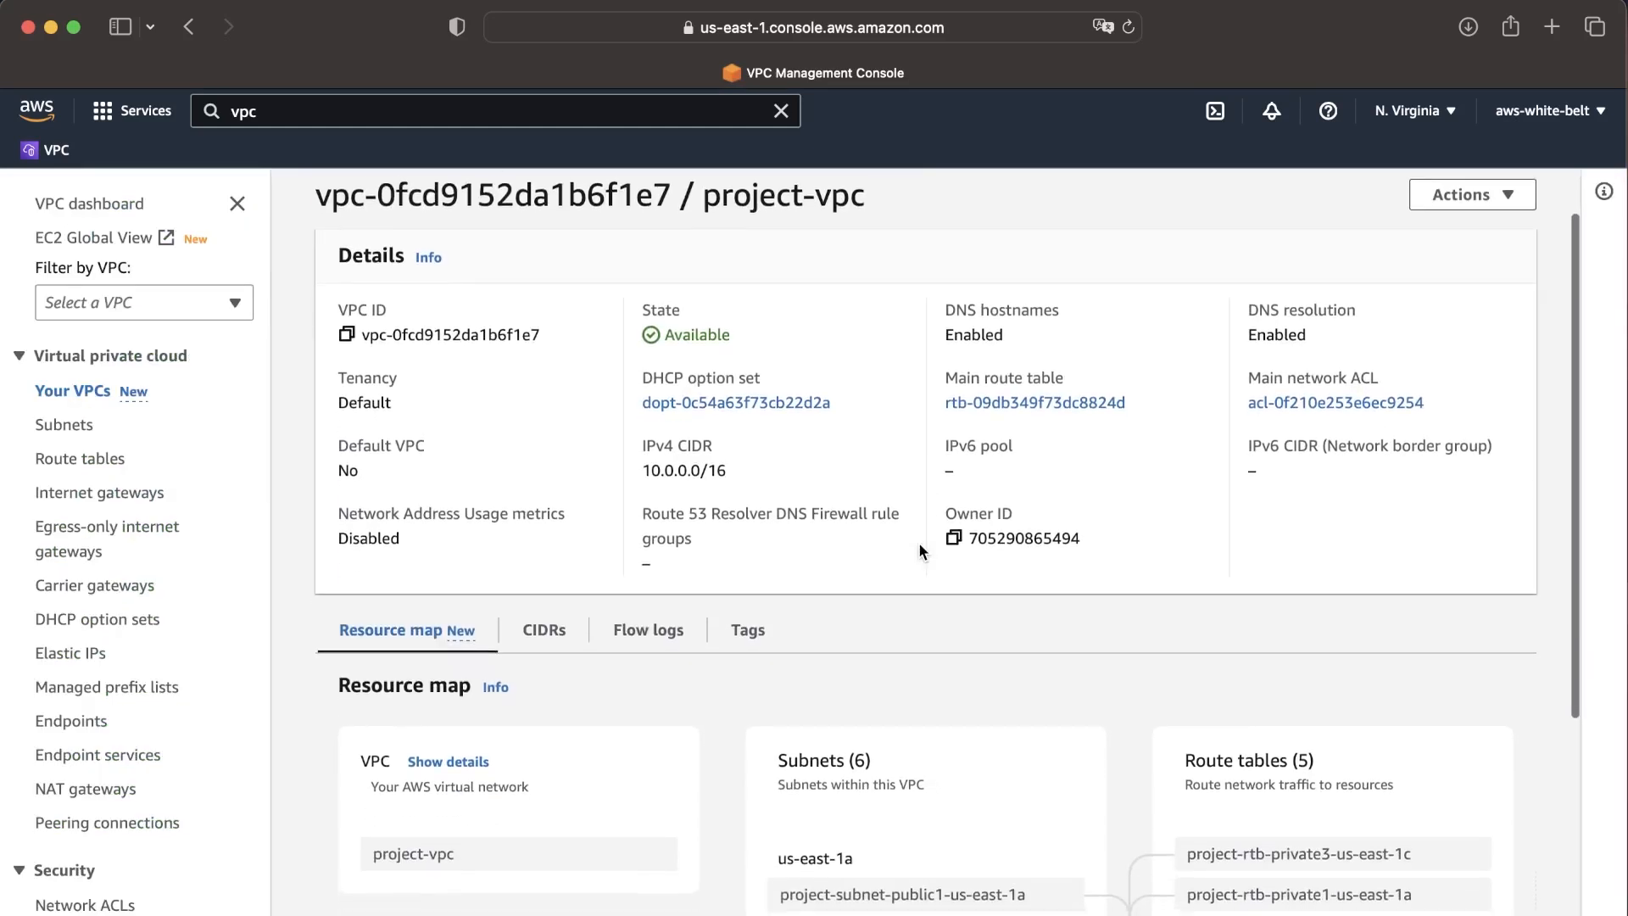
pyautogui.scroll(-5, 919, 550)
pyautogui.scroll(-3, 920, 549)
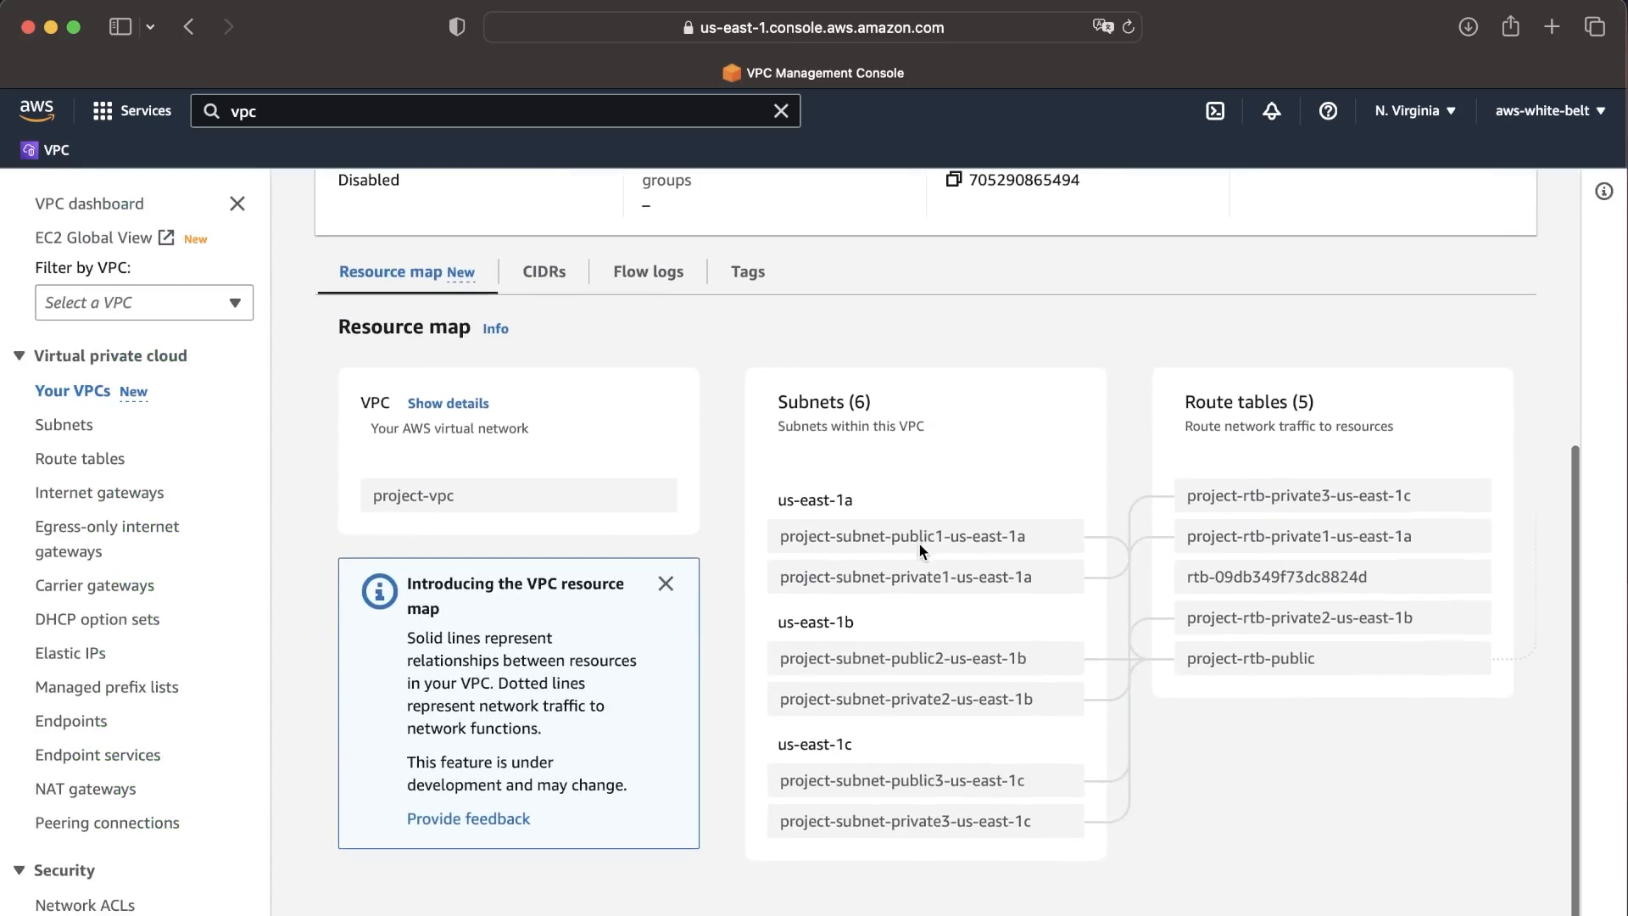
pyautogui.hscroll(2, 848, 551)
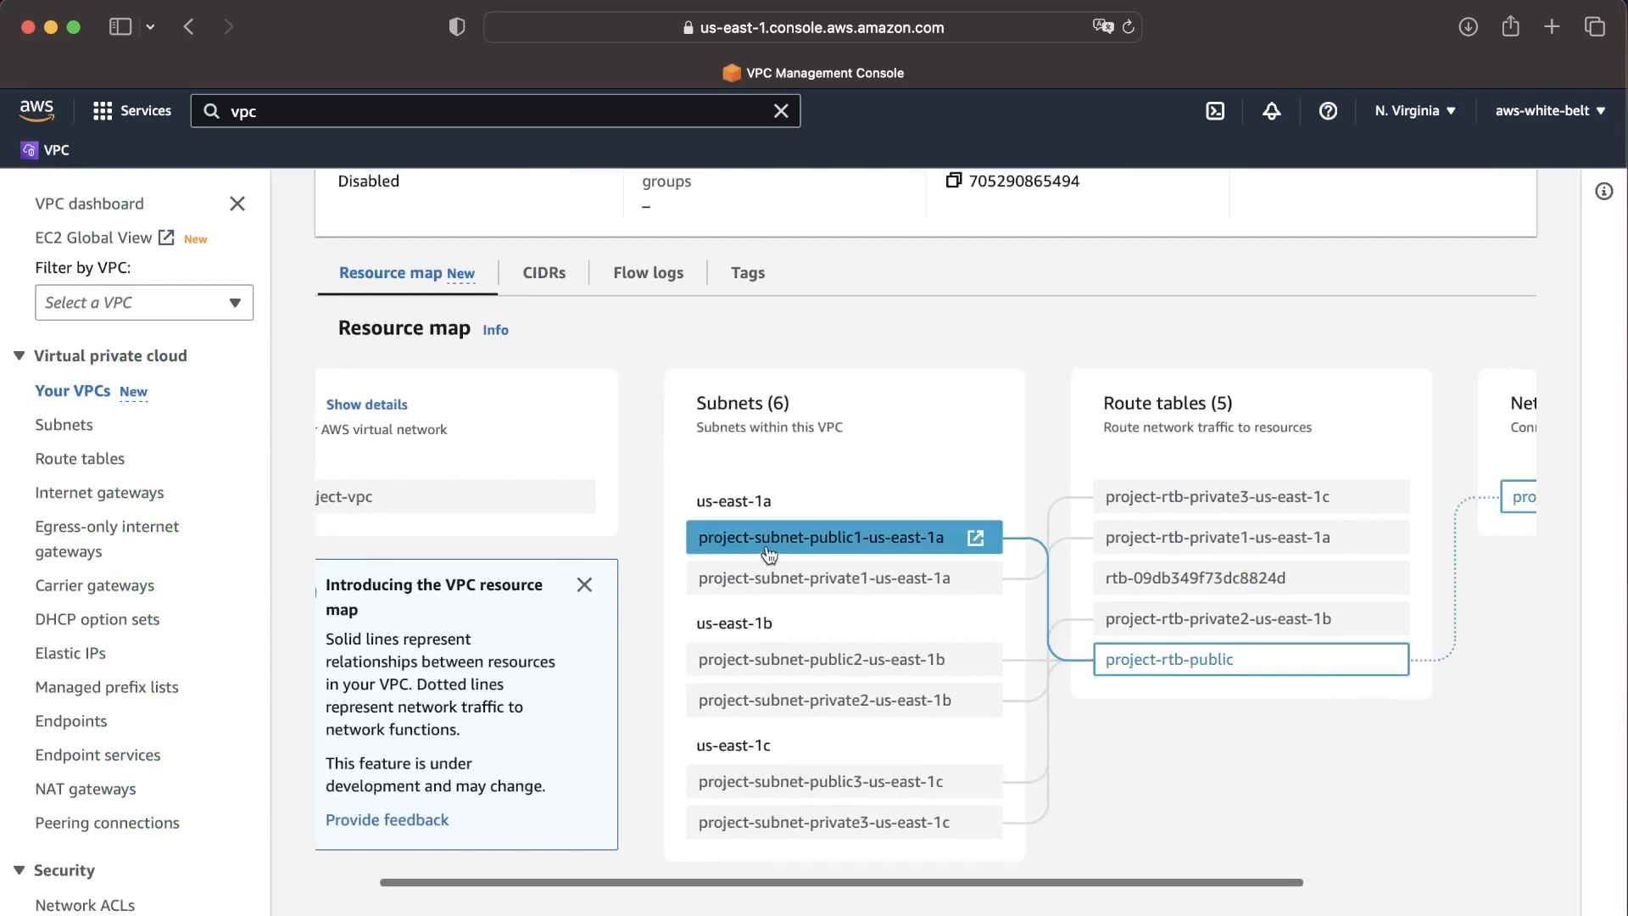
pyautogui.hscroll(3, 773, 591)
pyautogui.hscroll(5, 774, 590)
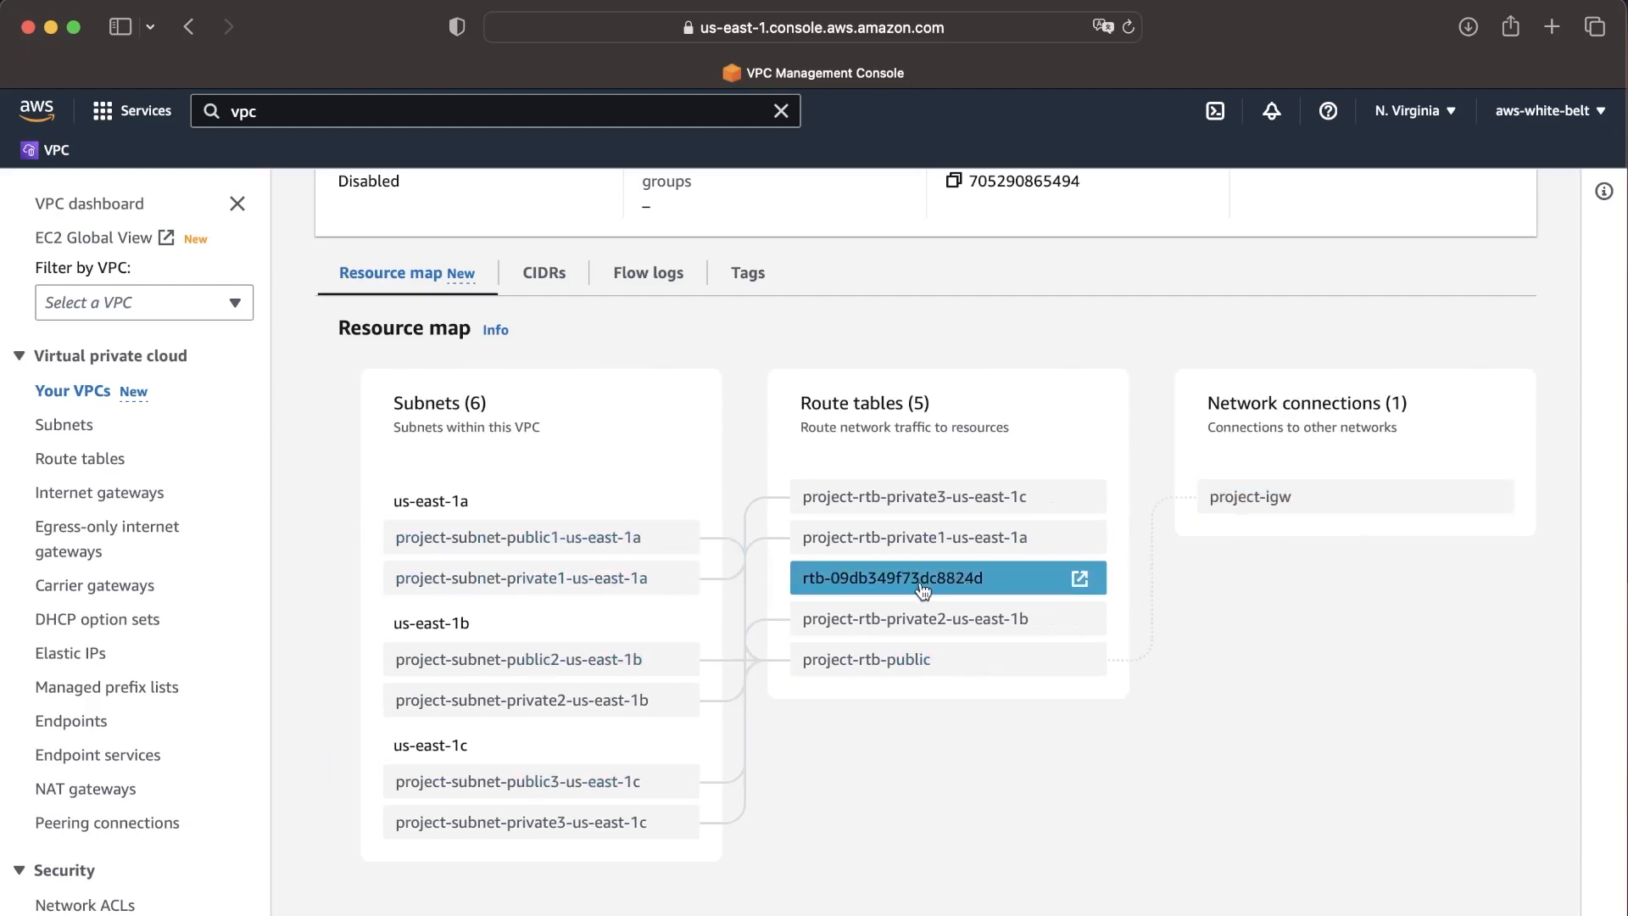
# Inspect the IPv4 ranges of the public and private subnets in us-east-1a and compare them with the architecture diagram.
pyautogui.hscroll(-10, 923, 591)
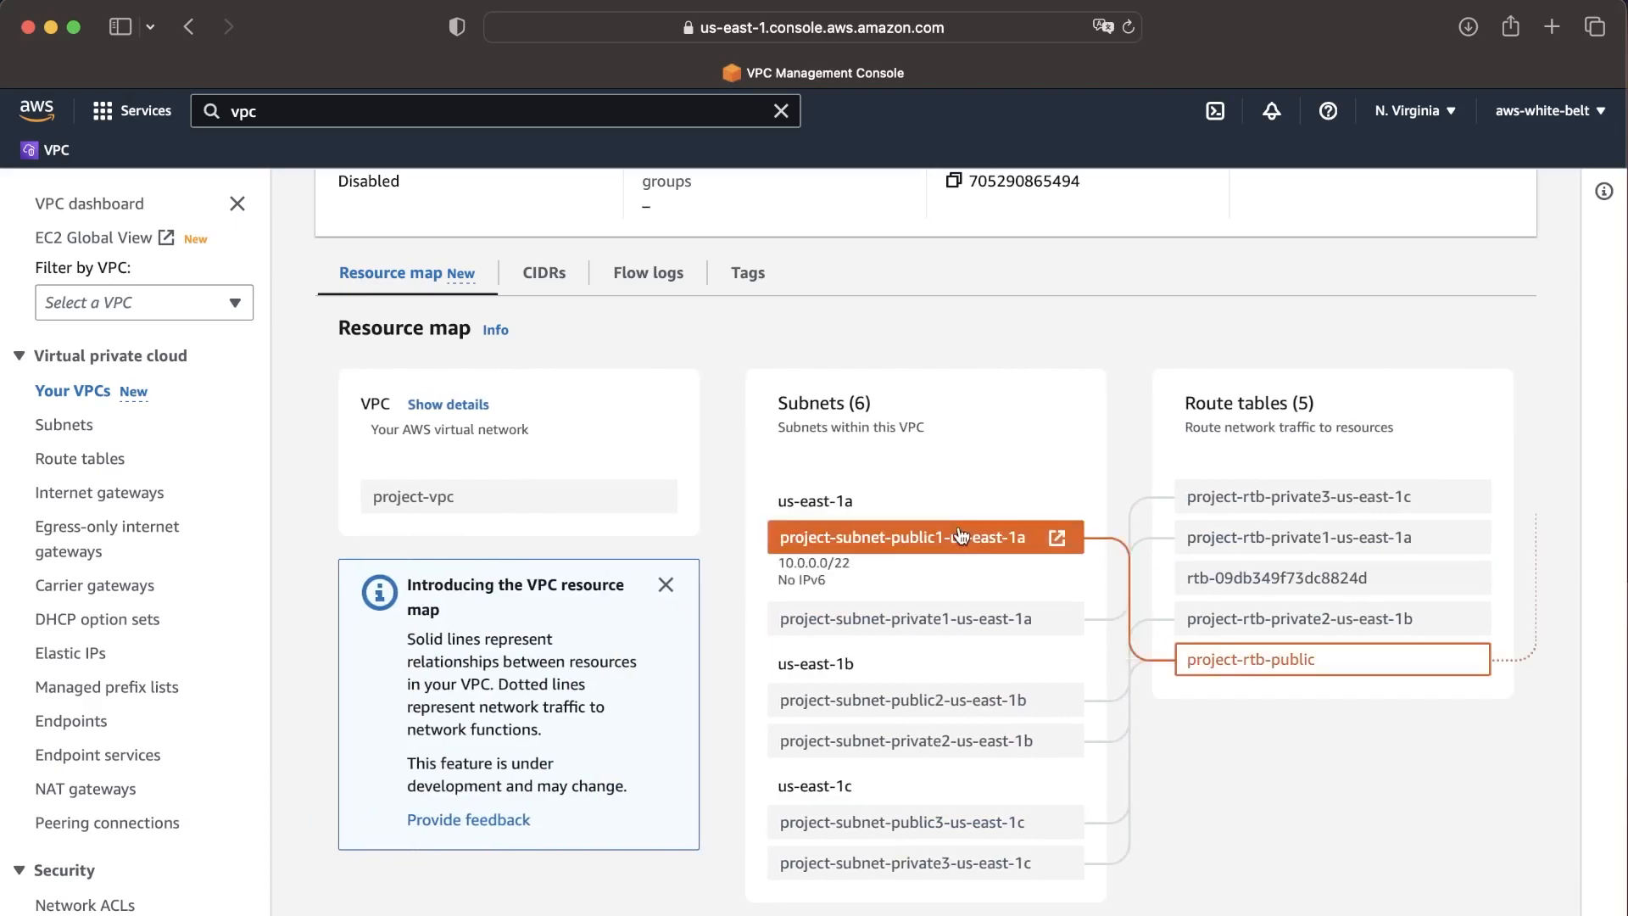
pyautogui.scroll(-1, 958, 533)
pyautogui.moveTo(933, 561)
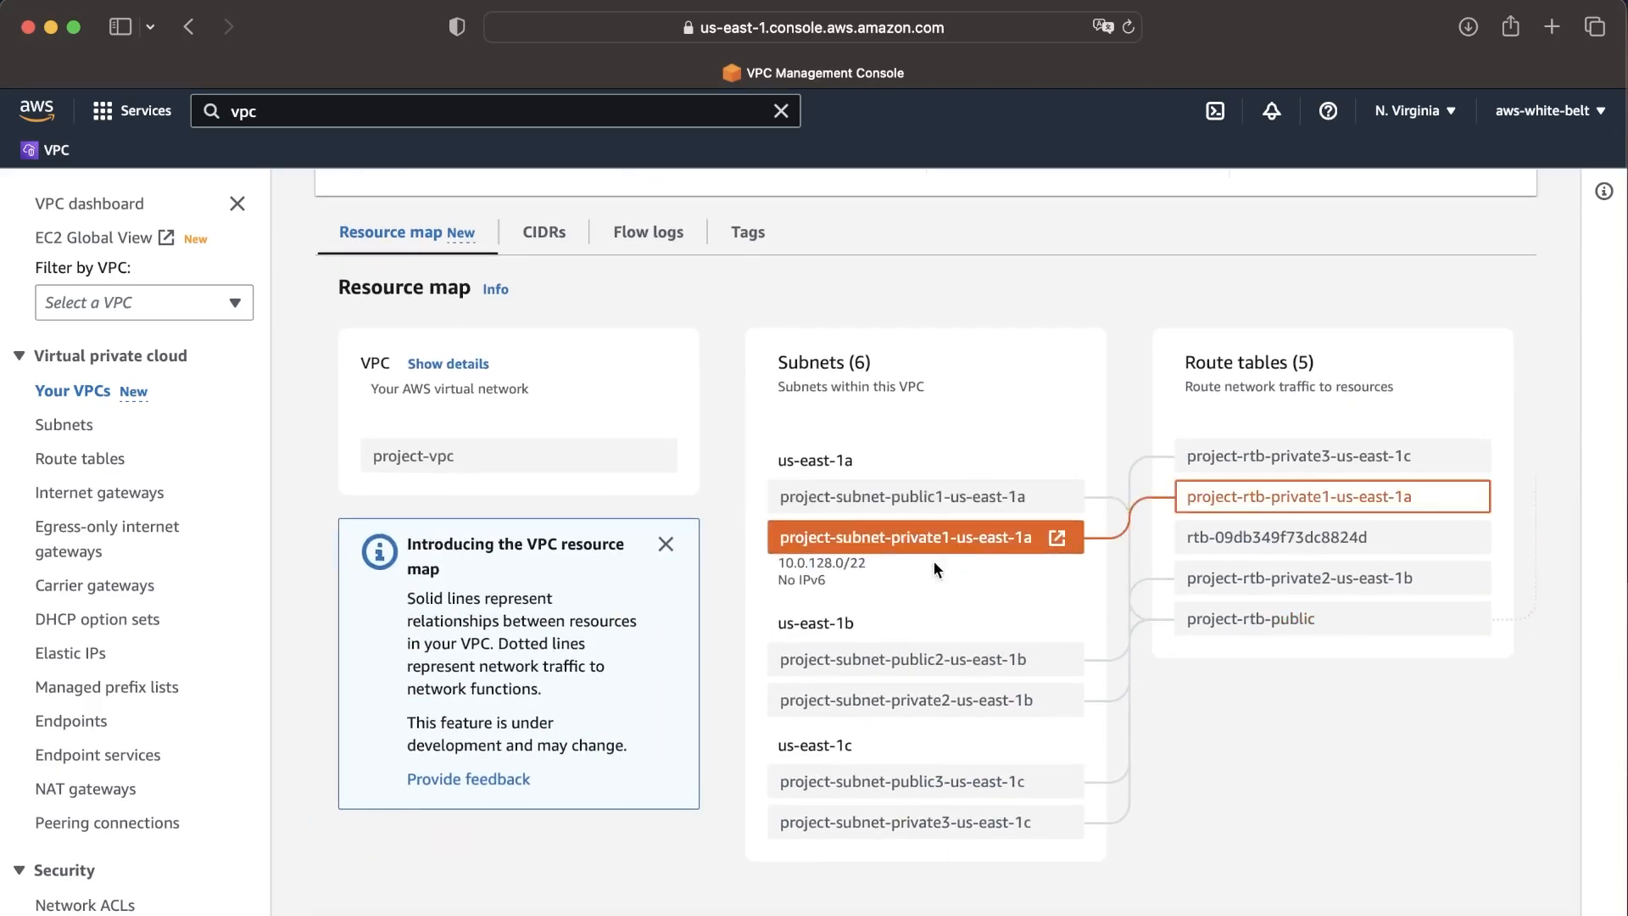
pyautogui.hotkey('ctrl', 'Left')
pyautogui.hotkey('ctrl', 'Left')
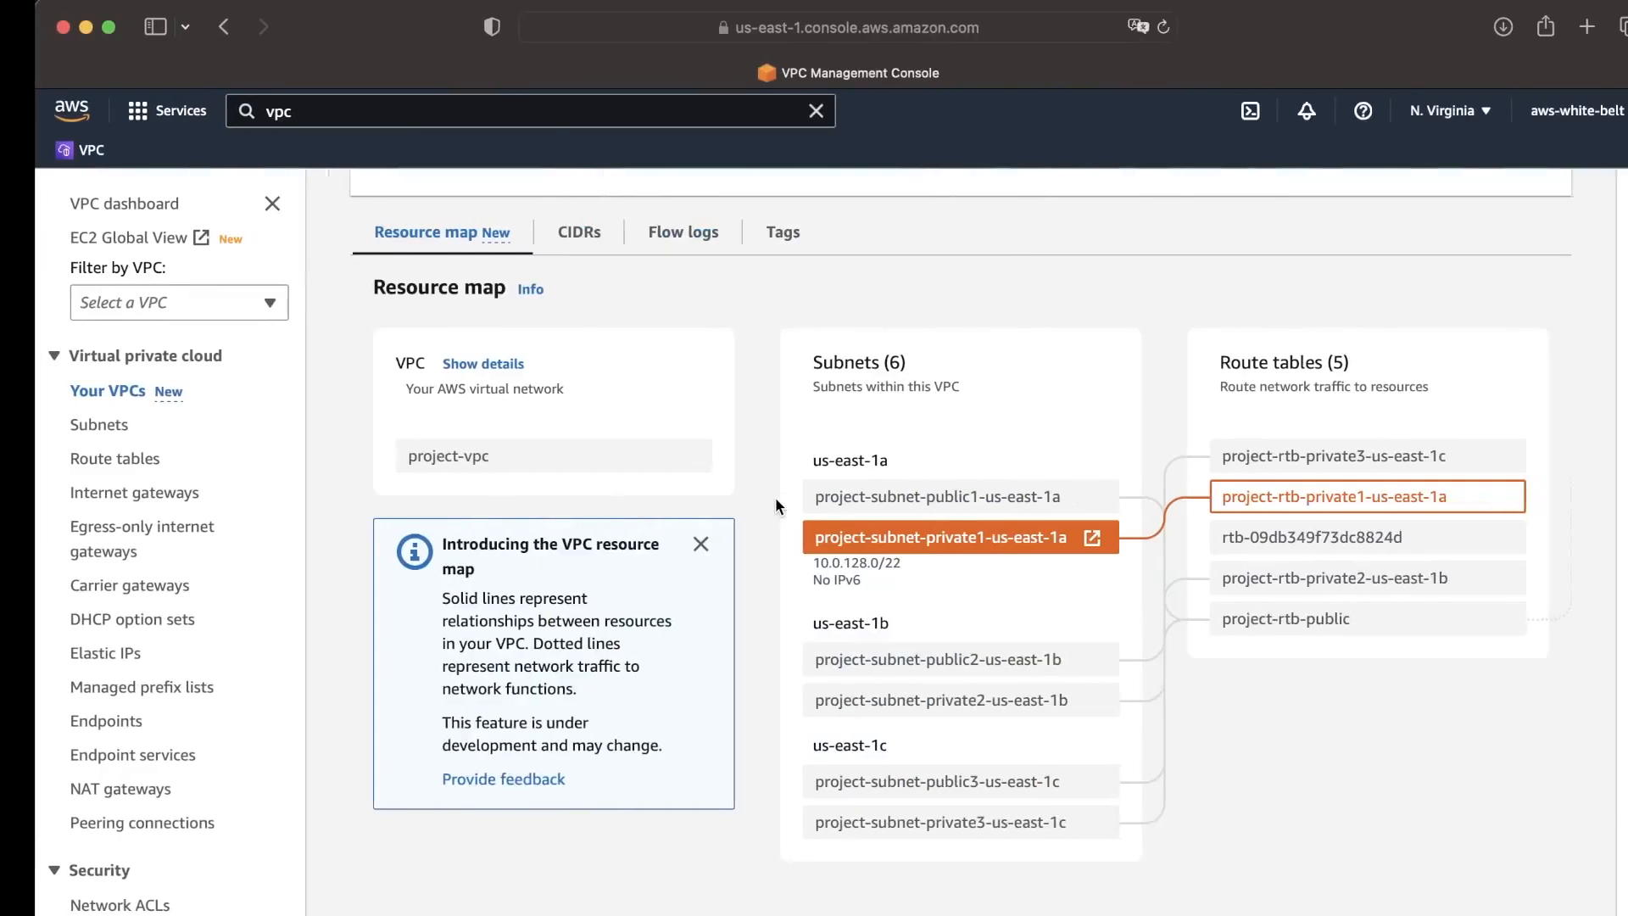
# Trace the subnets' links to their route tables and the internet gateway in the resource map, and return to the VPC details.
pyautogui.scroll(1, 1137, 770)
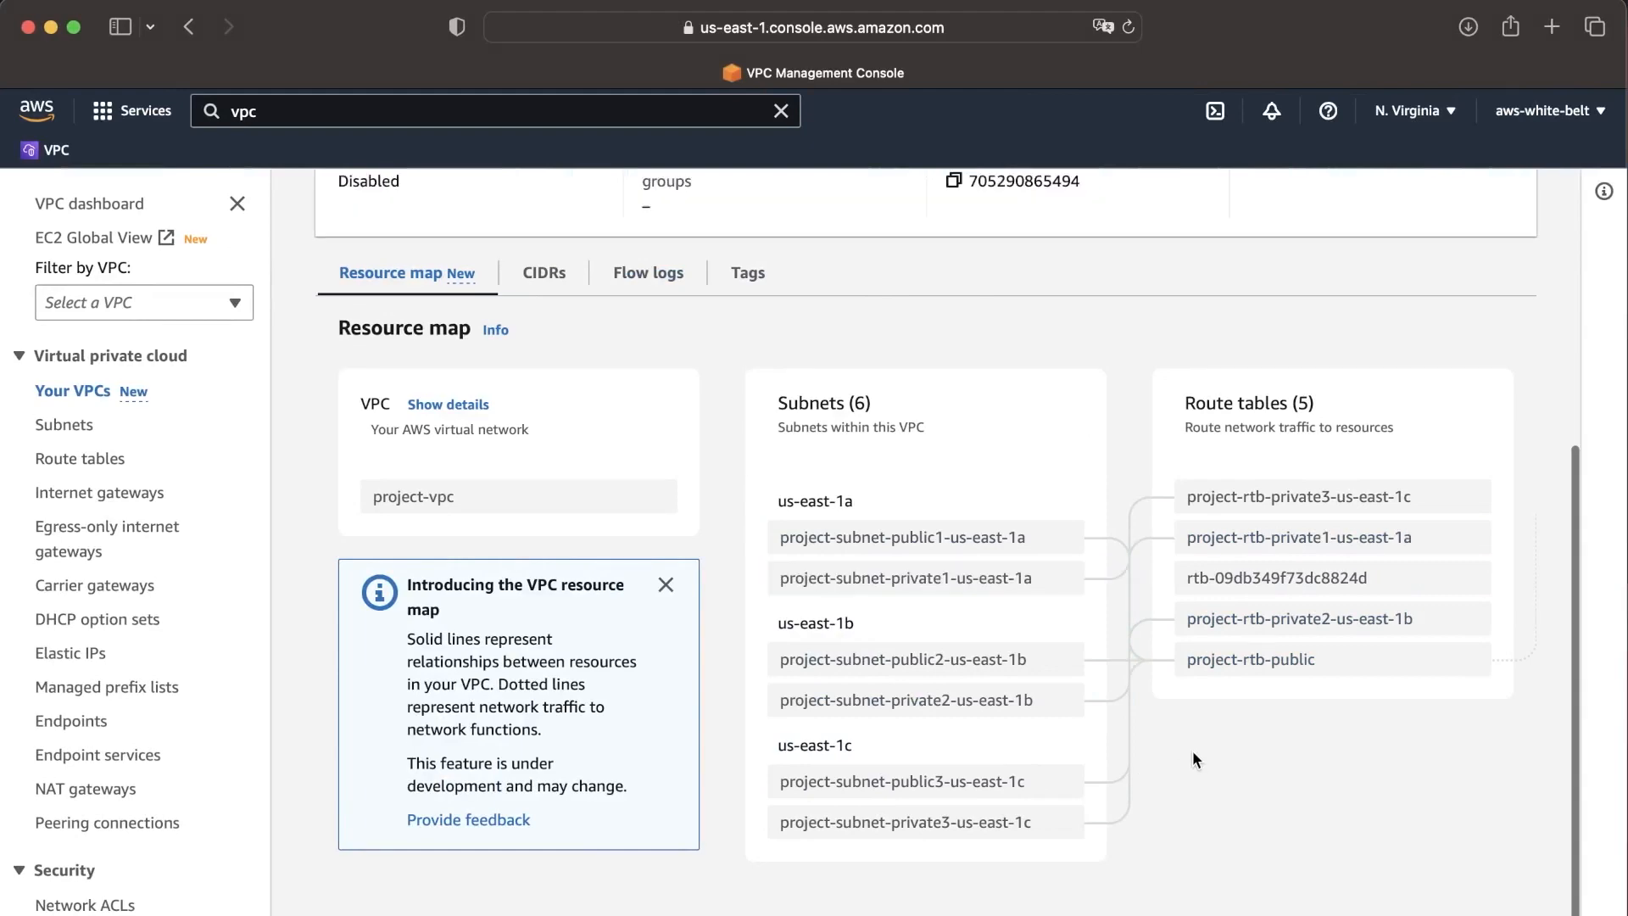
pyautogui.hscroll(5, 1050, 638)
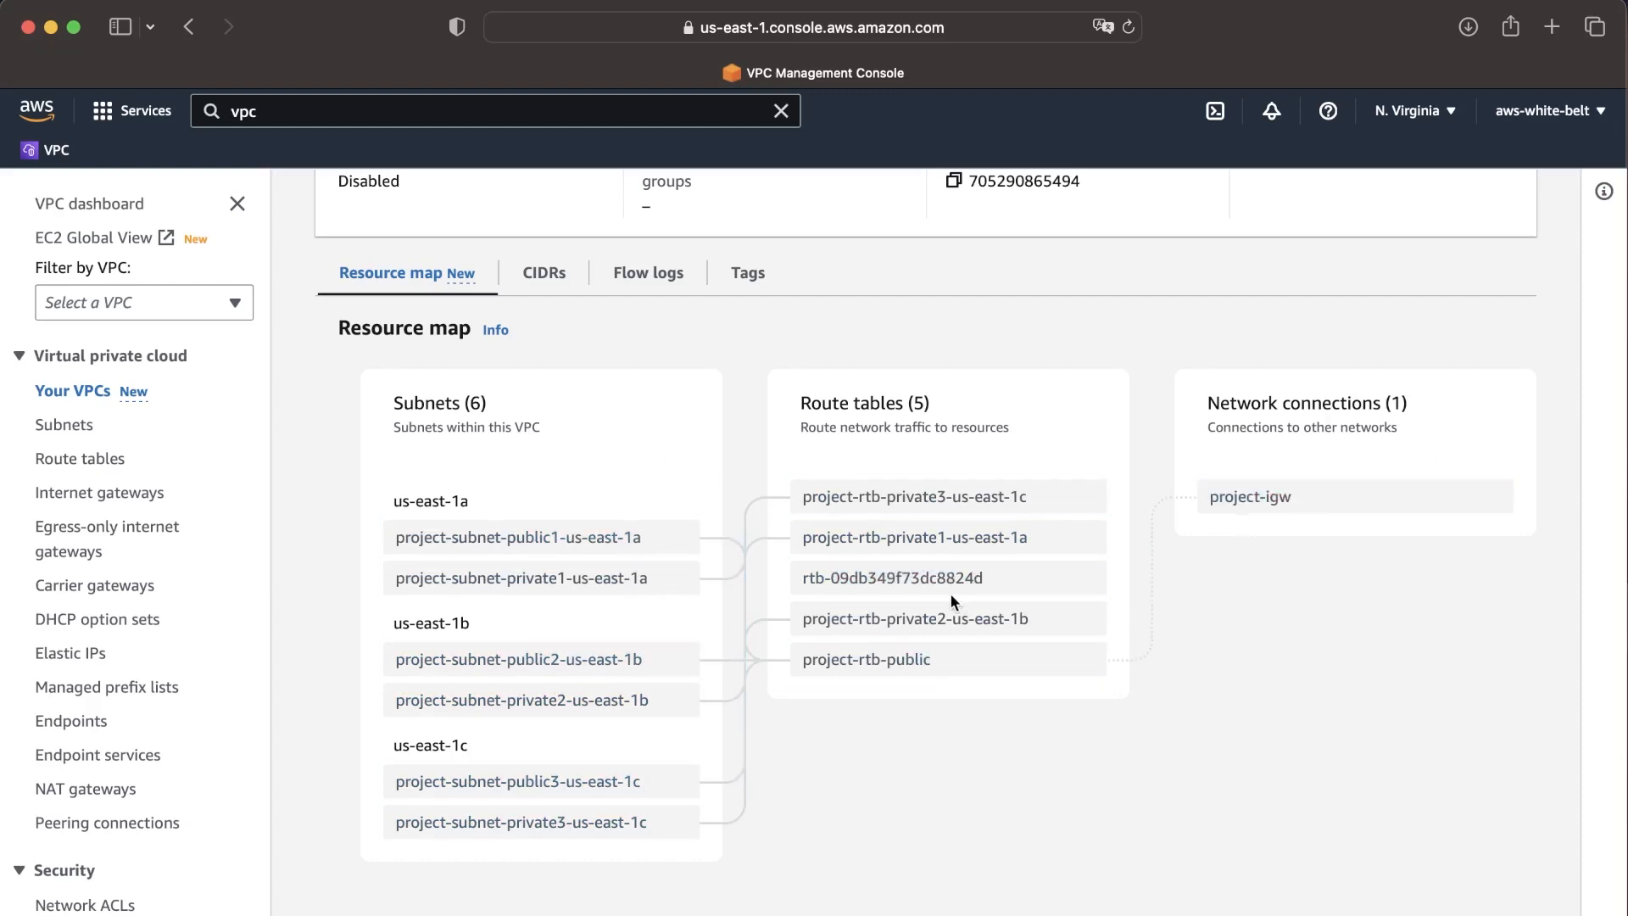
pyautogui.hscroll(-5, 861, 651)
pyautogui.hscroll(5, 861, 651)
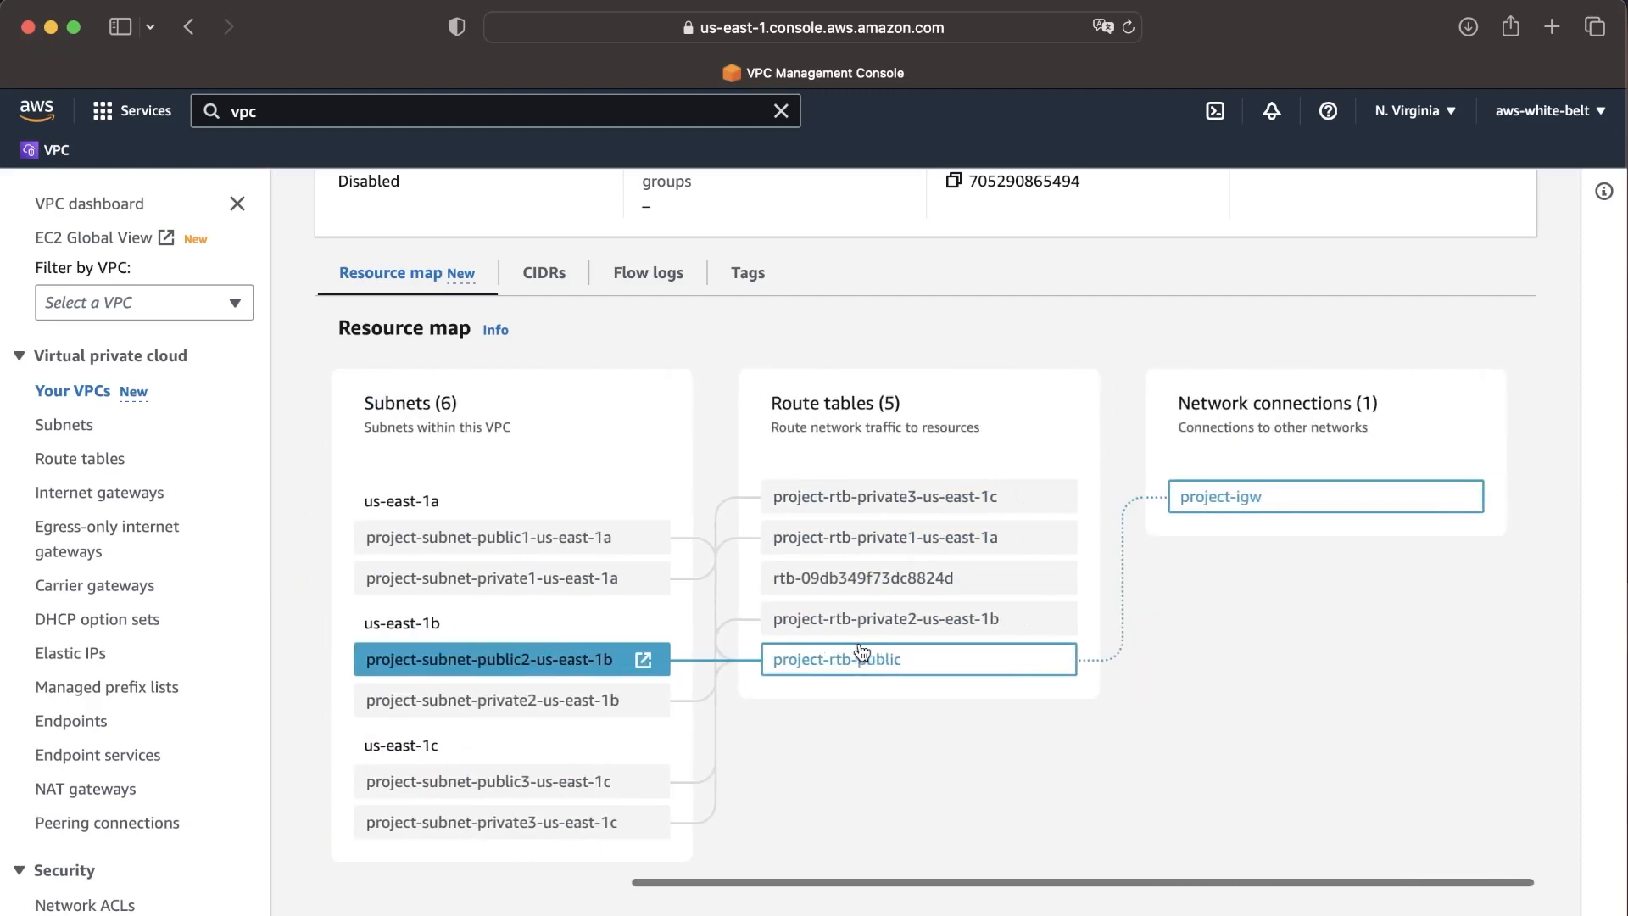
pyautogui.hscroll(-1, 861, 651)
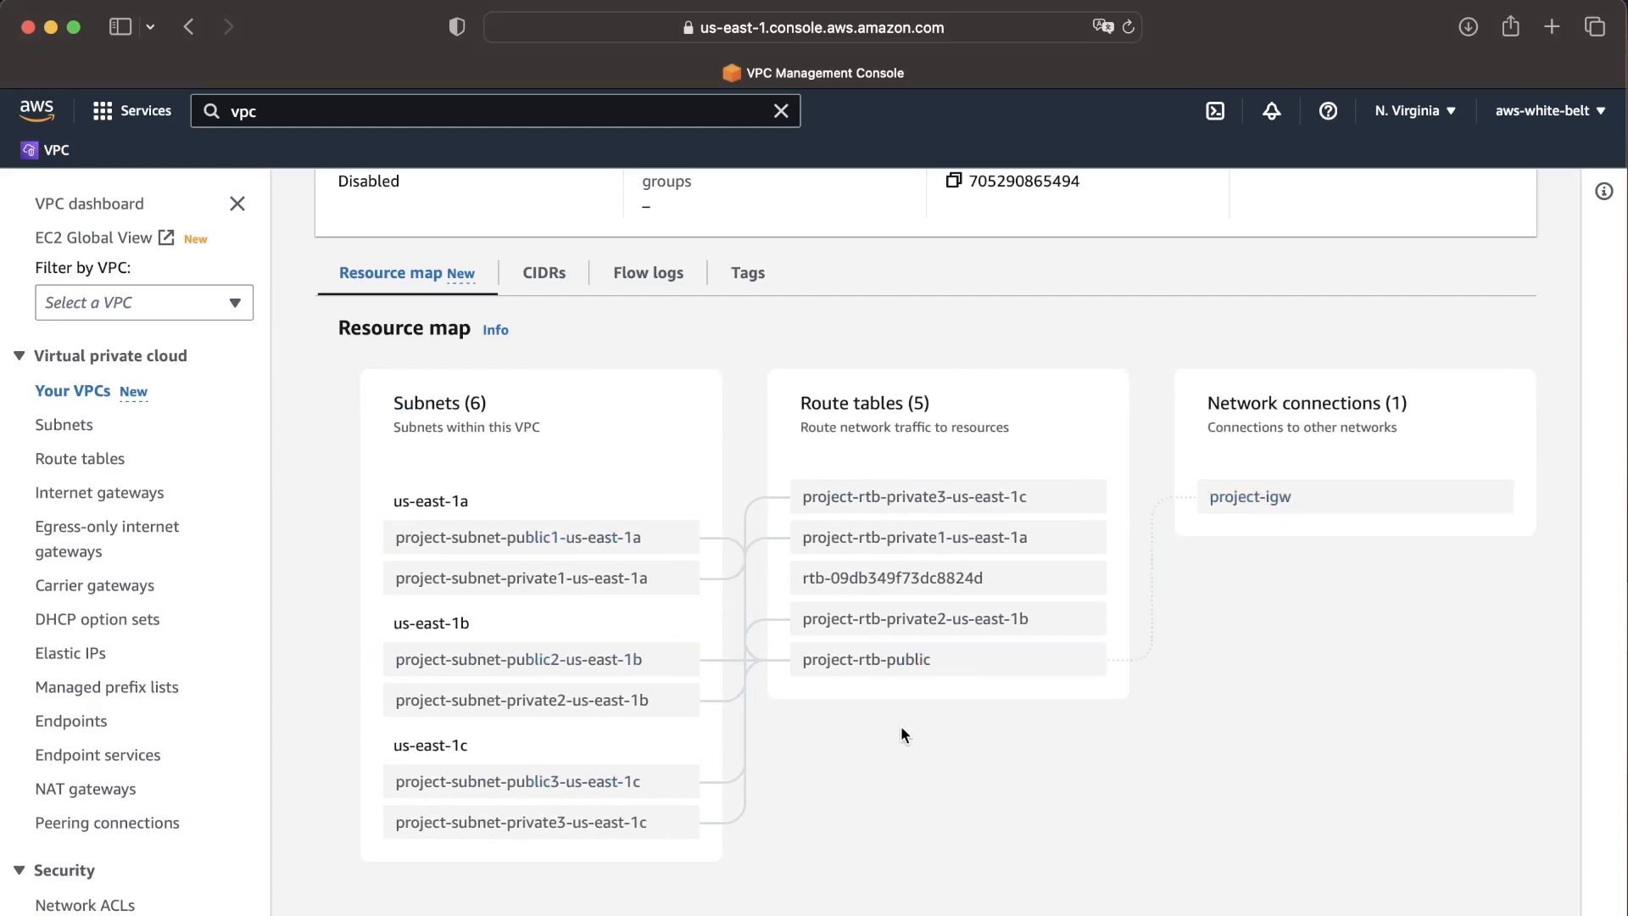
pyautogui.scroll(3, 901, 728)
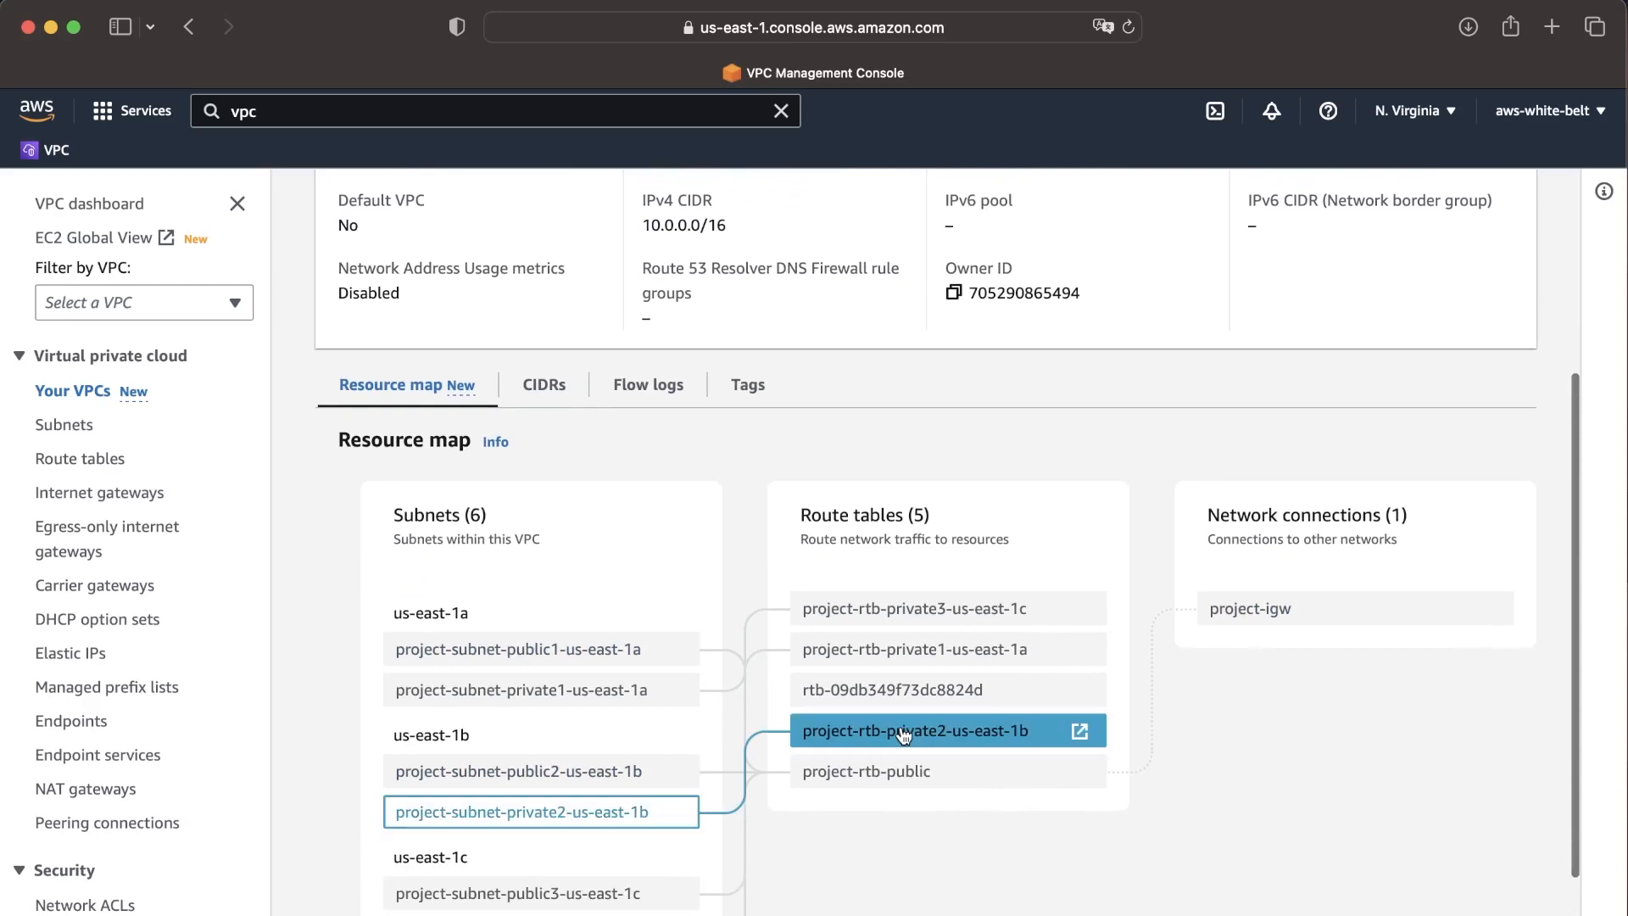
pyautogui.scroll(5, 806, 422)
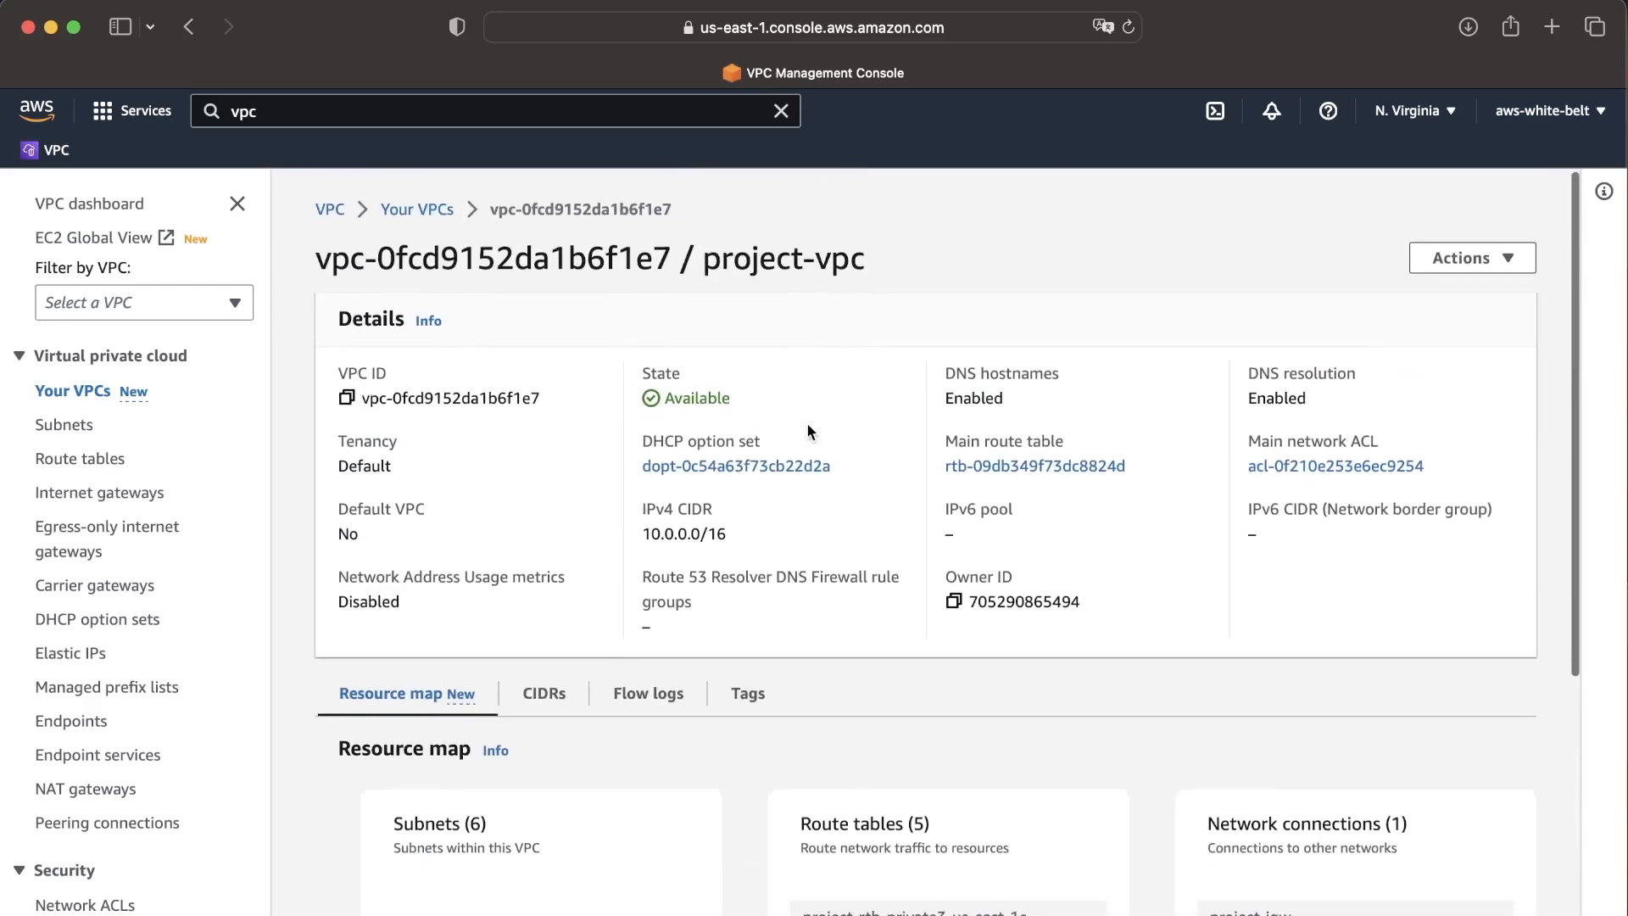